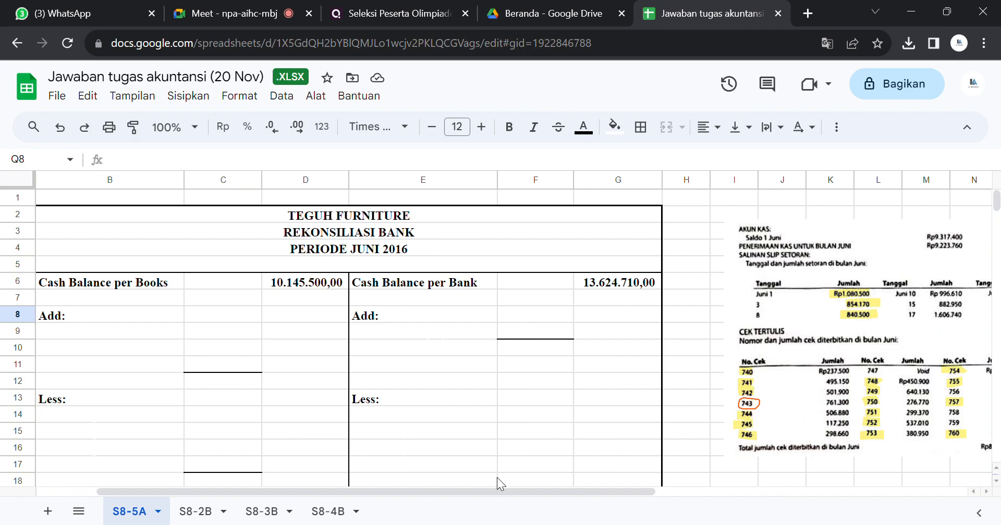
pyautogui.moveTo(490, 491); pyautogui.dragTo(480, 491)
pyautogui.moveTo(561, 490); pyautogui.dragTo(878, 464)
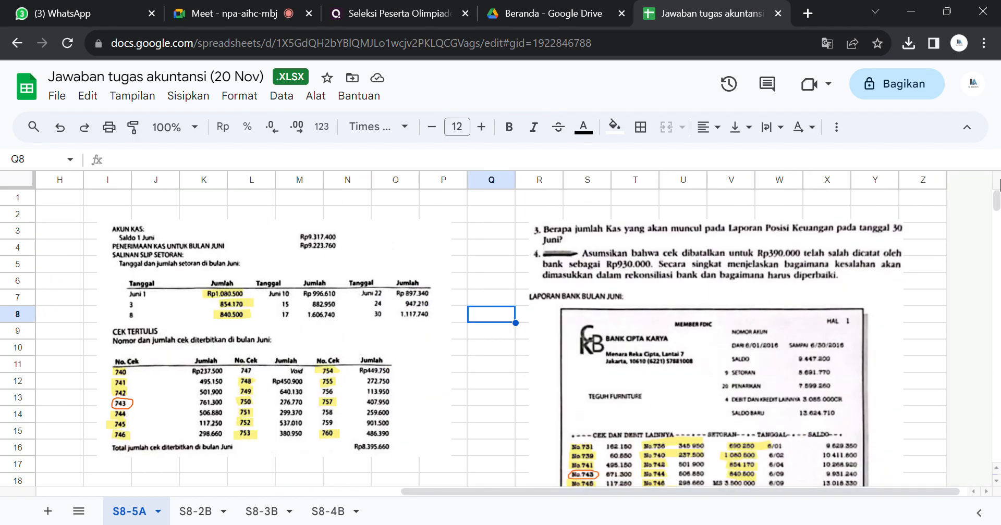
pyautogui.moveTo(995, 204)
pyautogui.mouseDown()
pyautogui.moveTo(995, 215)
pyautogui.moveTo(996, 206)
pyautogui.mouseUp()
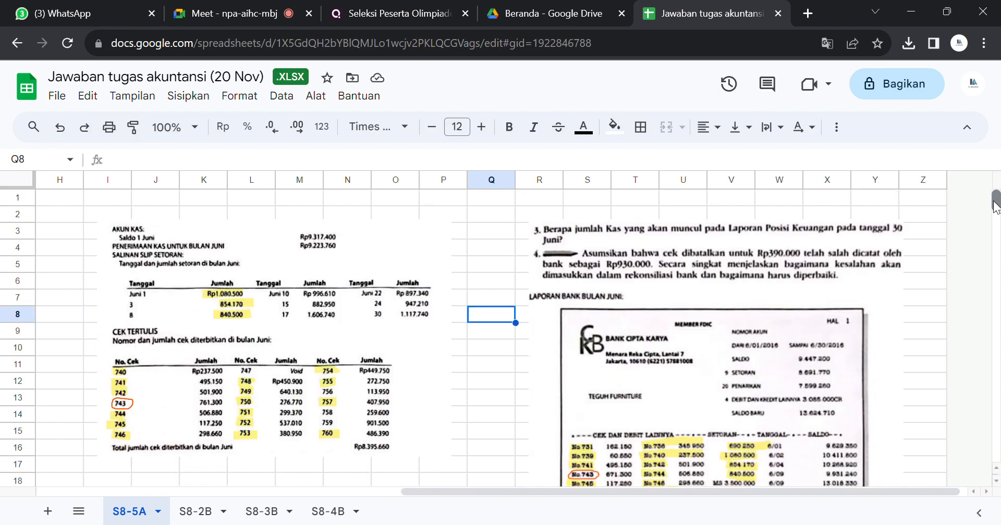
pyautogui.moveTo(512, 486); pyautogui.dragTo(164, 486)
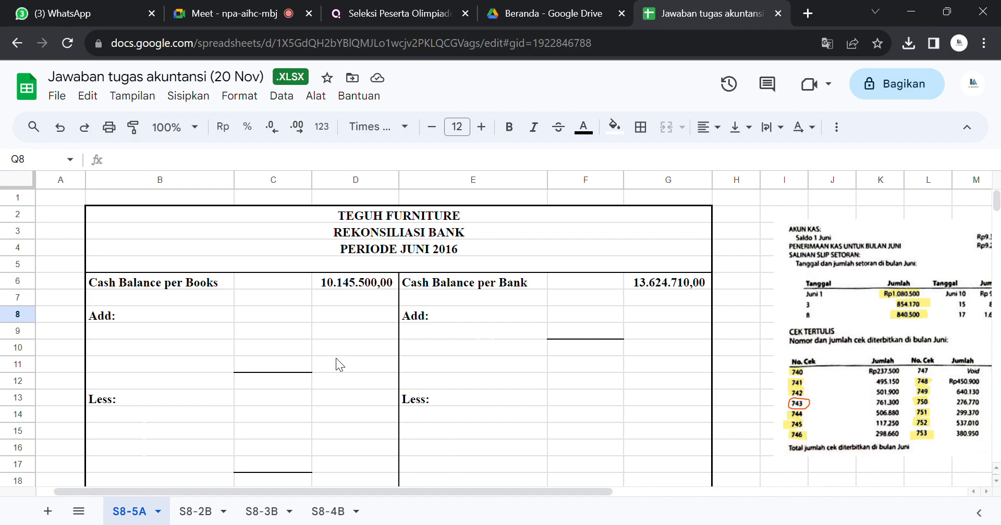
# Step: Replace the label in B6 with "Saldo kas menurut perusahaan" and widen column B to fit it
pyautogui.click(134, 288)
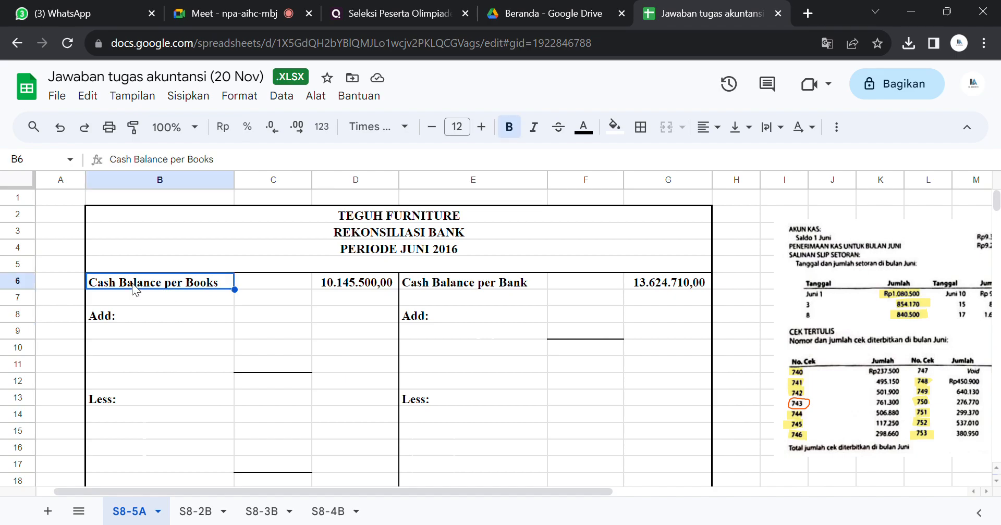
pyautogui.write('Saldo kas menurut catata p')
pyautogui.press('BackSpace')
pyautogui.press('BackSpace')
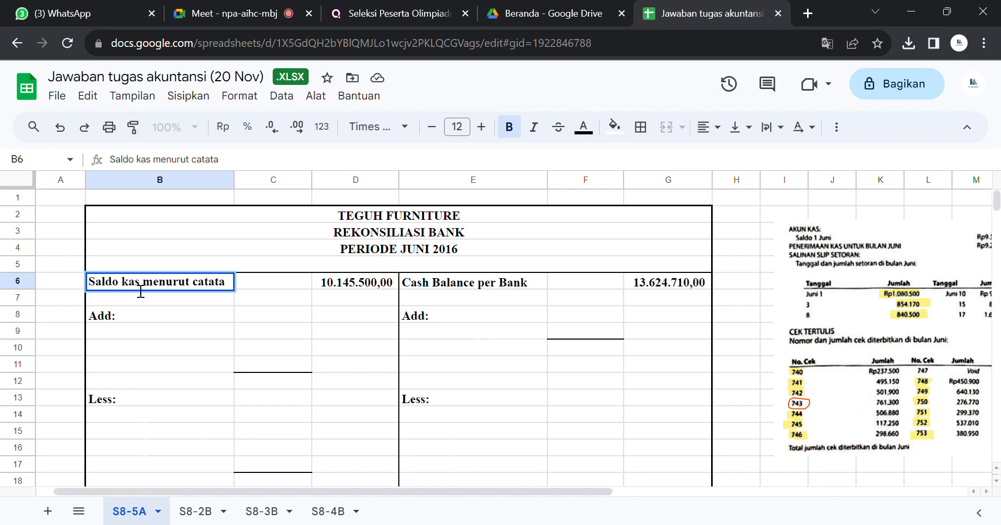
pyautogui.press('BackSpace')
pyautogui.press('BackSpace')
pyautogui.press('BackSpace')
pyautogui.press('BackSpace')
pyautogui.press('BackSpace')
pyautogui.press('BackSpace')
pyautogui.write('perusahaan')
pyautogui.press('Return')
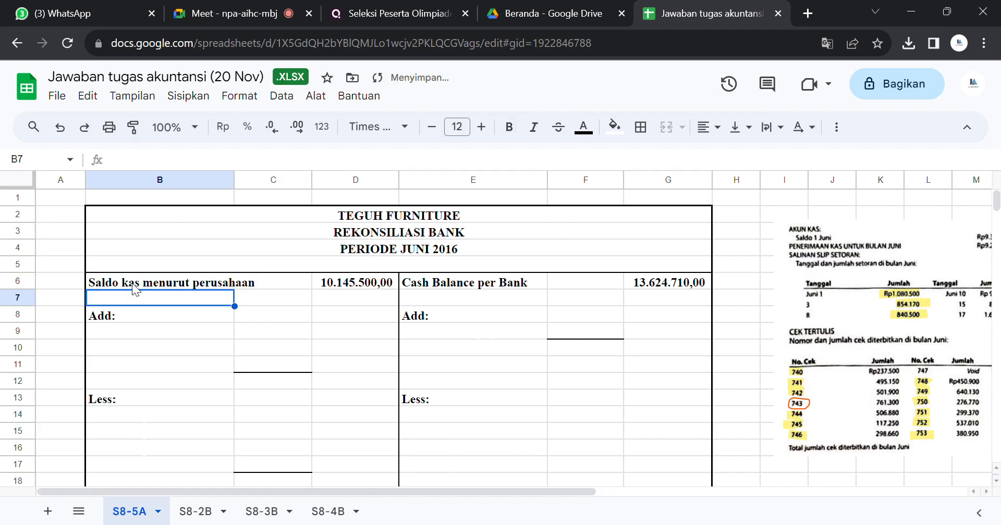
pyautogui.moveTo(235, 180); pyautogui.dragTo(266, 179)
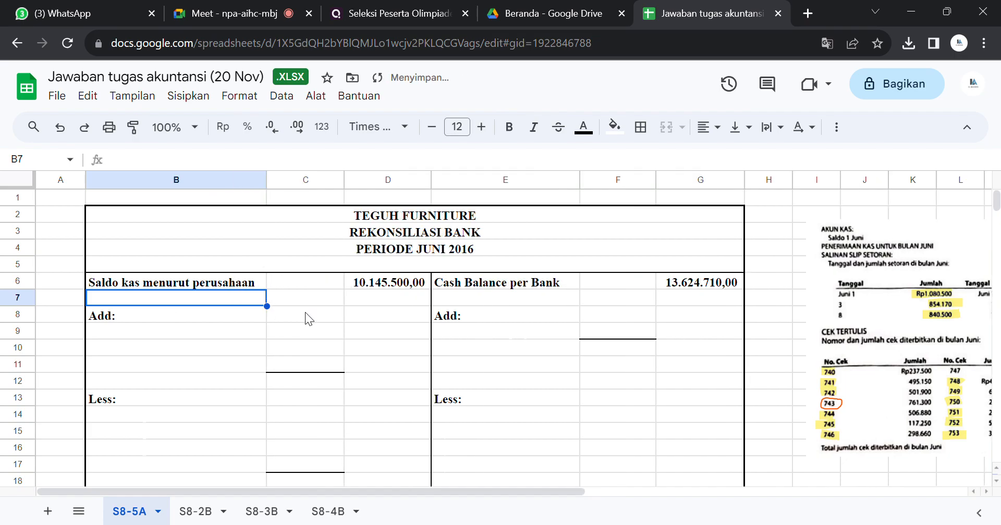
# Step: Replace the label "Cash Balance per Bank" in E6 with "saldo kas menurut bank"
pyautogui.click(525, 283)
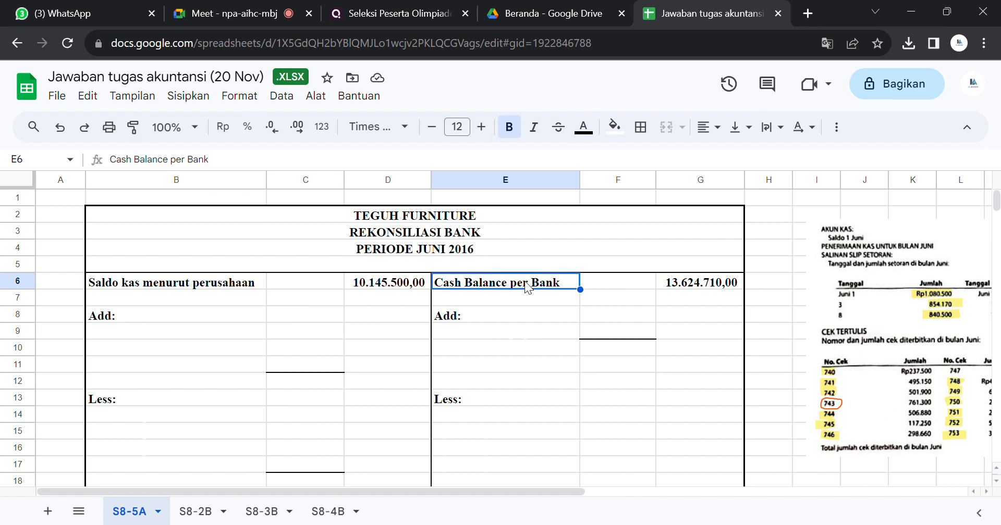
pyautogui.write('saldo kas menurut bank')
pyautogui.press('Return')
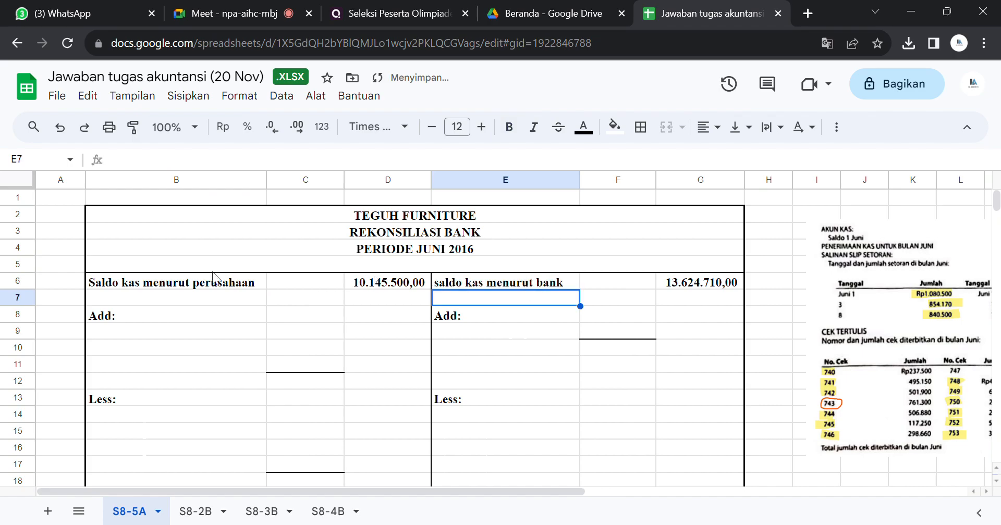
pyautogui.click(253, 283)
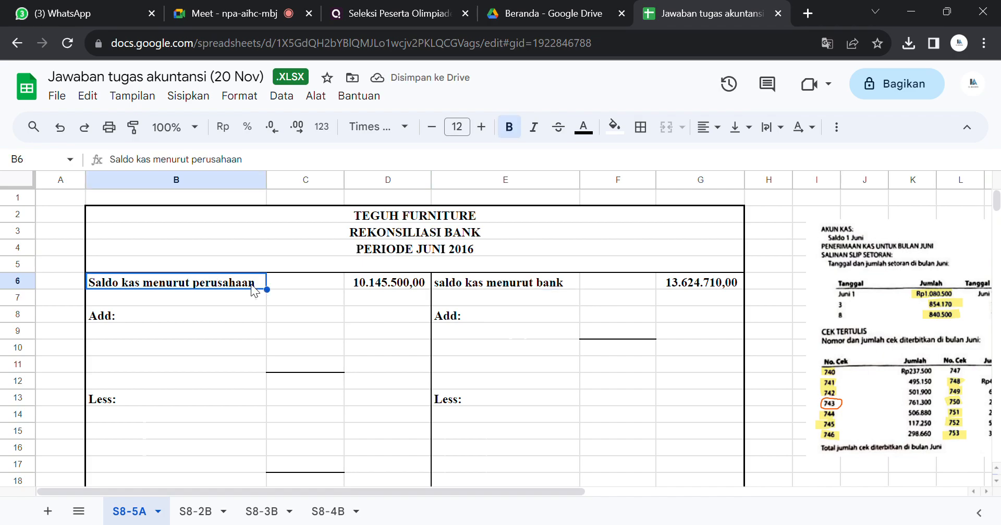
pyautogui.click(377, 294)
pyautogui.click(677, 267)
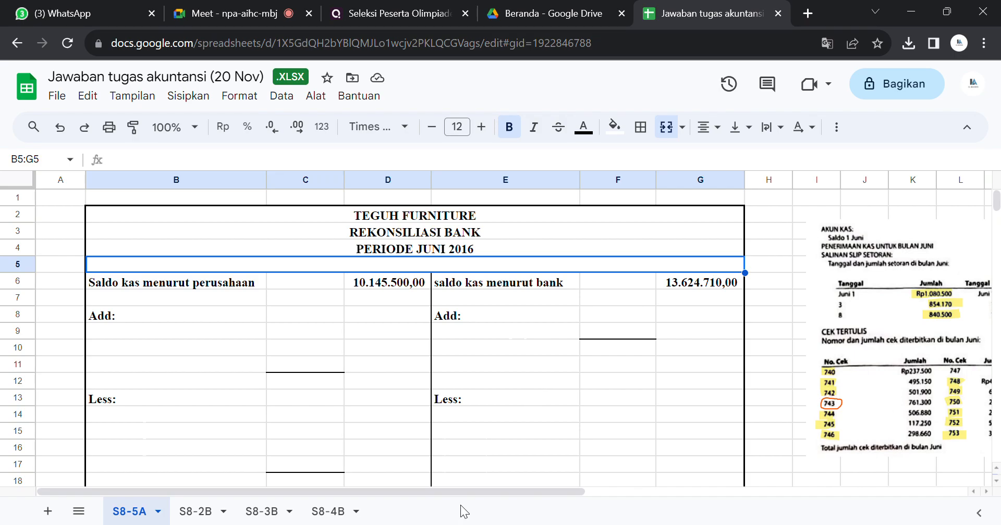
# Step: Enlarge the picture with the cash account, deposit slips and written checks beside the reconciliation table
pyautogui.moveTo(464, 493); pyautogui.dragTo(736, 488)
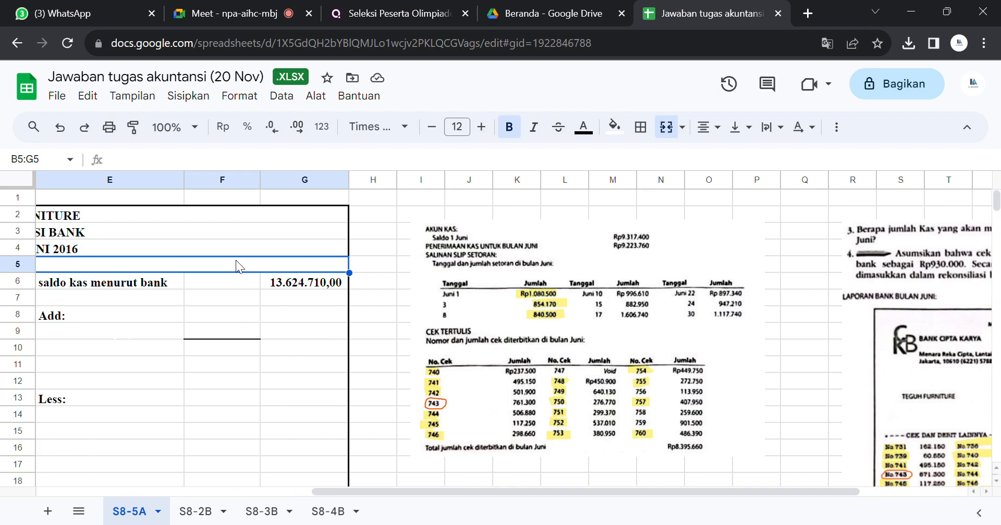
pyautogui.click(561, 287)
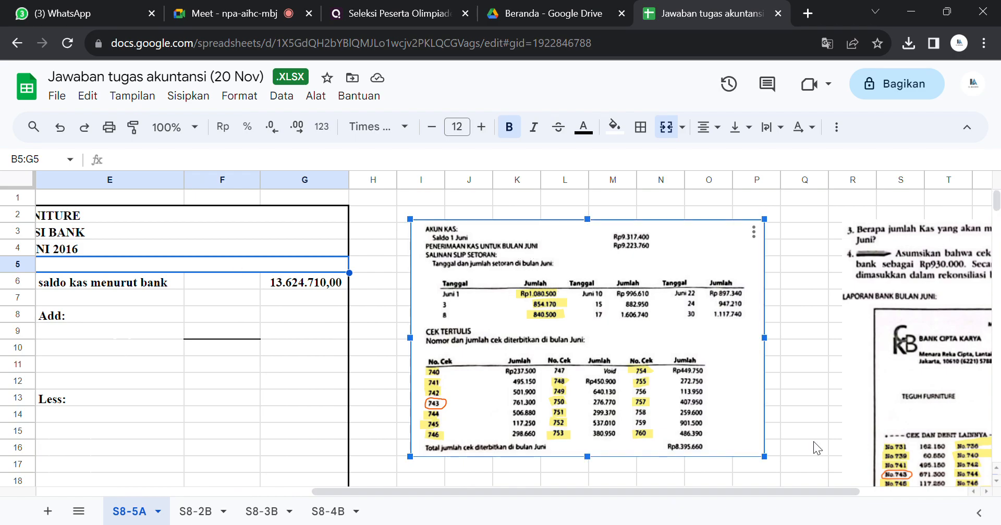
pyautogui.moveTo(764, 457); pyautogui.dragTo(834, 477)
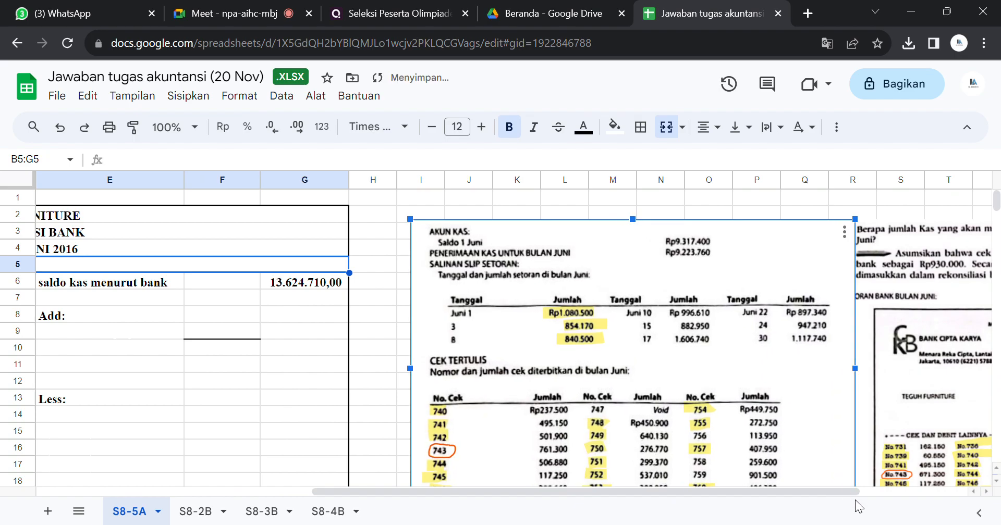
pyautogui.click(374, 332)
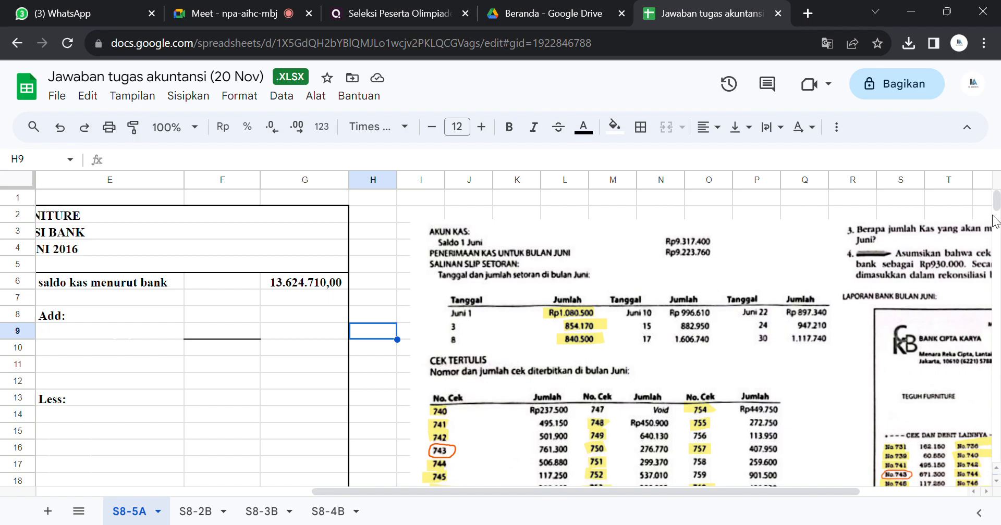
# Step: Move the picture of the previous month's bank reconciliation down so it clears the enlarged check list picture
pyautogui.scroll(-3, 995, 205)
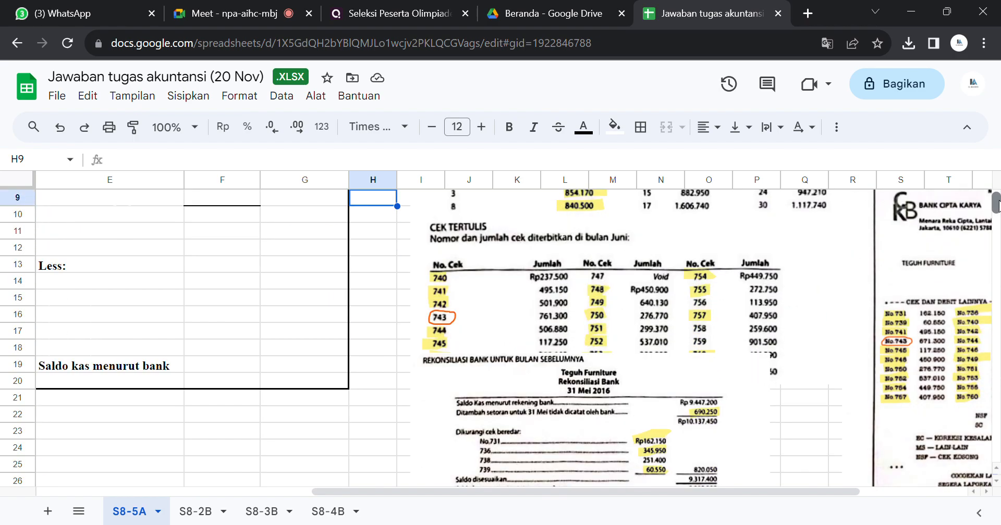
pyautogui.scroll(1, 996, 204)
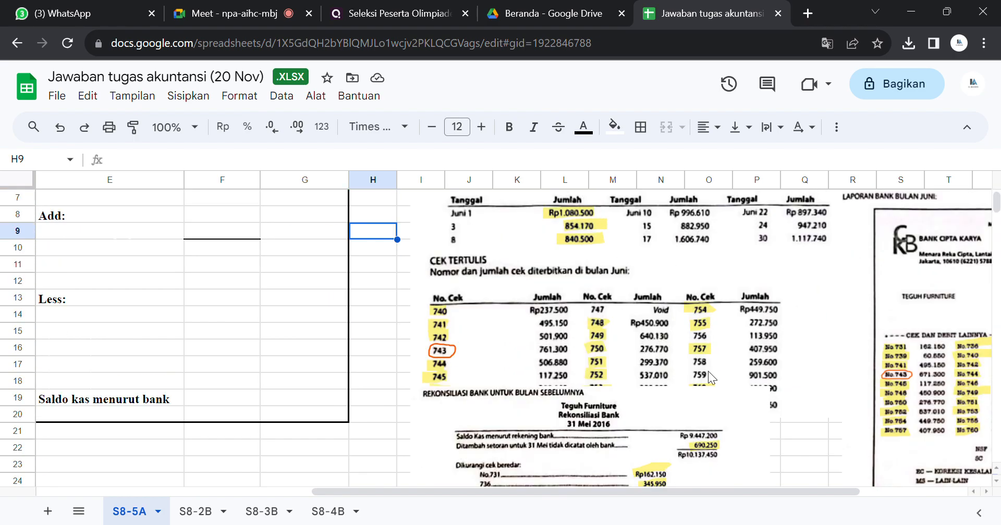
pyautogui.moveTo(657, 427); pyautogui.dragTo(672, 474)
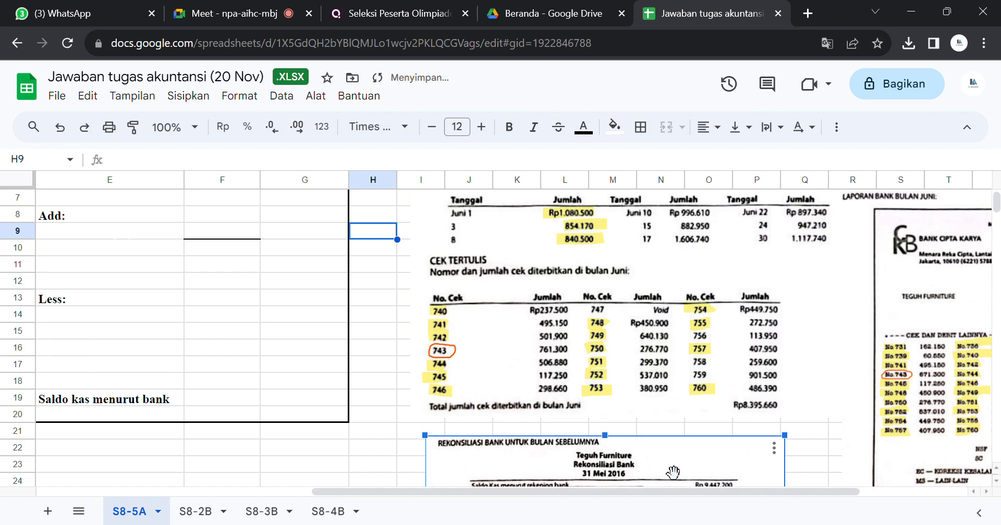
pyautogui.click(854, 427)
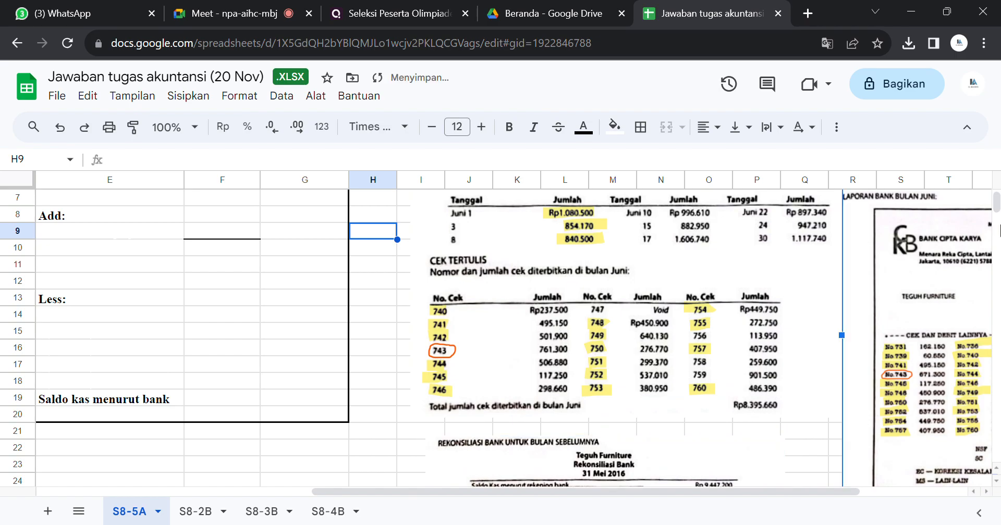
pyautogui.scroll(3, 995, 206)
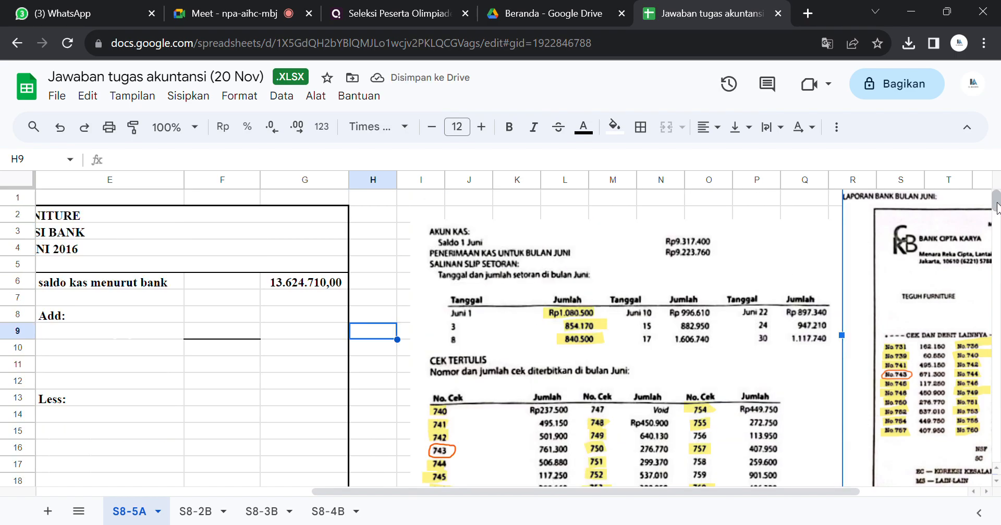
# Step: Examine the formula behind the company cash balance in D6 against the cash account and check totals in the source picture
pyautogui.moveTo(466, 489); pyautogui.dragTo(299, 492)
pyautogui.click(359, 288)
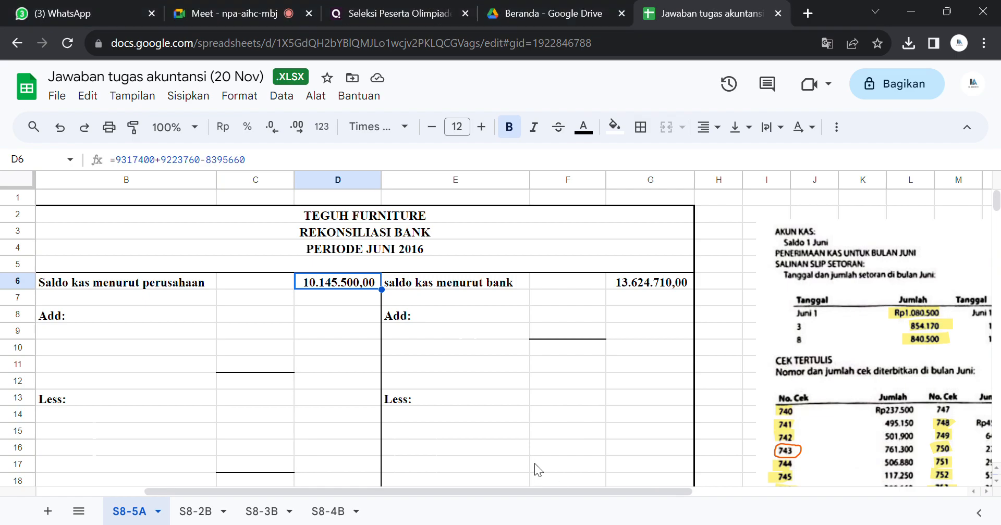
pyautogui.moveTo(674, 493); pyautogui.dragTo(849, 461)
pyautogui.click(389, 433)
pyautogui.press('Down')
pyautogui.press('Down')
pyautogui.press('Down')
pyautogui.press('Down')
pyautogui.press('Down')
pyautogui.press('Down')
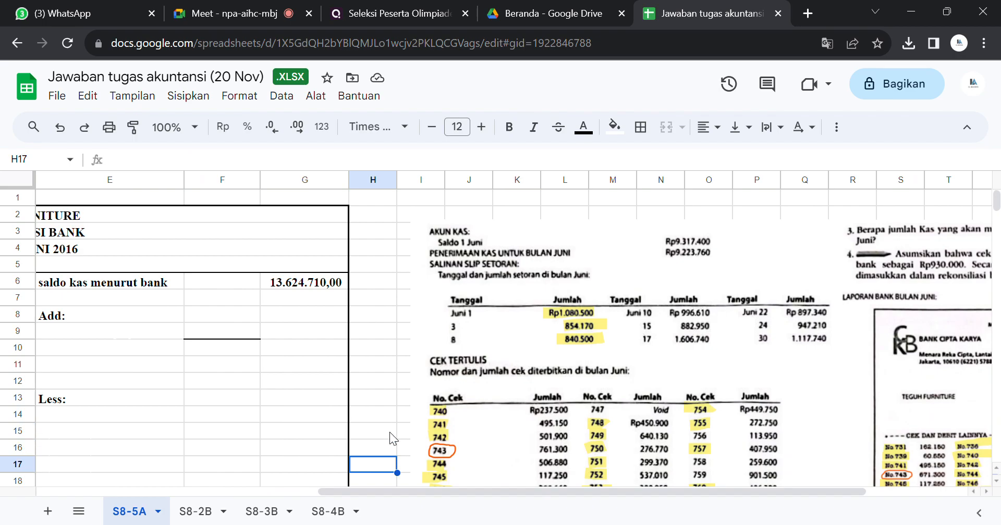
pyautogui.press('Down')
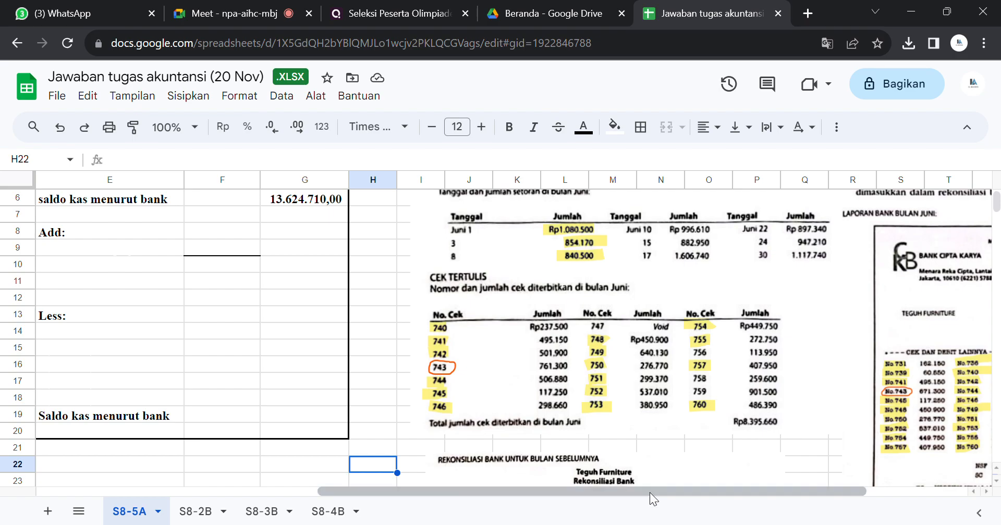
# Step: Fill the company cash balance cell D6 with yellow
pyautogui.moveTo(649, 493); pyautogui.dragTo(427, 487)
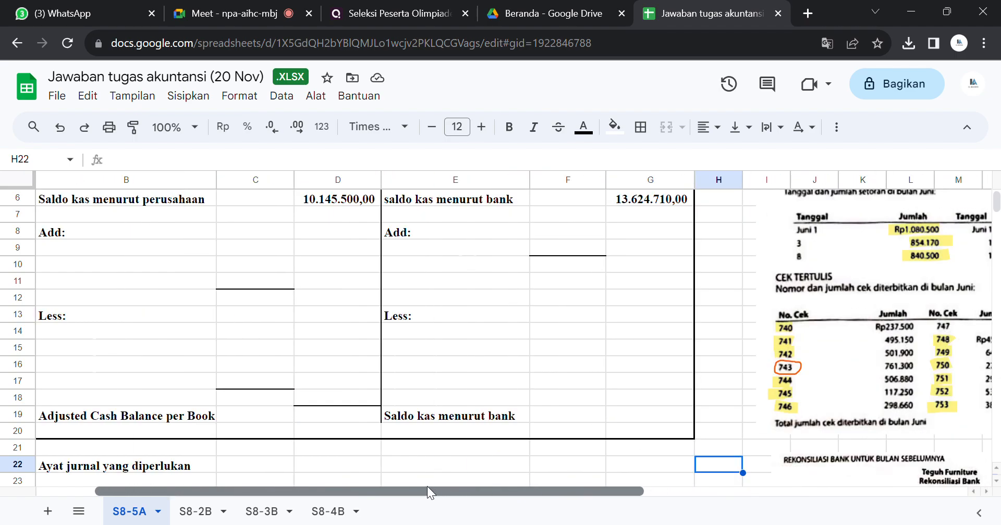
pyautogui.click(355, 205)
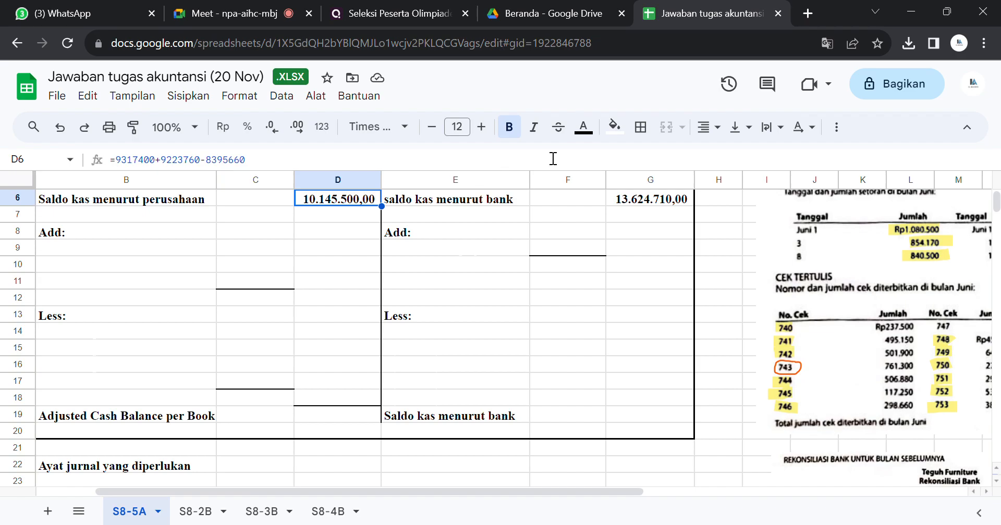
pyautogui.click(623, 130)
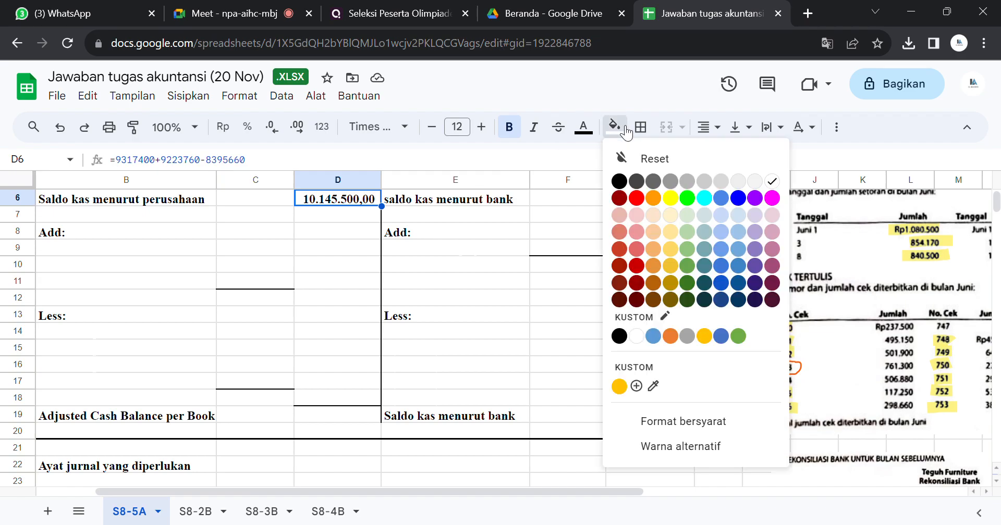
pyautogui.click(670, 198)
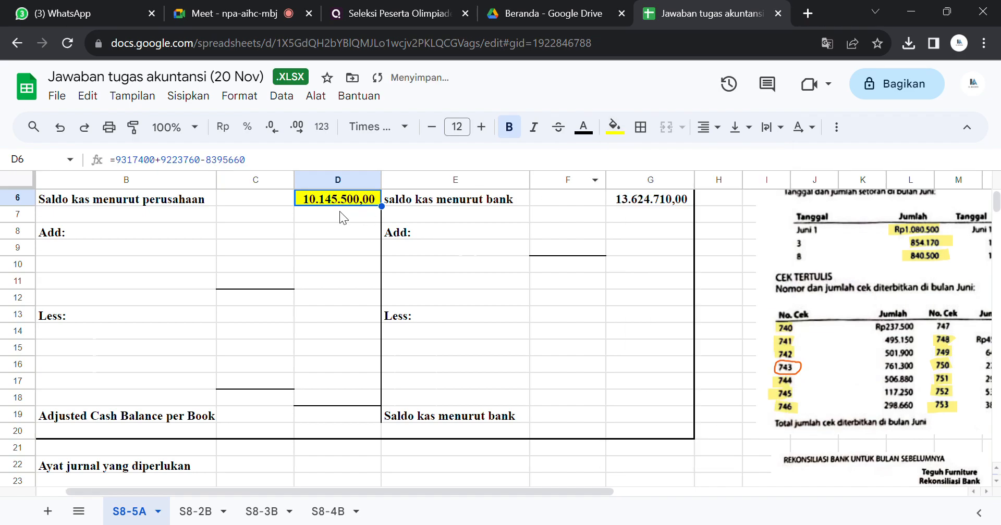
pyautogui.scroll(3, 737, 319)
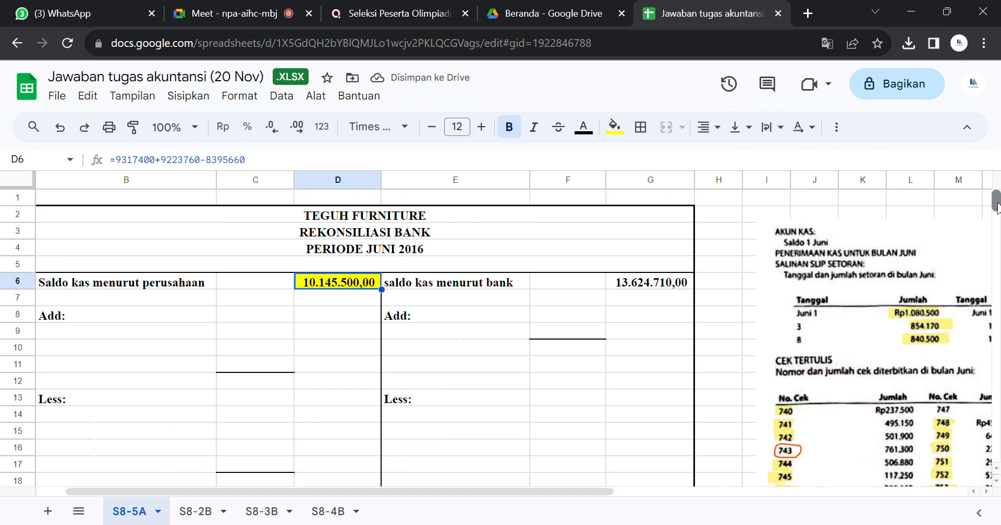
# Step: Examine the June bank statement picture for the closing balance that belongs to the "saldo kas menurut bank" line
pyautogui.moveTo(518, 489); pyautogui.dragTo(636, 481)
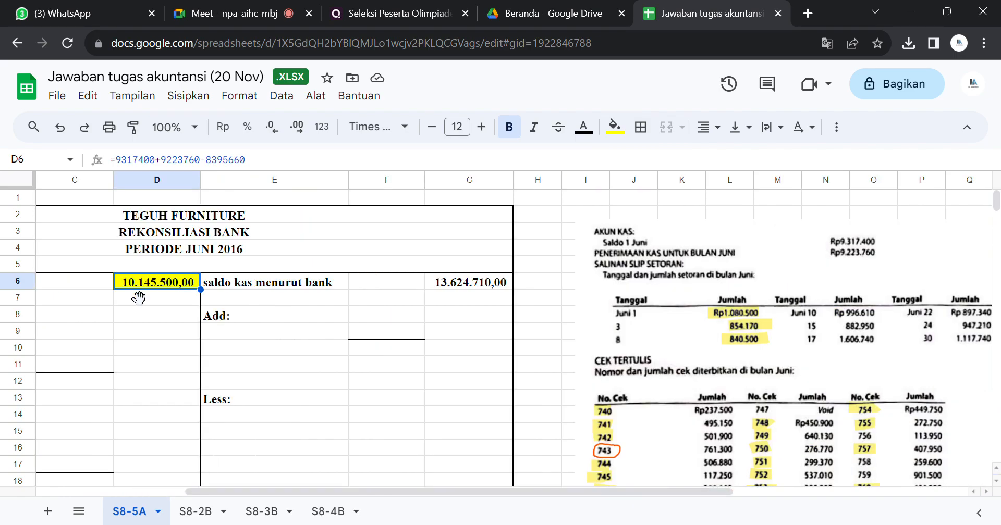
pyautogui.click(293, 286)
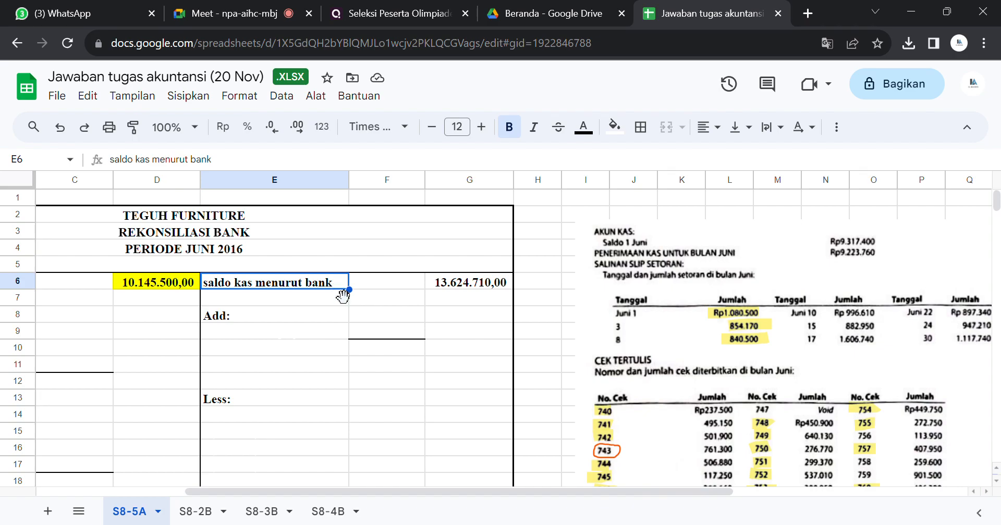
pyautogui.moveTo(467, 488); pyautogui.dragTo(593, 477)
pyautogui.moveTo(998, 196)
pyautogui.mouseDown()
pyautogui.moveTo(999, 218)
pyautogui.moveTo(997, 197)
pyautogui.mouseUp()
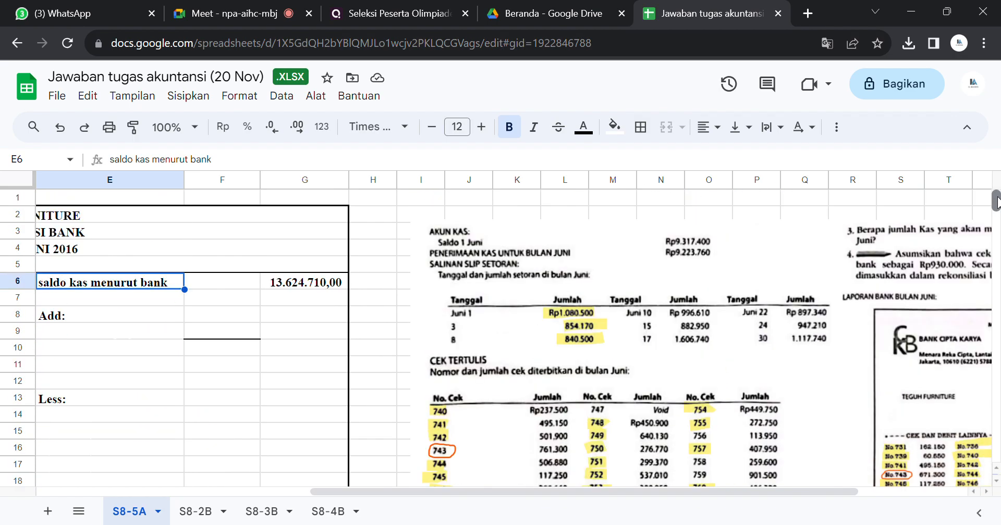
pyautogui.moveTo(655, 486); pyautogui.dragTo(788, 472)
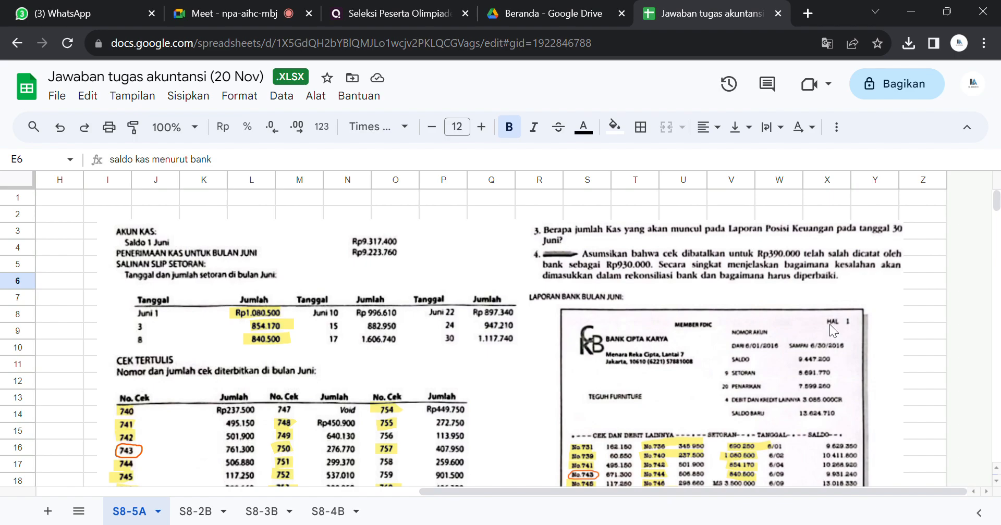
pyautogui.click(770, 350)
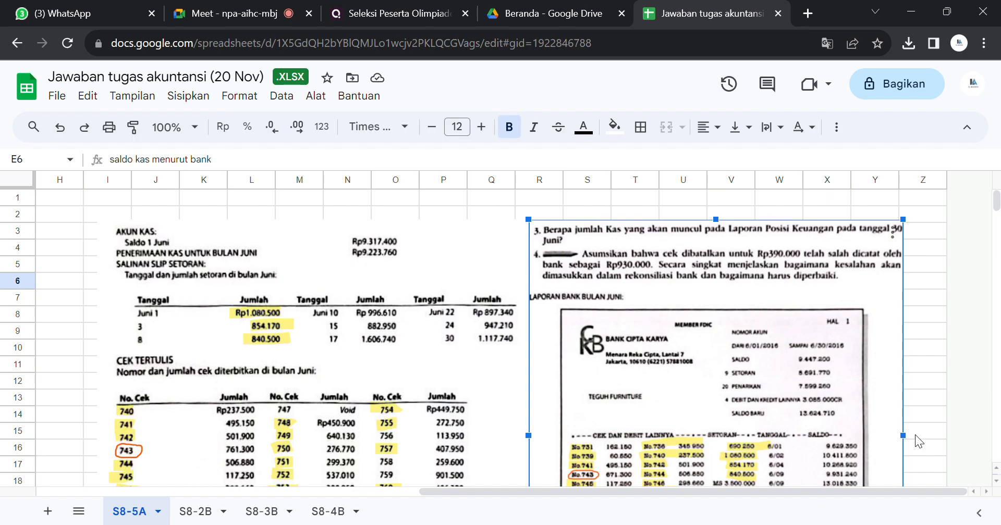
pyautogui.click(995, 480)
pyautogui.click(995, 481)
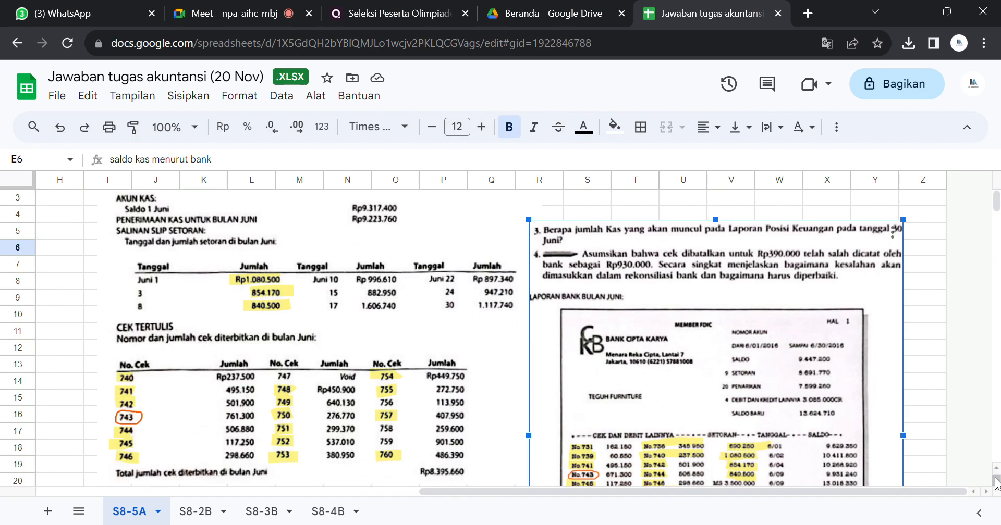
pyautogui.click(950, 420)
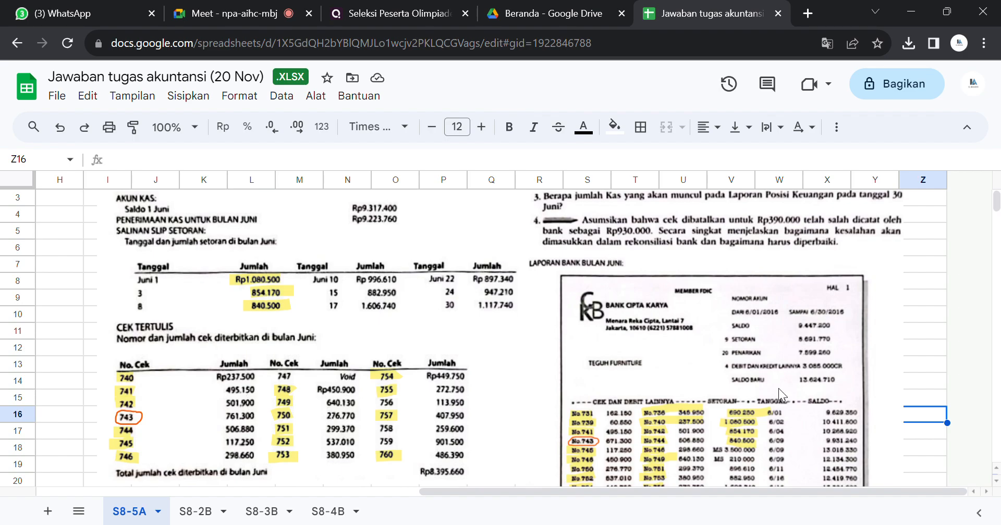
# Step: Fill the bank cash balance cell G6 with yellow
pyautogui.click(733, 376)
pyautogui.moveTo(510, 493); pyautogui.dragTo(234, 493)
pyautogui.click(475, 296)
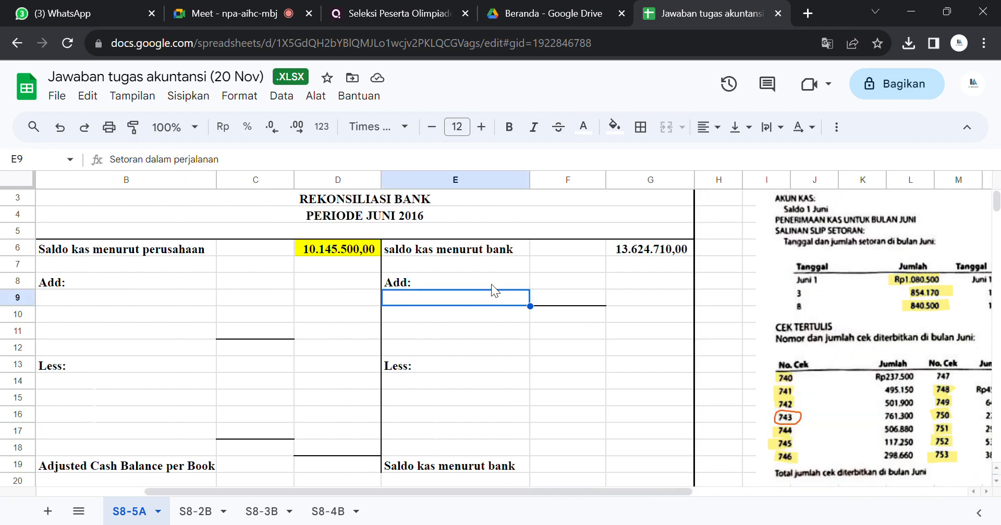
pyautogui.click(646, 248)
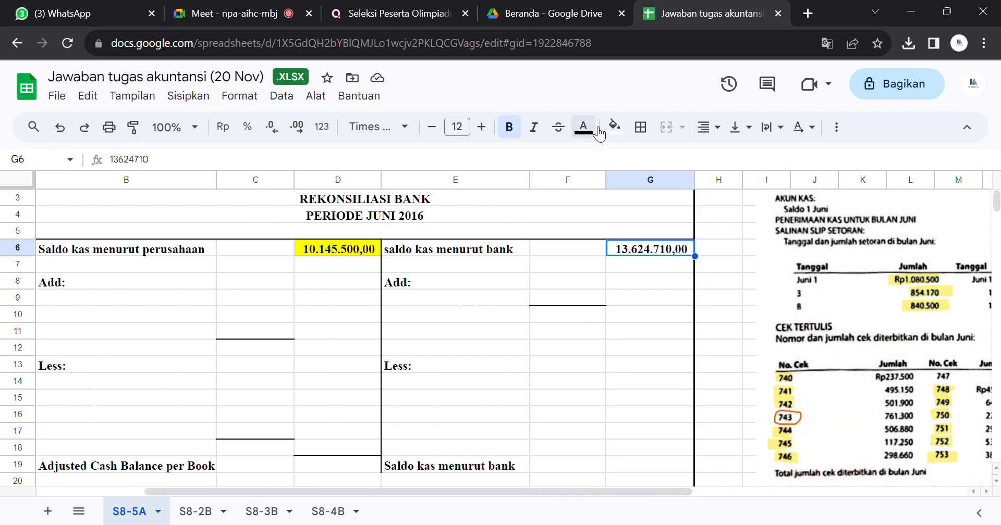
pyautogui.click(614, 127)
pyautogui.click(673, 198)
pyautogui.click(671, 196)
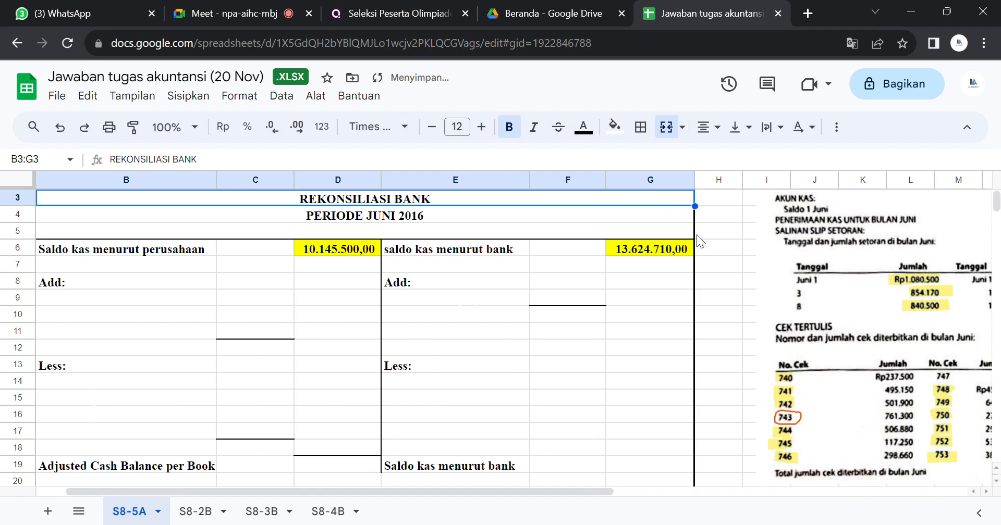
pyautogui.click(708, 267)
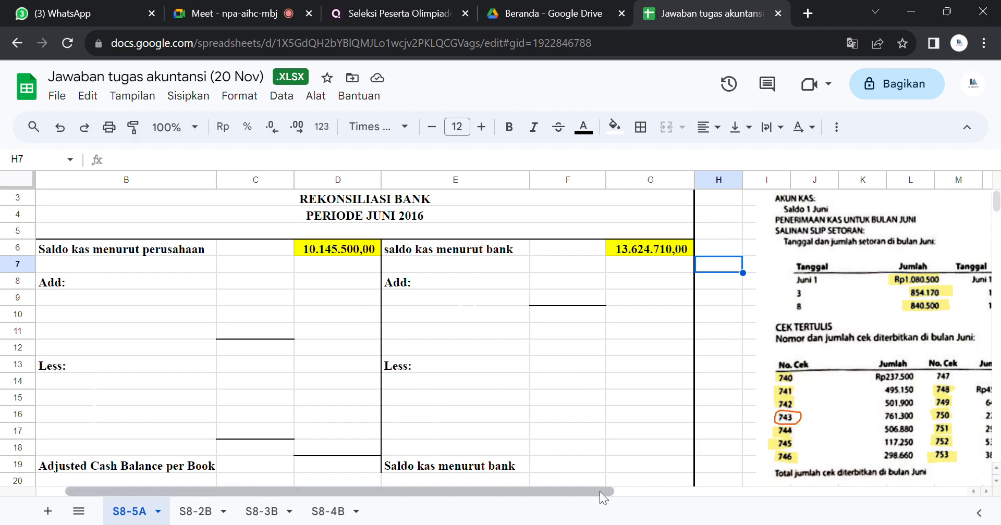
# Step: Compare the June deposit slips and the deposit not yet recorded in the May reconciliation with the deposits on the bank statement
pyautogui.moveTo(608, 492); pyautogui.dragTo(886, 495)
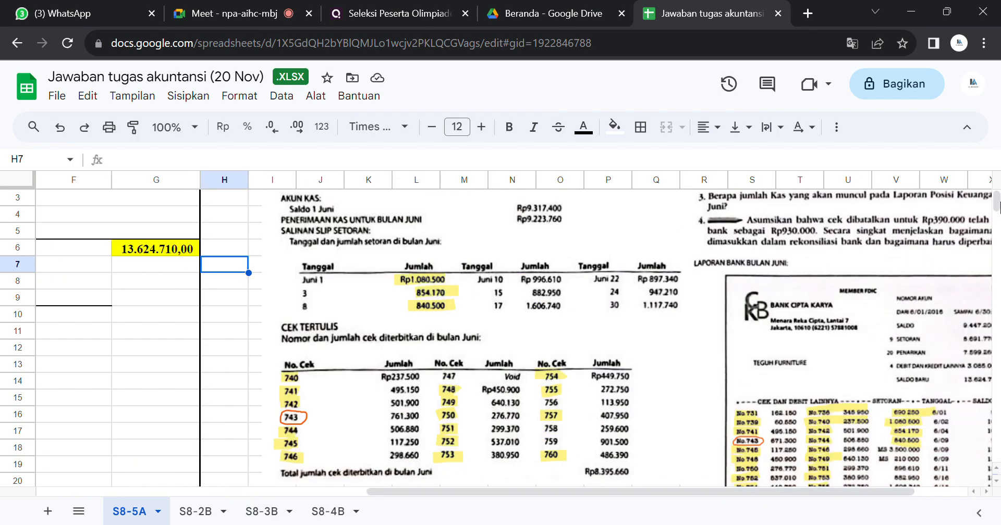
pyautogui.moveTo(997, 206)
pyautogui.mouseDown()
pyautogui.moveTo(996, 223)
pyautogui.moveTo(996, 211)
pyautogui.mouseUp()
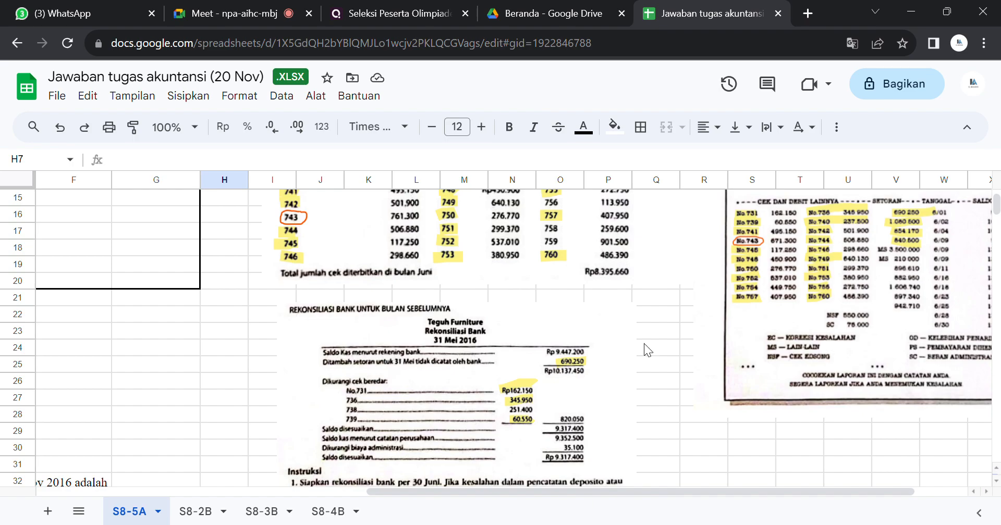
pyautogui.click(569, 377)
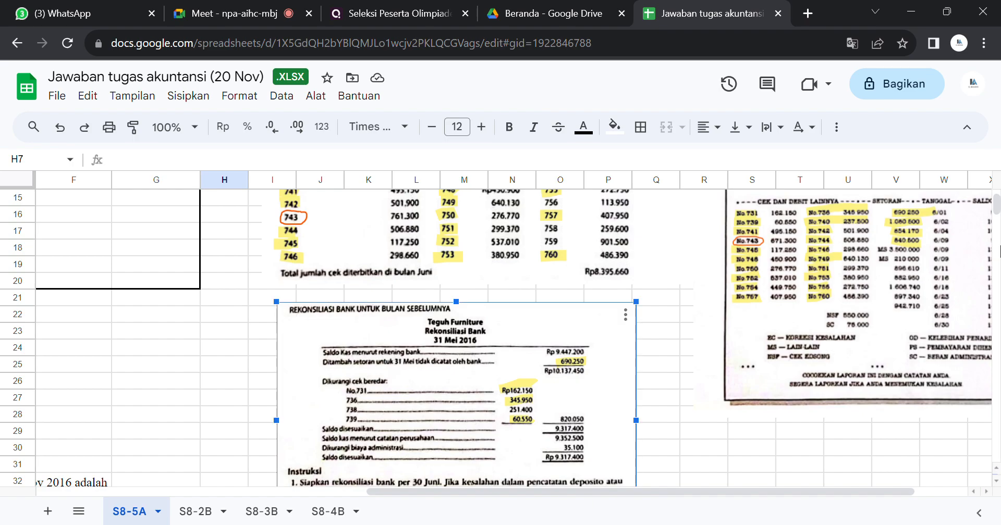
pyautogui.scroll(5, 995, 211)
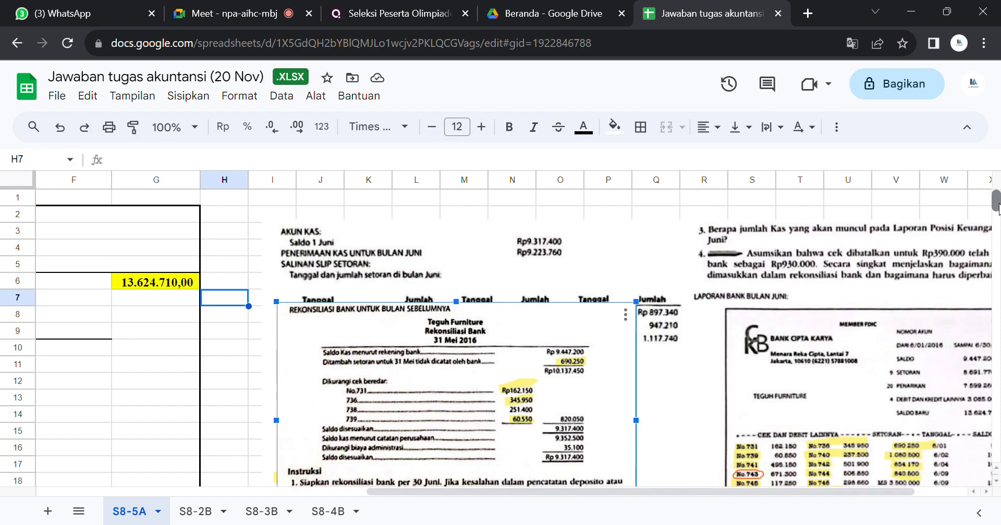
pyautogui.click(678, 215)
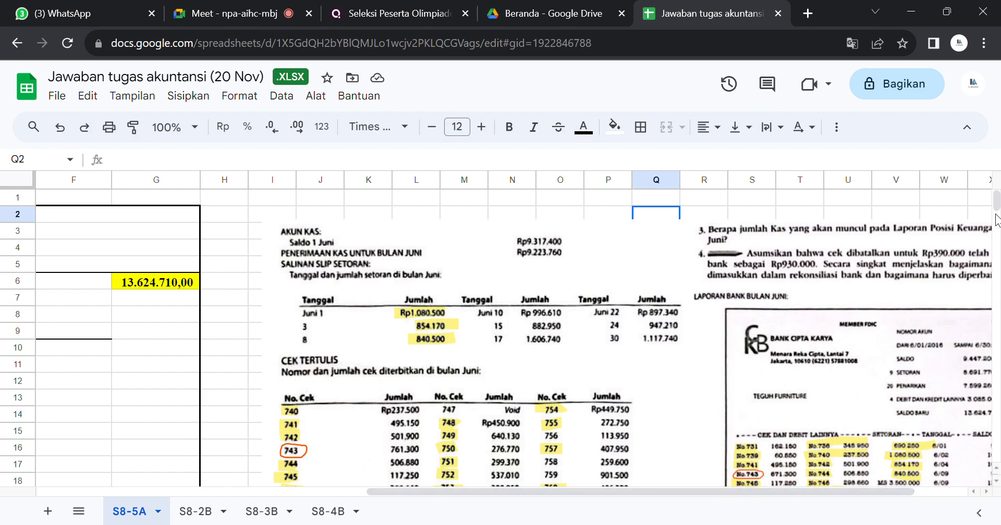
pyautogui.scroll(-1, 997, 208)
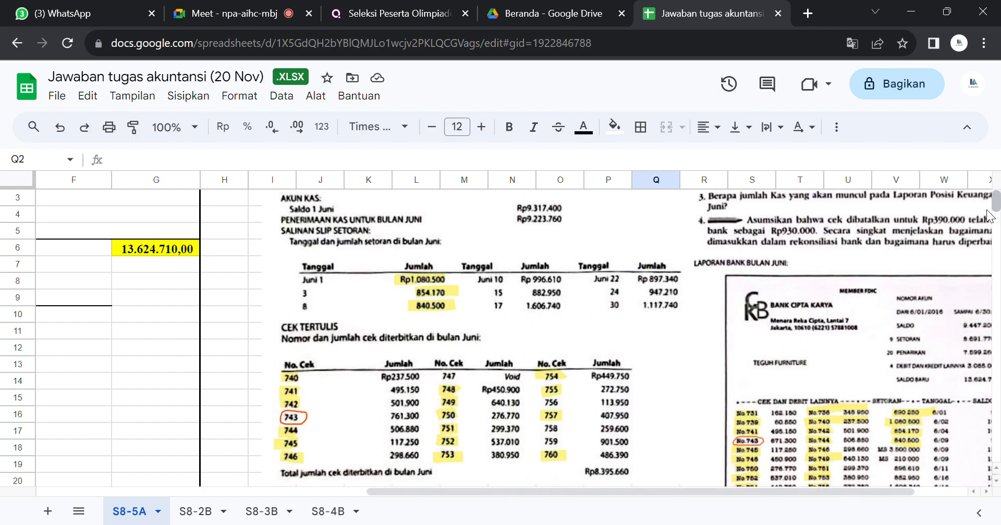
pyautogui.moveTo(743, 490); pyautogui.dragTo(802, 483)
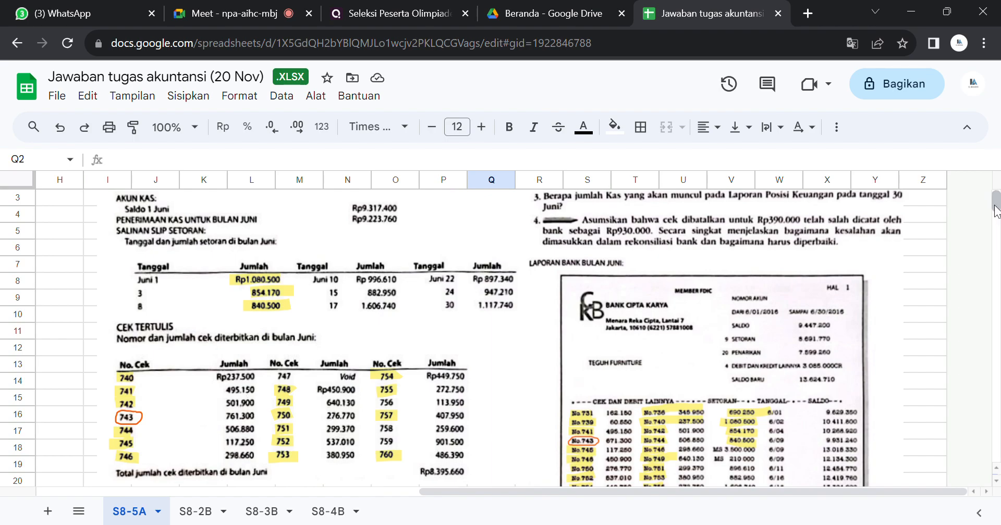
pyautogui.scroll(1, 995, 208)
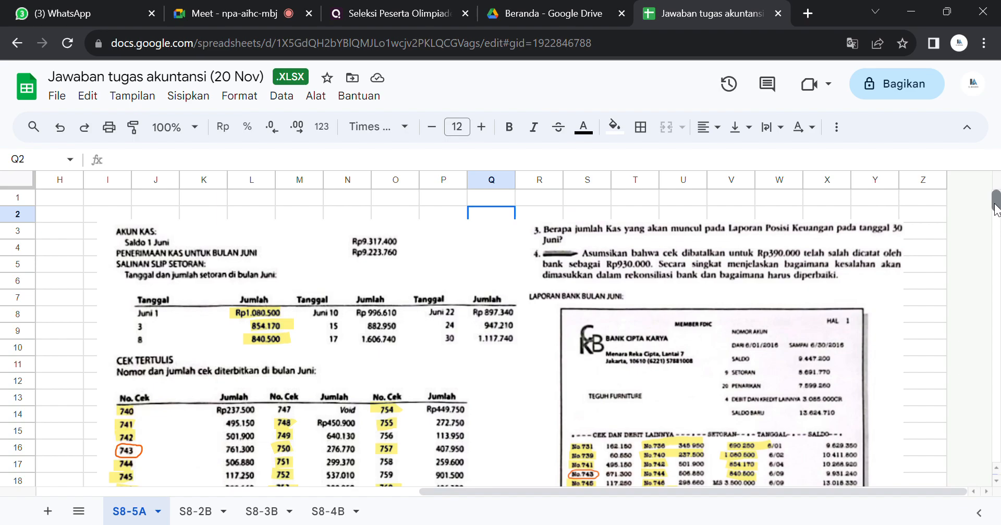
pyautogui.scroll(-1, 995, 209)
pyautogui.scroll(1, 995, 211)
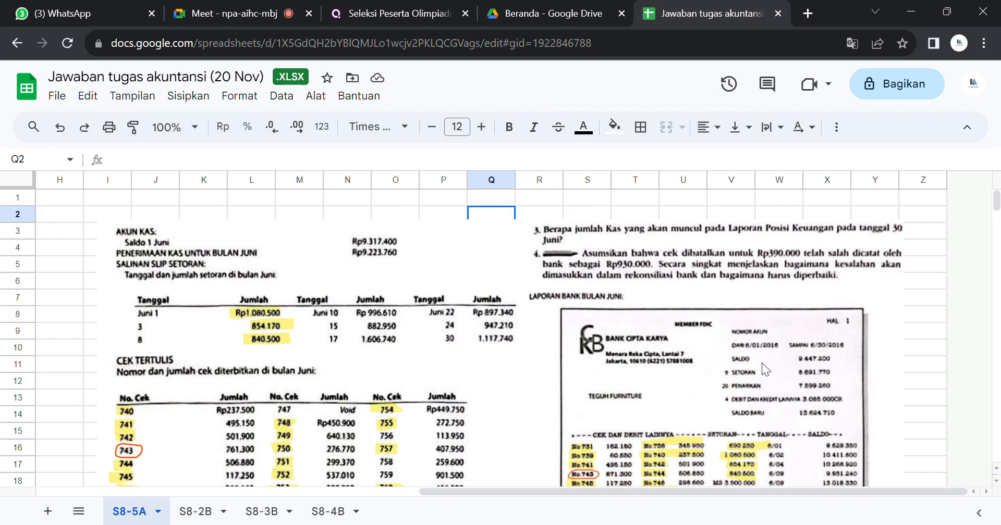
# Step: Examine the June bank statement's checks, other debits and deposits against the list of checks written in June
pyautogui.click(667, 356)
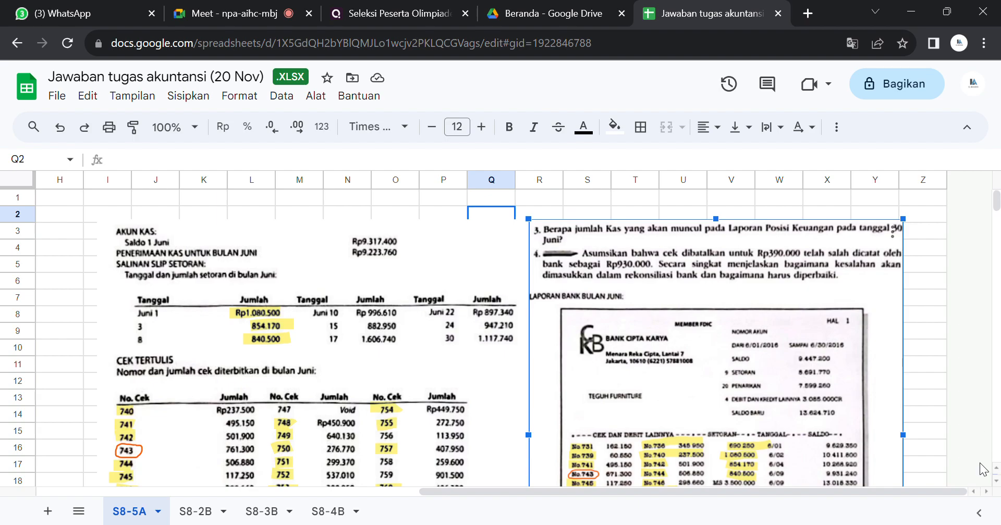
pyautogui.click(938, 434)
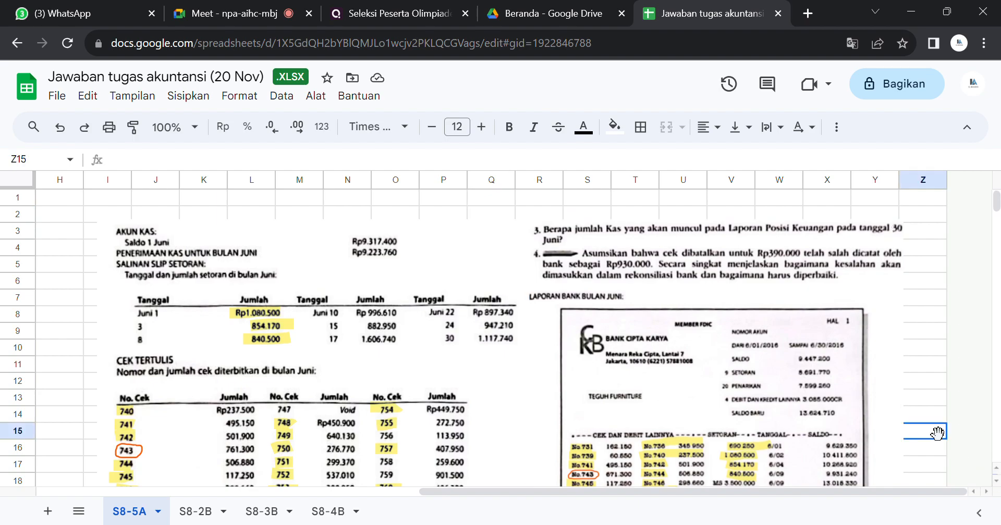
pyautogui.press('Down')
pyautogui.press('Down')
pyautogui.press('Down')
pyautogui.press('Down')
pyautogui.press('Down')
pyautogui.press('Down')
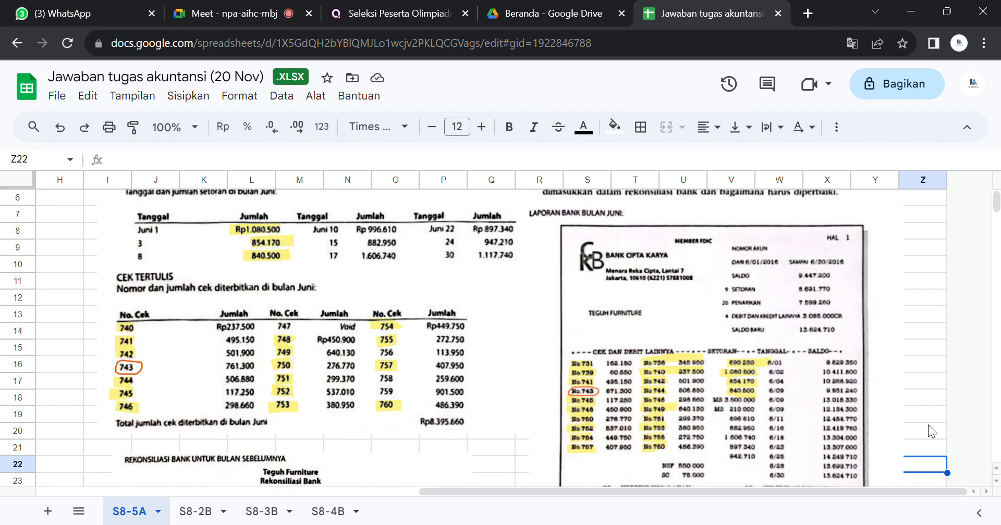
pyautogui.press('Down')
pyautogui.press('Down')
pyautogui.press('Down')
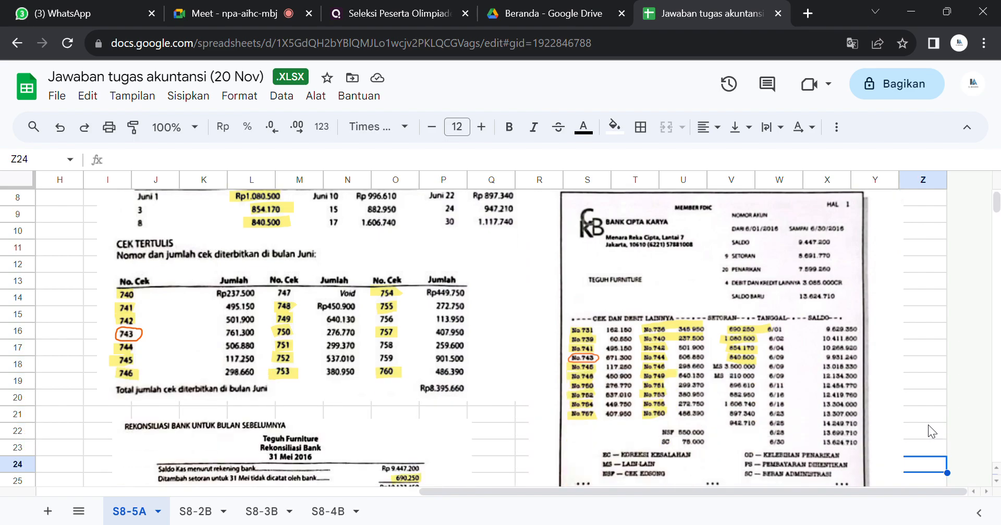
pyautogui.press('Down')
pyautogui.press('Down')
pyautogui.press('Up')
pyautogui.press('Up')
pyautogui.press('Up')
pyautogui.press('Up')
pyautogui.press('Up')
pyautogui.press('Up')
pyautogui.press('Up')
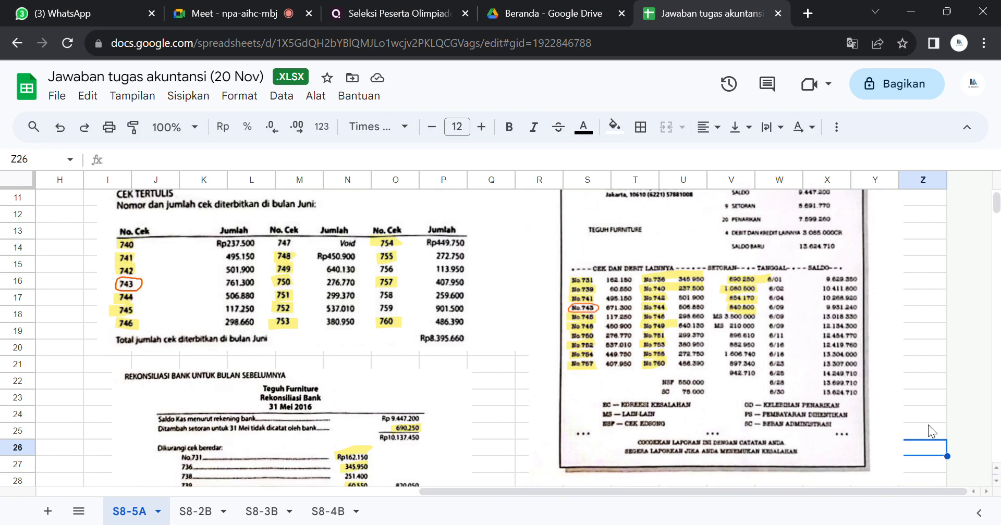
pyautogui.press('Up')
pyautogui.press('Up')
pyautogui.press('Up')
pyautogui.press('Up')
pyautogui.press('Up')
pyautogui.press('Up')
pyautogui.press('Up')
pyautogui.press('Up')
pyautogui.press('Up')
pyautogui.press('Up')
pyautogui.press('Up')
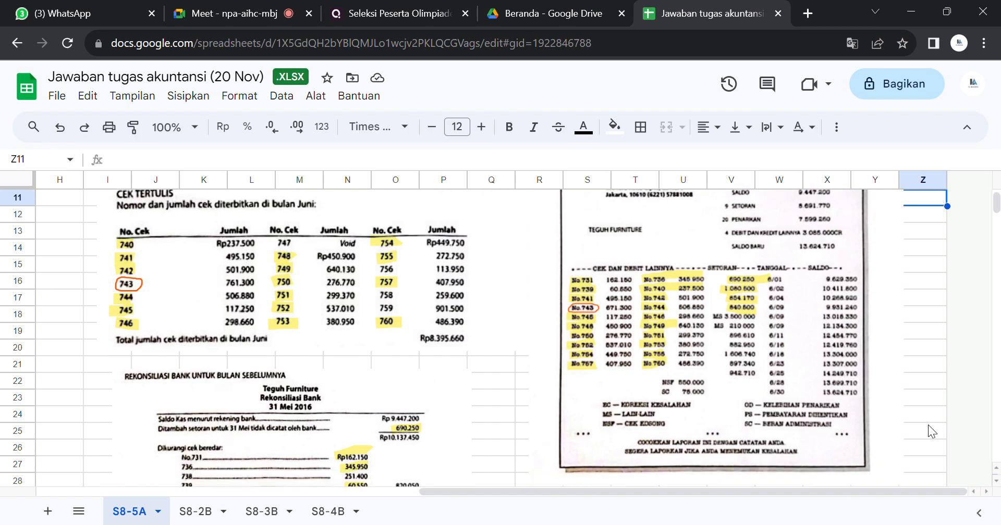
pyautogui.press('Up')
pyautogui.press('Up')
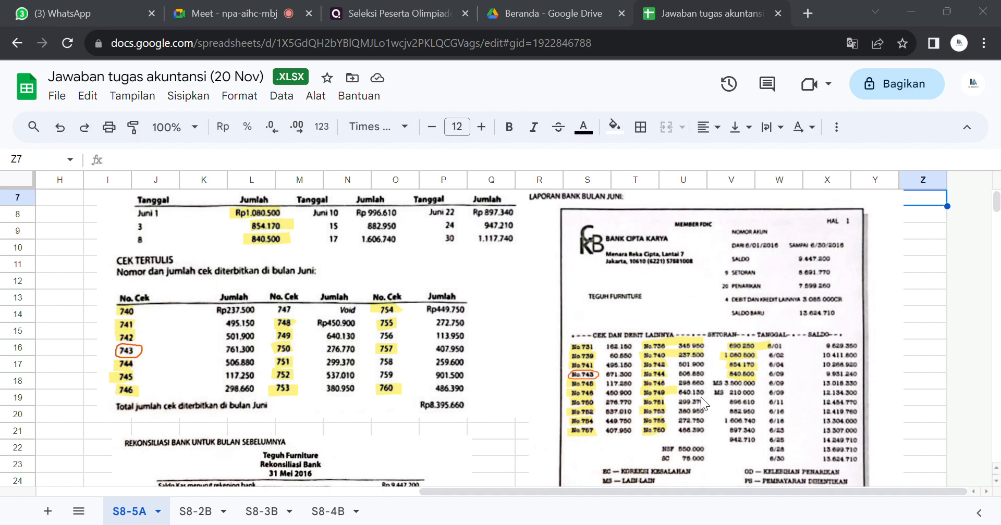
# Step: Review the previous month's reconciliation picture for its outstanding checks, comparing them with the June bank statement
pyautogui.click(544, 488)
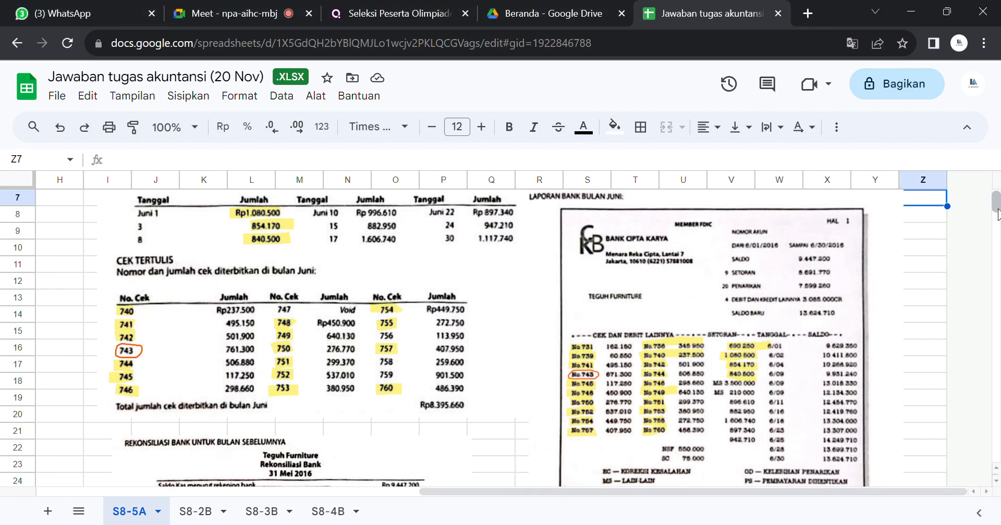
pyautogui.scroll(2, 996, 204)
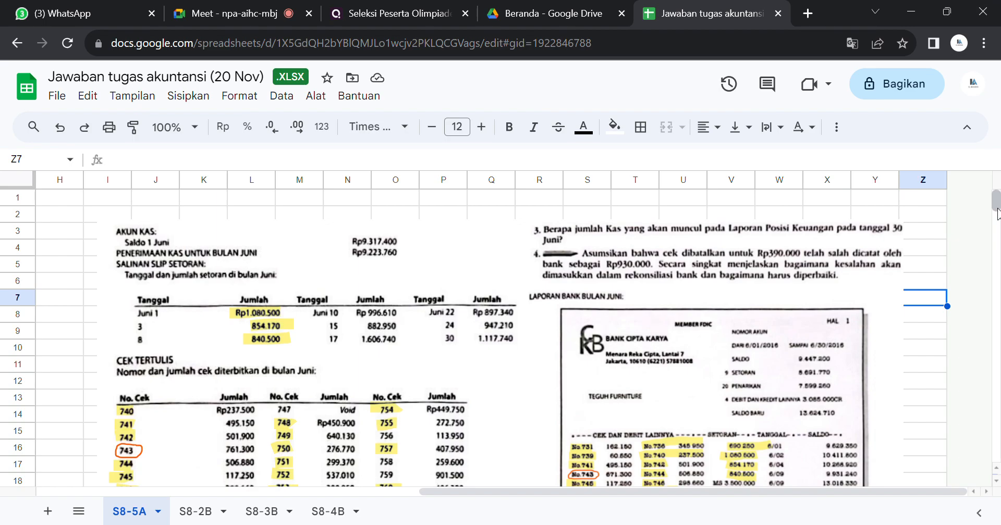
pyautogui.scroll(-7, 996, 208)
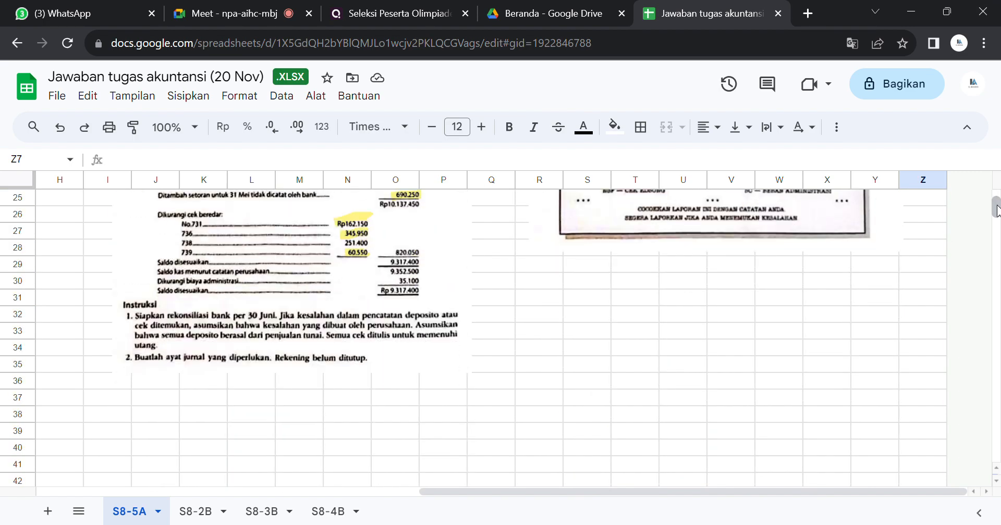
pyautogui.scroll(5, 996, 208)
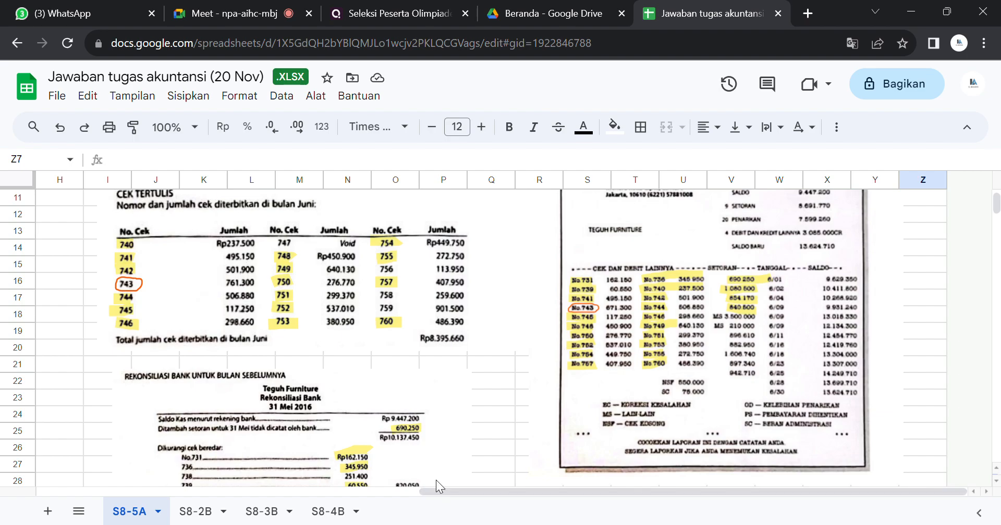
pyautogui.click(339, 412)
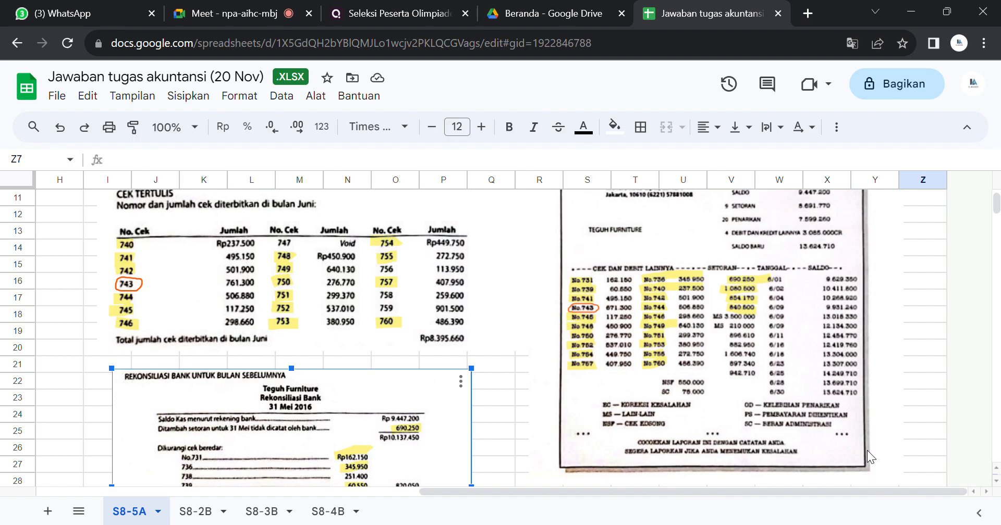
# Step: Enter the note "rekonsiliasi bank" in cell S31 below the bank statement picture
pyautogui.moveTo(996, 204); pyautogui.dragTo(997, 208)
pyautogui.click(633, 332)
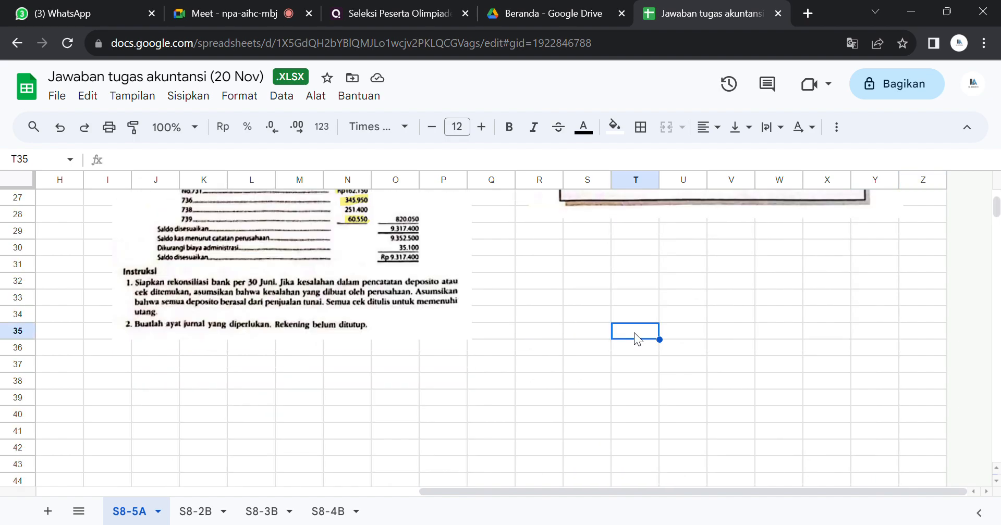
pyautogui.click(586, 271)
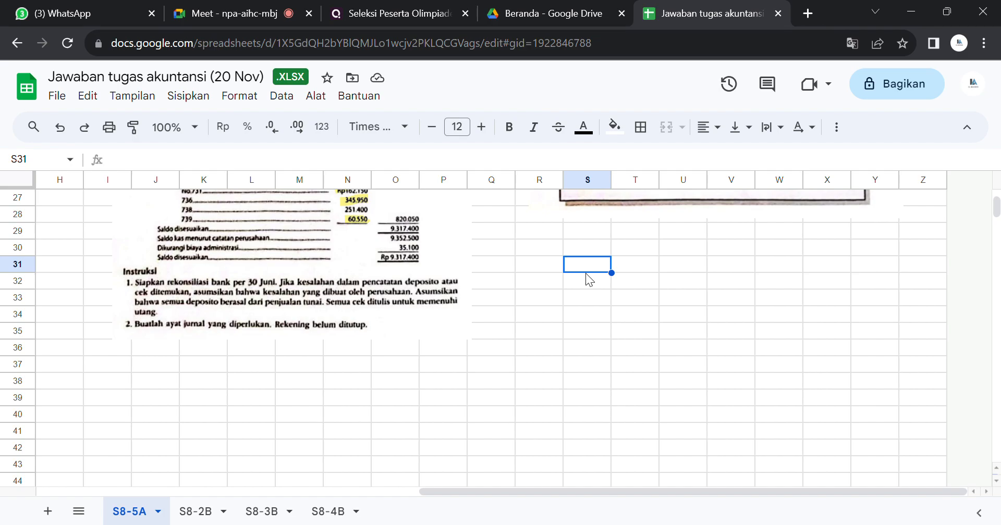
pyautogui.write('r')
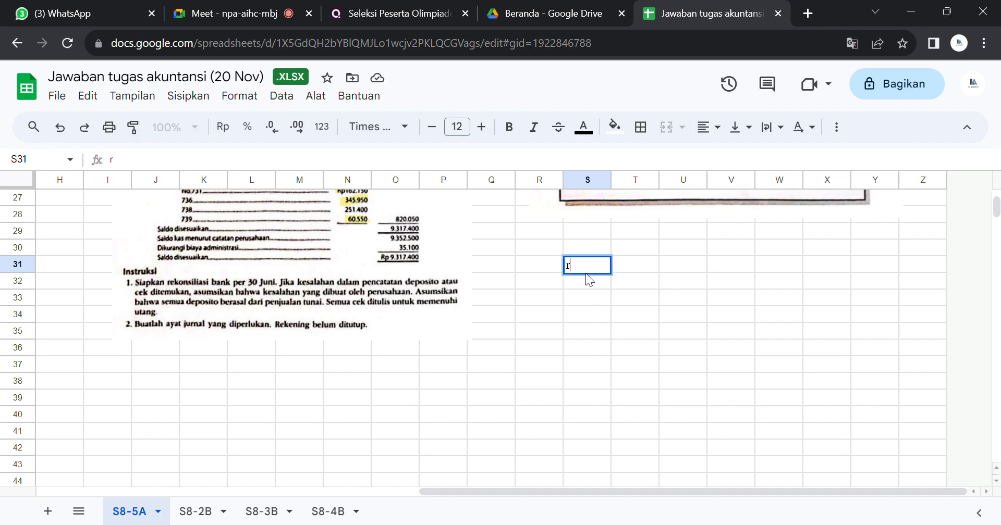
pyautogui.write('ekonsiliasi bank')
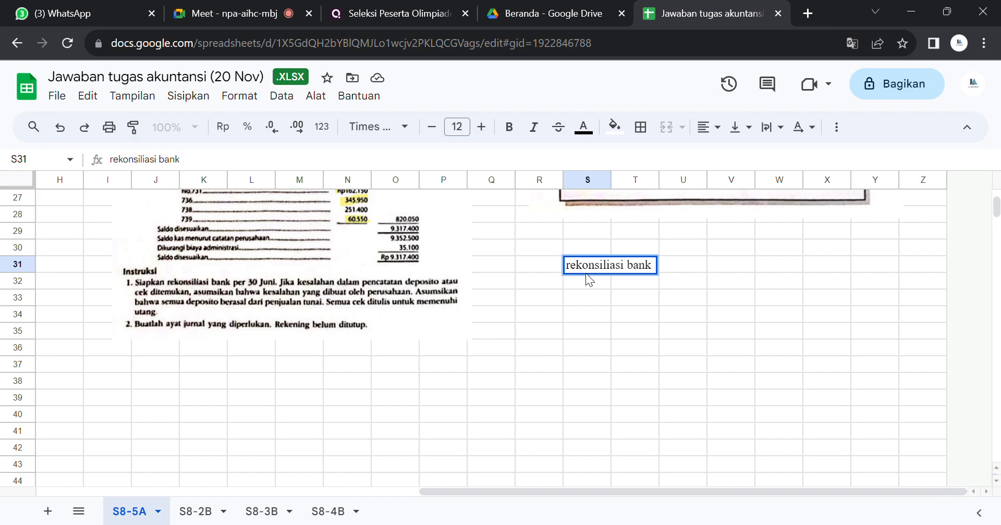
pyautogui.click(781, 270)
pyautogui.scroll(3, 311, 227)
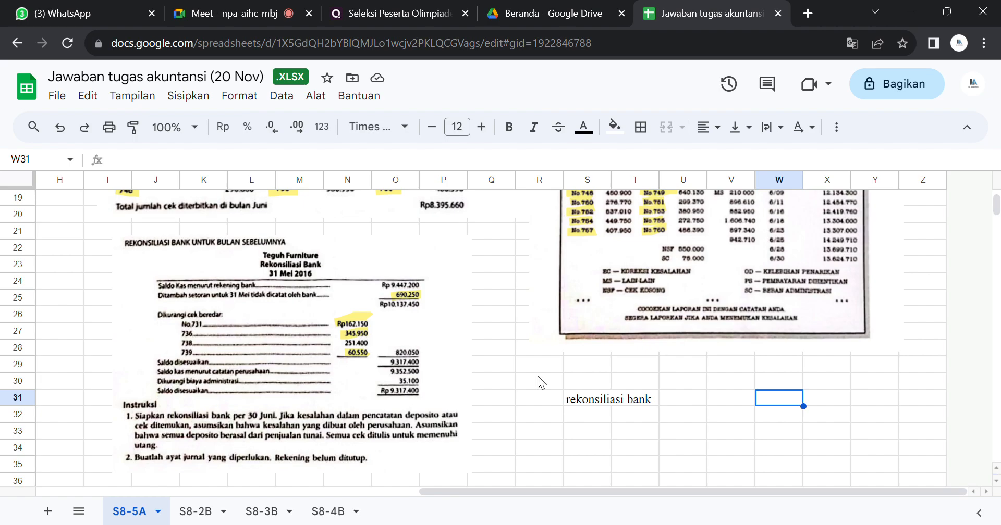
pyautogui.click(576, 401)
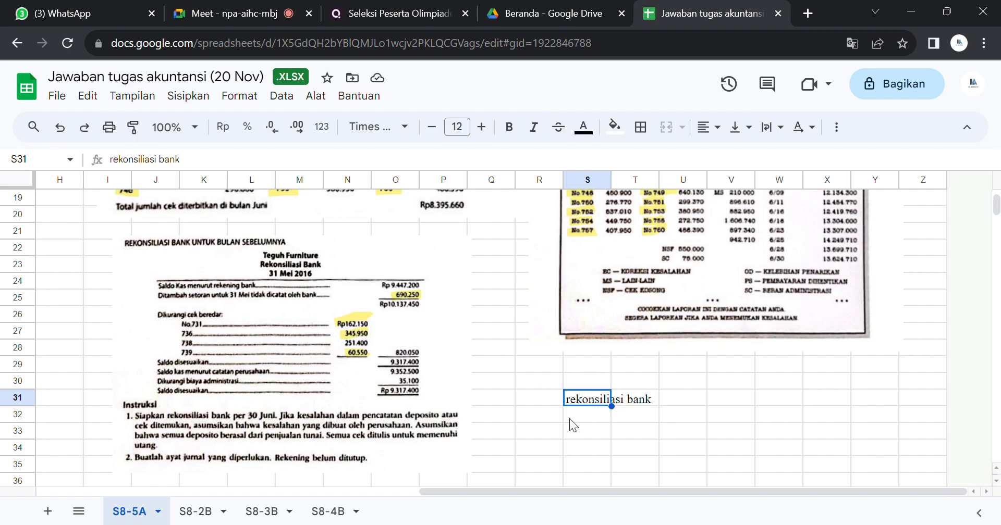
pyautogui.click(585, 416)
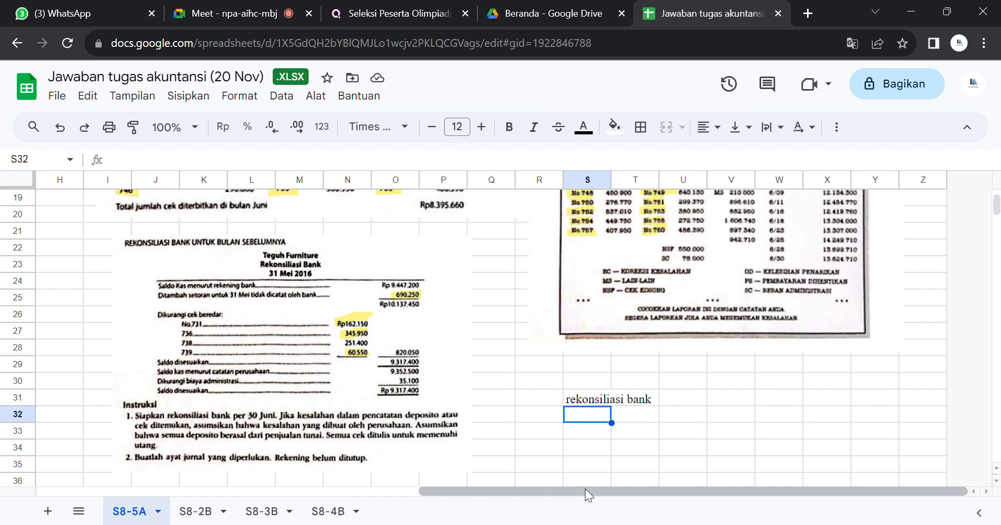
# Step: Review the company and bank cash balances in the reconciliation alongside the June deposit and check lists
pyautogui.moveTo(585, 489); pyautogui.dragTo(516, 492)
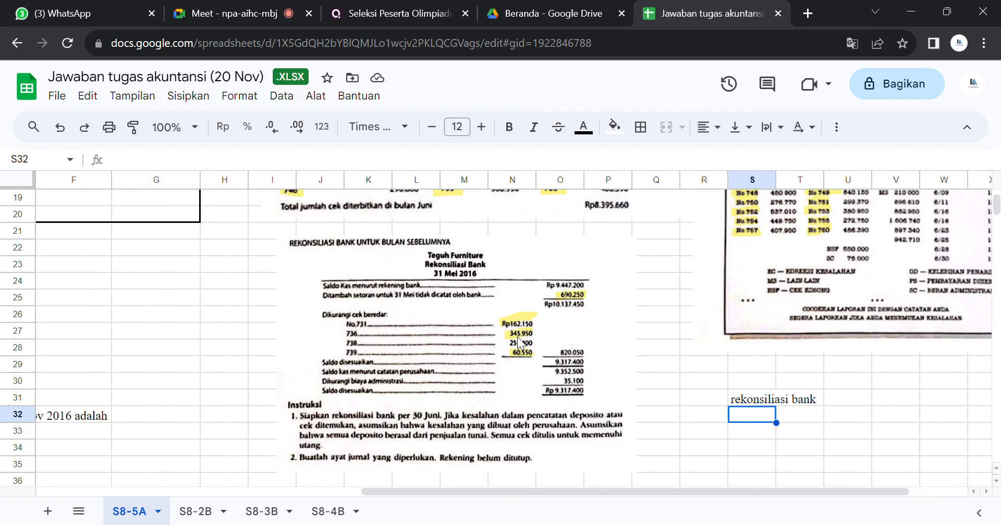
pyautogui.moveTo(997, 205); pyautogui.dragTo(997, 194)
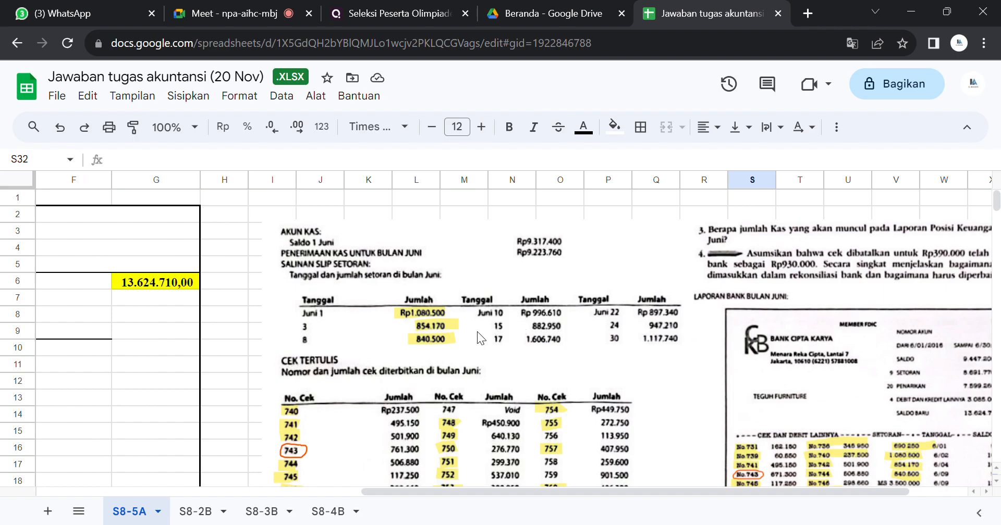
pyautogui.click(205, 296)
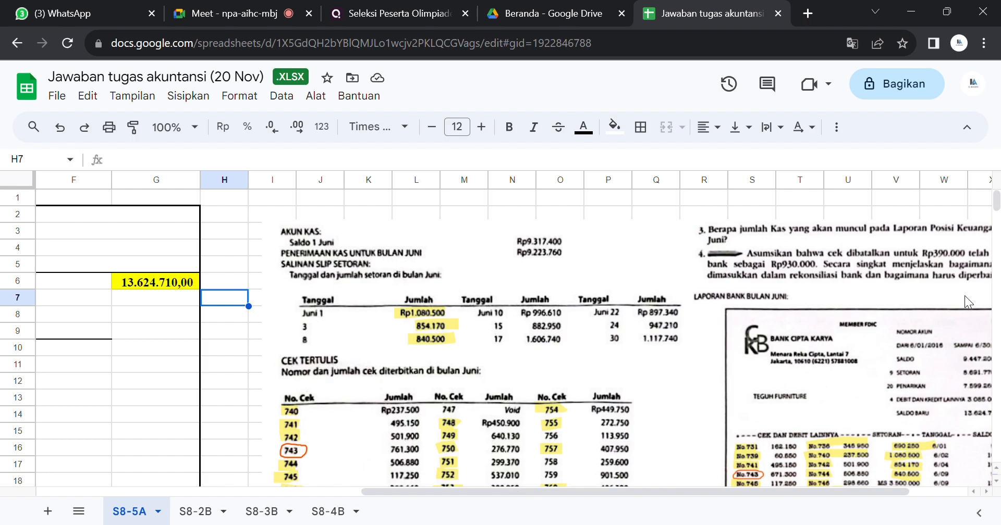
pyautogui.moveTo(509, 493); pyautogui.dragTo(303, 497)
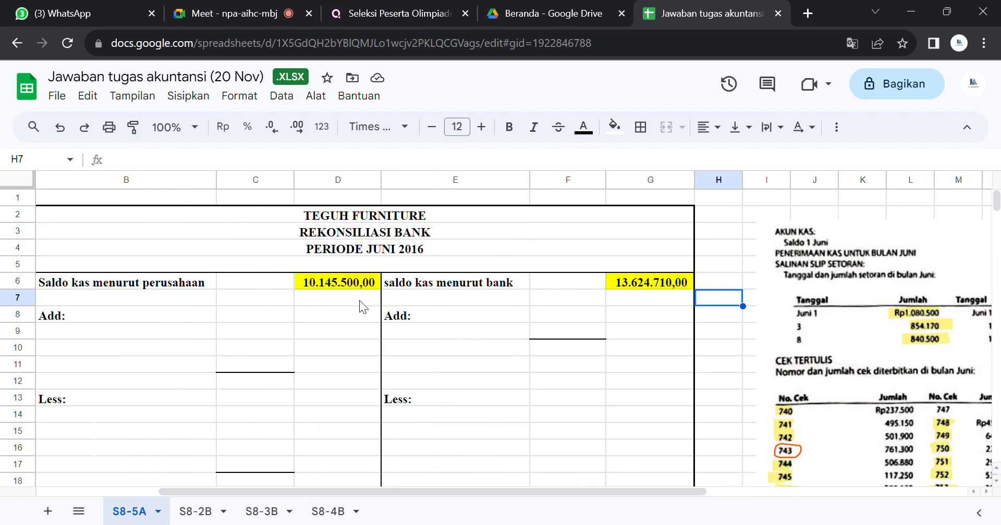
pyautogui.click(295, 287)
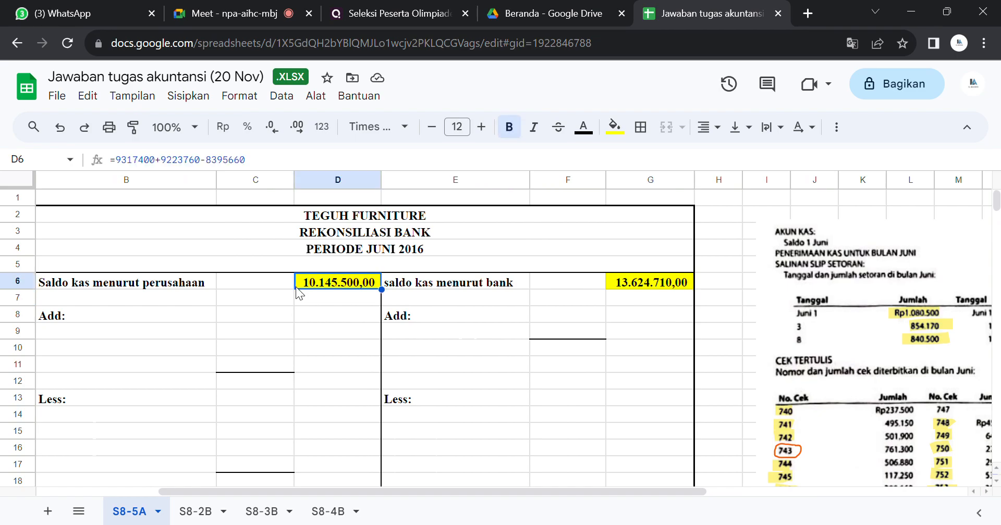
pyautogui.click(639, 254)
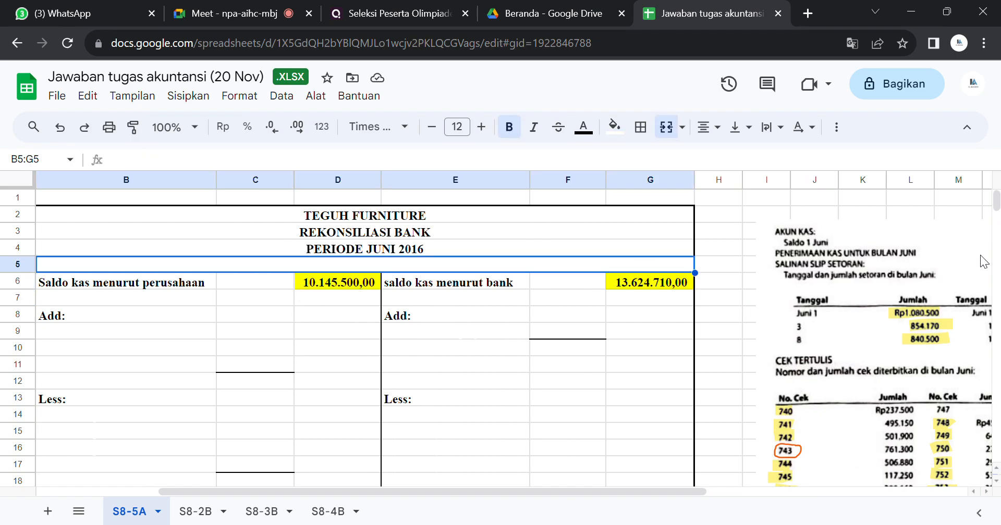
pyautogui.moveTo(635, 493); pyautogui.dragTo(830, 473)
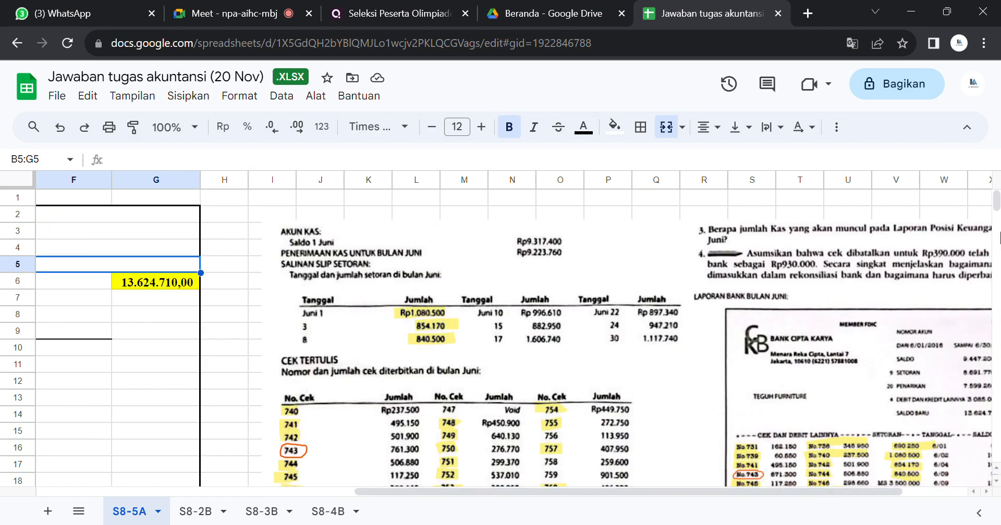
pyautogui.scroll(-3, 997, 208)
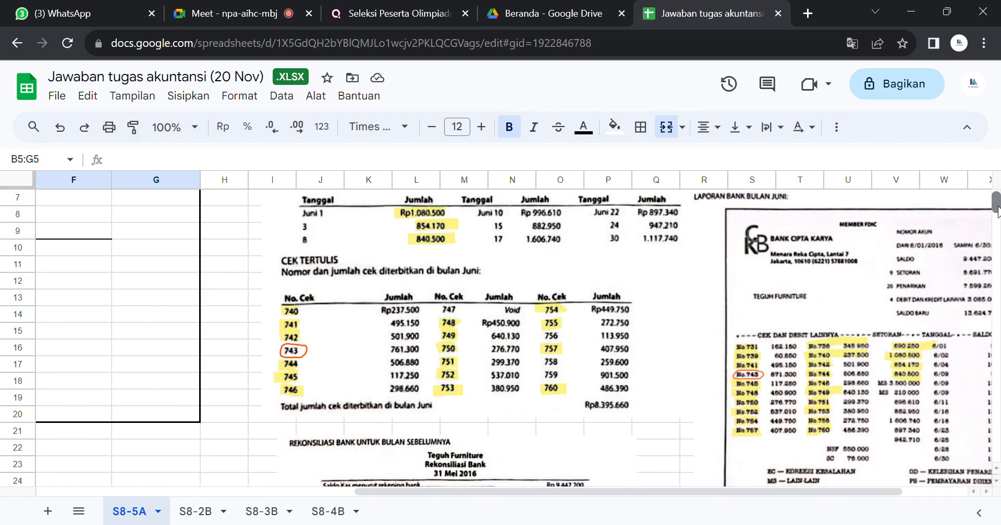
pyautogui.scroll(2, 996, 208)
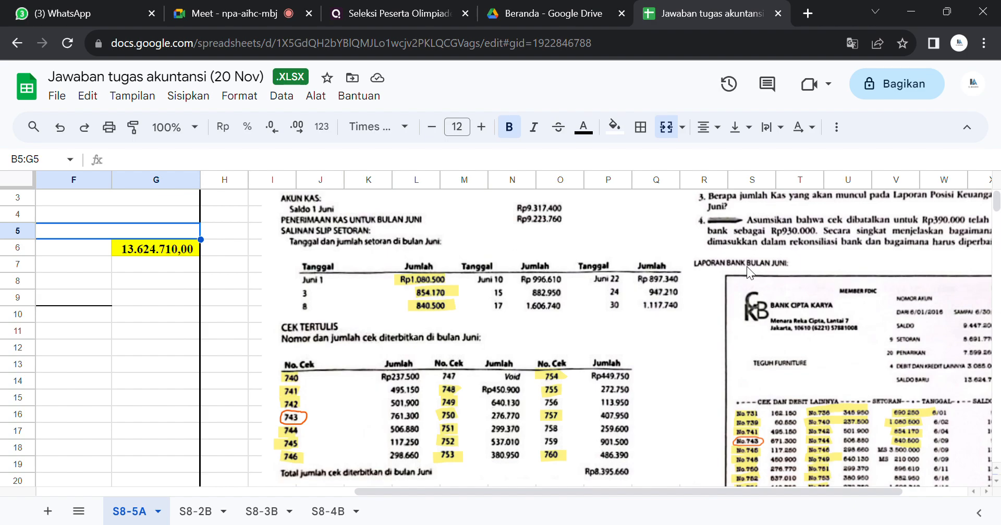
# Step: Shift the June deposits and checks picture left into column H, and the bank statement picture slightly left and up
pyautogui.click(474, 286)
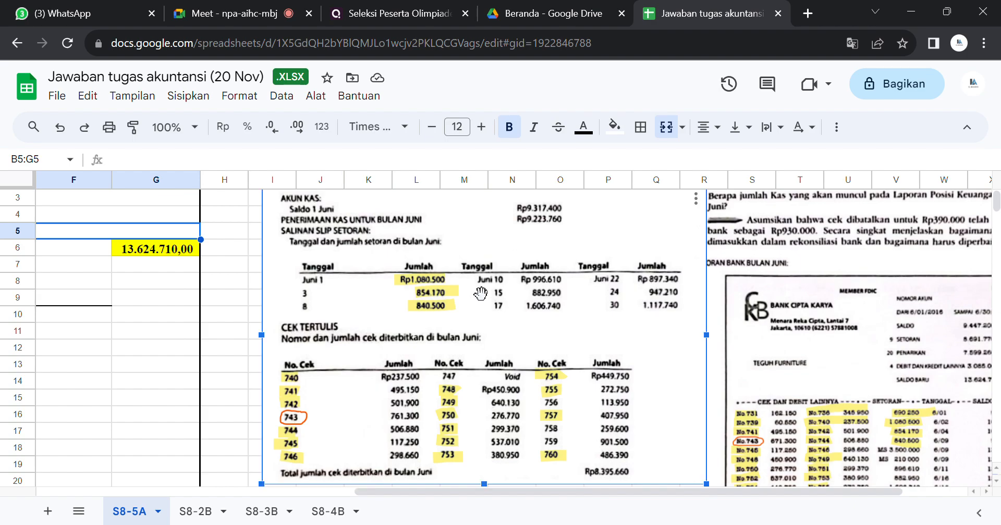
pyautogui.moveTo(480, 293); pyautogui.dragTo(436, 294)
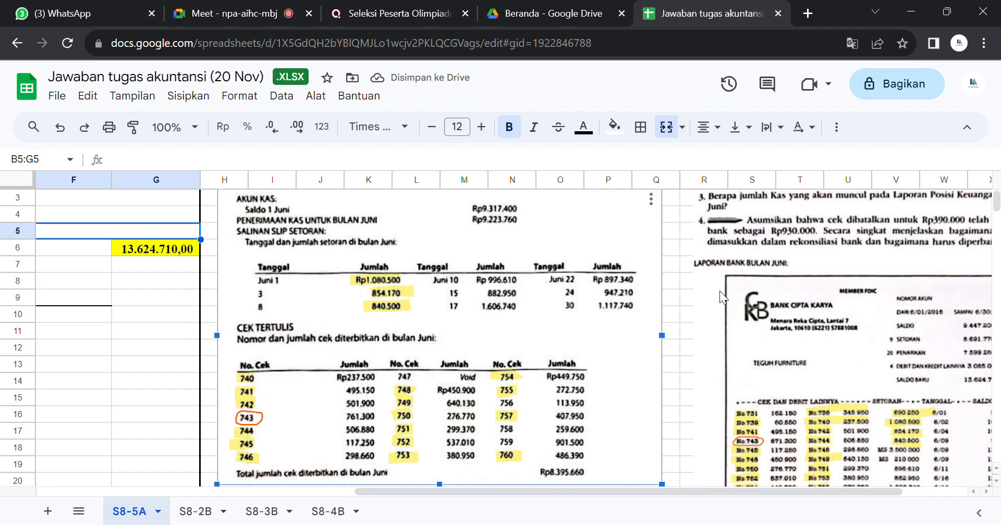
pyautogui.click(671, 298)
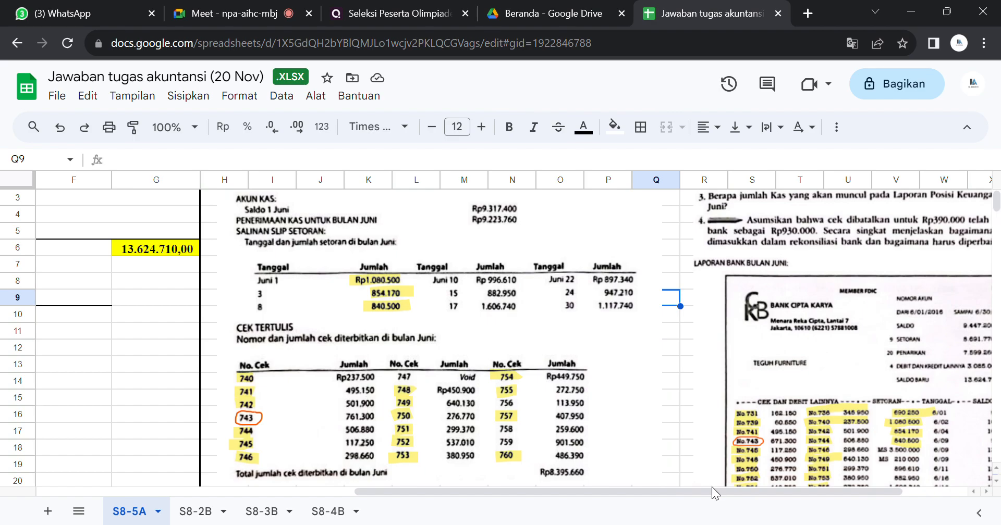
pyautogui.moveTo(708, 489); pyautogui.dragTo(781, 480)
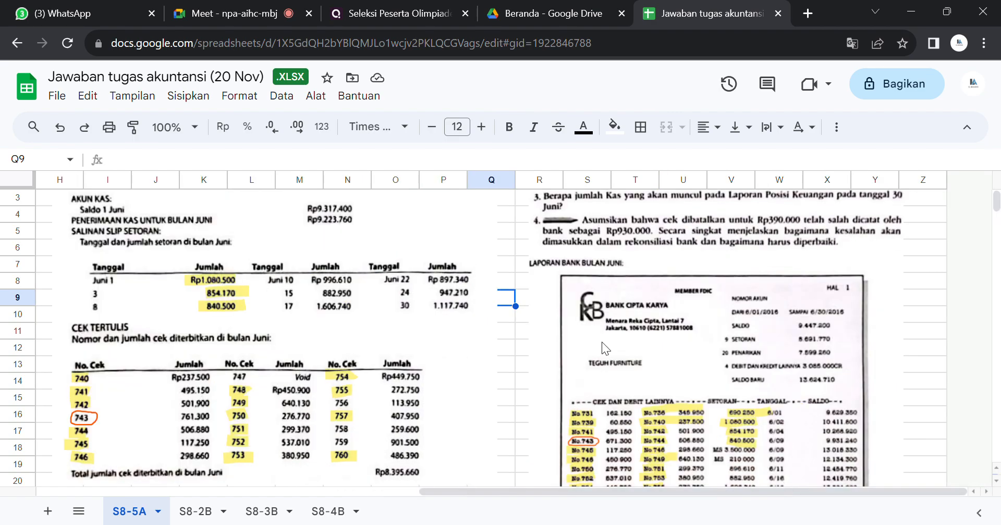
pyautogui.moveTo(633, 375); pyautogui.dragTo(615, 346)
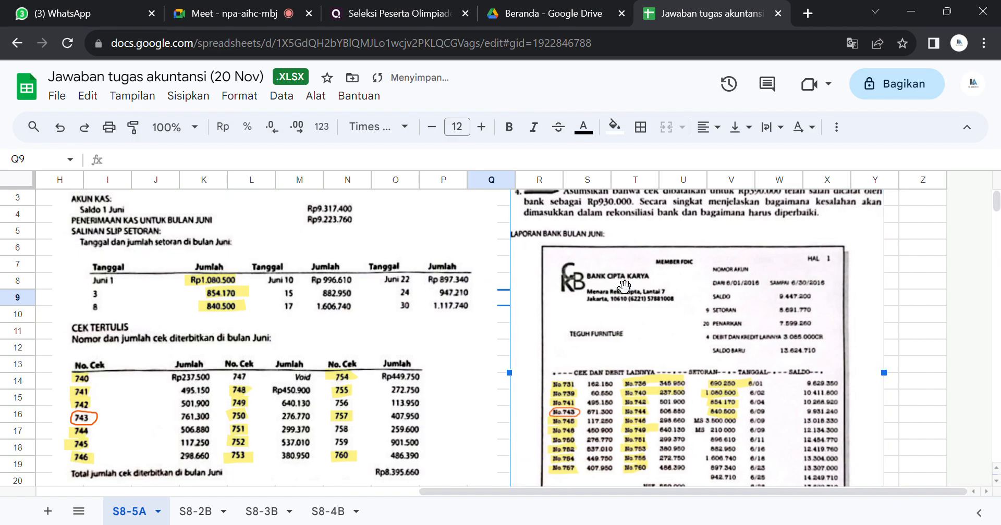
pyautogui.click(903, 377)
# Step: Examine the bank statement's deposits against the June deposit slips and the previous month's reconciliation
pyautogui.press('Down')
pyautogui.press('Down')
pyautogui.press('Down')
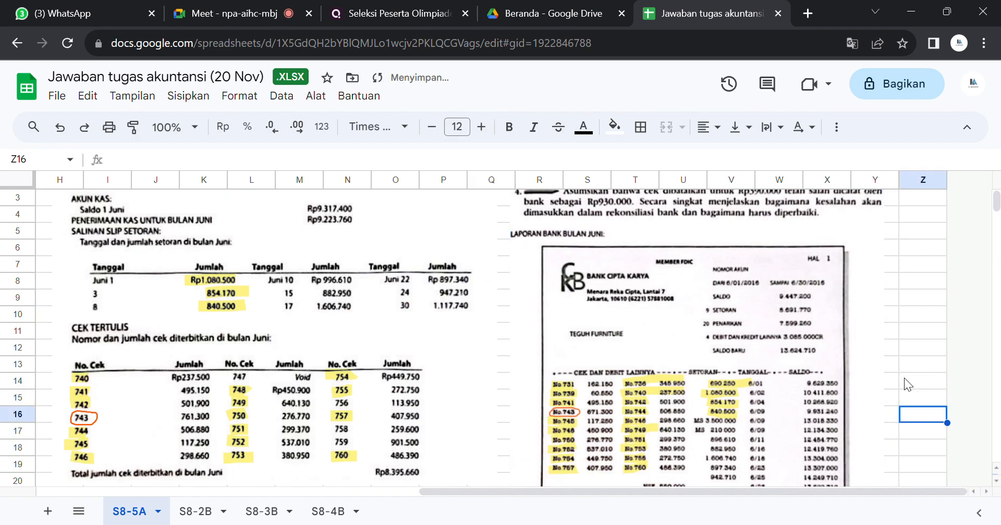
pyautogui.press('Down')
pyautogui.press('Down')
pyautogui.press('Down')
pyautogui.press('Down')
pyautogui.press('Down')
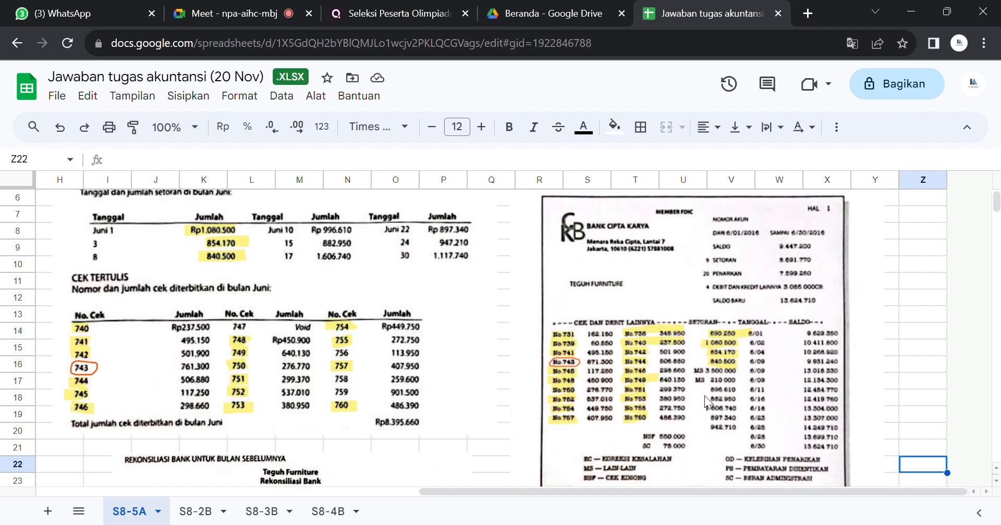
pyautogui.click(771, 373)
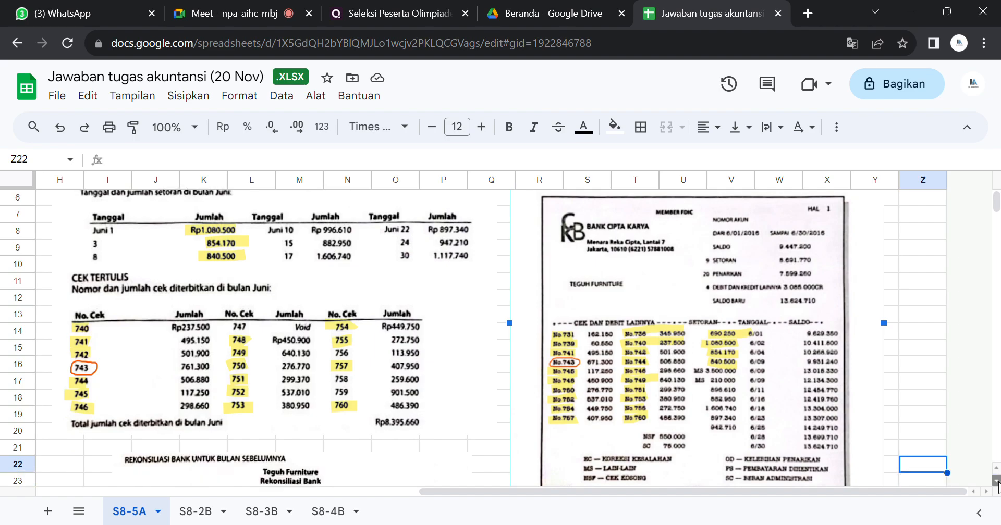
pyautogui.click(920, 417)
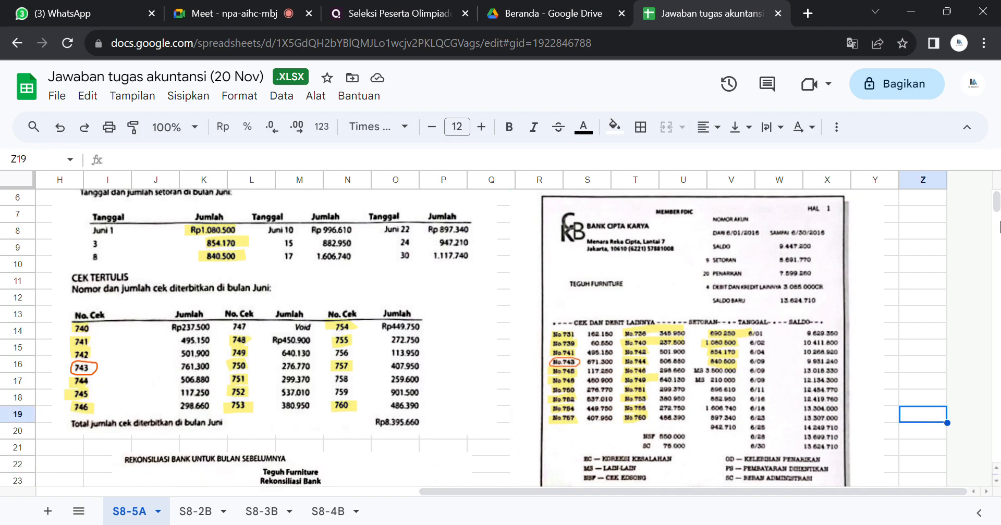
pyautogui.scroll(2, 995, 203)
pyautogui.scroll(-6, 995, 203)
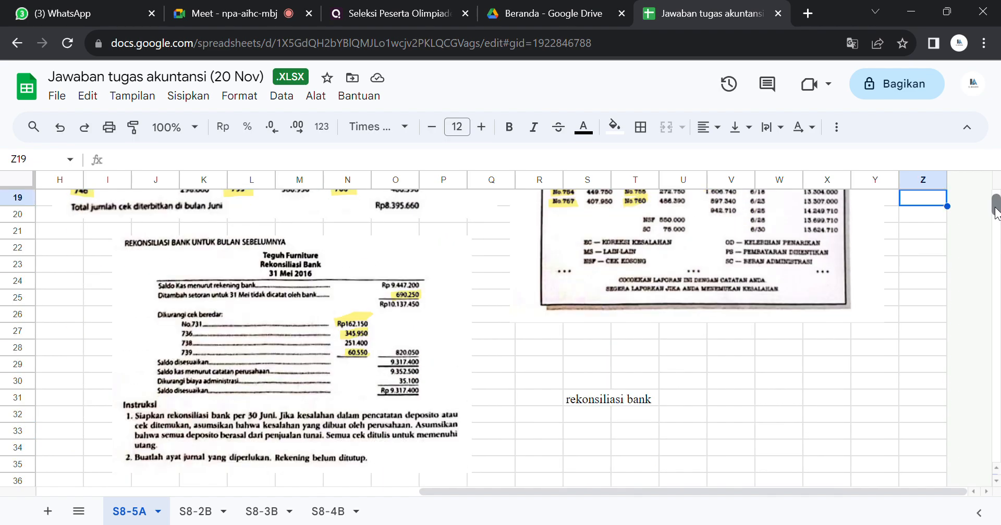
pyautogui.scroll(4, 579, 195)
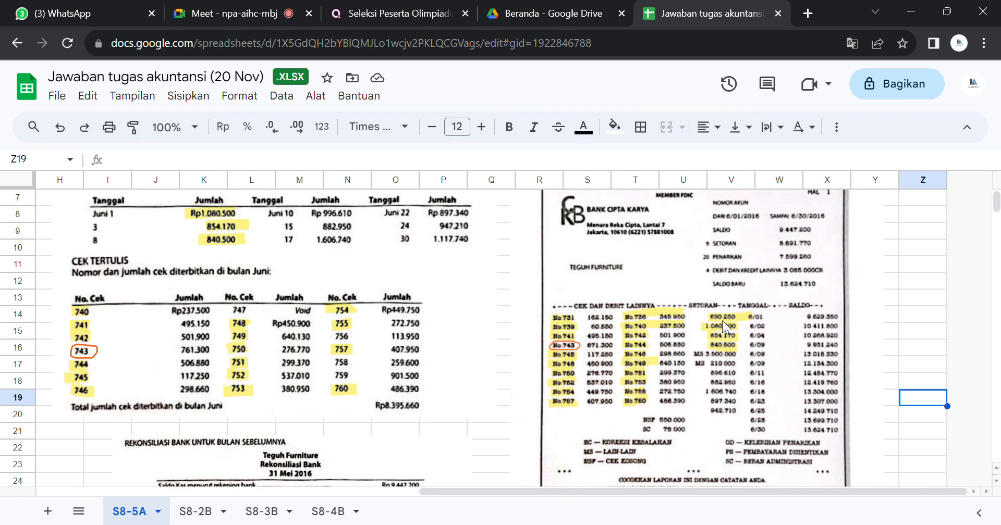
pyautogui.click(926, 282)
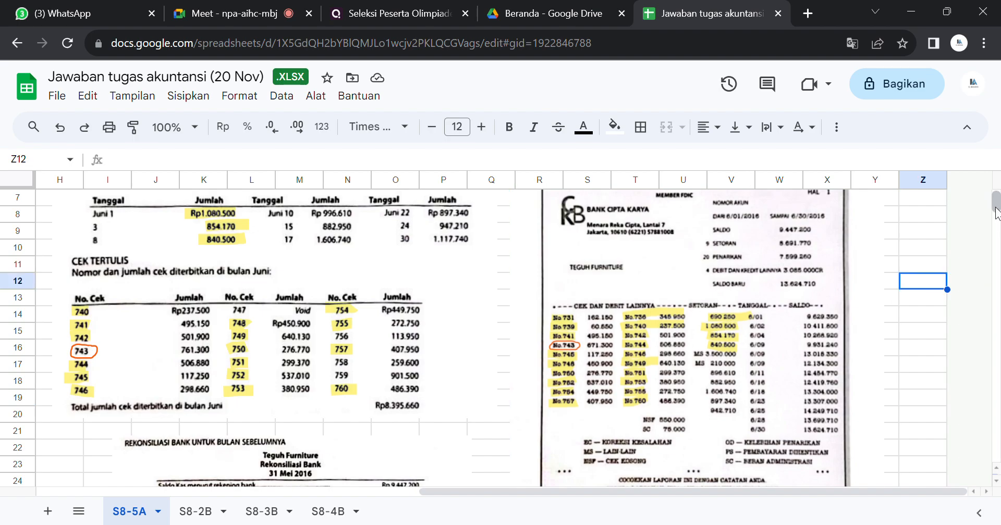
pyautogui.scroll(3, 995, 214)
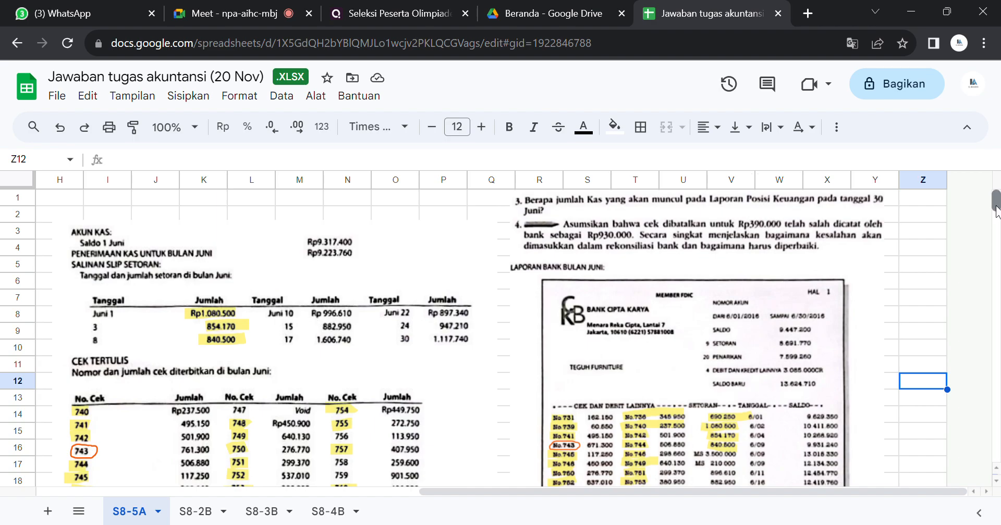
# Step: Examine the bank statement's check, MS, NSF and SC entries against the June check list for reconciling items
pyautogui.scroll(-1, 995, 211)
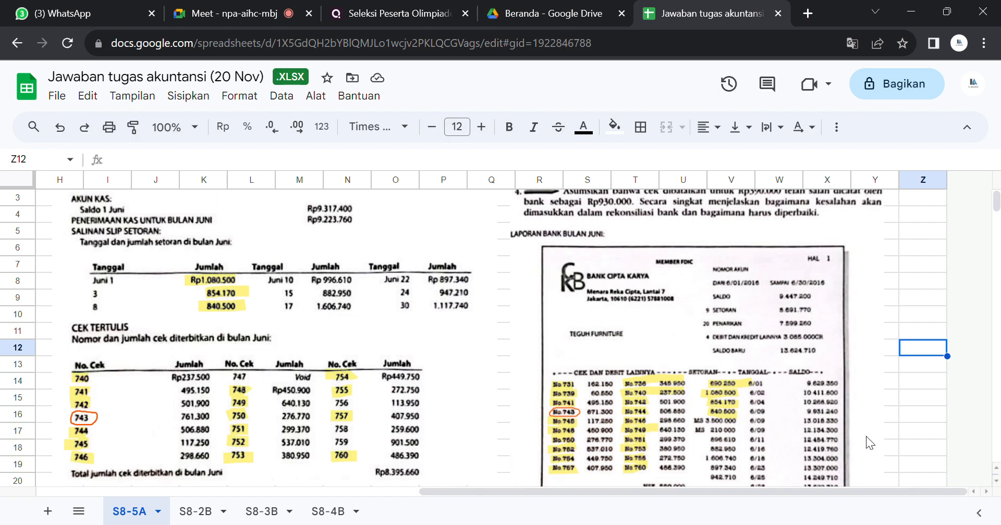
pyautogui.click(889, 436)
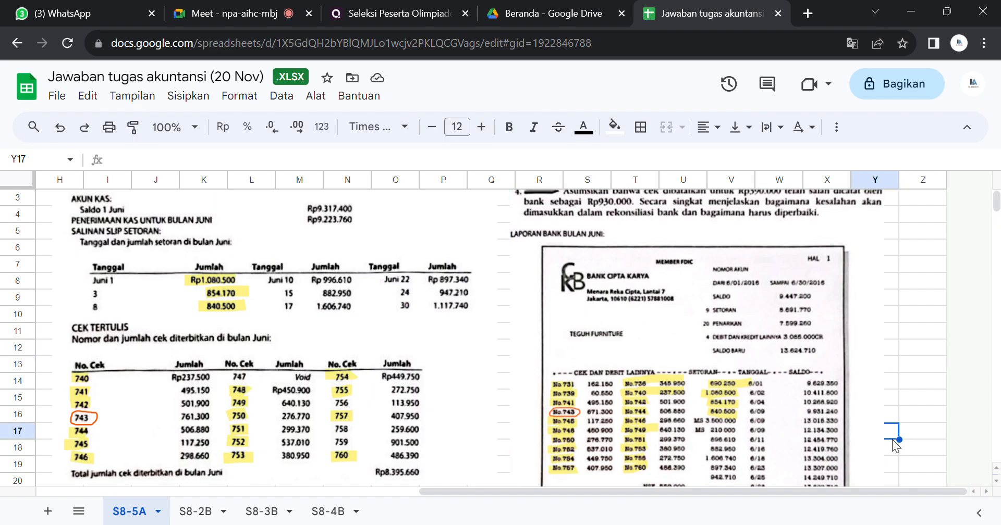
pyautogui.press('Down')
pyautogui.press('Down')
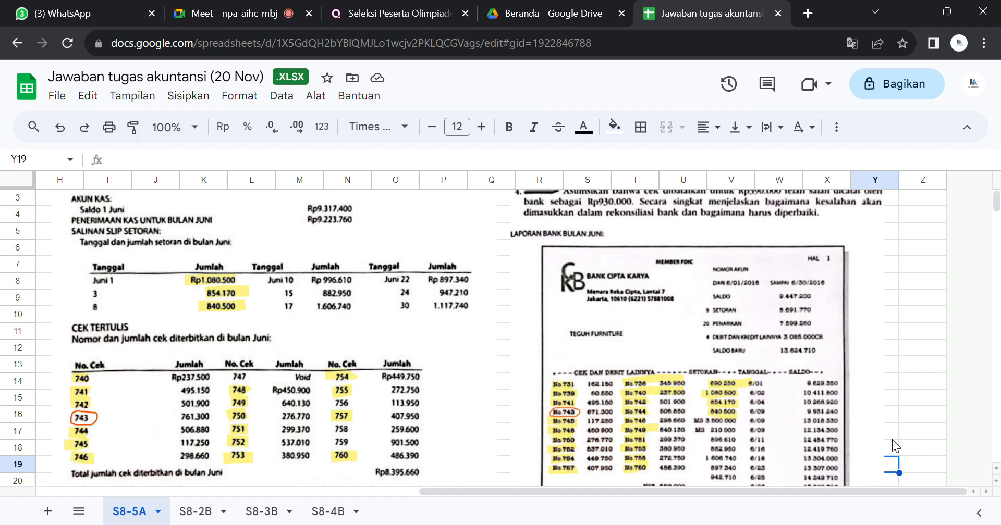
pyautogui.press('Down')
pyautogui.press('Down')
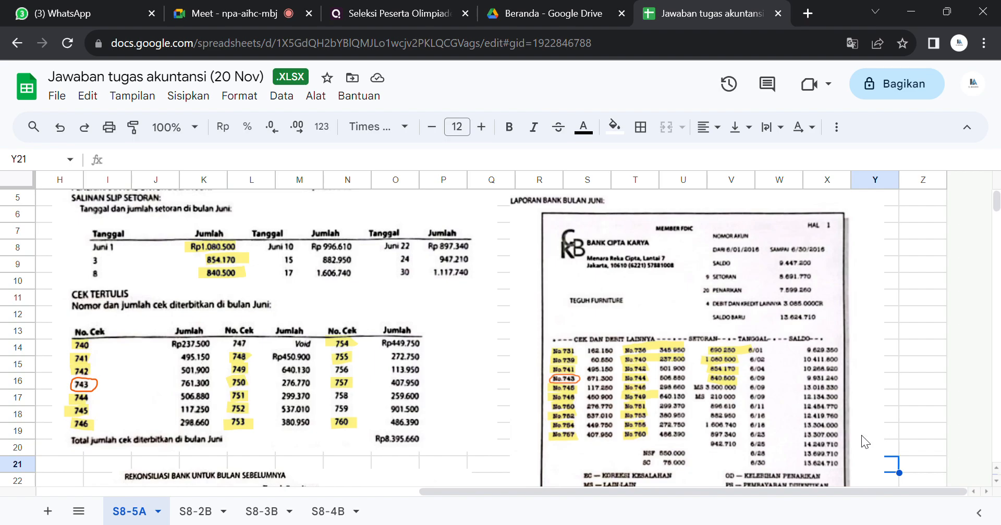
pyautogui.click(780, 448)
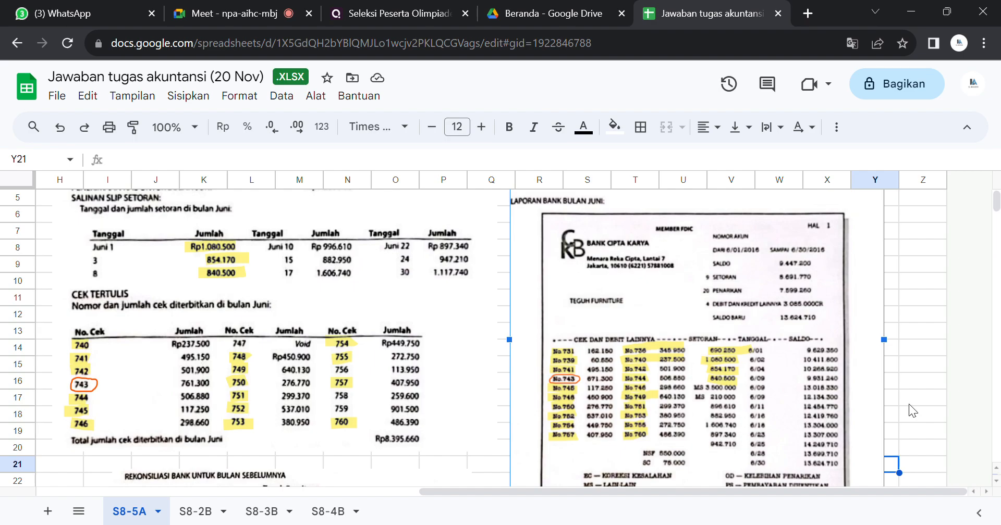
pyautogui.click(921, 403)
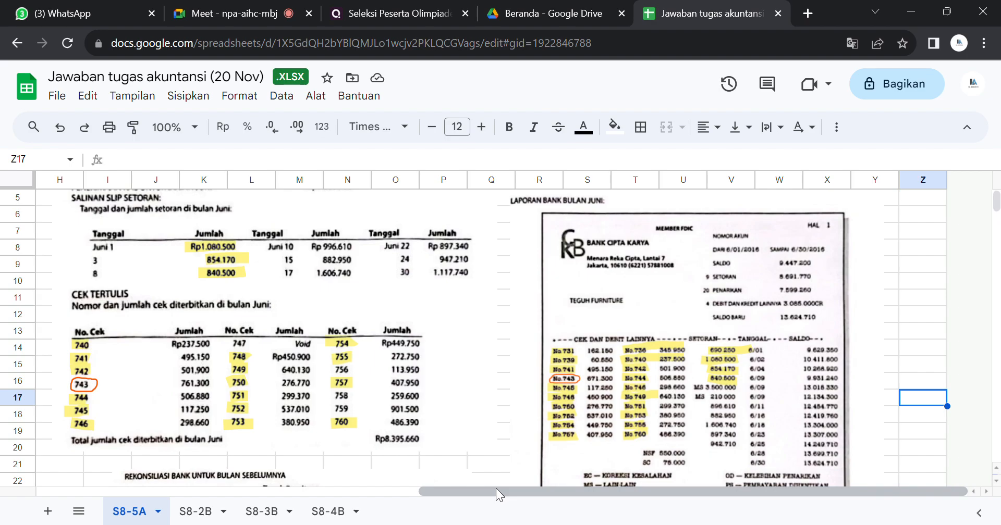
pyautogui.moveTo(495, 489); pyautogui.dragTo(487, 509)
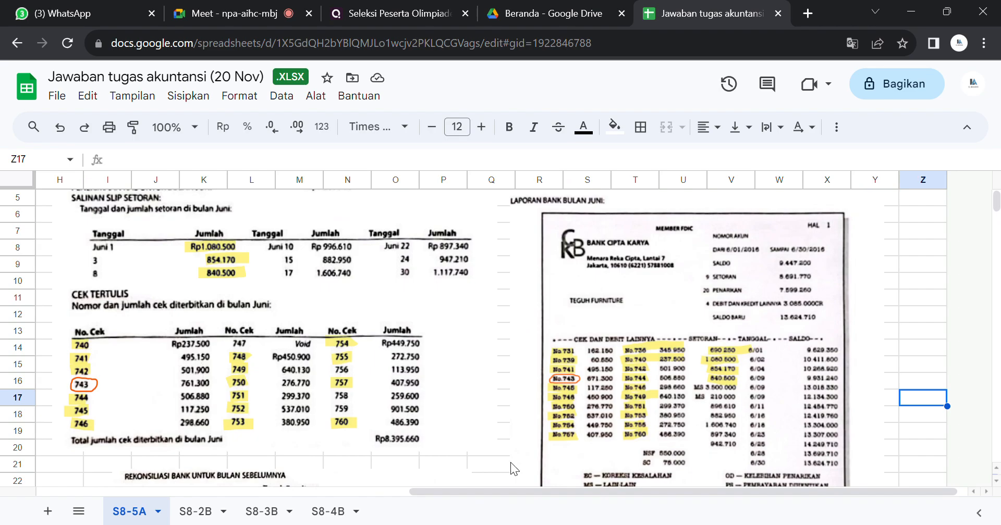
# Step: Replace the company side's "Add:" label in cell B8 with "penambahan:"
pyautogui.moveTo(485, 491); pyautogui.dragTo(169, 483)
pyautogui.click(76, 248)
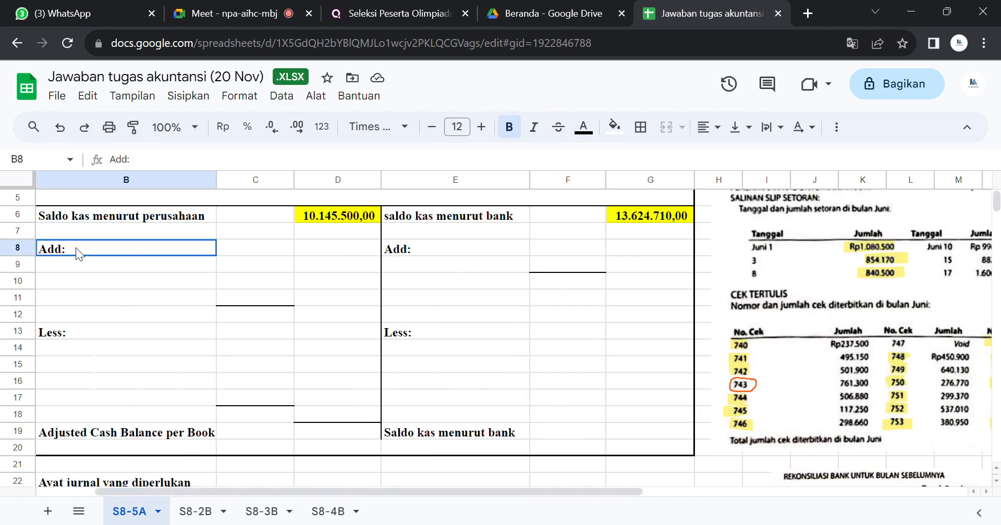
pyautogui.write('pen')
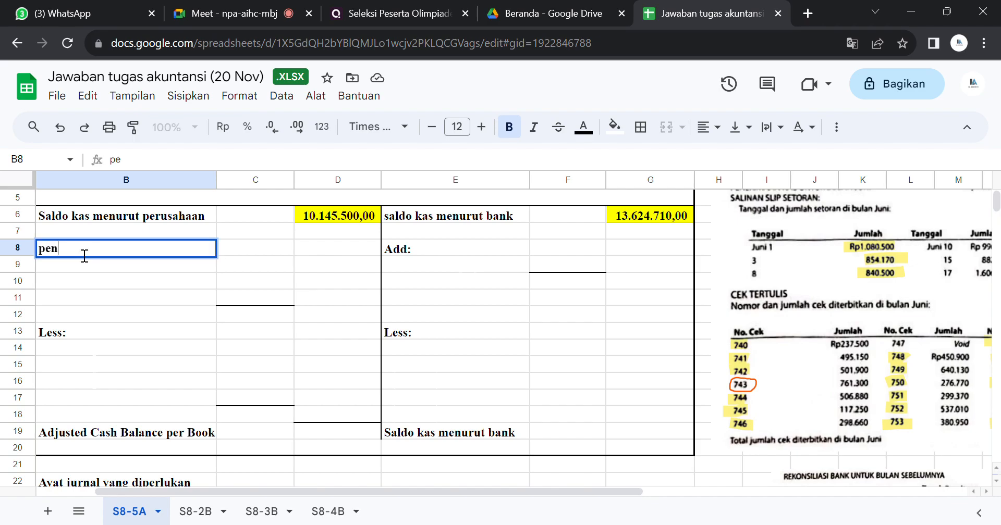
pyautogui.write('ambahan:')
pyautogui.press('Return')
# Step: Set the text colour of cells C10:C11 to black to reveal the hidden amount under penambahan
pyautogui.click(230, 267)
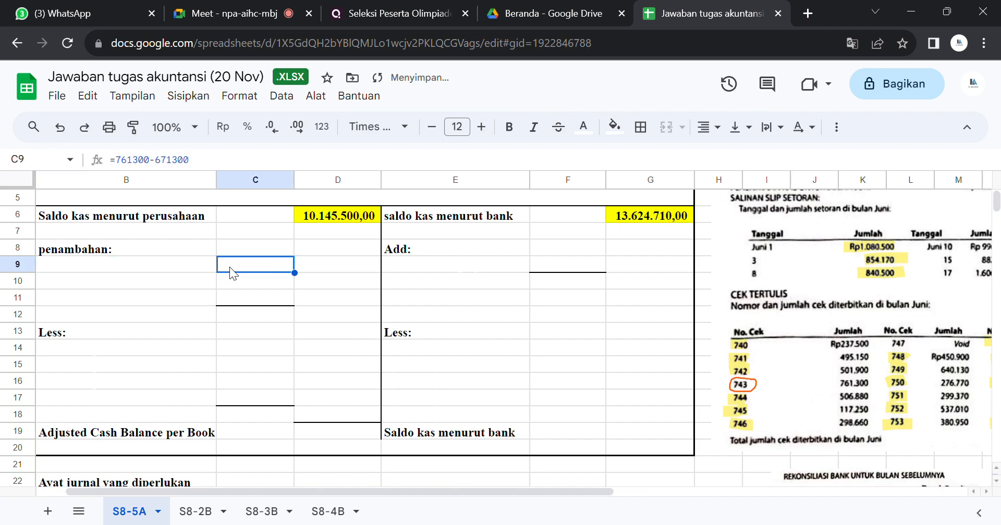
pyautogui.click(243, 286)
pyautogui.moveTo(240, 279); pyautogui.dragTo(242, 296)
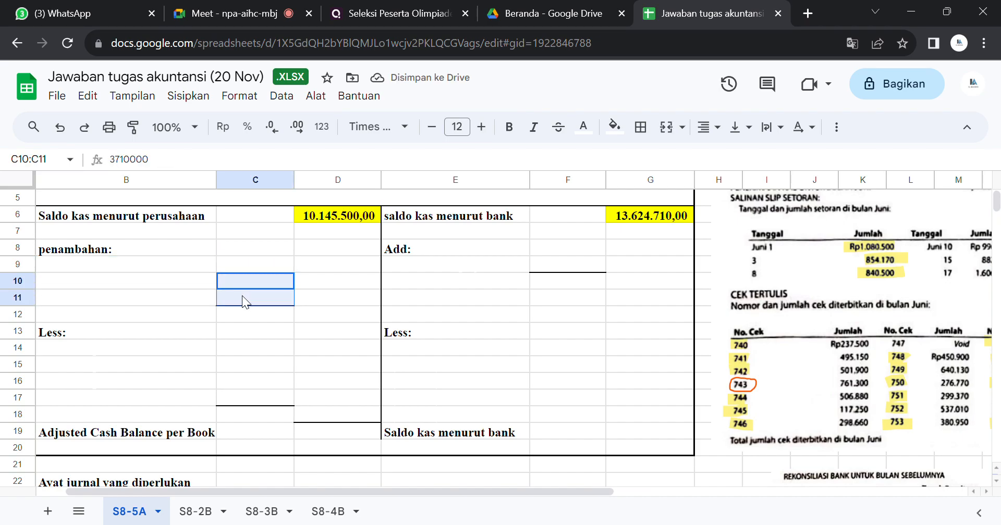
pyautogui.click(592, 133)
pyautogui.click(591, 181)
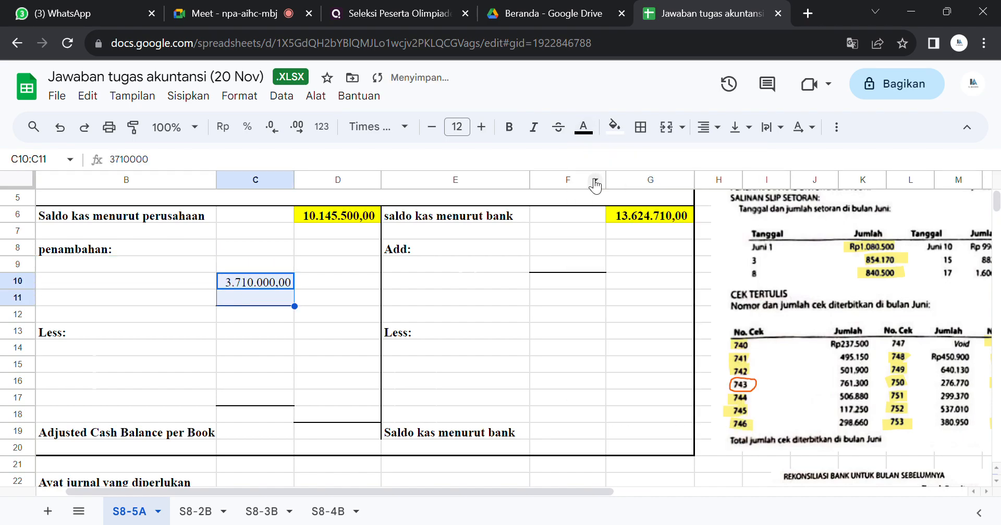
pyautogui.click(593, 181)
pyautogui.click(276, 281)
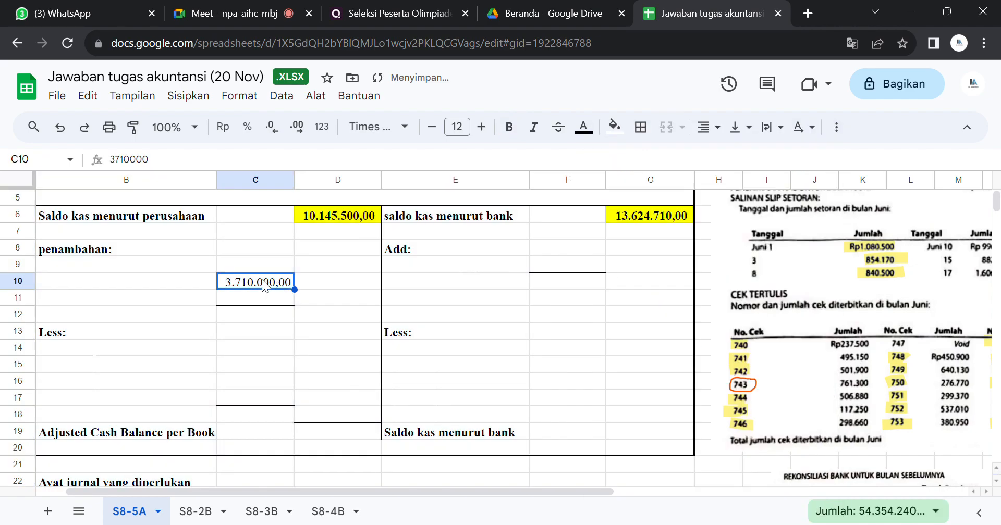
# Step: Set the text colour of cell B10 to black to reveal the hidden Inkaso label beside the 3.710.000,00 amount
pyautogui.moveTo(562, 491)
pyautogui.mouseDown()
pyautogui.moveTo(615, 493)
pyautogui.moveTo(555, 490)
pyautogui.mouseUp()
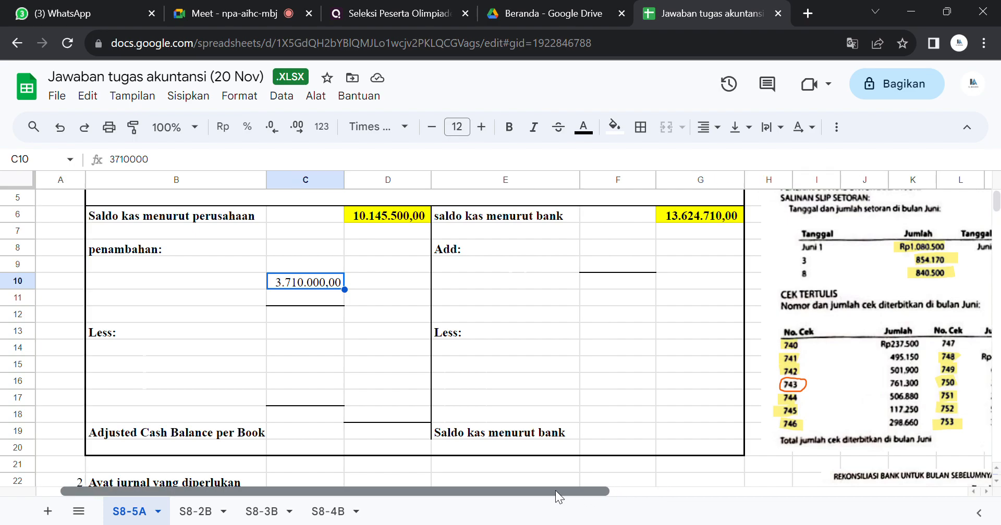
pyautogui.click(212, 280)
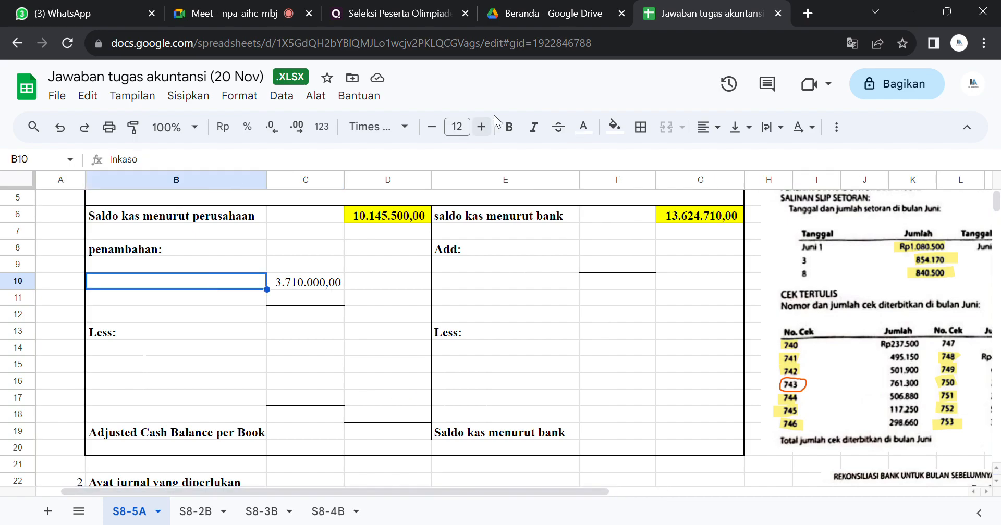
pyautogui.click(586, 128)
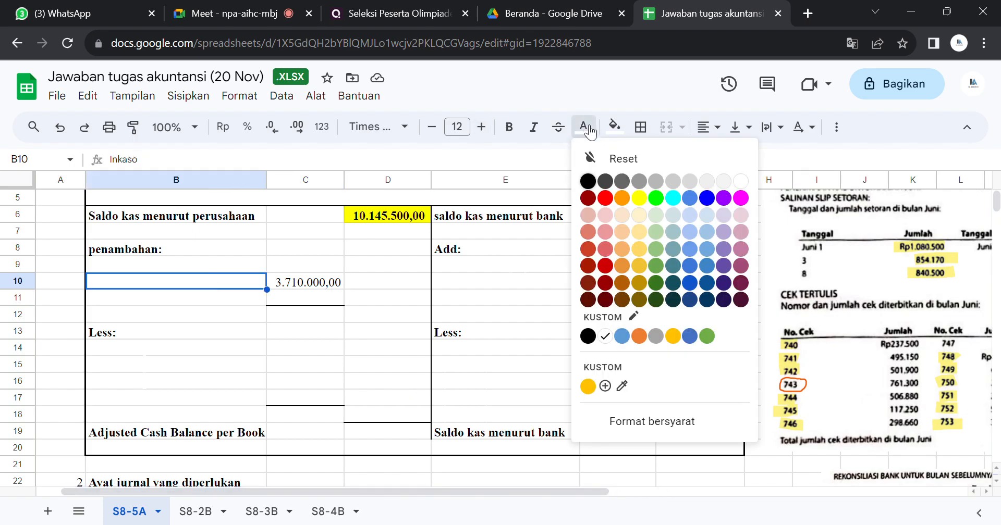
pyautogui.click(589, 182)
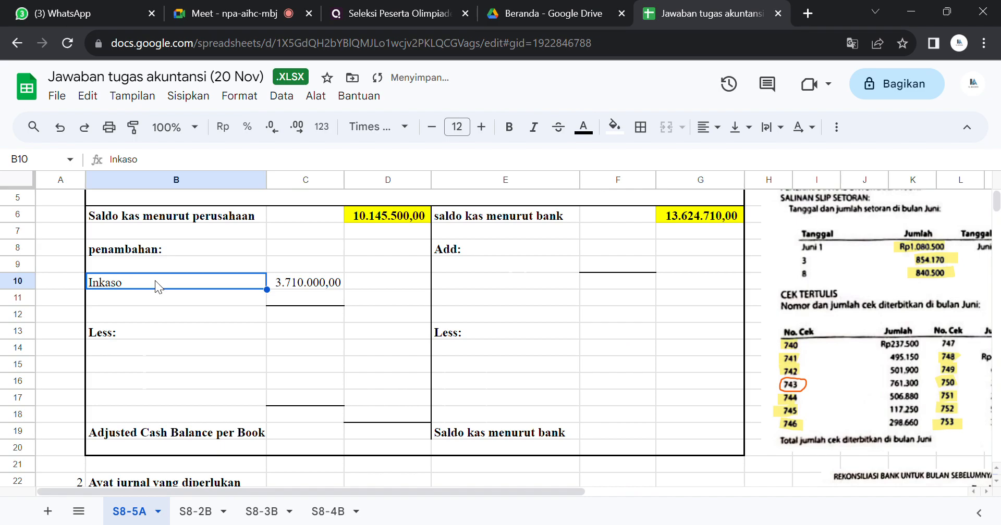
pyautogui.click(285, 282)
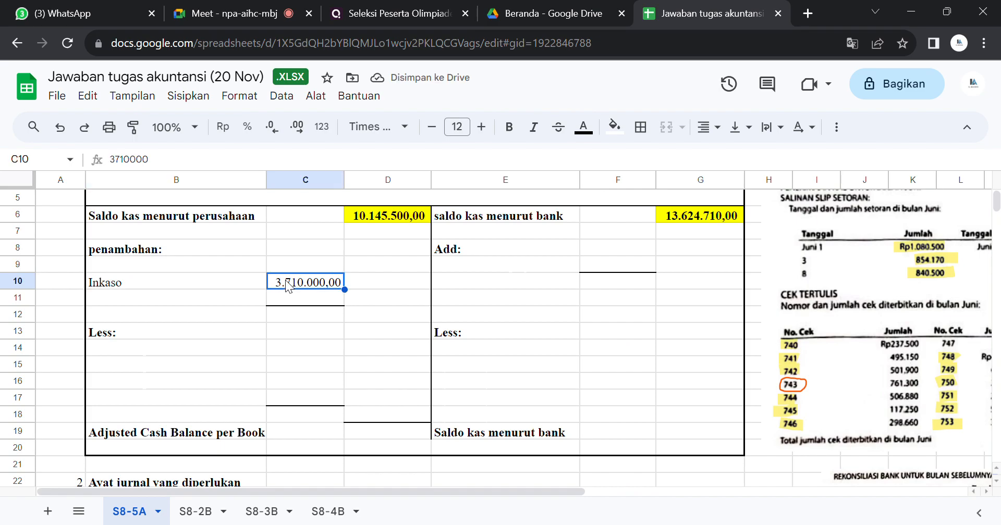
pyautogui.click(214, 280)
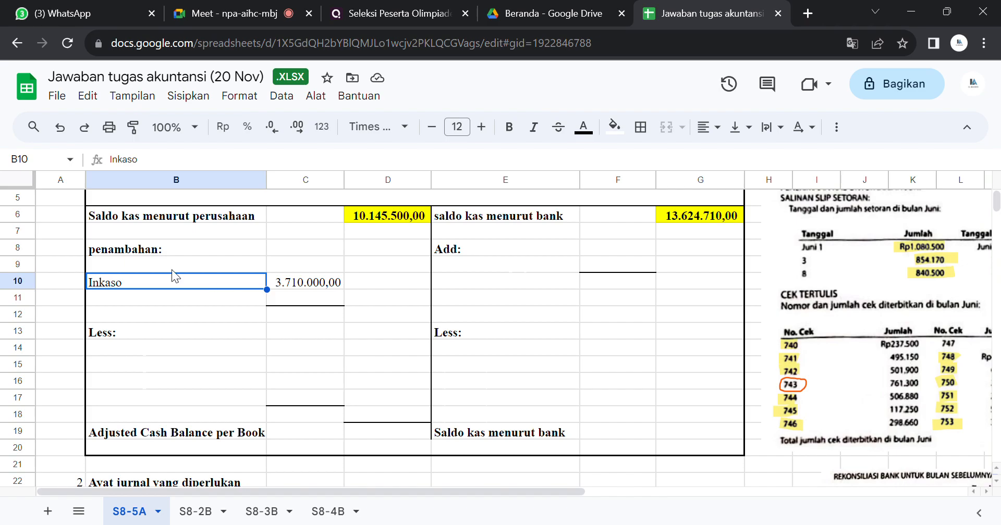
pyautogui.click(301, 285)
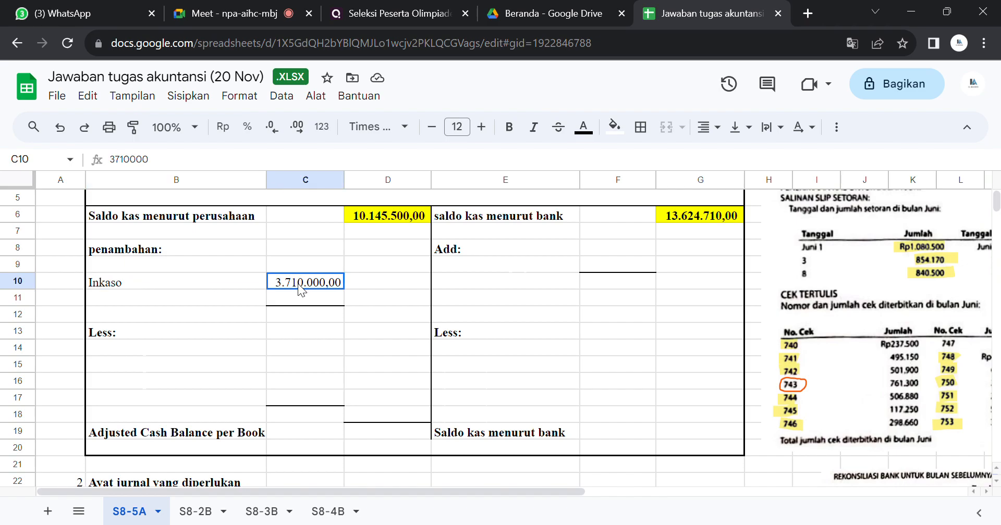
# Step: Examine the June bank statement against the deposit slips, the check list, the previous month's reconciliation and the instructions
pyautogui.moveTo(376, 491); pyautogui.dragTo(802, 493)
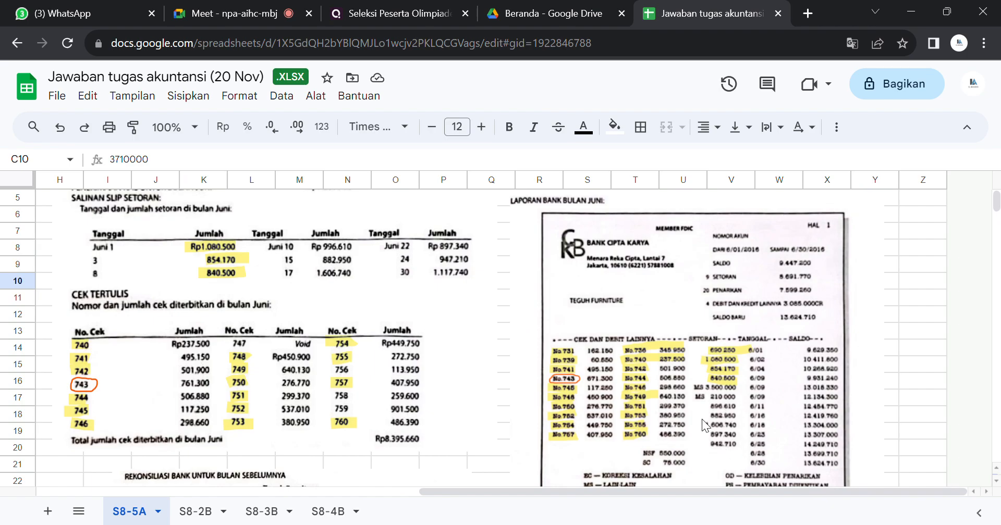
pyautogui.click(733, 409)
pyautogui.click(902, 413)
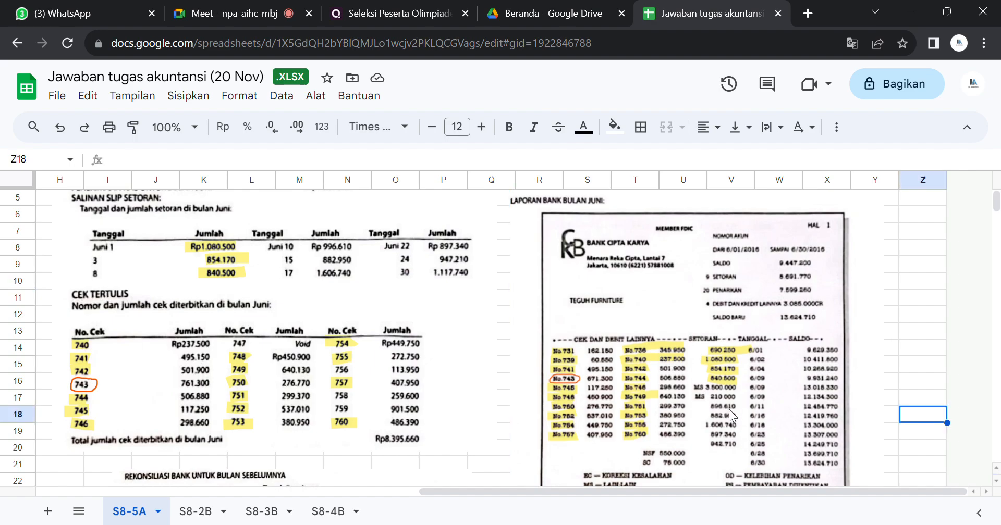
pyautogui.click(336, 260)
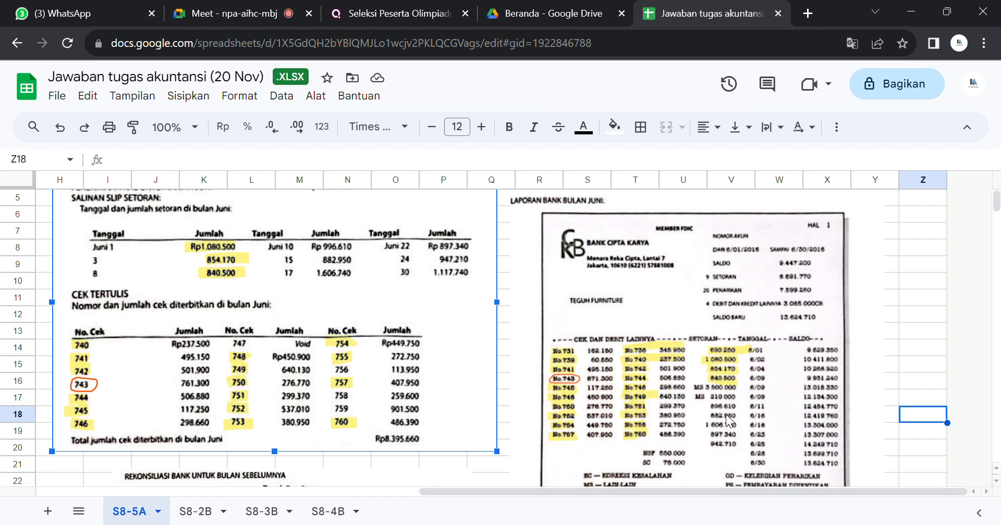
pyautogui.click(893, 286)
pyautogui.press('Down')
pyautogui.press('Down')
pyautogui.press('Down')
pyautogui.press('Down')
pyautogui.press('Down')
pyautogui.press('Down')
pyautogui.press('Down')
pyautogui.press('Down')
pyautogui.press('Down')
pyautogui.press('Down')
pyautogui.press('Down')
pyautogui.press('Down')
pyautogui.press('Down')
pyautogui.press('Down')
pyautogui.press('Down')
pyautogui.press('Down')
pyautogui.press('Down')
pyautogui.press('Down')
pyautogui.press('Down')
pyautogui.press('Down')
pyautogui.press('Down')
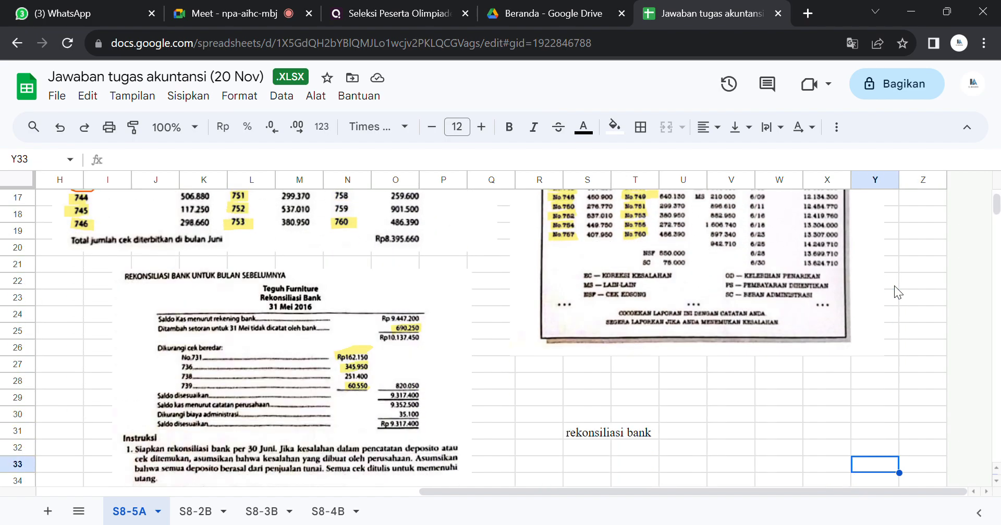
pyautogui.press('Down')
pyautogui.press('Down')
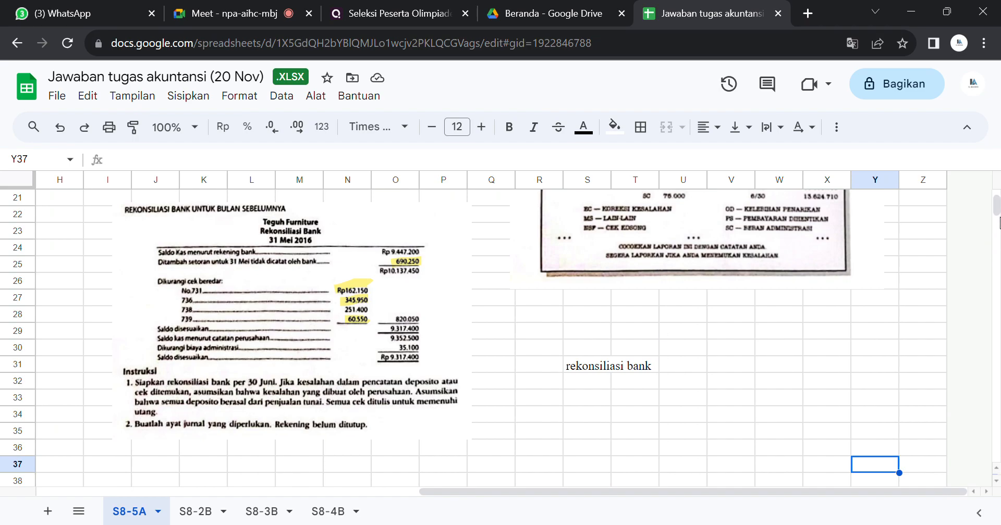
pyautogui.moveTo(995, 211); pyautogui.dragTo(995, 206)
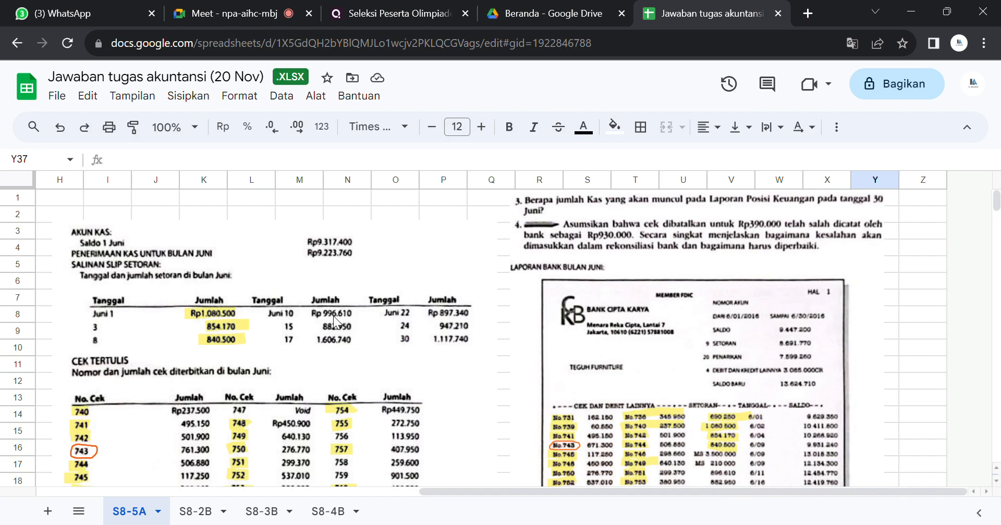
pyautogui.moveTo(442, 490); pyautogui.dragTo(515, 487)
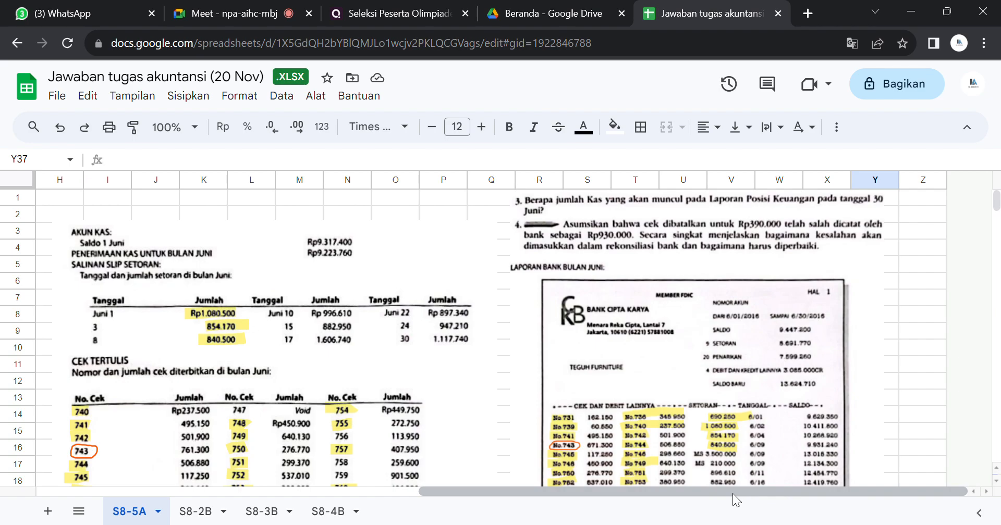
# Step: Replace the company side's "Less:" label in cell B13 with "pengurangan:"
pyautogui.moveTo(733, 493); pyautogui.dragTo(369, 487)
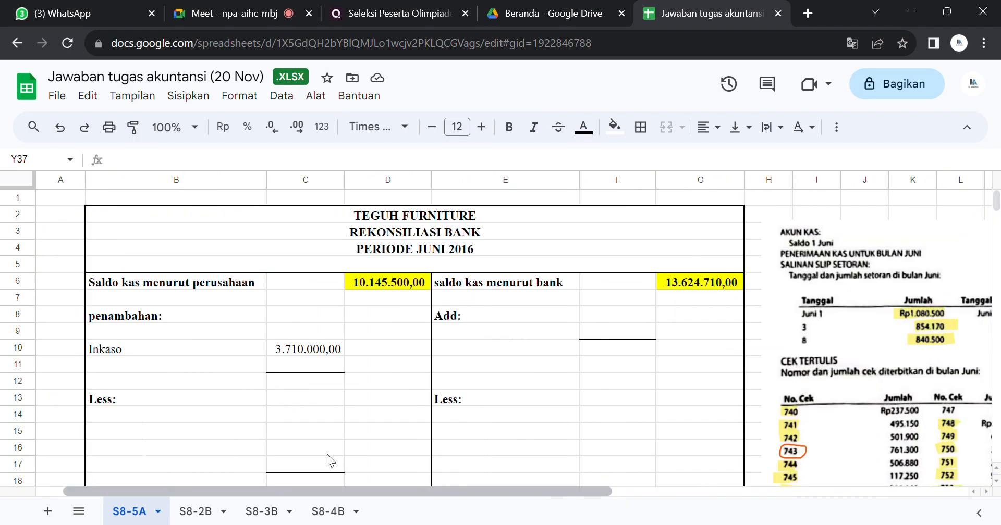
pyautogui.click(131, 404)
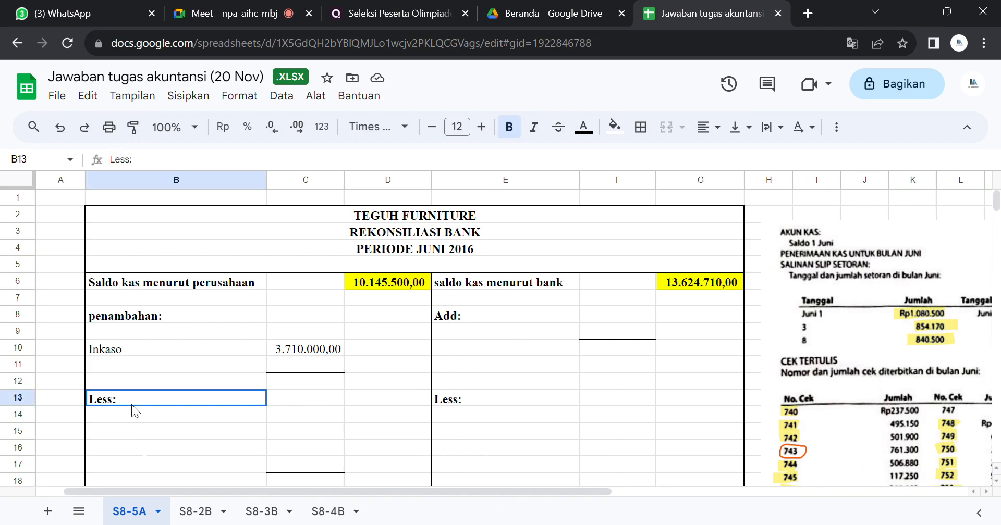
pyautogui.write('penguranga')
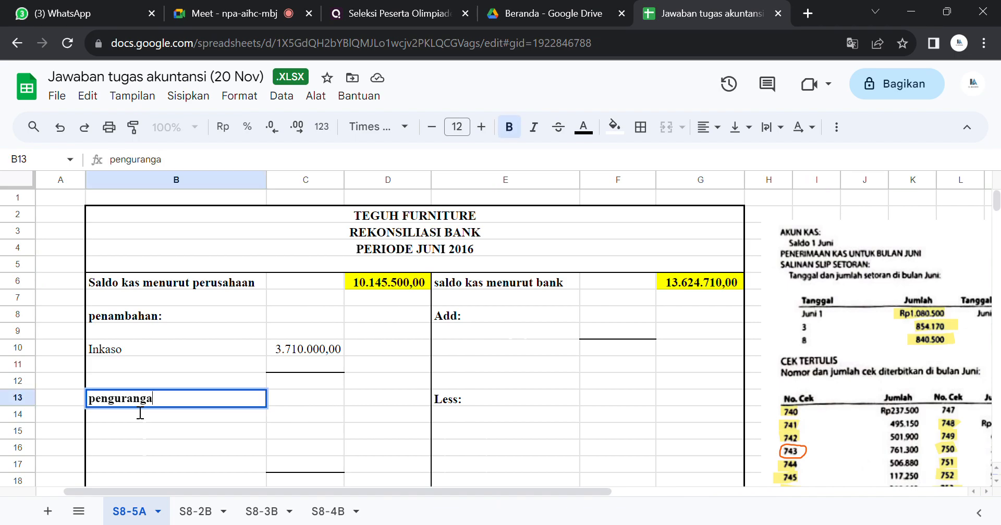
pyautogui.write('n:')
pyautogui.press('Return')
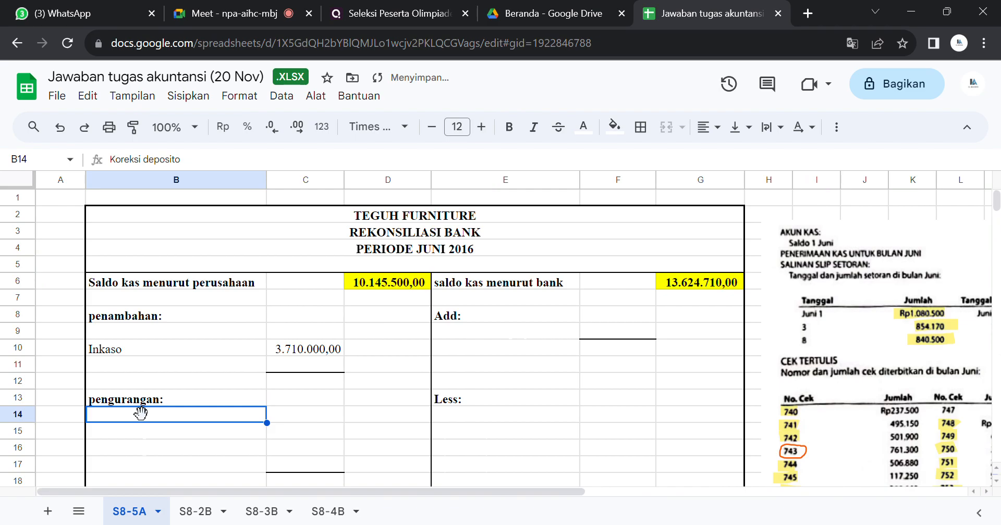
# Step: Set the text colour of cells C14 and B14 to black to reveal the first Koreksi deposito entry under pengurangan
pyautogui.click(321, 411)
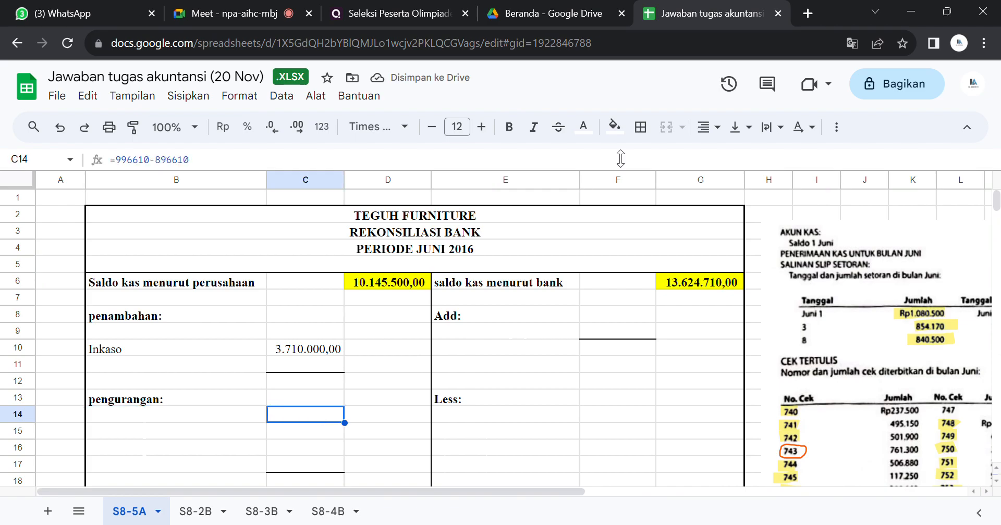
pyautogui.click(584, 128)
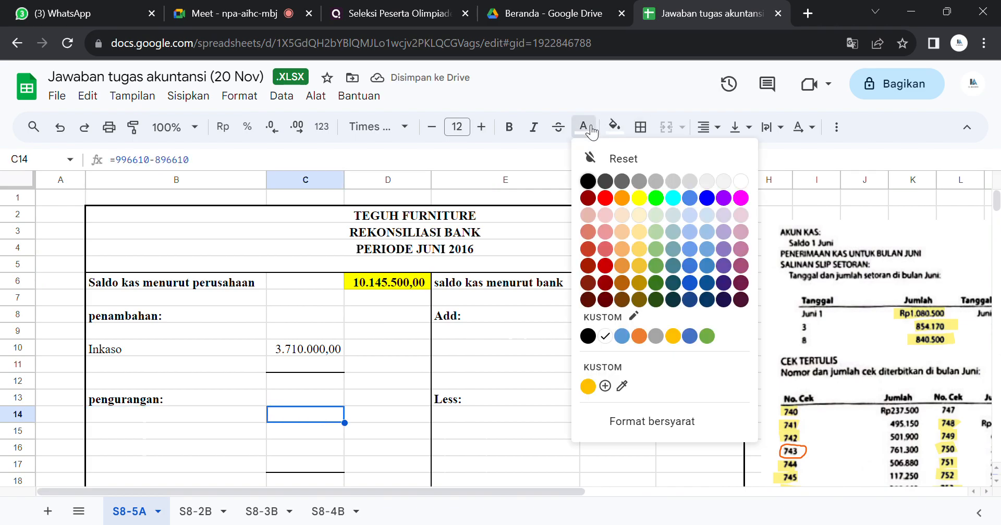
pyautogui.click(587, 180)
pyautogui.click(210, 415)
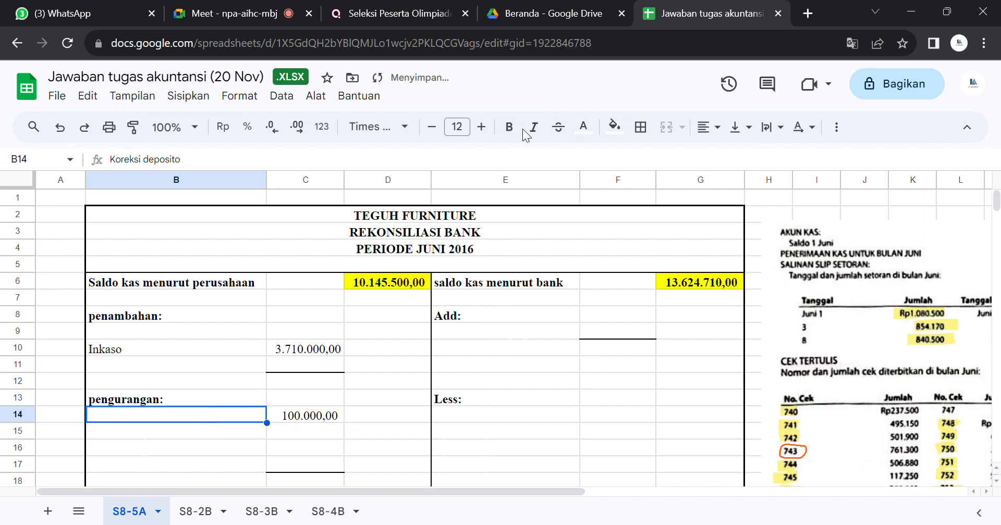
pyautogui.click(593, 130)
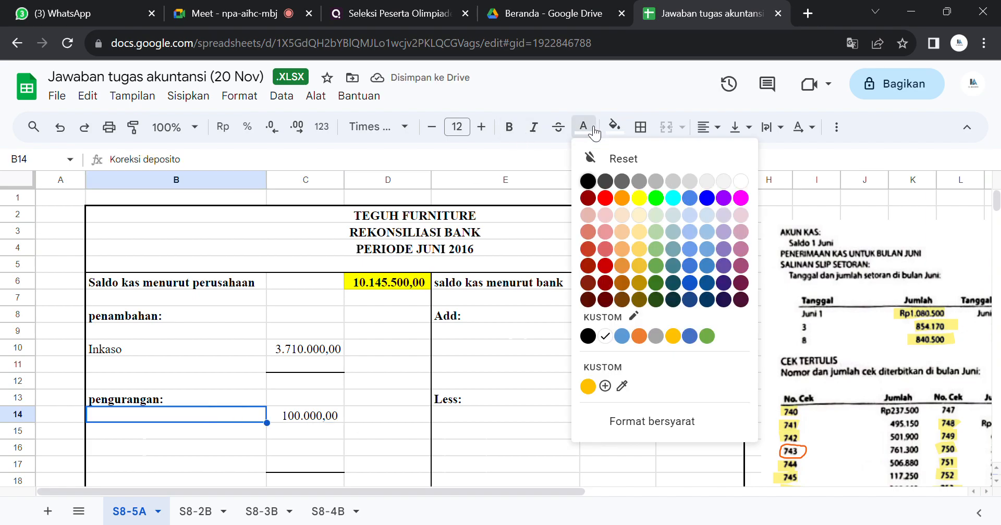
pyautogui.click(590, 180)
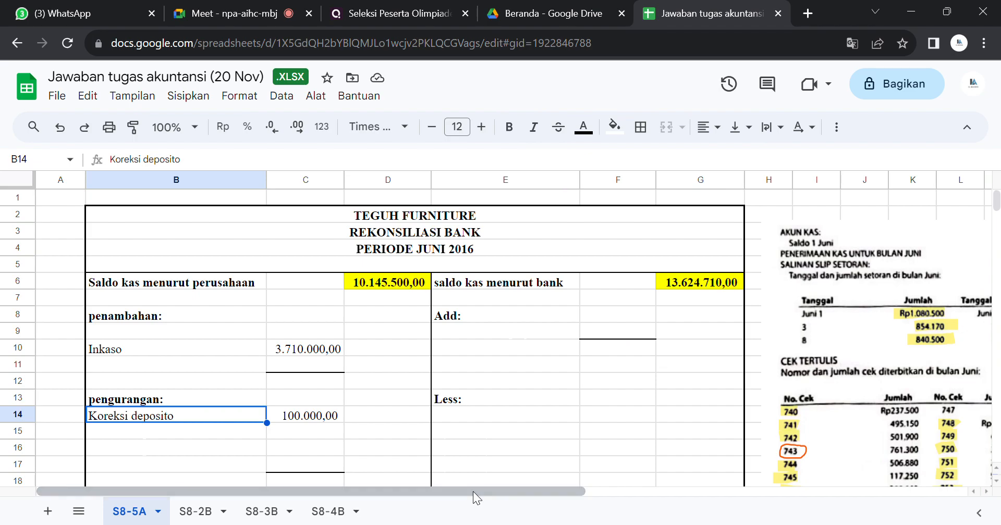
# Step: Compare the remaining June deposit slip amounts with the deposits listed on the bank statement
pyautogui.moveTo(481, 492); pyautogui.dragTo(536, 495)
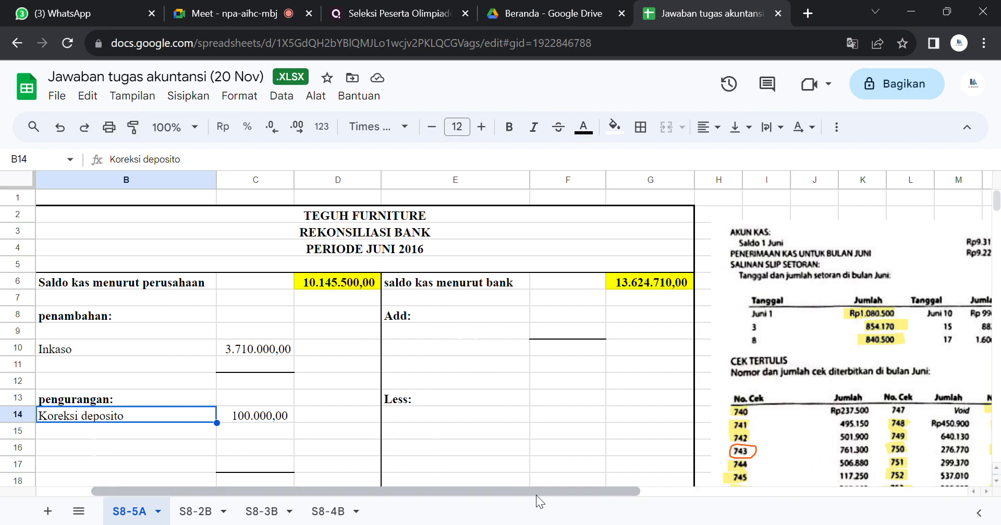
pyautogui.moveTo(535, 495); pyautogui.dragTo(718, 490)
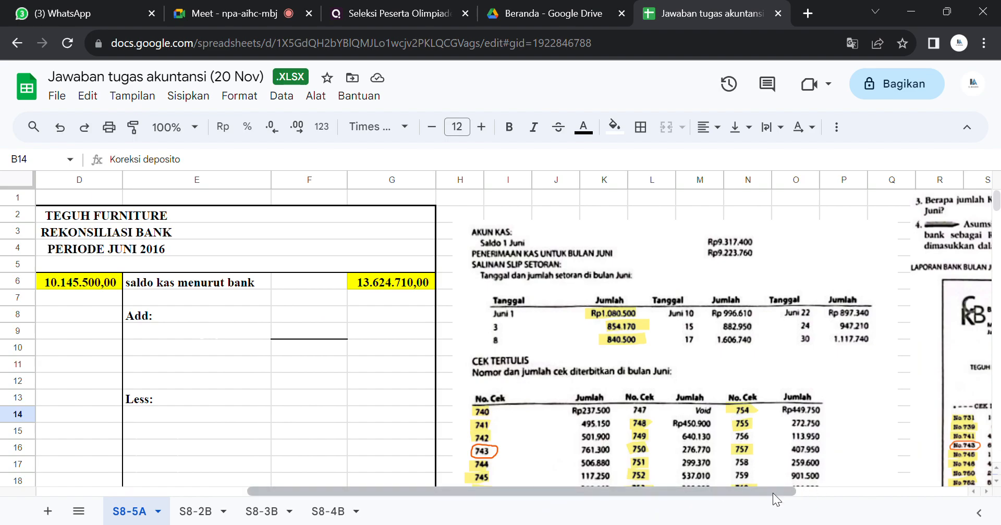
pyautogui.moveTo(773, 493); pyautogui.dragTo(905, 495)
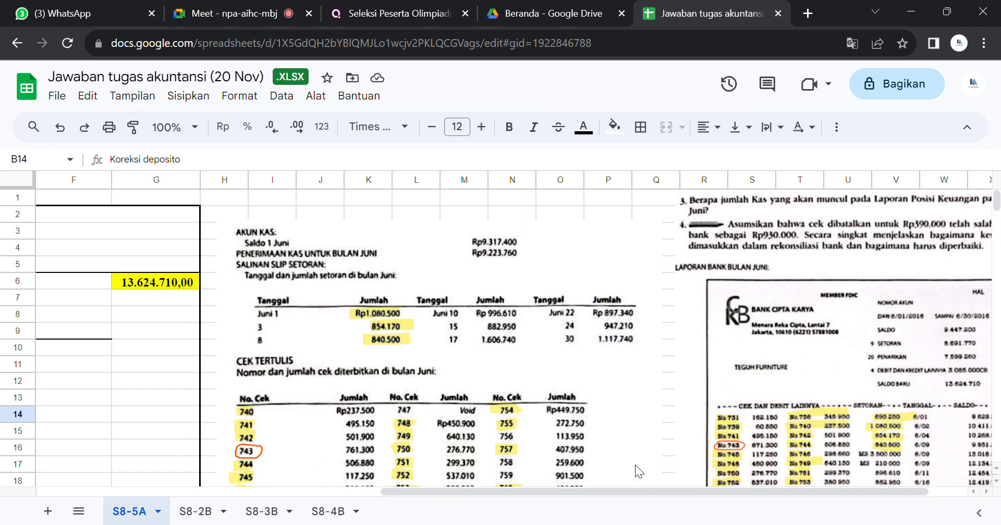
pyautogui.moveTo(618, 493); pyautogui.dragTo(667, 495)
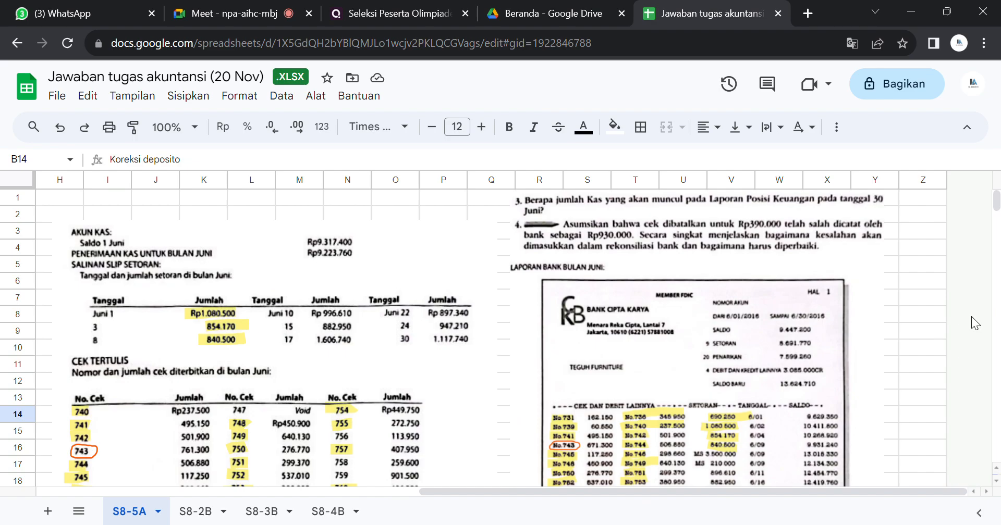
pyautogui.moveTo(996, 209)
pyautogui.mouseDown()
pyautogui.moveTo(996, 229)
pyautogui.moveTo(995, 206)
pyautogui.mouseUp()
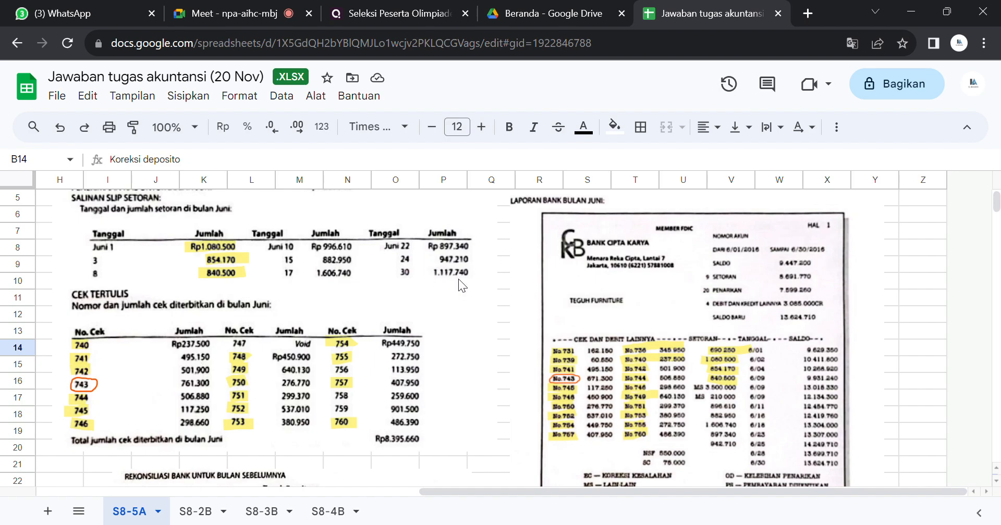
pyautogui.moveTo(447, 492); pyautogui.dragTo(446, 493)
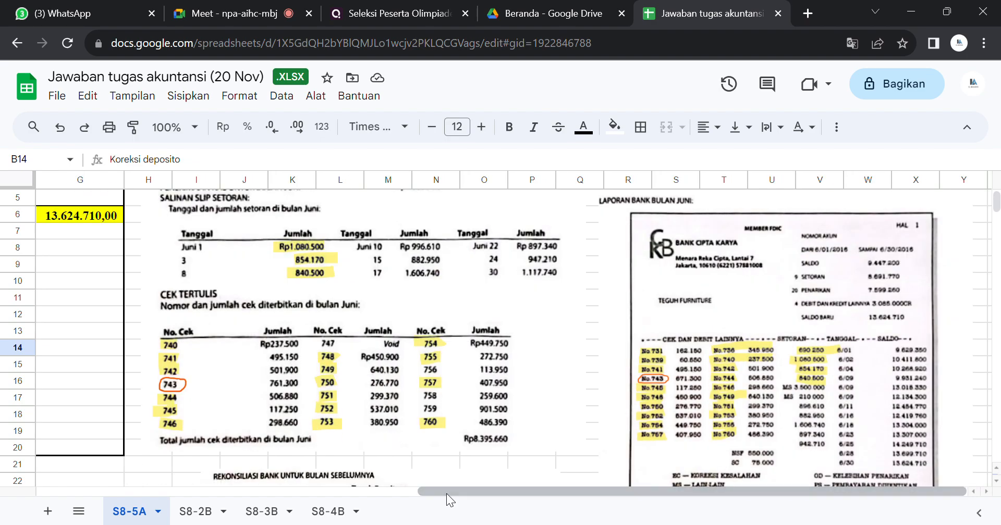
# Step: Set the text colour of cells B15:C15 to black to reveal the second Koreksi deposito entry
pyautogui.moveTo(446, 493); pyautogui.dragTo(126, 490)
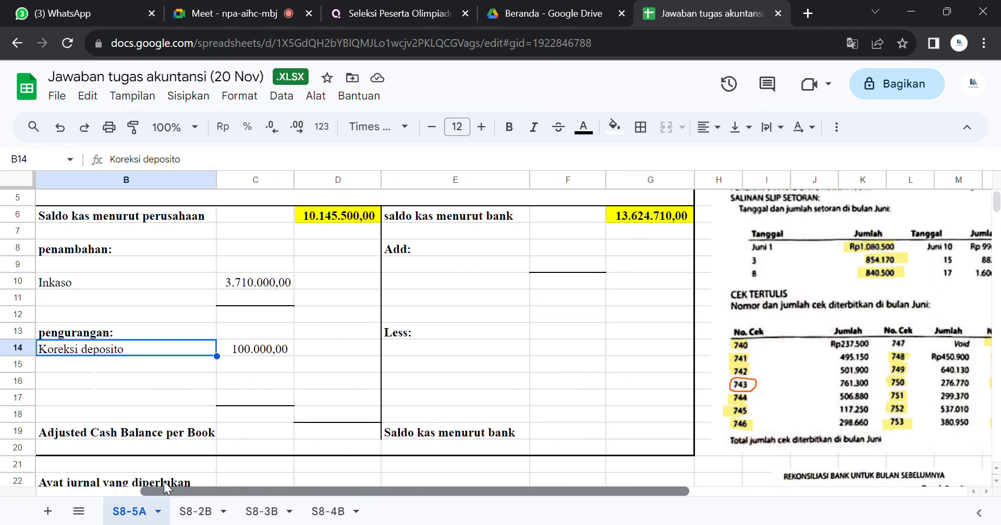
pyautogui.moveTo(163, 364); pyautogui.dragTo(248, 367)
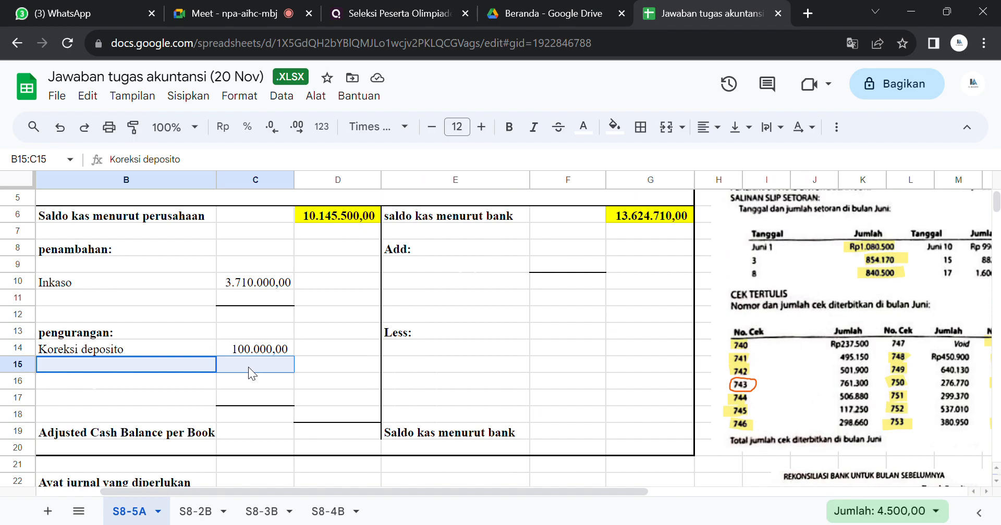
pyautogui.click(583, 127)
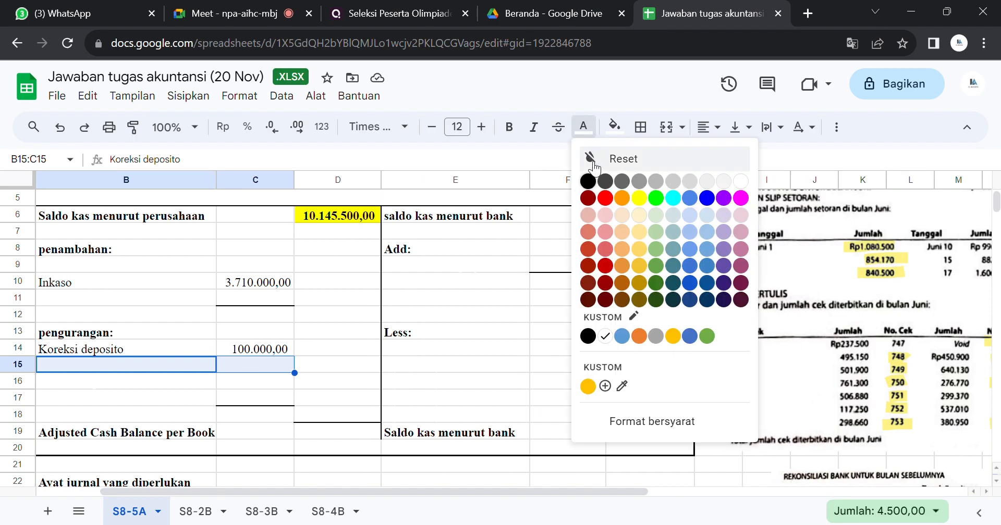
pyautogui.click(590, 175)
pyautogui.click(590, 180)
pyautogui.click(245, 367)
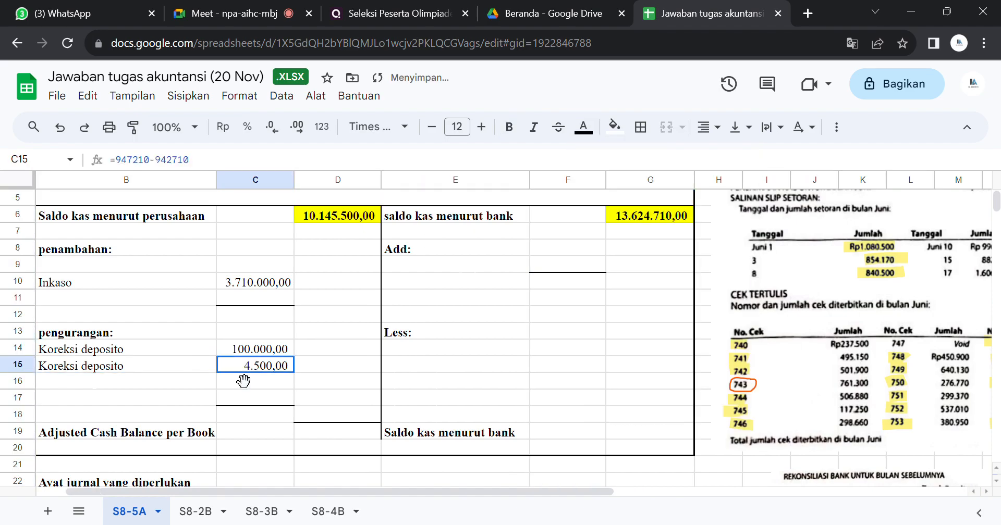
pyautogui.click(302, 364)
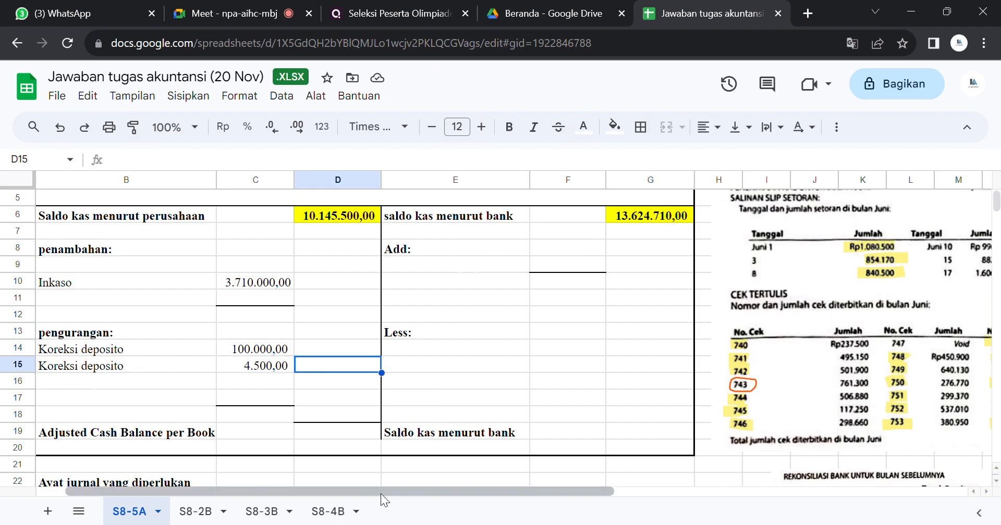
pyautogui.click(192, 433)
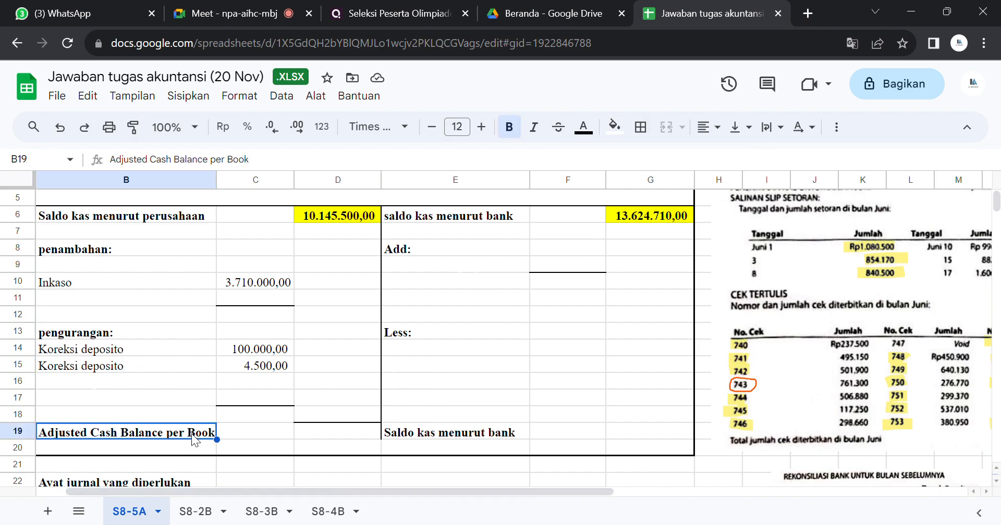
# Step: Replace the "Adjusted Cash Balance per Book" label in cell B19 with "saldo kas menurut perusahaan"
pyautogui.write('saldo kas ')
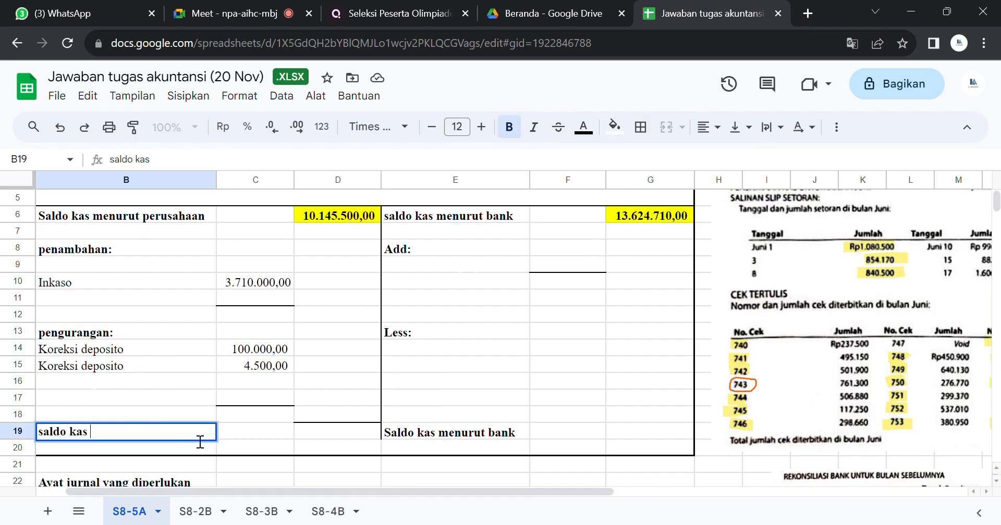
pyautogui.write('menurut pe')
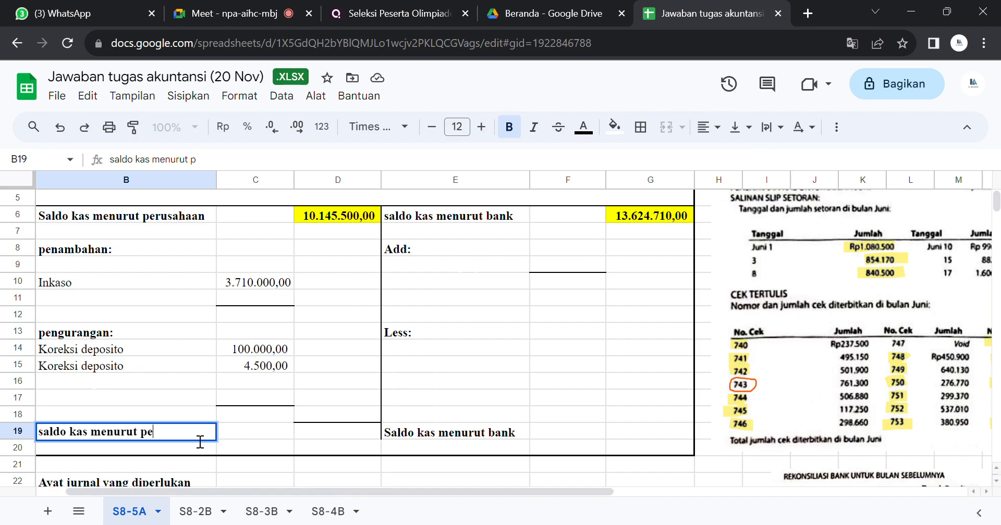
pyautogui.write('rusahaan')
pyautogui.press('Return')
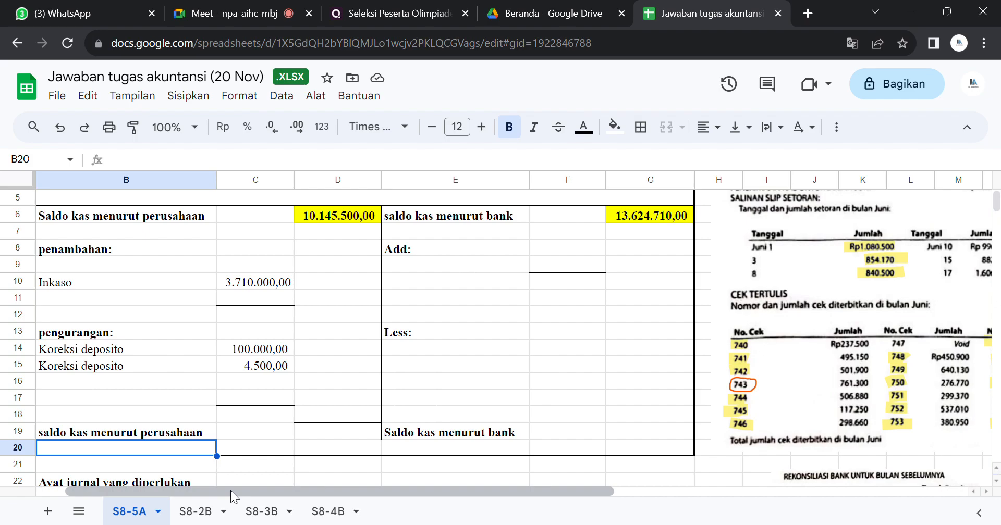
# Step: Compare the June checks and the May reconciliation's outstanding items with the checks and other debits on the bank statement
pyautogui.moveTo(230, 490); pyautogui.dragTo(608, 484)
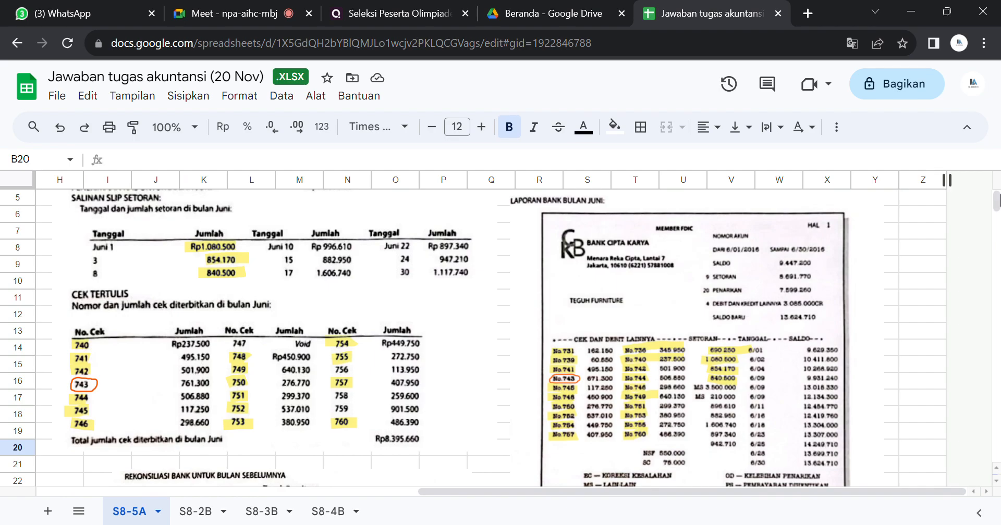
pyautogui.moveTo(995, 201); pyautogui.dragTo(994, 207)
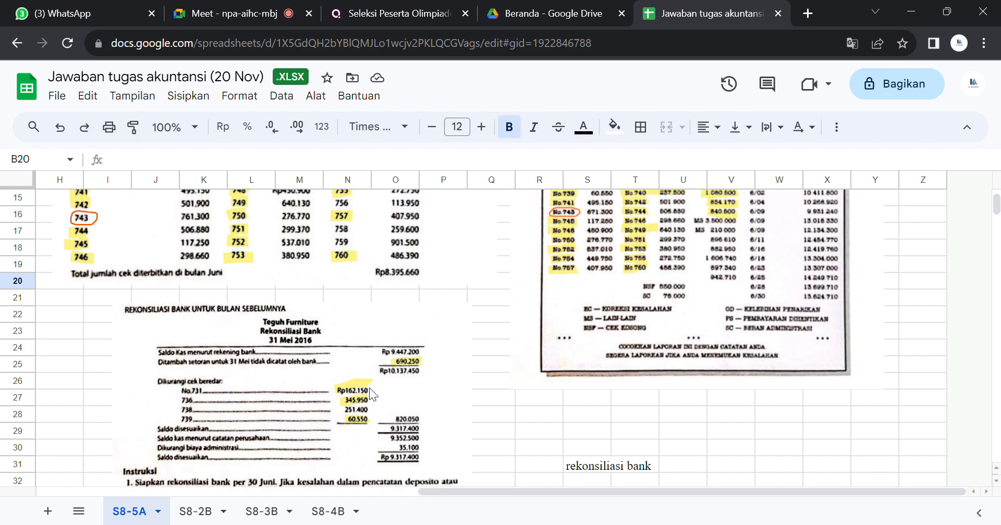
pyautogui.click(289, 343)
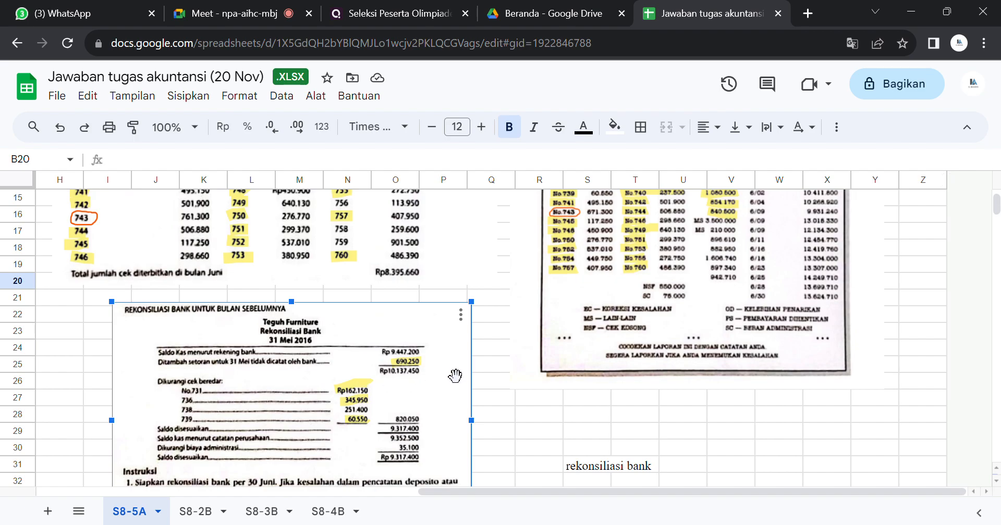
pyautogui.click(486, 366)
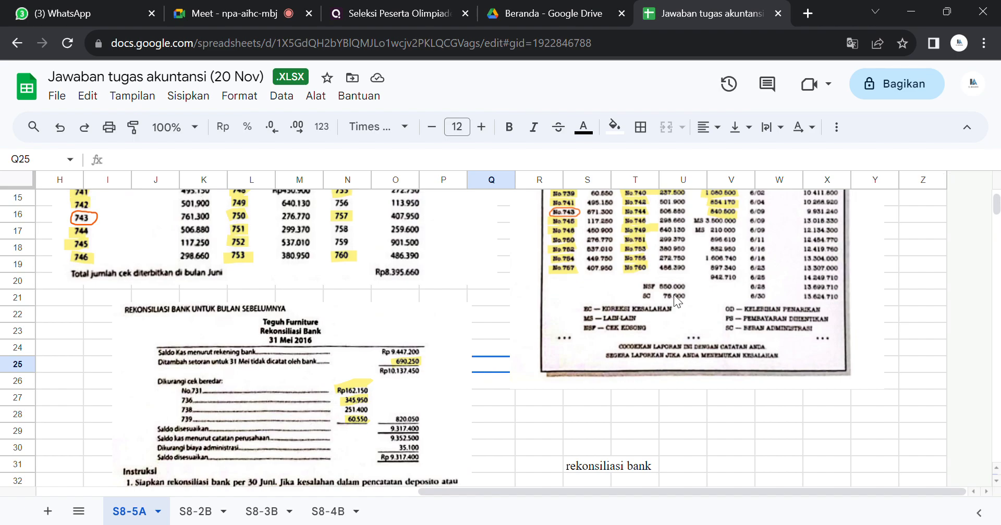
pyautogui.moveTo(996, 209); pyautogui.dragTo(995, 209)
pyautogui.scroll(-2, 996, 209)
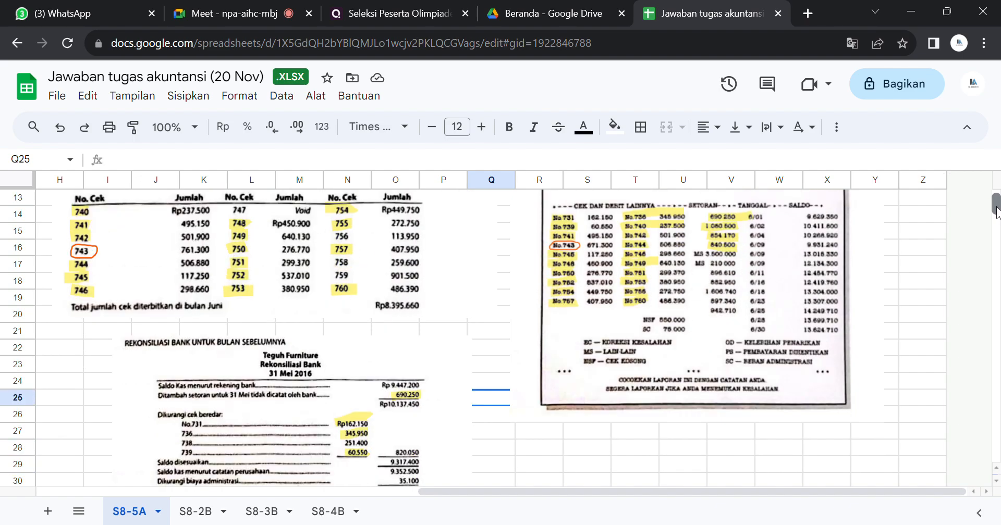
pyautogui.scroll(2, 996, 210)
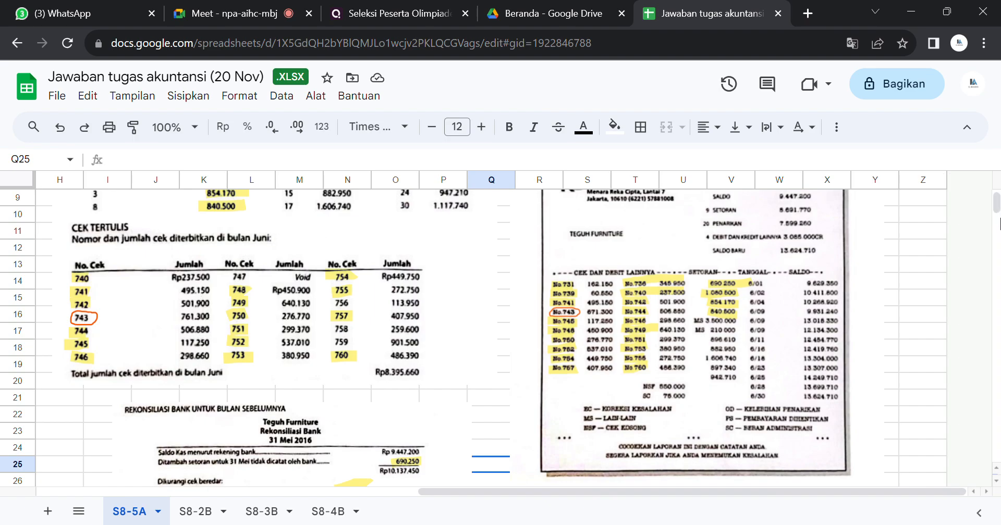
pyautogui.moveTo(996, 209); pyautogui.dragTo(994, 209)
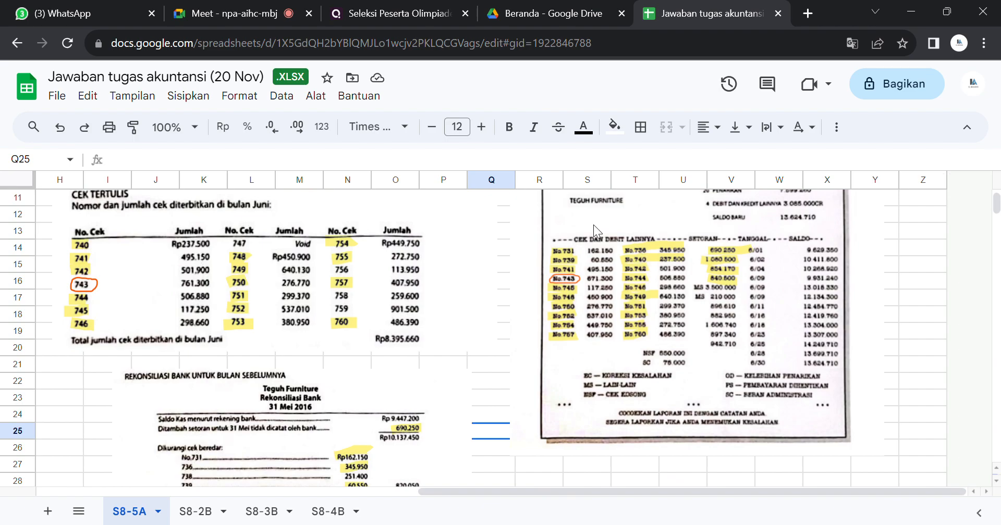
pyautogui.click(615, 280)
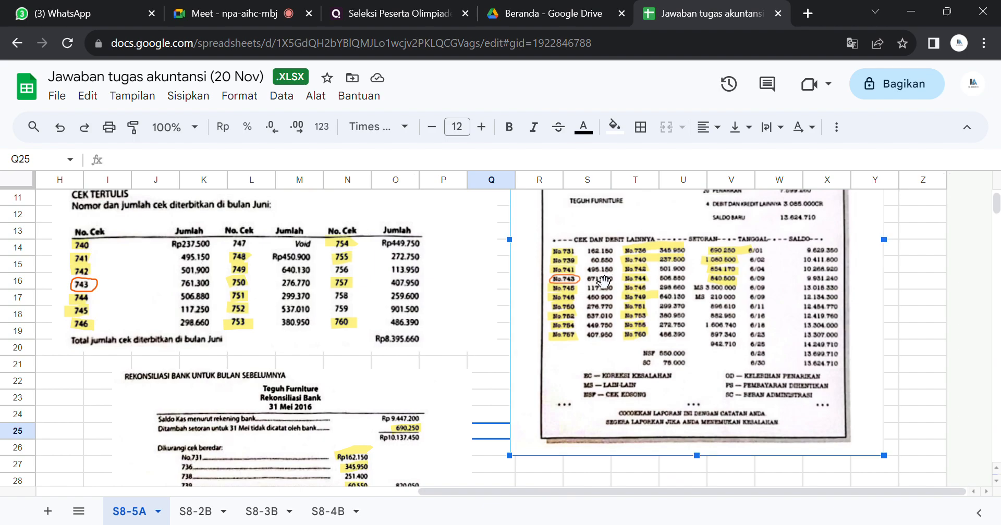
pyautogui.click(502, 270)
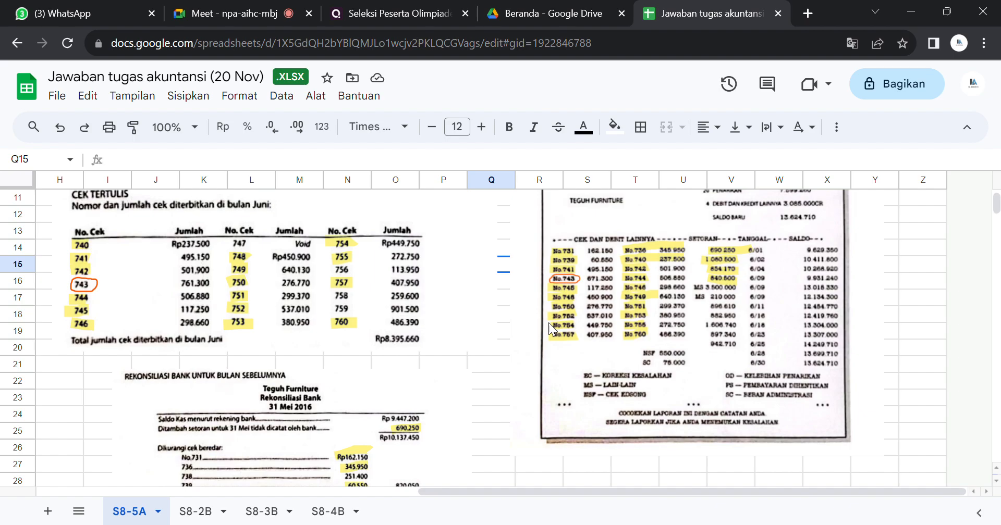
pyautogui.click(584, 329)
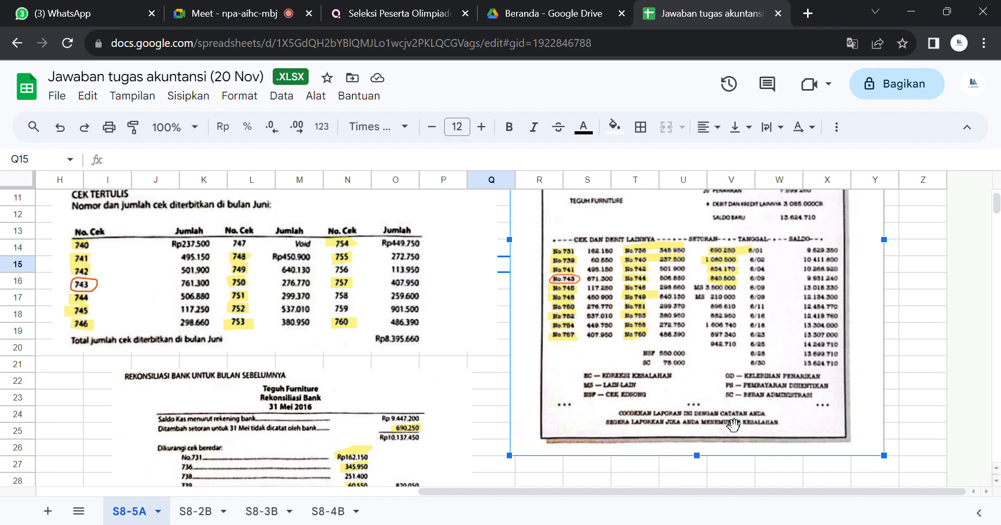
pyautogui.click(614, 481)
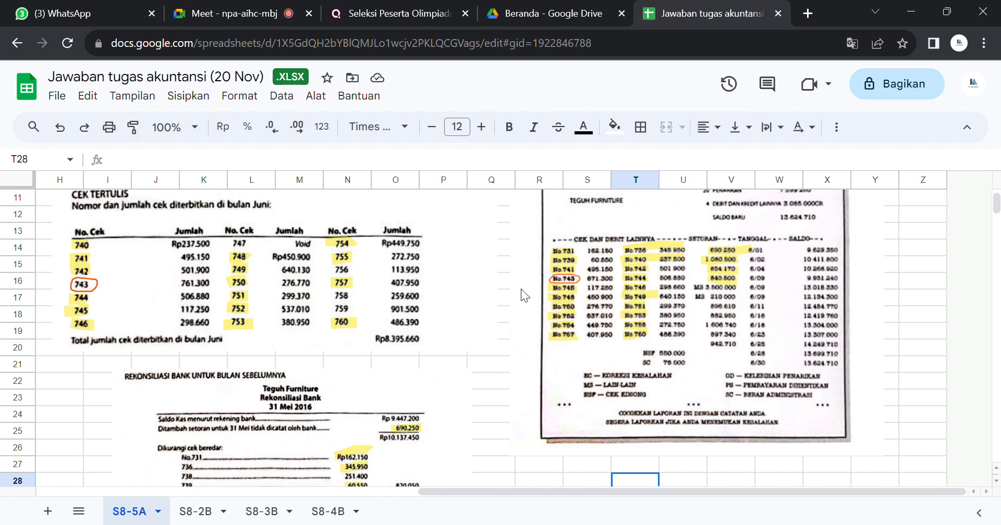
pyautogui.click(594, 297)
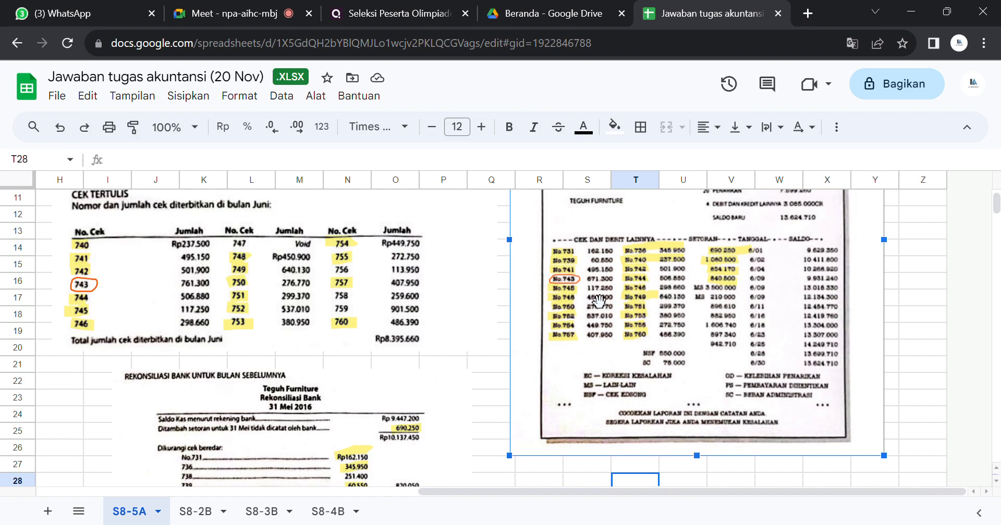
pyautogui.click(923, 303)
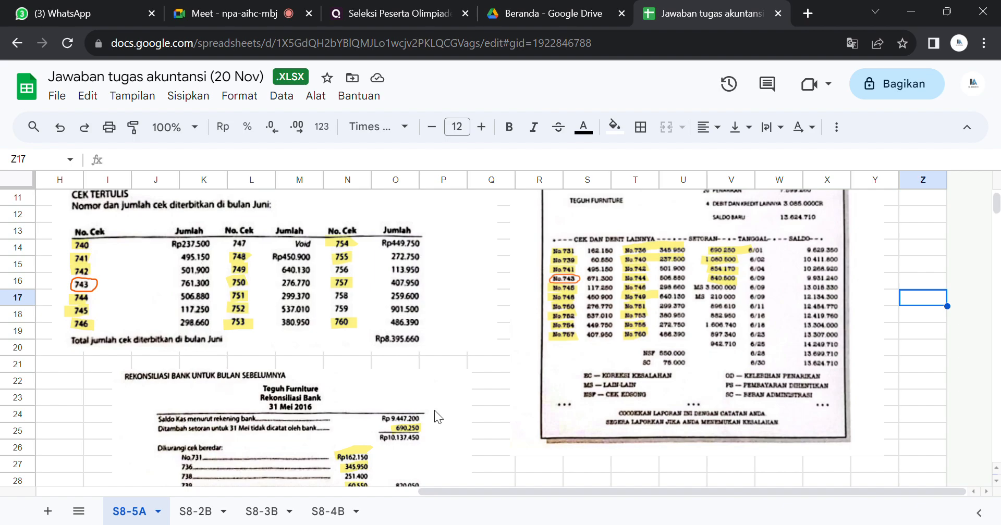
pyautogui.moveTo(425, 491); pyautogui.dragTo(474, 495)
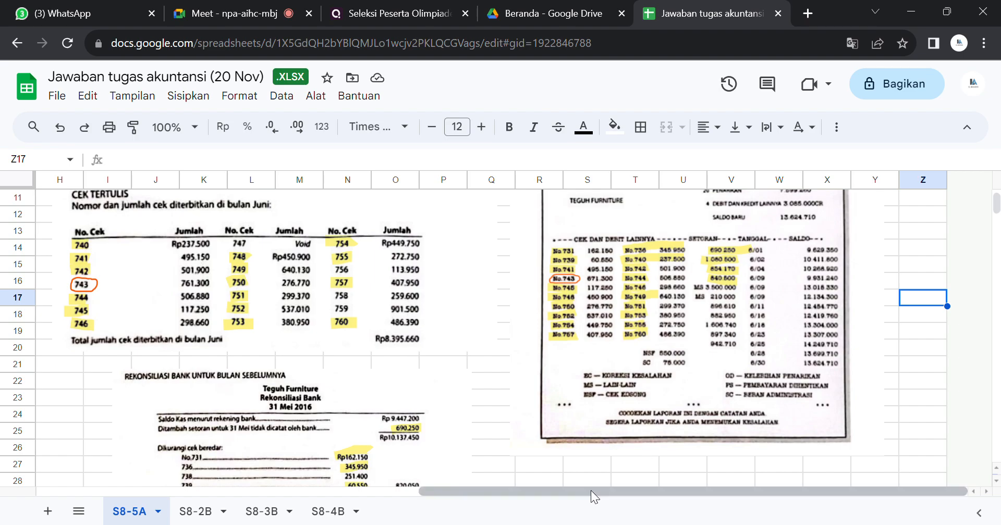
# Step: Set the text colour of cells C9 and B9 to black to reveal the Koreksi cek entry and its amount
pyautogui.moveTo(590, 490); pyautogui.dragTo(192, 489)
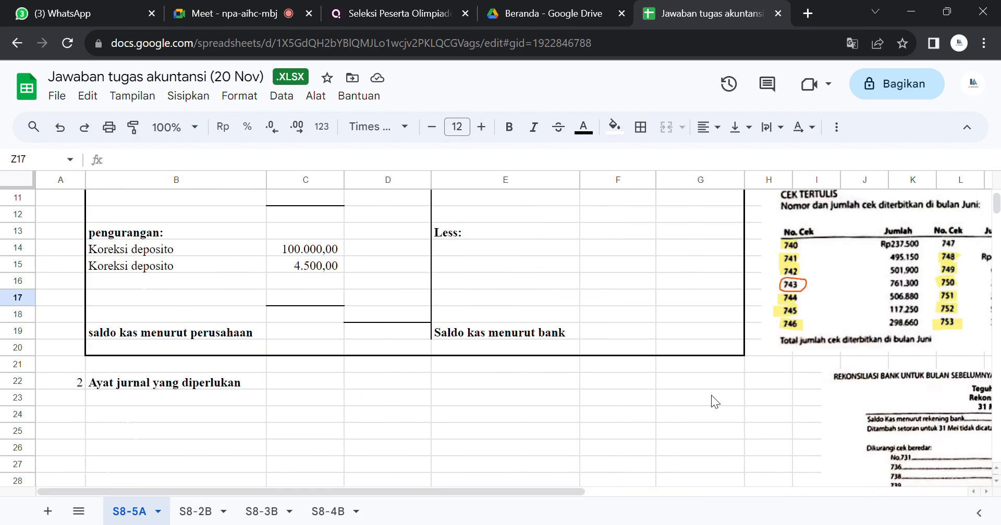
pyautogui.moveTo(997, 212); pyautogui.dragTo(996, 205)
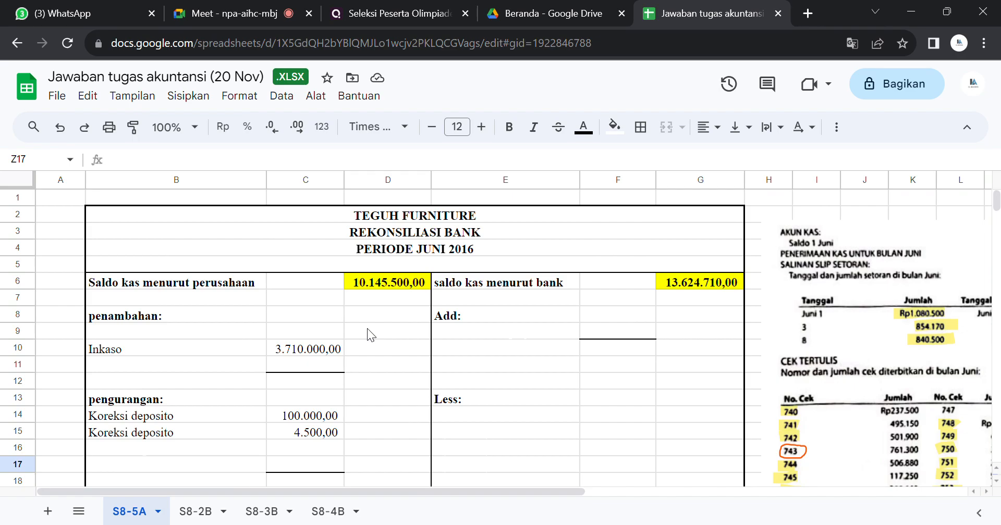
pyautogui.click(312, 329)
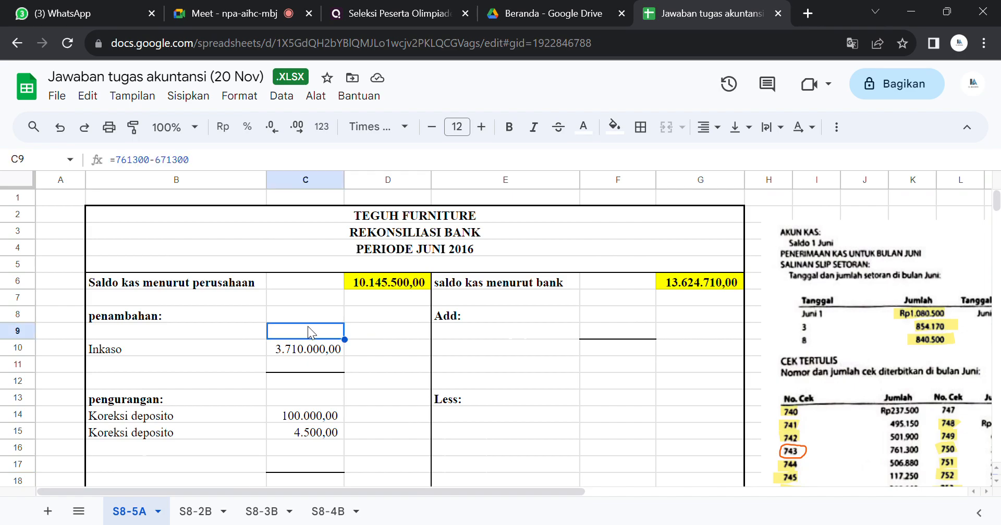
pyautogui.click(594, 130)
pyautogui.click(588, 176)
pyautogui.click(590, 180)
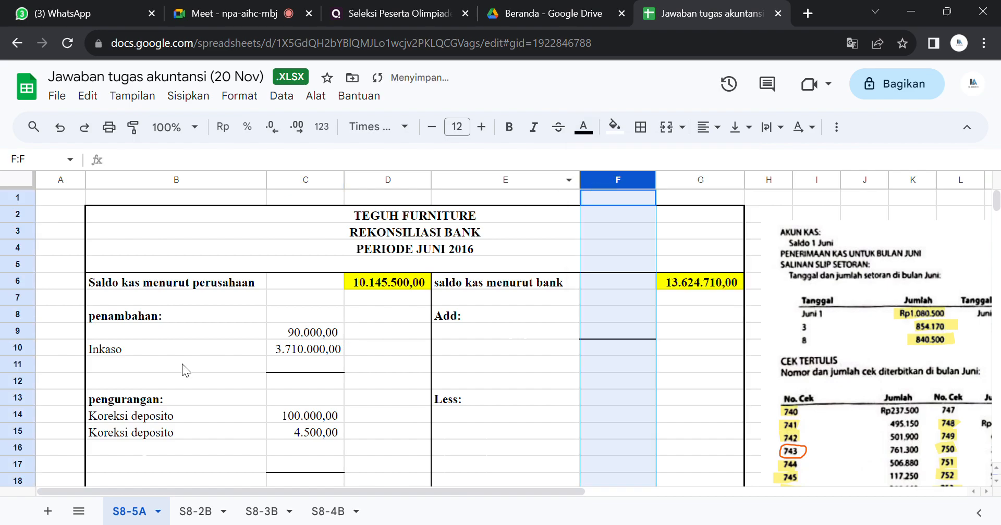
pyautogui.click(182, 331)
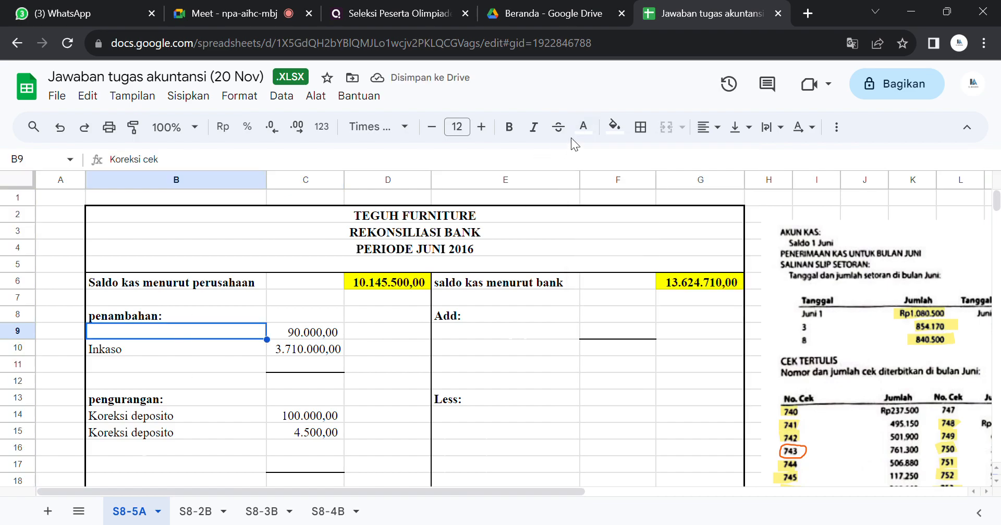
pyautogui.click(583, 127)
pyautogui.click(588, 176)
pyautogui.click(584, 181)
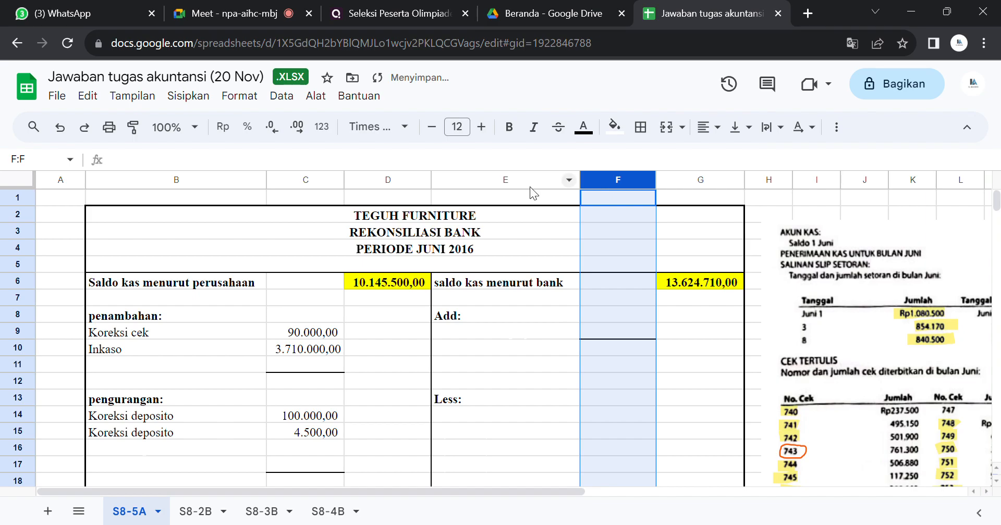
# Step: Extend the label in cell B9 to read "Koreksi cek. 743"
pyautogui.click(200, 329)
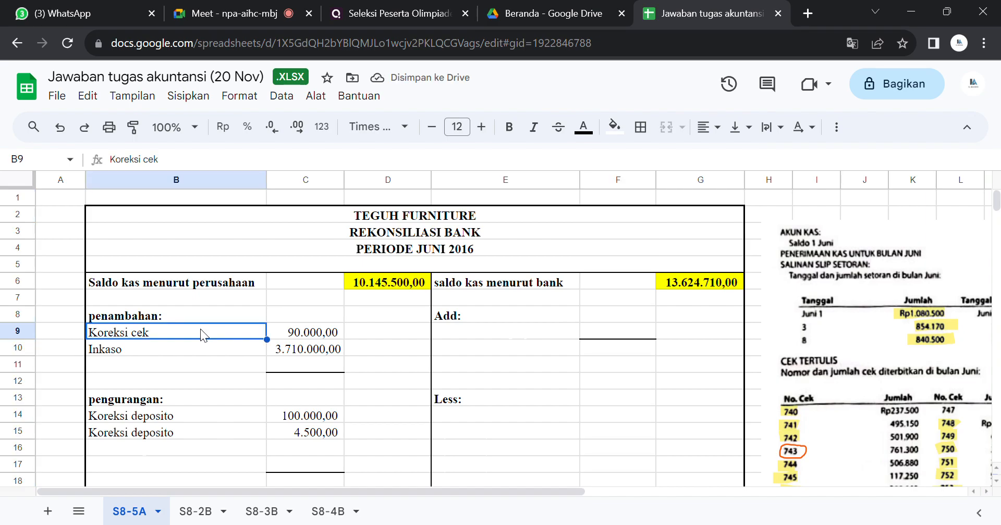
pyautogui.doubleClick(201, 330)
pyautogui.write('. 743')
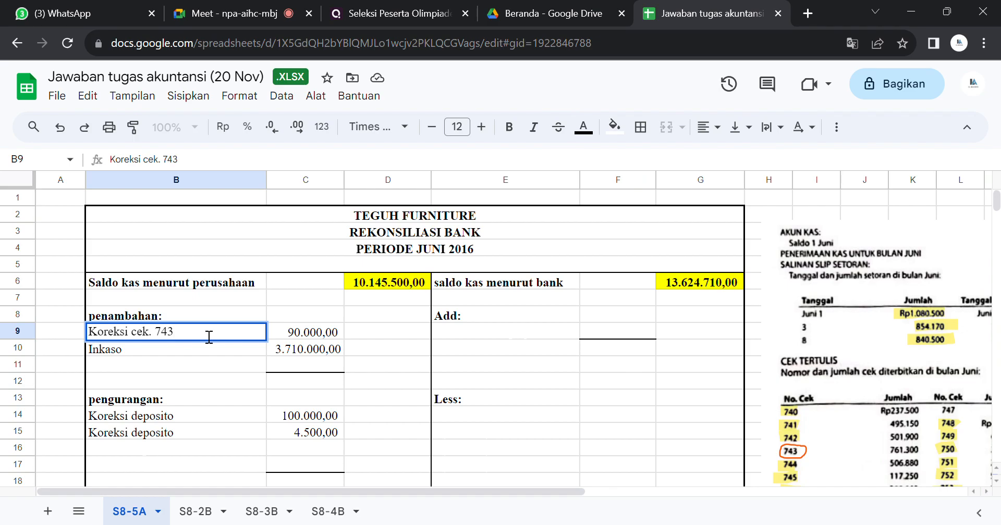
pyautogui.press('Return')
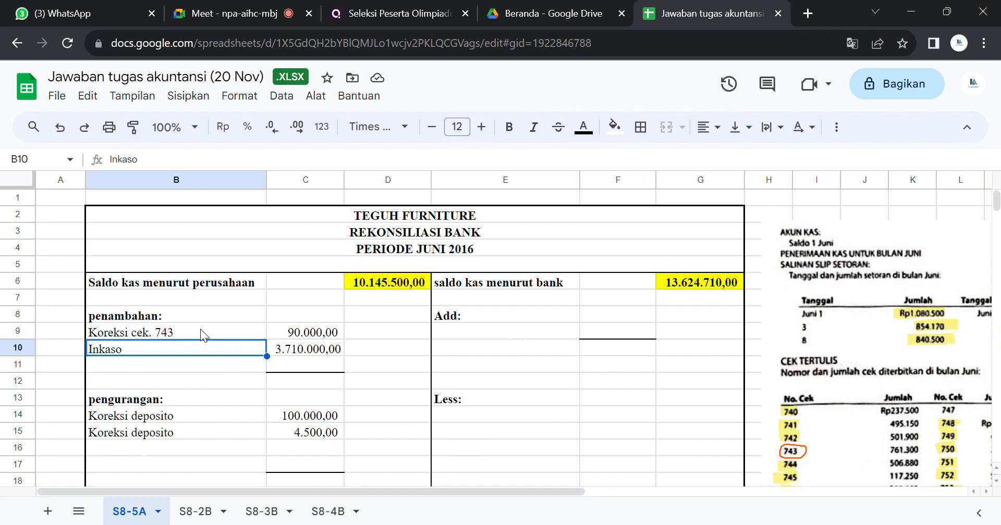
# Step: Compare the unhighlighted check numbers in the June checks list with the bank statement to identify the outstanding checks
pyautogui.press('Up')
pyautogui.press('Right')
pyautogui.press('Right')
pyautogui.press('Right')
pyautogui.press('Right')
pyautogui.press('Right')
pyautogui.press('Right')
pyautogui.press('Right')
pyautogui.press('Right')
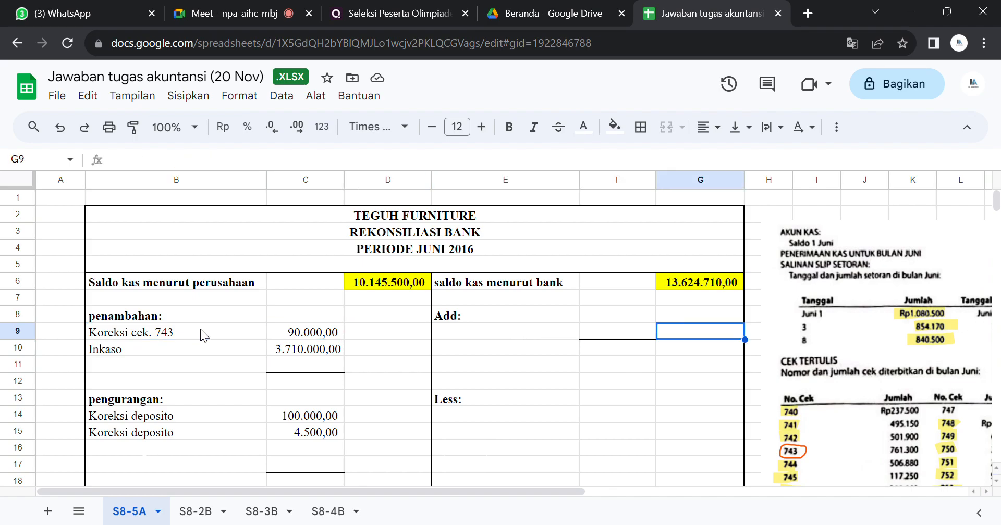
pyautogui.press('Right')
pyautogui.press('Right')
pyautogui.press('Right')
pyautogui.press('Right')
pyautogui.press('Right')
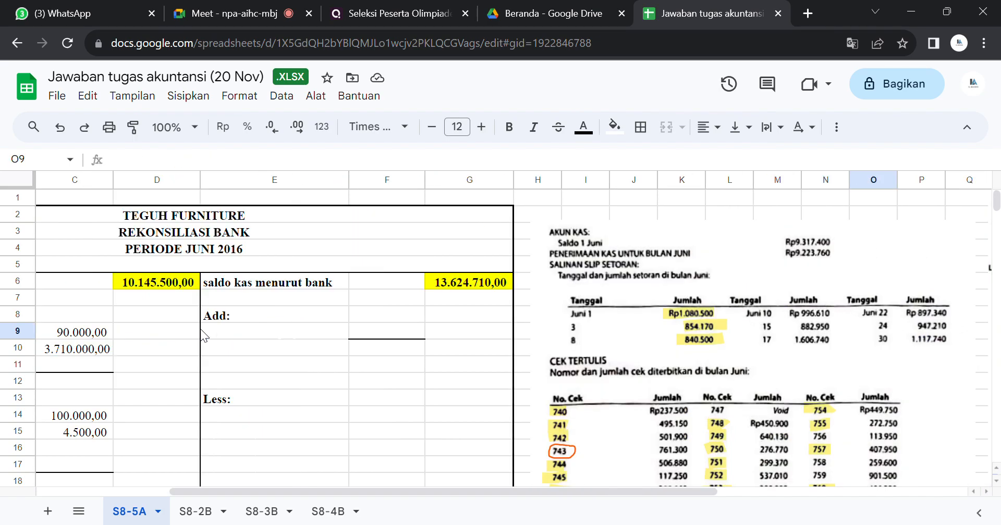
pyautogui.press('Right')
pyautogui.press('Down')
pyautogui.press('Down')
pyautogui.press('Down')
pyautogui.press('Down')
pyautogui.press('Down')
pyautogui.press('Down')
pyautogui.press('Down')
pyautogui.press('Down')
pyautogui.press('Down')
pyautogui.press('Down')
pyautogui.press('Down')
pyautogui.press('Down')
pyautogui.press('Down')
pyautogui.press('Down')
pyautogui.press('Down')
pyautogui.press('Down')
pyautogui.press('Right')
pyautogui.press('Right')
pyautogui.press('Right')
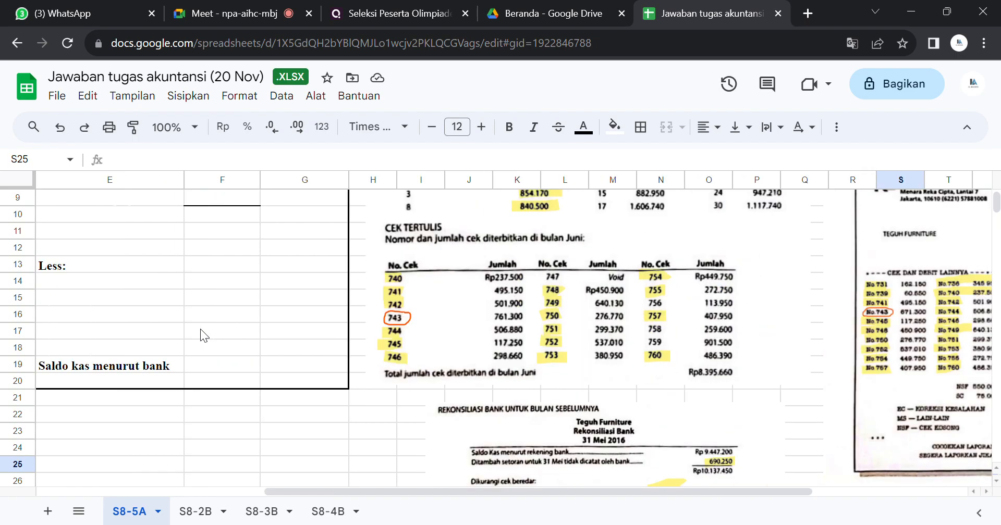
pyautogui.press('Right')
pyautogui.press('Right')
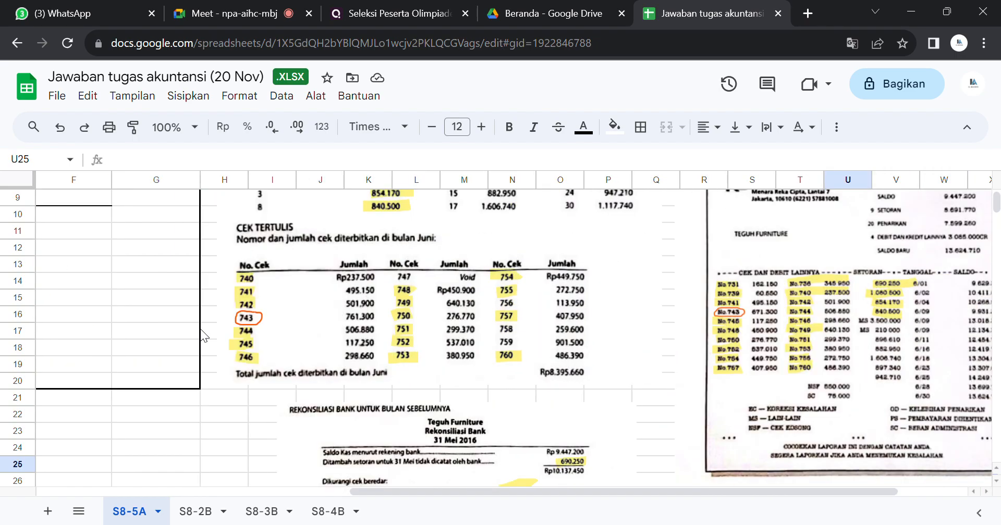
pyautogui.press('Right')
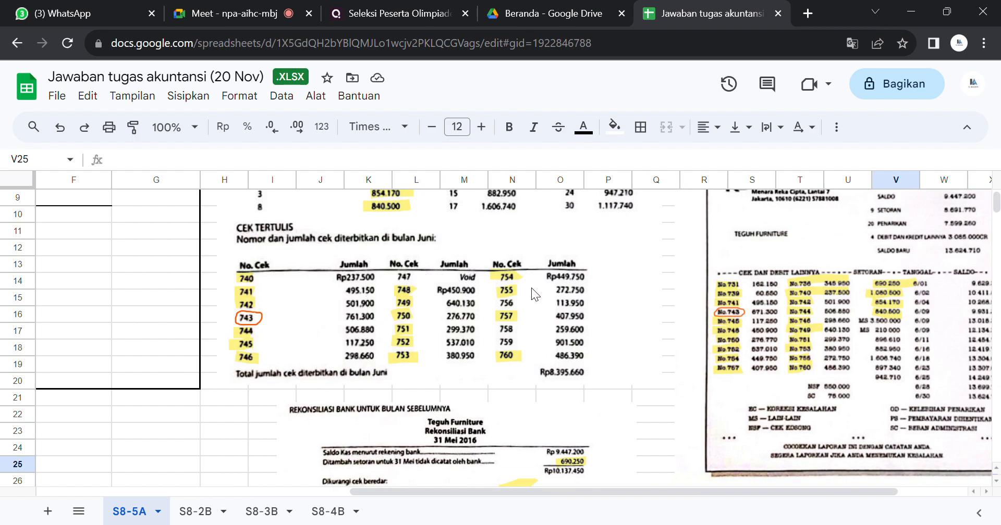
pyautogui.moveTo(665, 492); pyautogui.dragTo(688, 491)
pyautogui.click(670, 349)
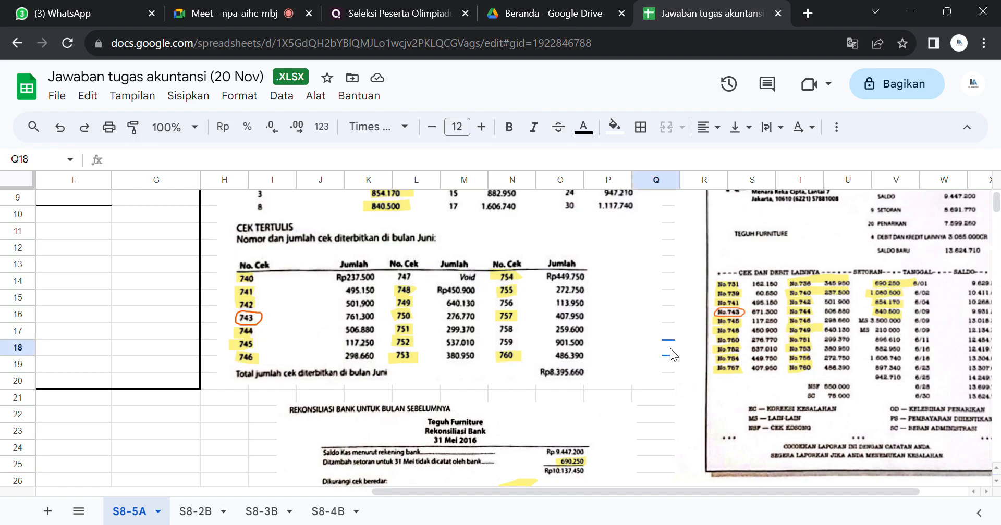
pyautogui.moveTo(638, 489); pyautogui.dragTo(700, 489)
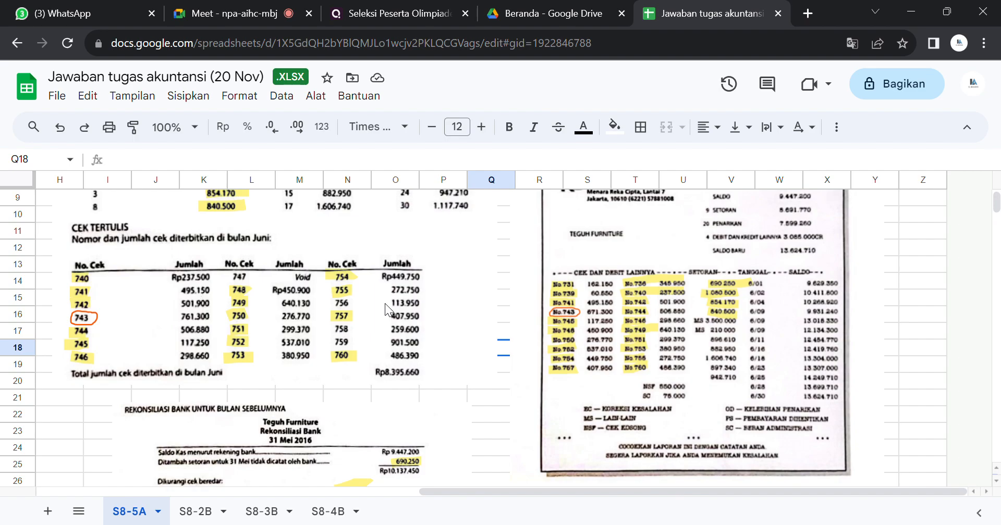
# Step: Set the text colour of cells E14:E18 to black to reveal the Cek beredar heading and its check lines
pyautogui.moveTo(430, 484); pyautogui.dragTo(100, 465)
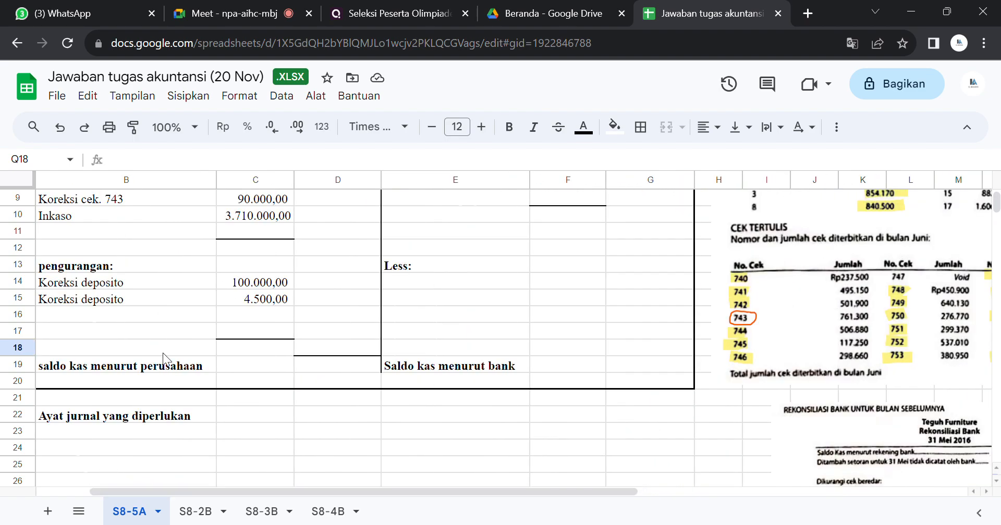
pyautogui.click(199, 314)
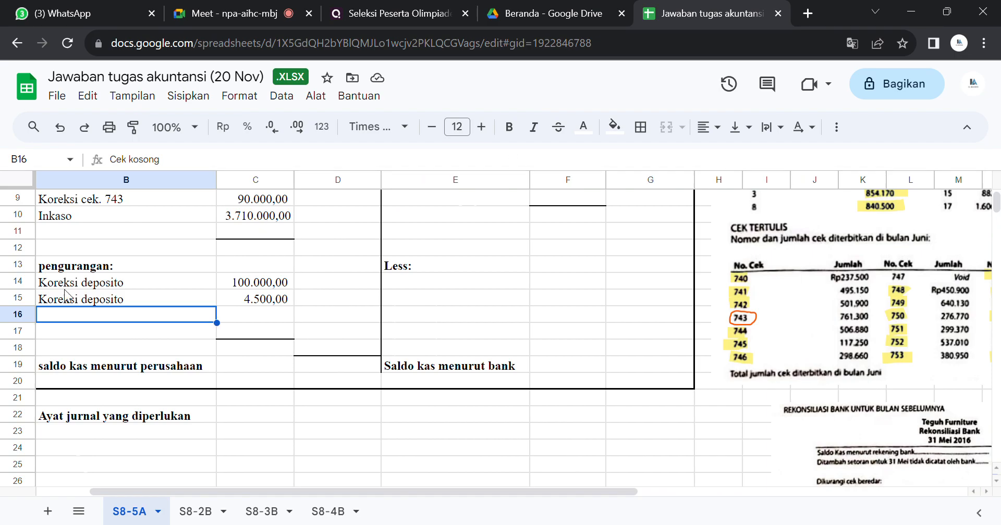
pyautogui.click(461, 282)
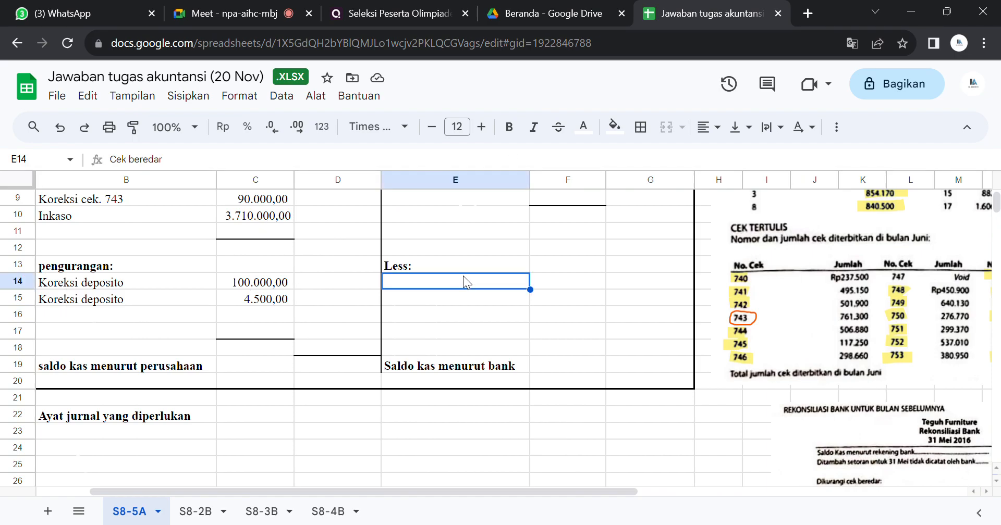
pyautogui.moveTo(463, 276); pyautogui.dragTo(483, 348)
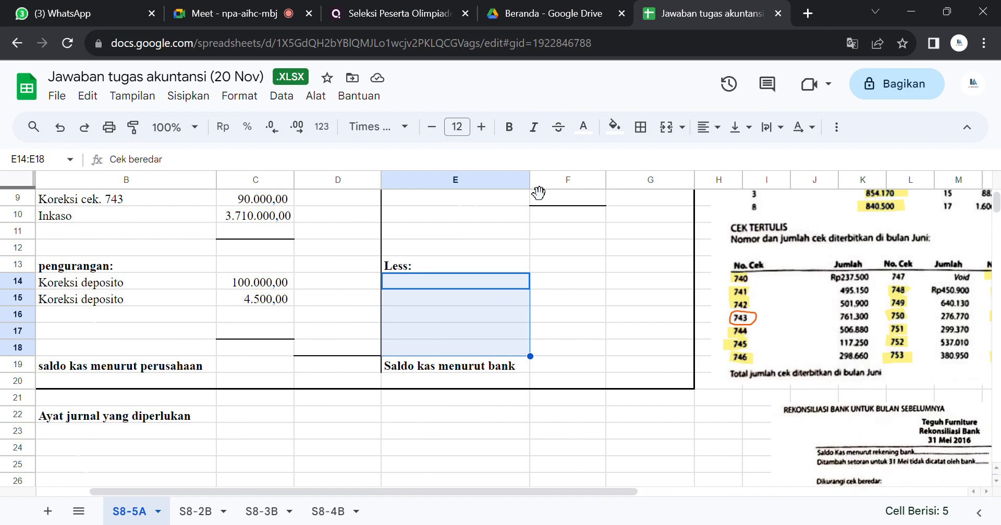
pyautogui.click(583, 126)
pyautogui.doubleClick(590, 182)
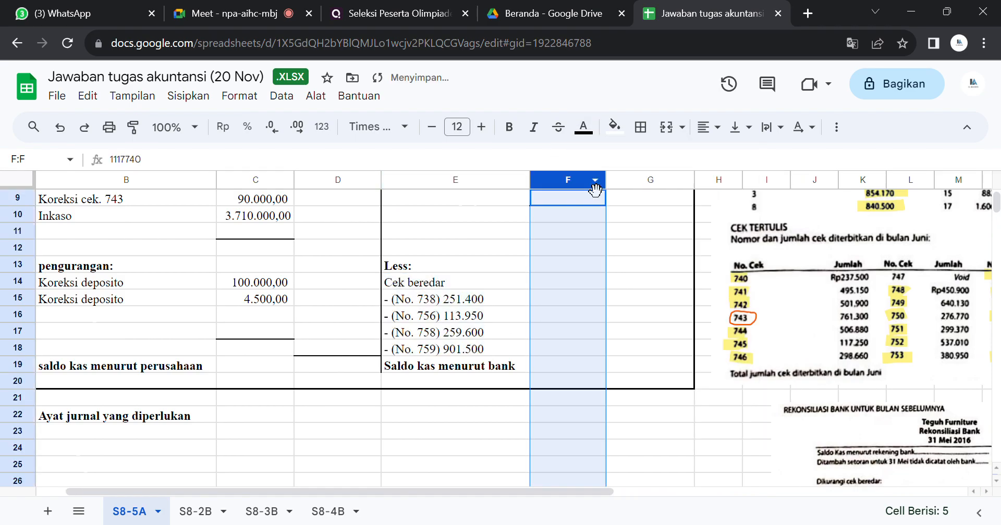
# Step: Replace the "Less:" label in cell E13 with "pengurangan"
pyautogui.click(449, 261)
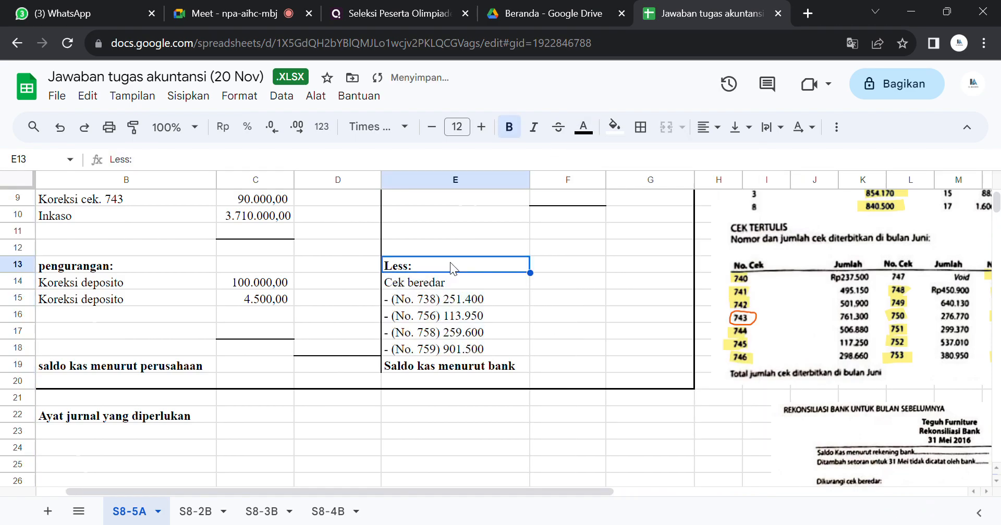
pyautogui.write('pengurangan')
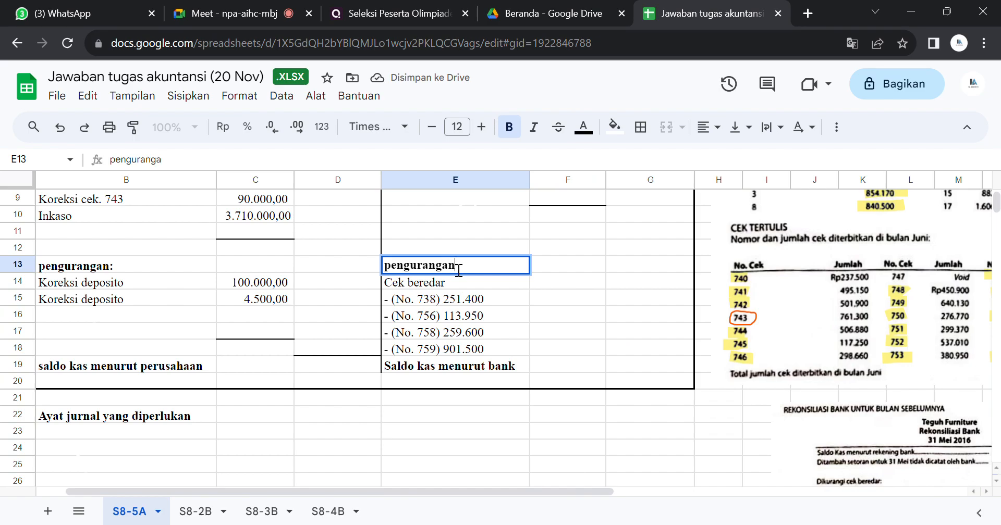
pyautogui.press('Return')
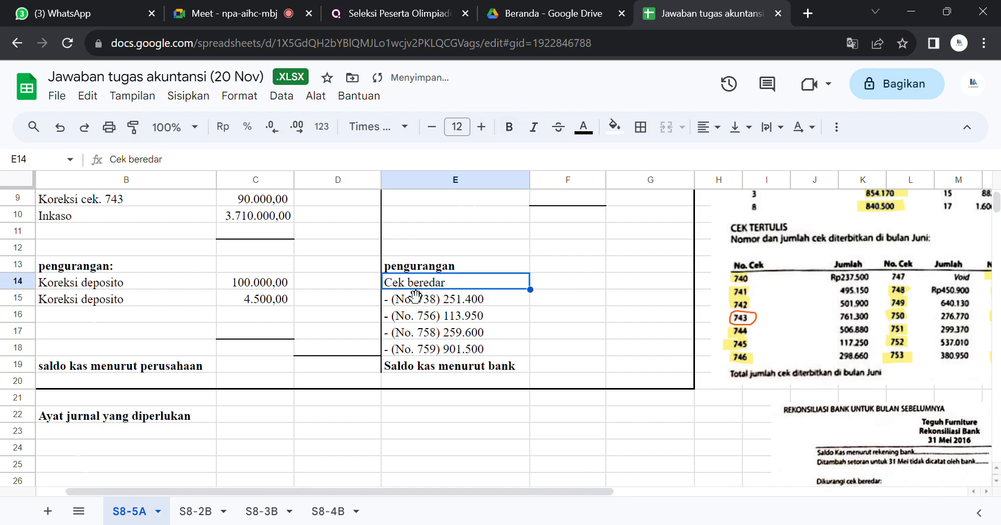
# Step: Set the text colour of cell G14 to black to reveal the Cek beredar amount
pyautogui.click(631, 282)
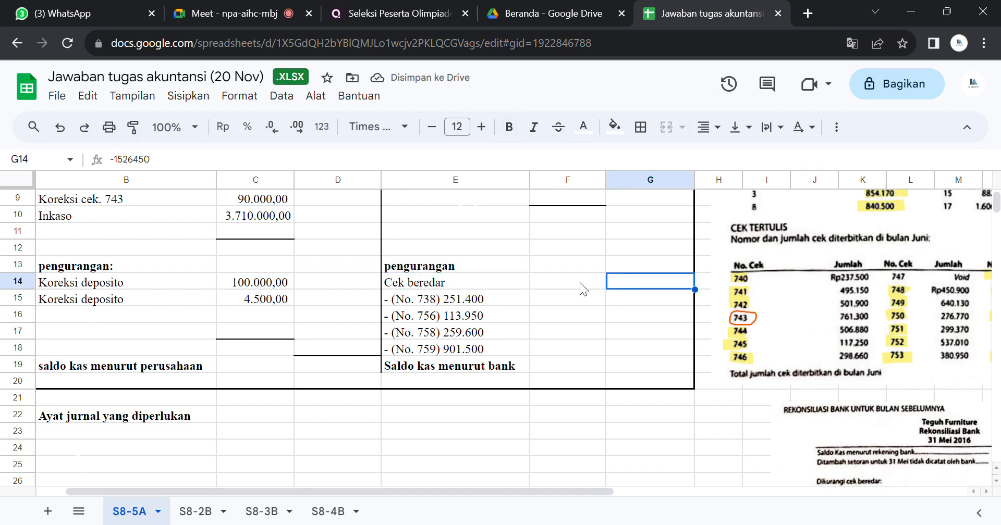
pyautogui.click(583, 127)
pyautogui.click(593, 183)
pyautogui.rightClick(589, 181)
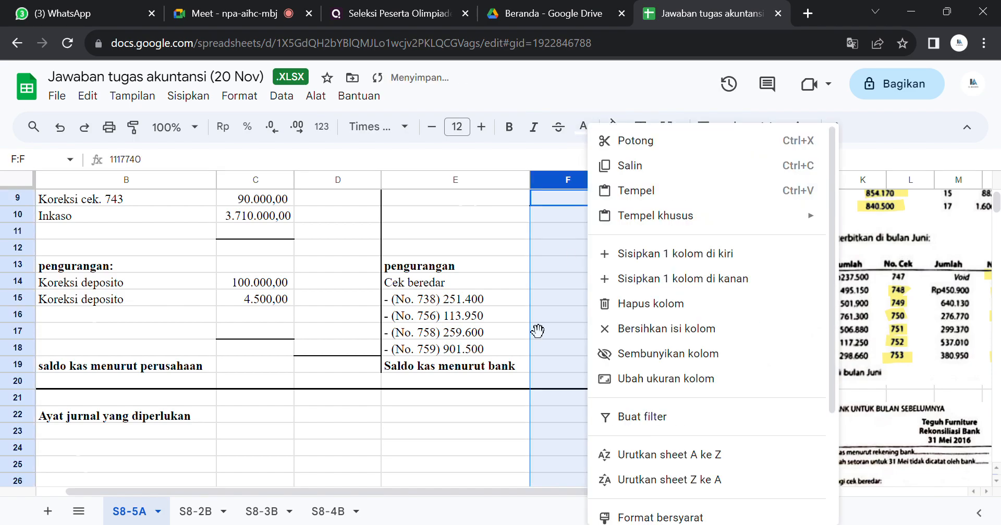
pyautogui.click(455, 446)
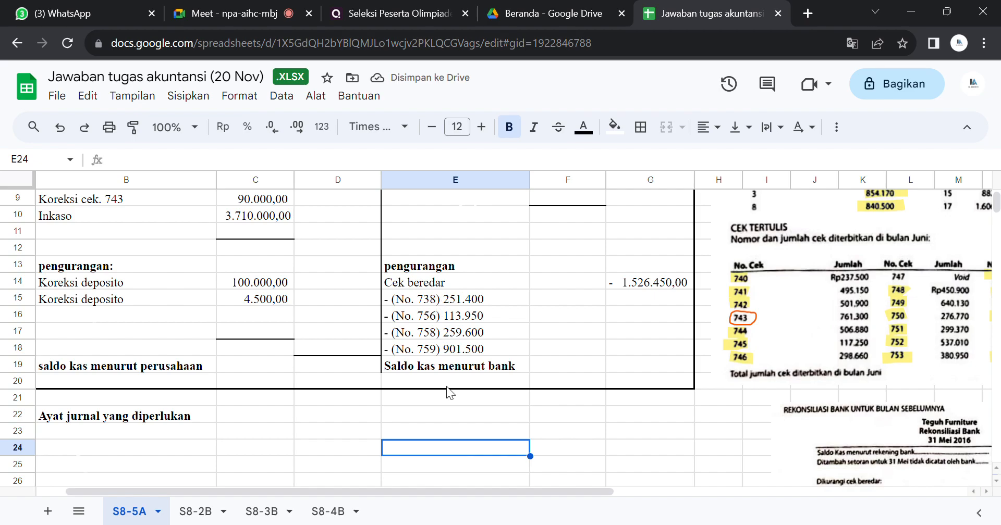
# Step: Compare the Cek beredar amount in G14 with the June checks list, the May 2016 bank reconciliation and the bank statement
pyautogui.click(623, 289)
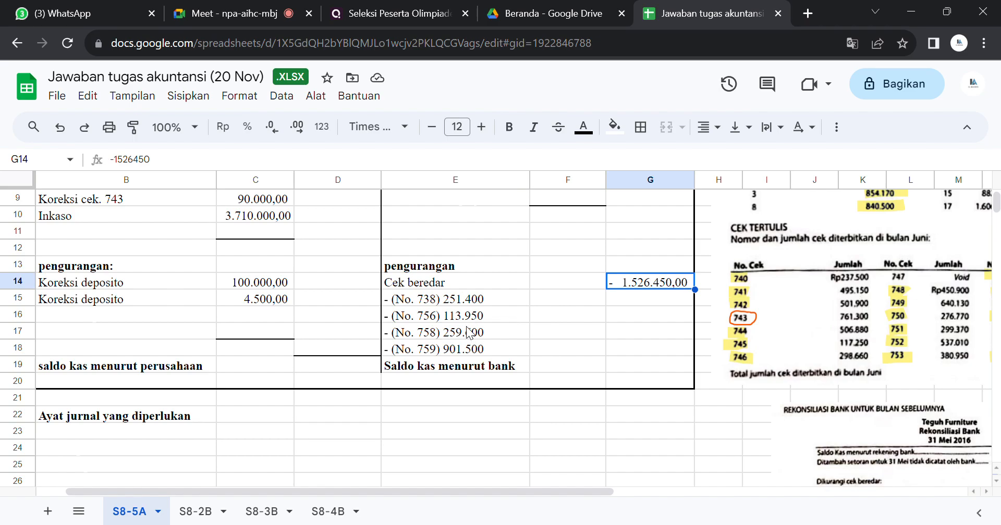
pyautogui.moveTo(536, 477); pyautogui.dragTo(635, 462)
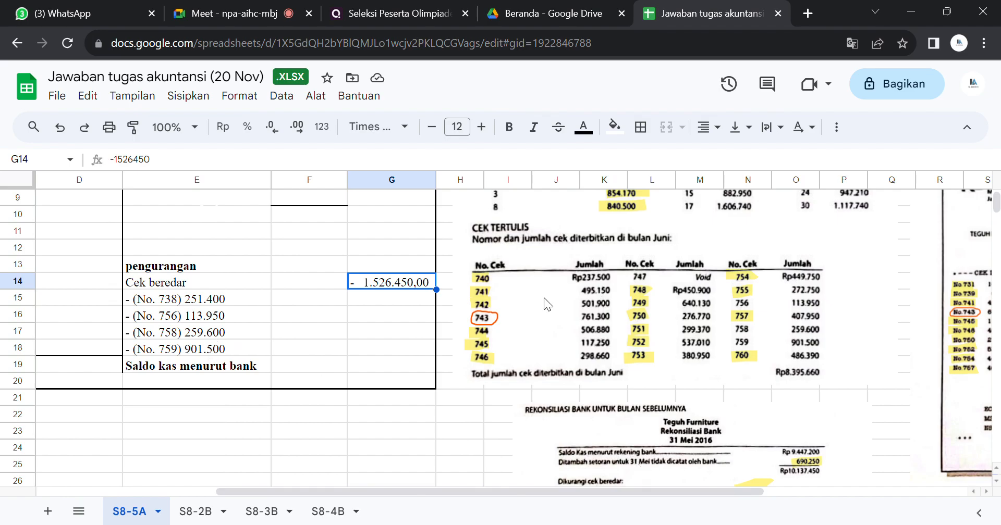
pyautogui.scroll(-3, 997, 206)
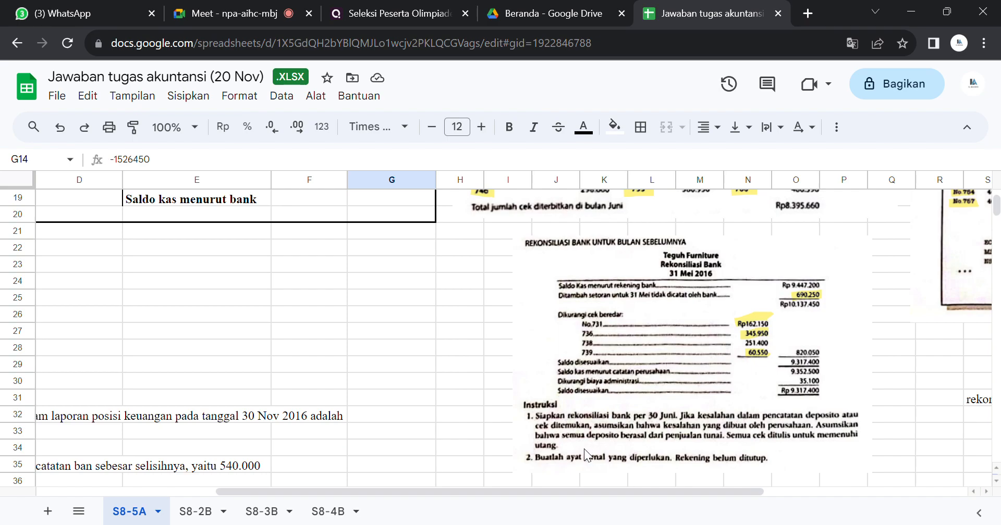
pyautogui.moveTo(729, 489); pyautogui.dragTo(786, 479)
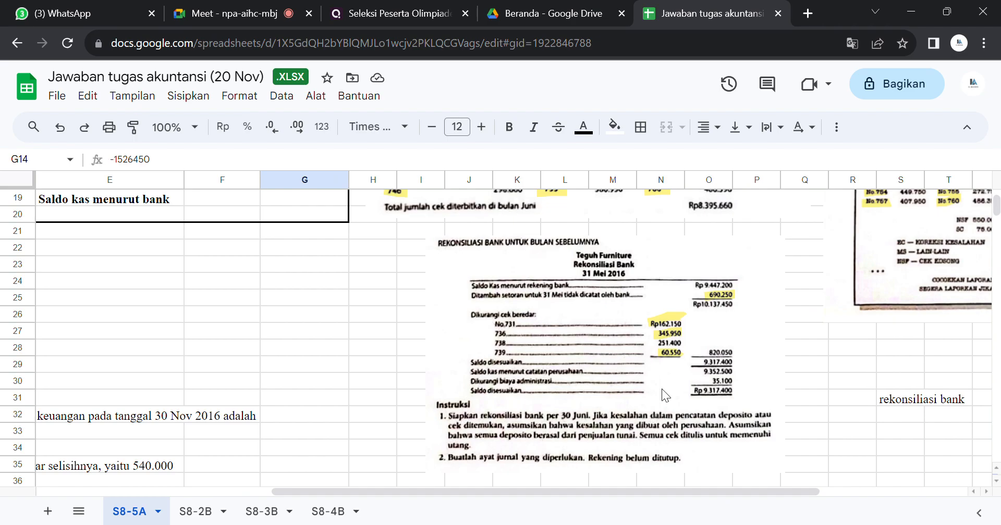
pyautogui.moveTo(586, 486); pyautogui.dragTo(649, 488)
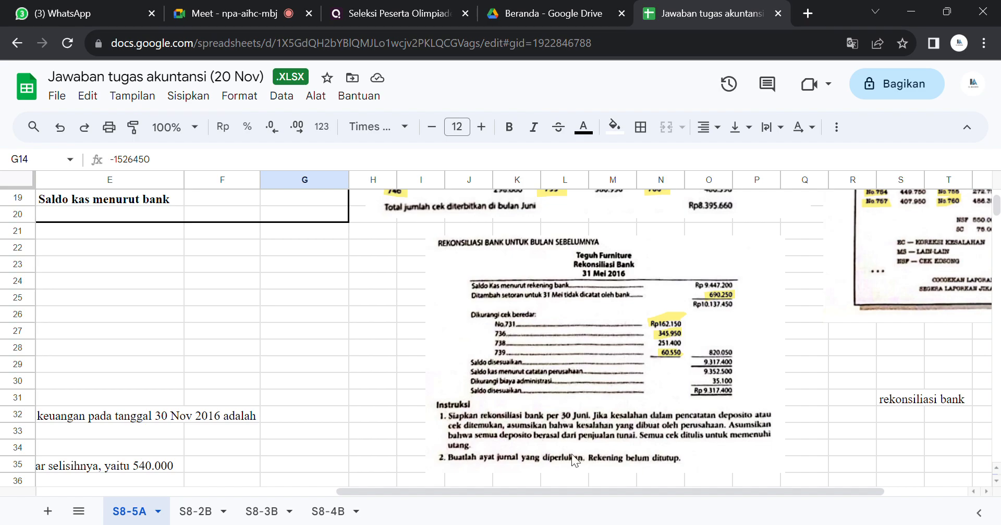
pyautogui.moveTo(565, 492); pyautogui.dragTo(643, 483)
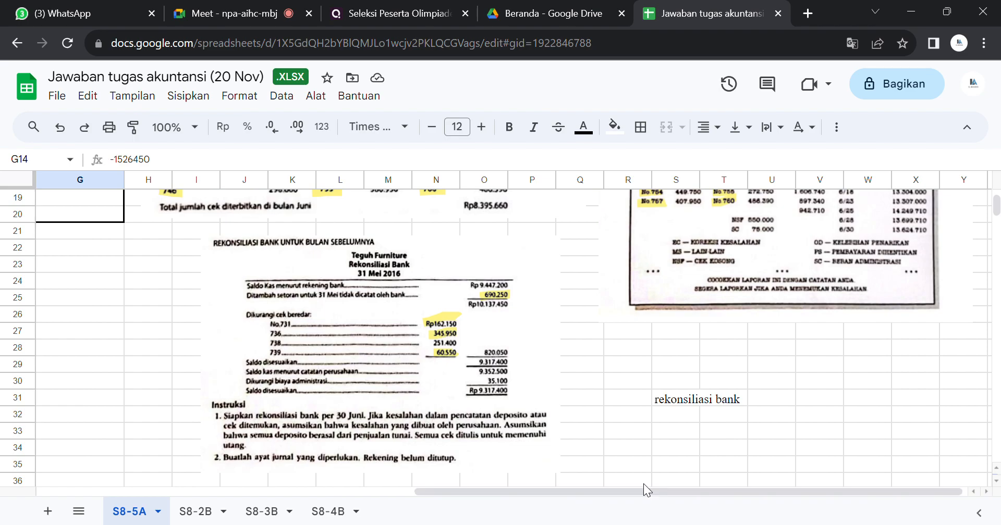
pyautogui.scroll(3, 997, 206)
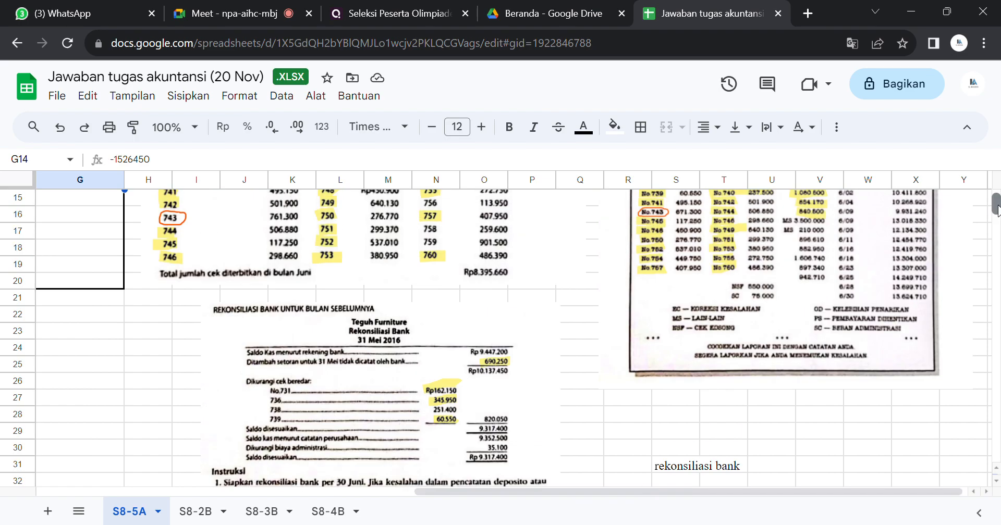
pyautogui.scroll(2, 996, 206)
pyautogui.scroll(-3, 996, 206)
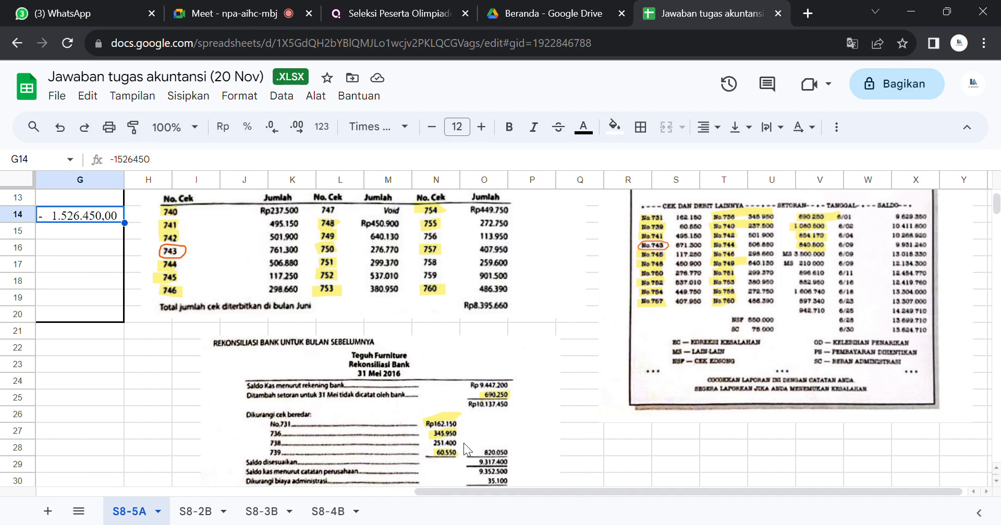
# Step: Examine the June bank statement alongside the deposit slips and checks list for the remaining debit entries
pyautogui.moveTo(452, 487); pyautogui.dragTo(328, 483)
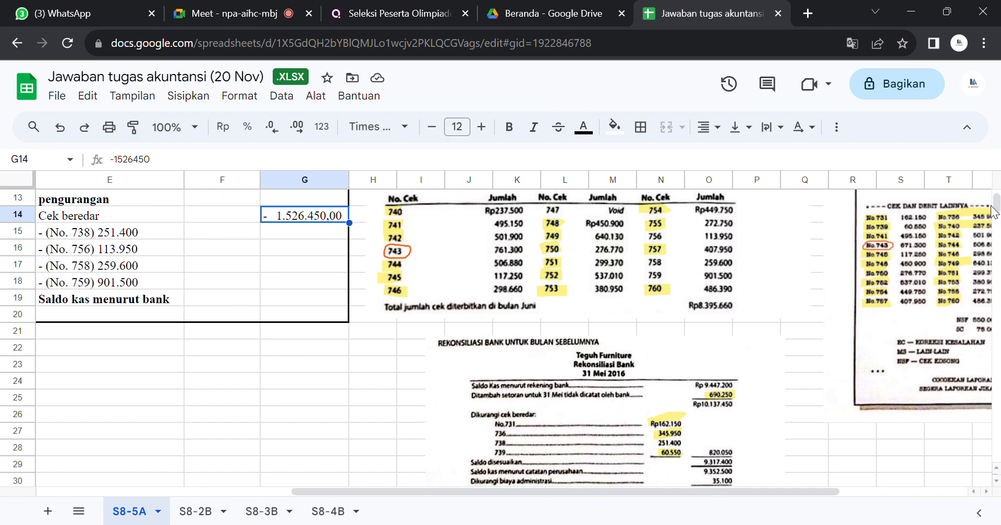
pyautogui.scroll(1, 996, 203)
pyautogui.scroll(2, 996, 203)
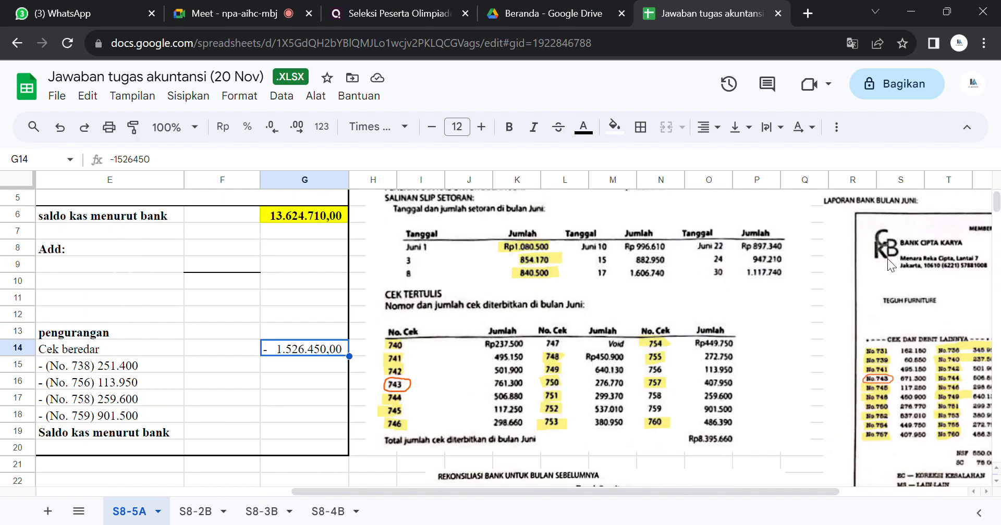
pyautogui.moveTo(646, 488); pyautogui.dragTo(793, 481)
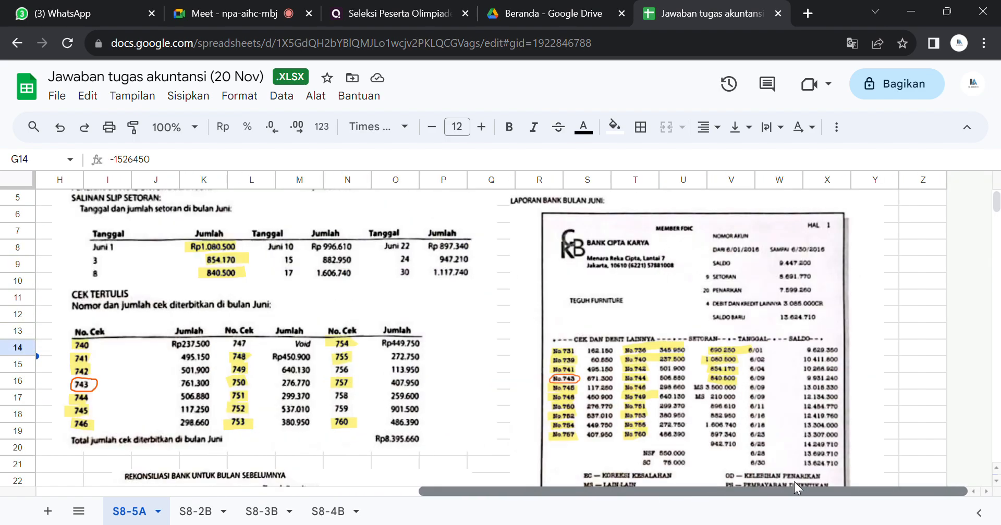
pyautogui.scroll(2, 995, 203)
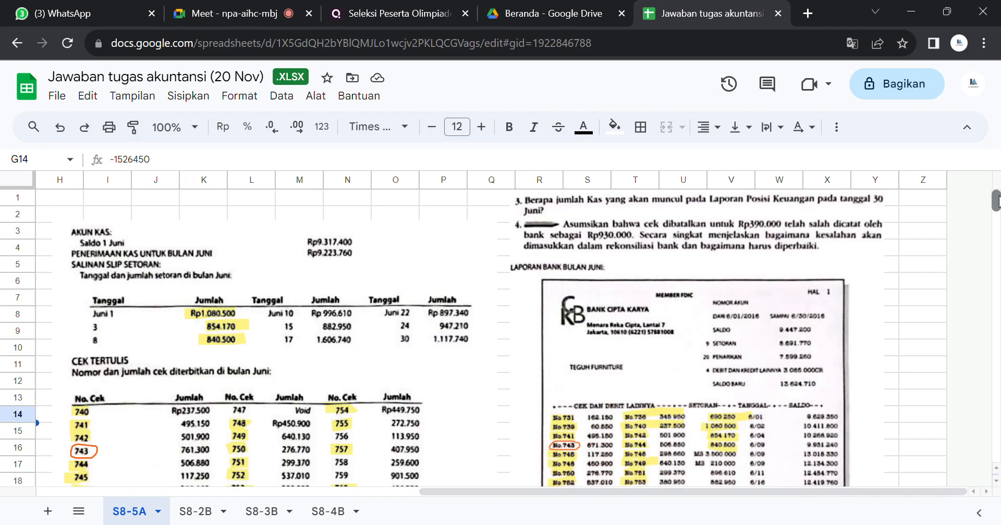
pyautogui.scroll(-10, 996, 201)
pyautogui.scroll(6, 995, 203)
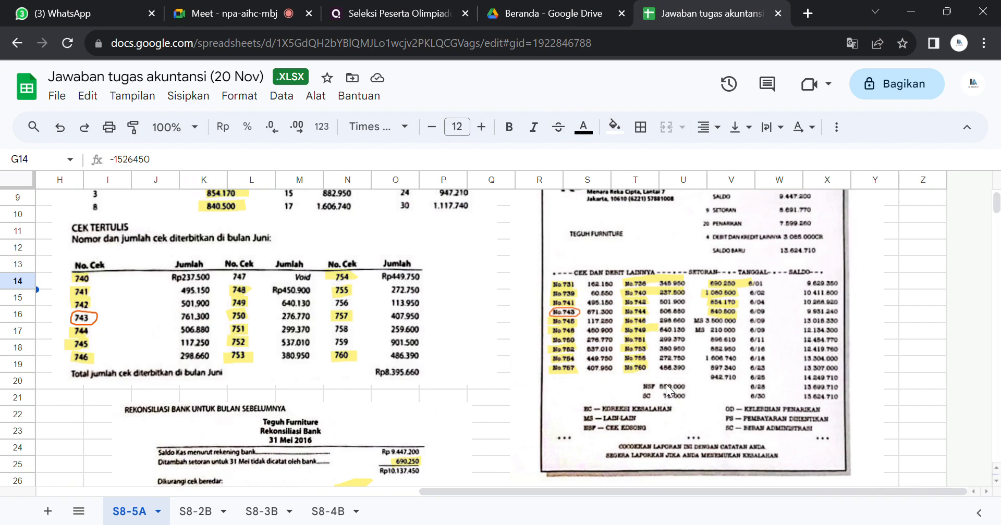
pyautogui.click(727, 359)
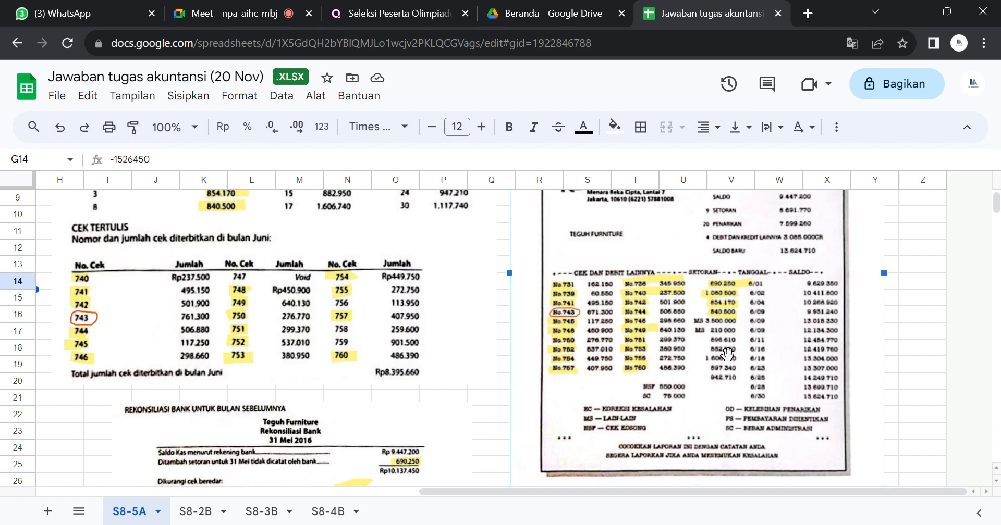
pyautogui.moveTo(999, 201); pyautogui.dragTo(998, 201)
pyautogui.click(931, 260)
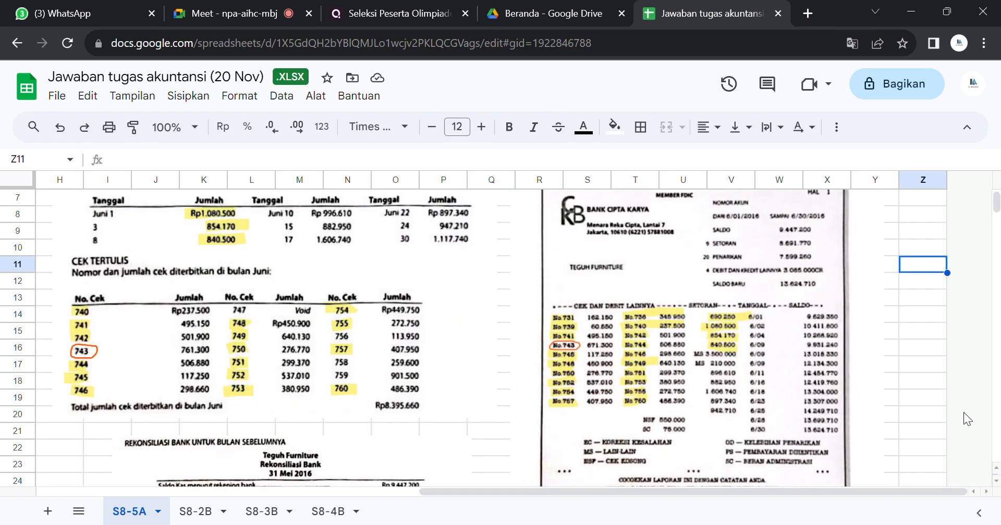
pyautogui.click(996, 481)
pyautogui.click(995, 480)
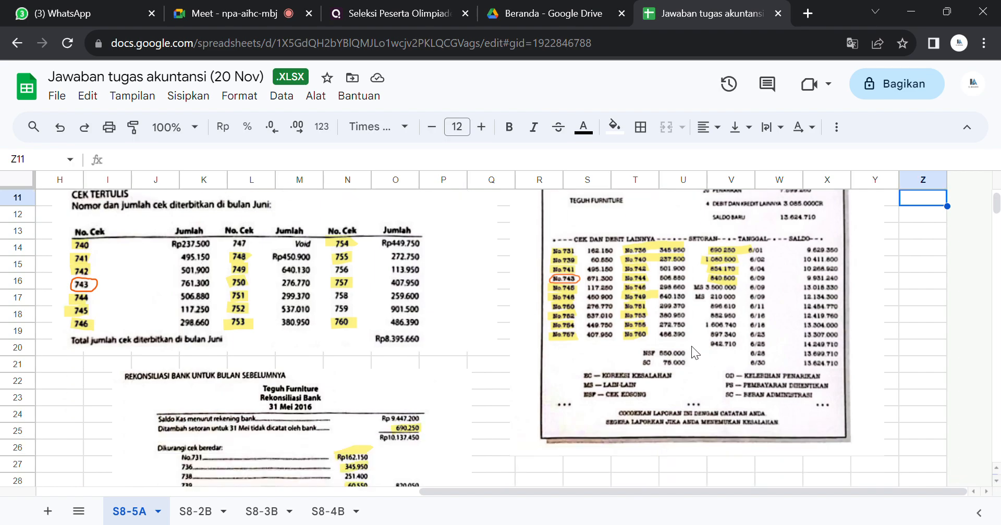
# Step: Enlarge the June bank statement image slightly and deselect it
pyautogui.click(659, 365)
pyautogui.moveTo(890, 463); pyautogui.dragTo(913, 486)
pyautogui.click(928, 430)
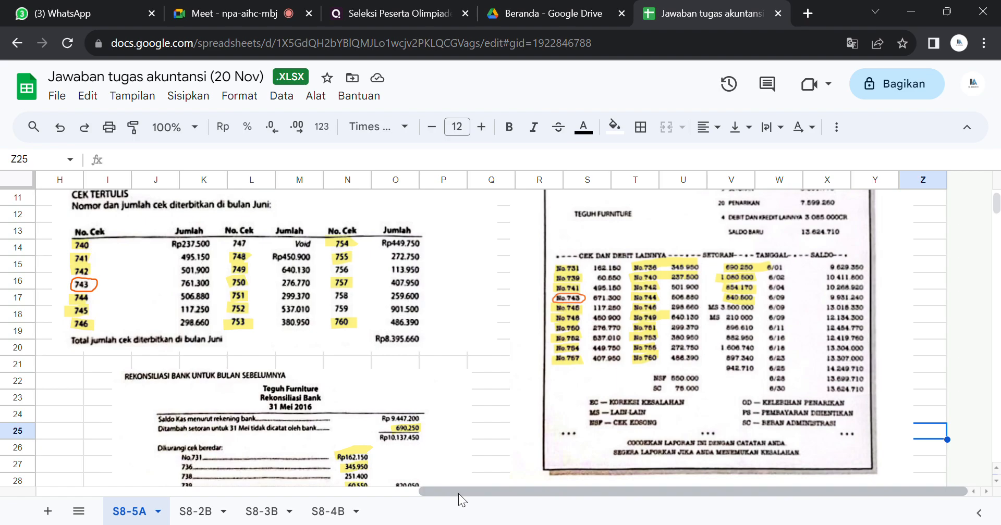
# Step: Set the text colour of cells B16:C16 to black to reveal the Cek kosong deduction and its amount
pyautogui.moveTo(458, 493); pyautogui.dragTo(112, 493)
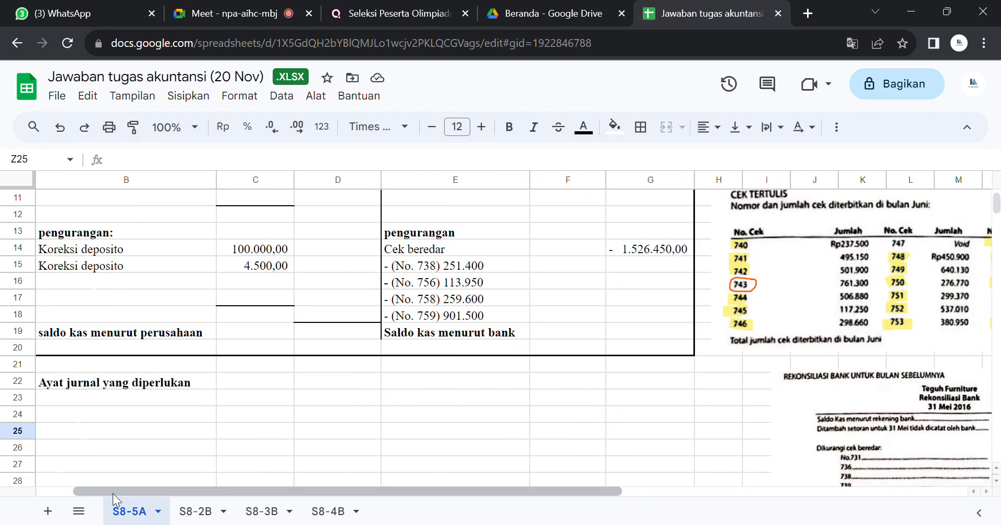
pyautogui.moveTo(148, 284); pyautogui.dragTo(248, 280)
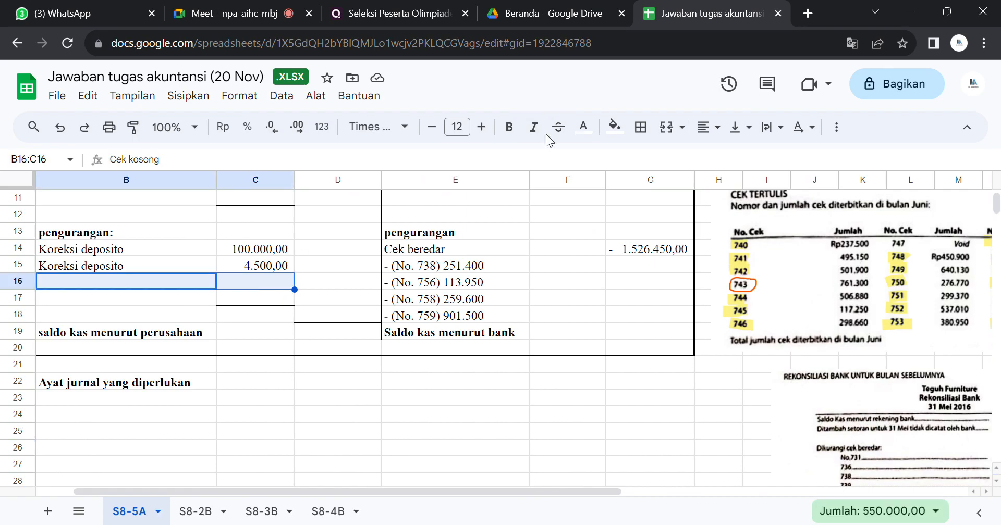
pyautogui.click(583, 127)
pyautogui.click(594, 184)
pyautogui.click(594, 182)
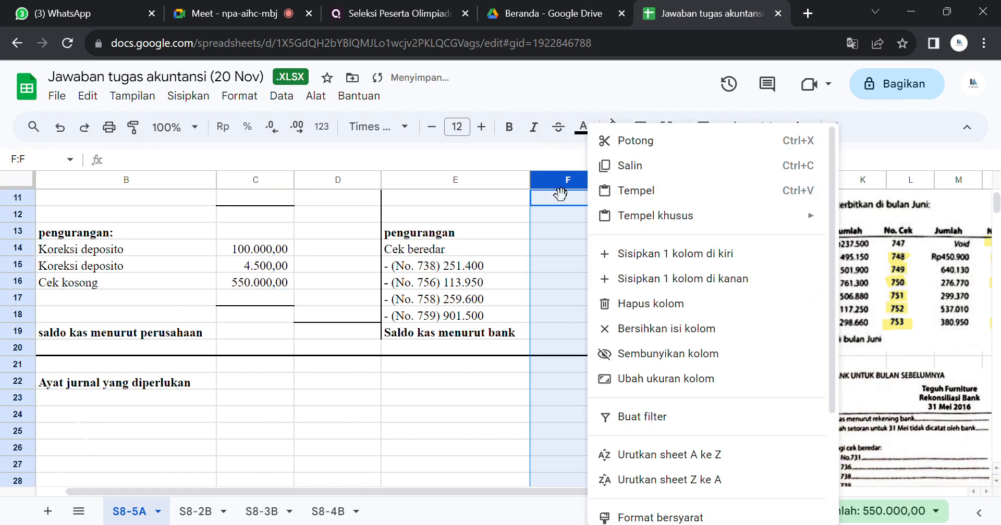
# Step: Append "(NSF)" to the Cek kosong label in cell B16
pyautogui.click(114, 283)
pyautogui.doubleClick(123, 291)
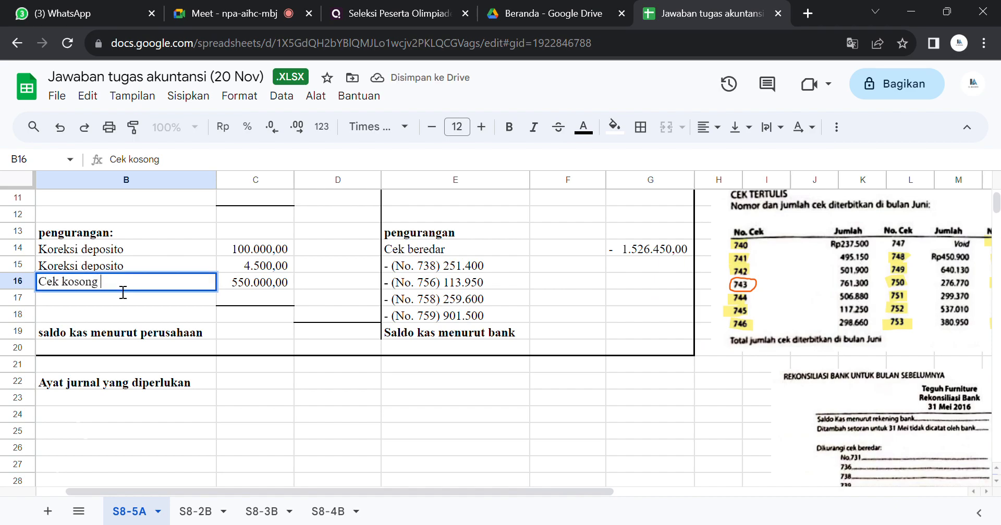
pyautogui.write('(NSF)')
pyautogui.press('Return')
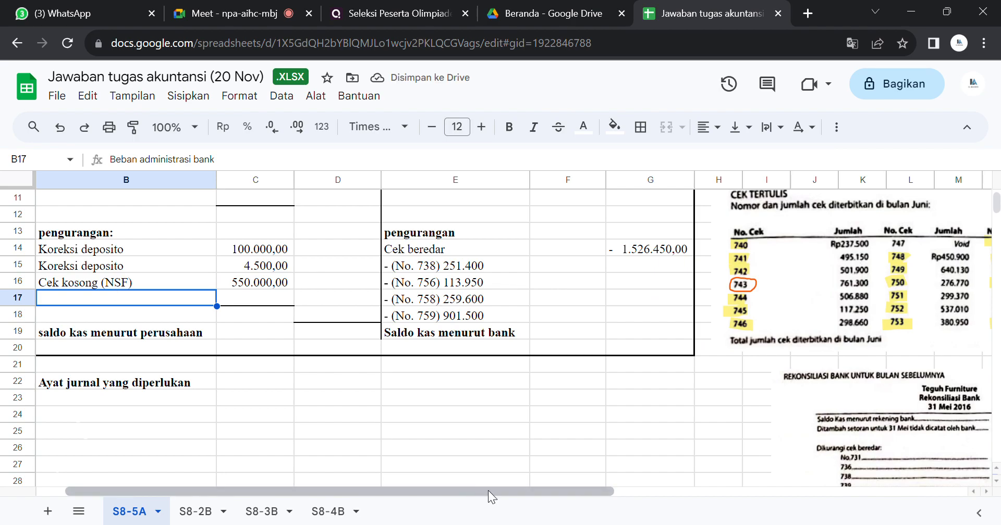
# Step: Check the SC charge on the bank statement and set the text colour of B17:C17 to black to reveal Beban administrasi bank
pyautogui.moveTo(488, 491); pyautogui.dragTo(438, 475)
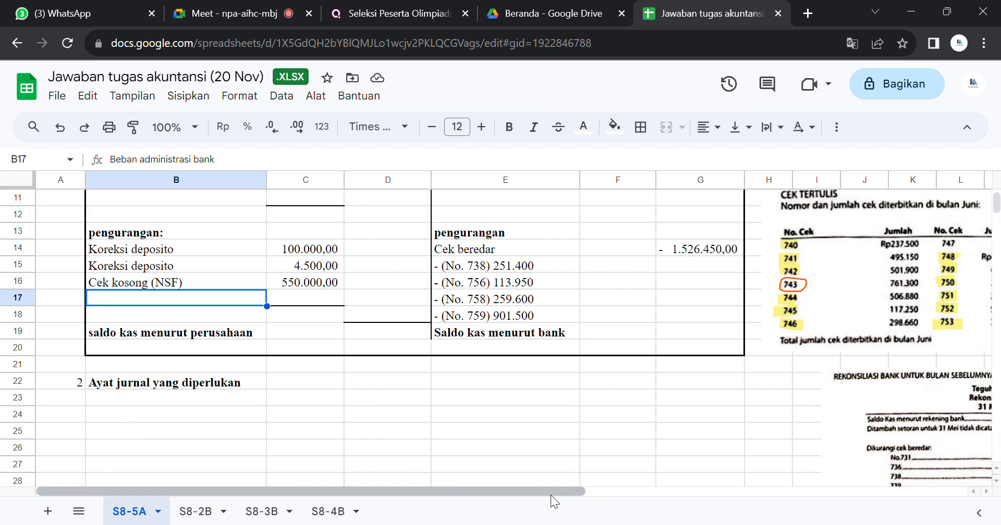
pyautogui.moveTo(548, 495); pyautogui.dragTo(904, 454)
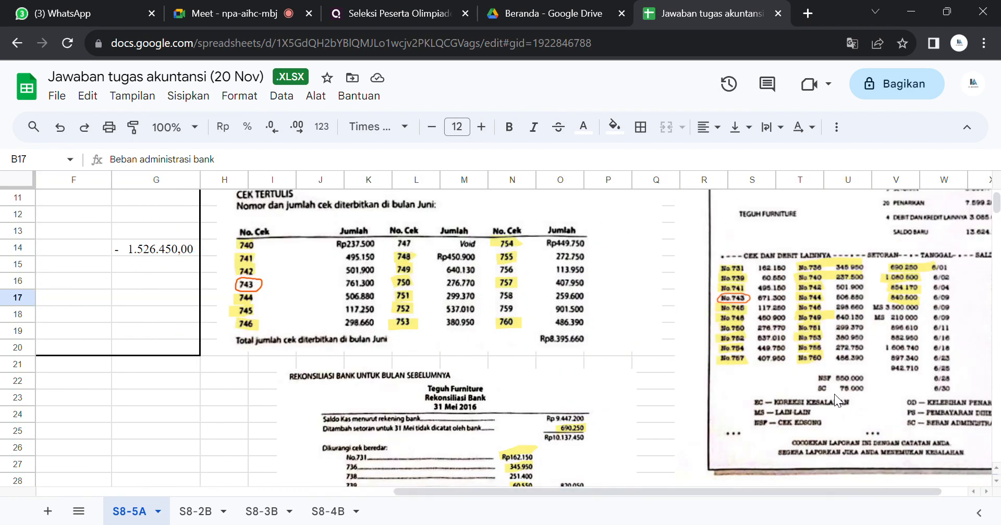
pyautogui.moveTo(801, 487); pyautogui.dragTo(858, 484)
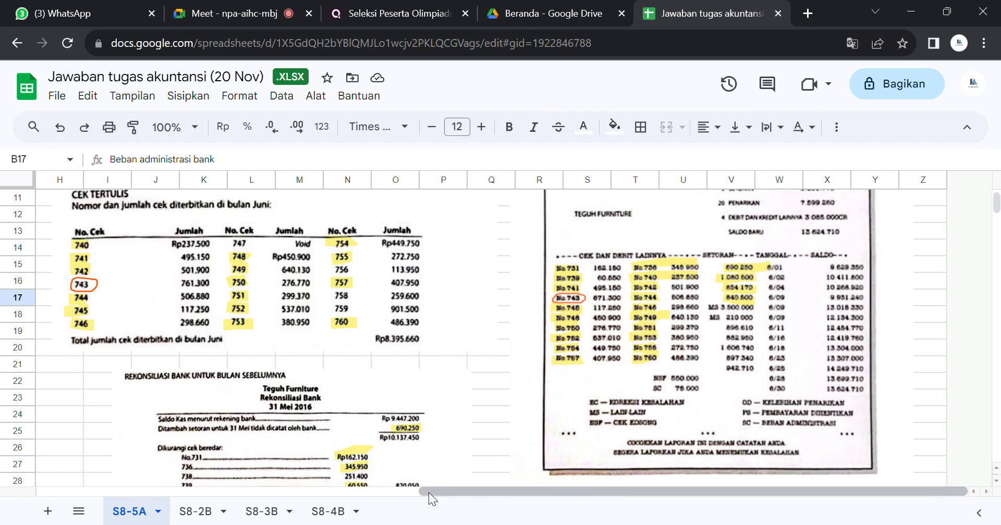
pyautogui.moveTo(428, 491); pyautogui.dragTo(62, 481)
pyautogui.moveTo(200, 302); pyautogui.dragTo(314, 299)
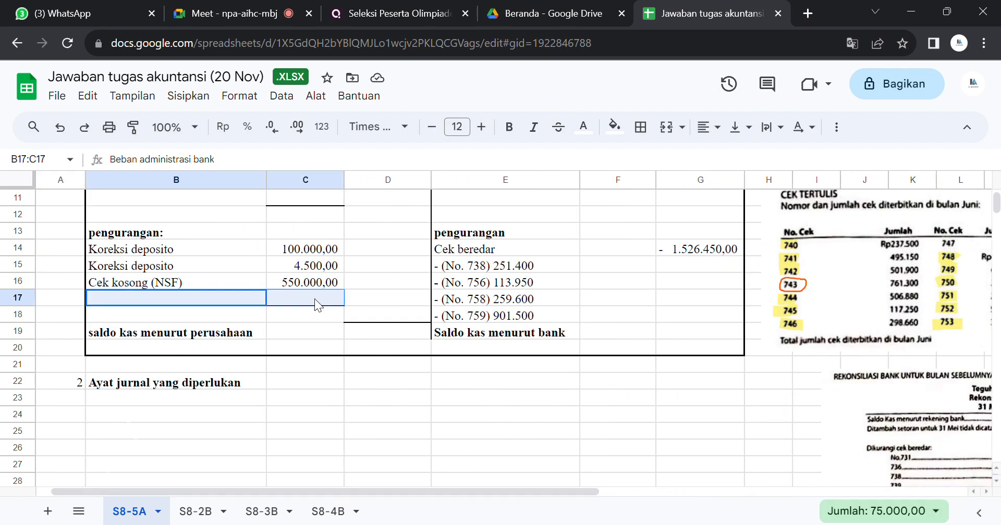
pyautogui.click(584, 126)
pyautogui.click(587, 179)
pyautogui.click(591, 180)
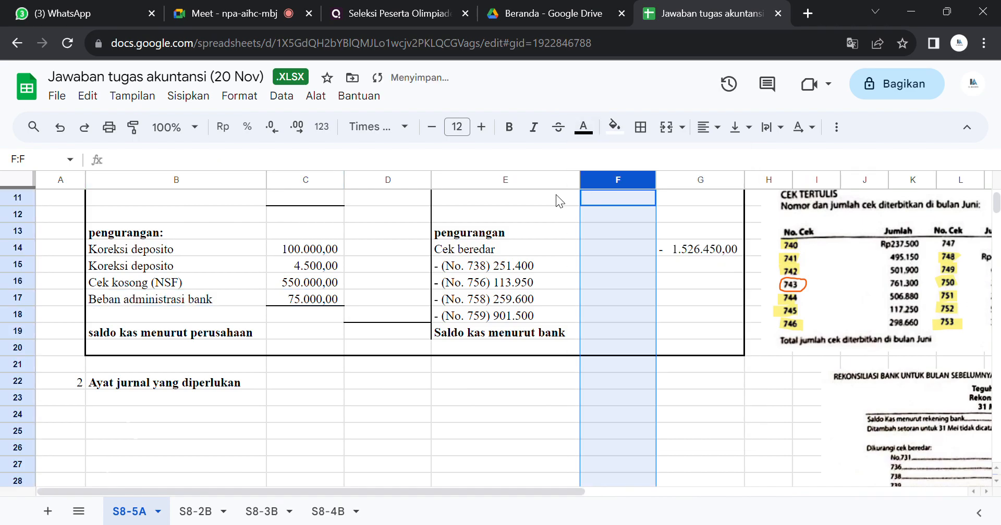
pyautogui.click(376, 367)
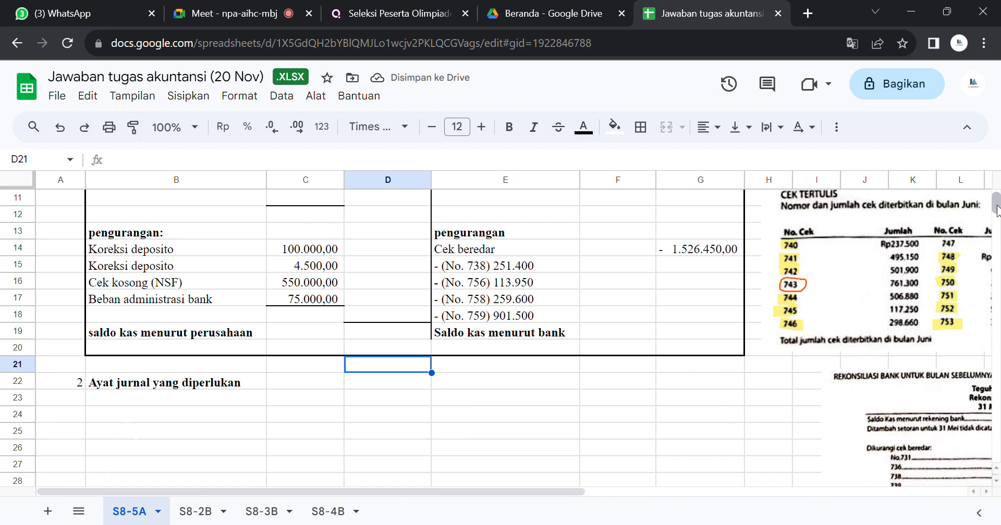
# Step: Review the company-side deductions against the bank statement, the May reconciliation with its instructions, and the June deposit slips
pyautogui.moveTo(996, 207); pyautogui.dragTo(997, 203)
pyautogui.scroll(-2, 996, 206)
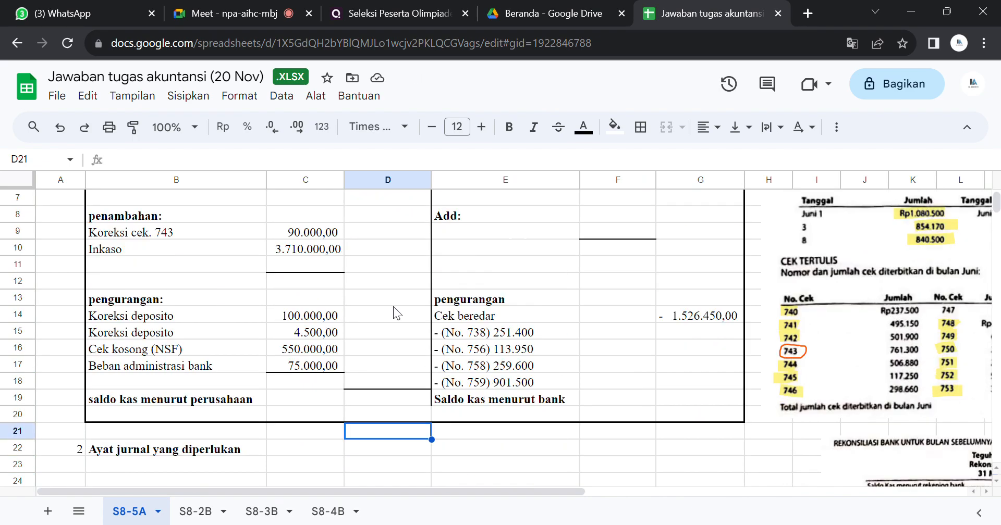
pyautogui.click(323, 369)
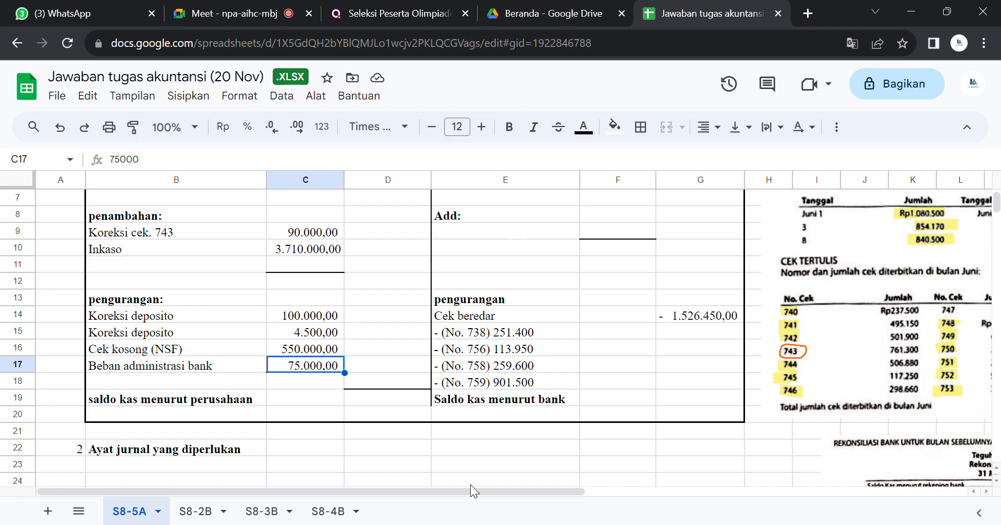
pyautogui.moveTo(467, 486); pyautogui.dragTo(950, 450)
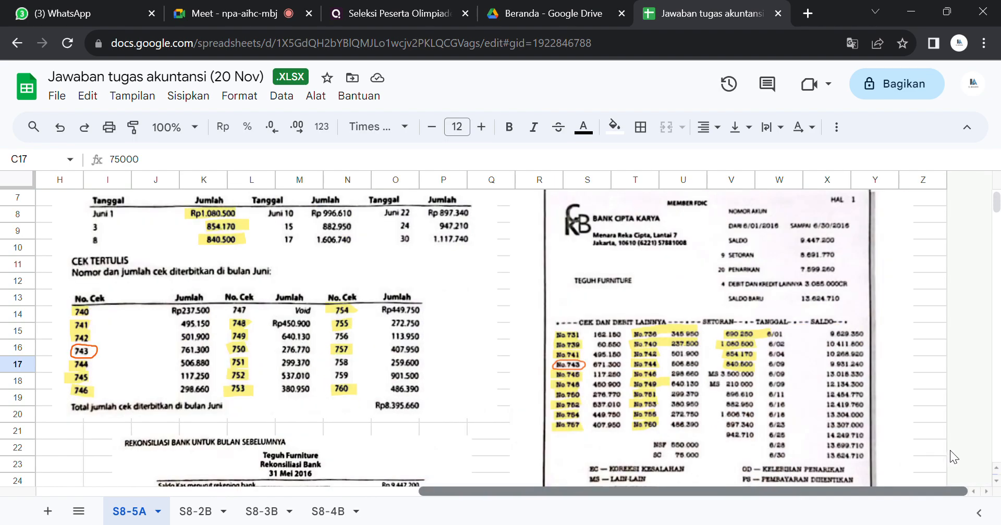
pyautogui.moveTo(996, 206); pyautogui.dragTo(996, 211)
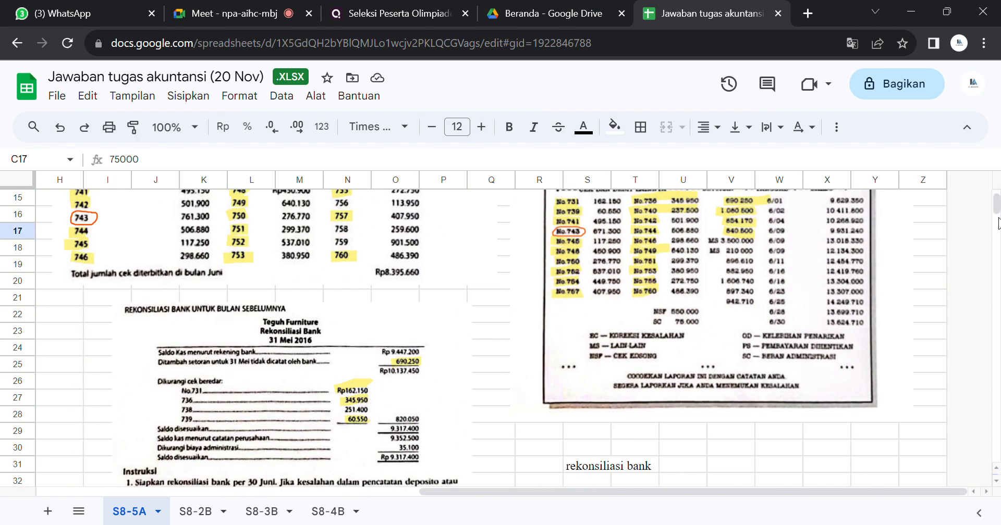
pyautogui.moveTo(996, 211); pyautogui.dragTo(997, 213)
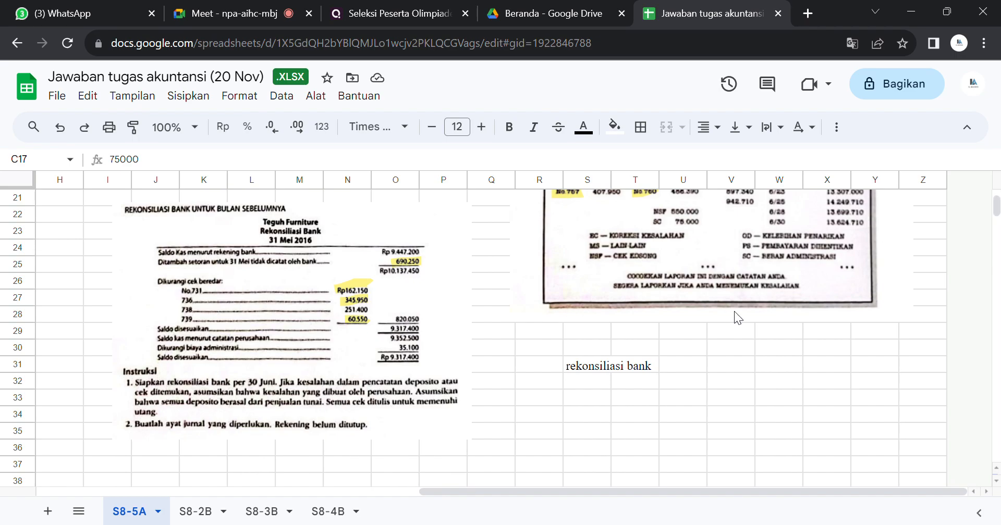
pyautogui.moveTo(996, 208); pyautogui.dragTo(995, 200)
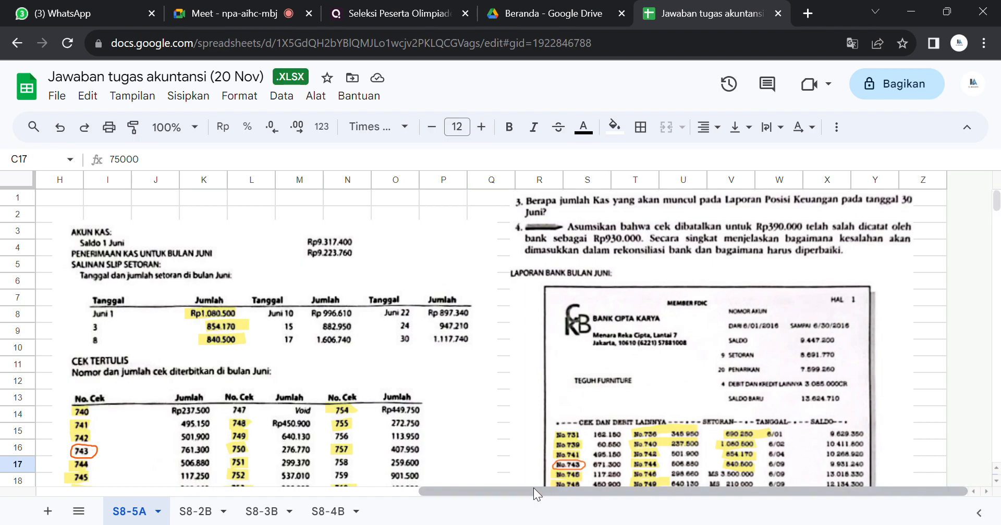
pyautogui.moveTo(533, 487); pyautogui.dragTo(289, 492)
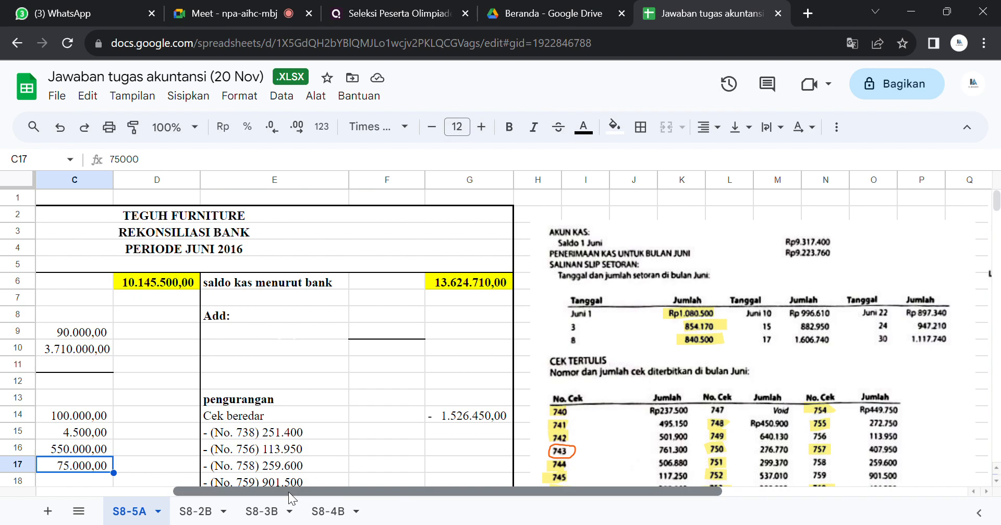
# Step: Check the June deposit slips against the bank statement and set the text colour of E9:F9 to black to reveal Setoran dalam perjalanan
pyautogui.moveTo(288, 492); pyautogui.dragTo(490, 492)
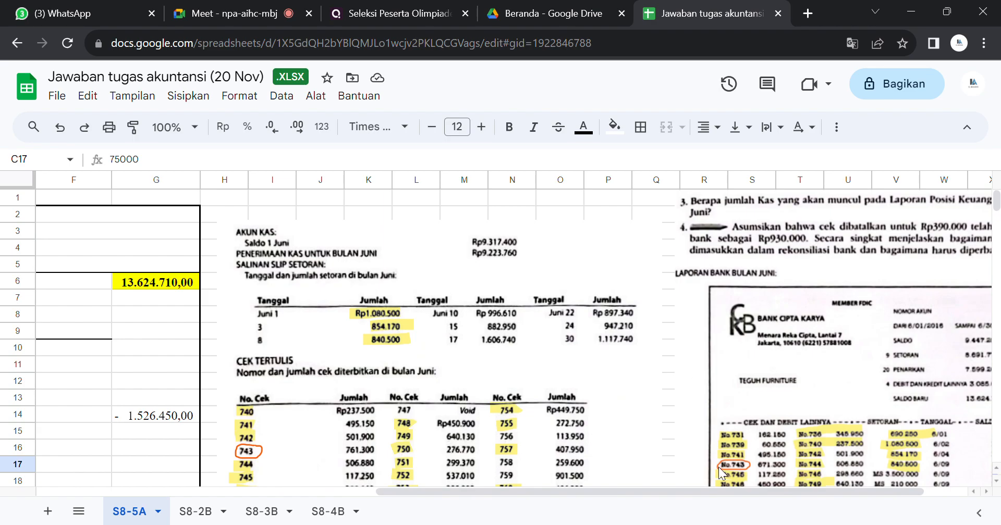
pyautogui.moveTo(691, 493); pyautogui.dragTo(729, 490)
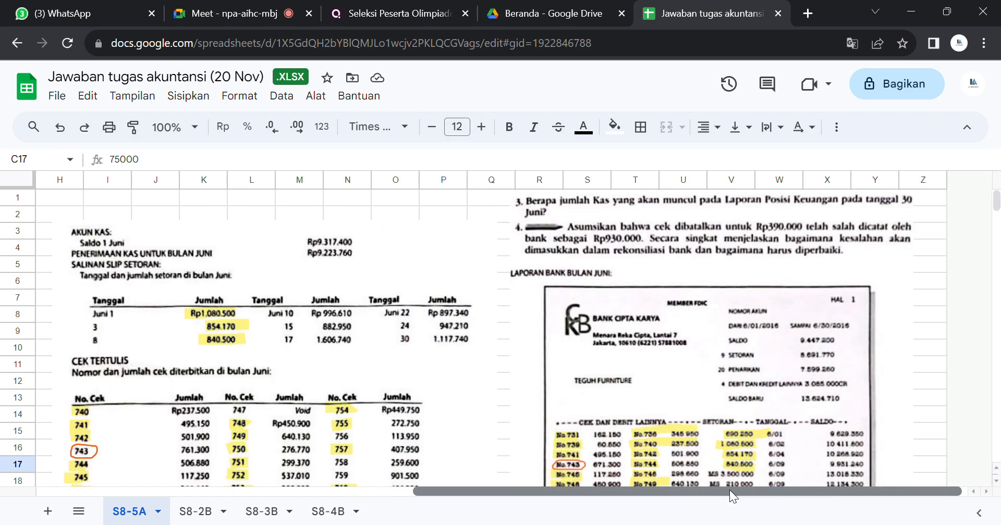
pyautogui.moveTo(995, 203); pyautogui.dragTo(996, 212)
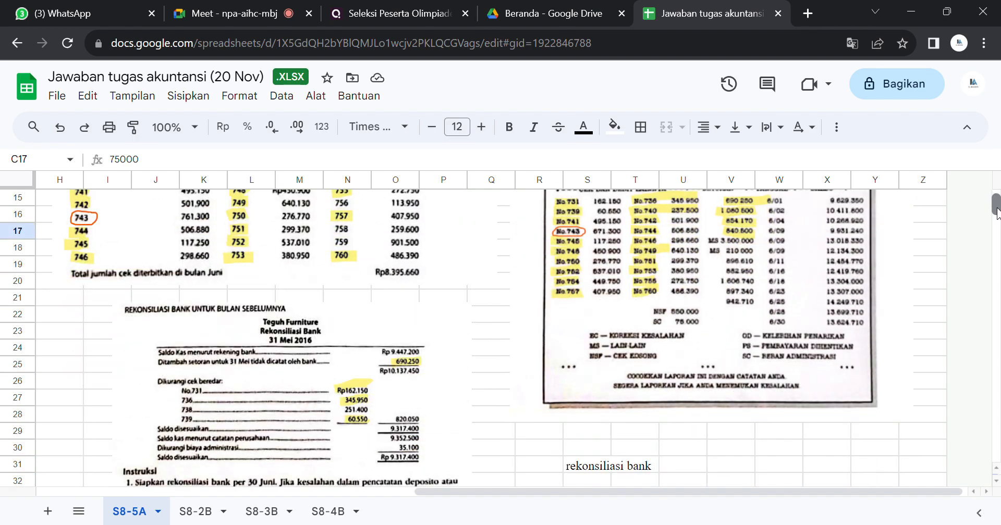
pyautogui.moveTo(563, 491); pyautogui.dragTo(186, 491)
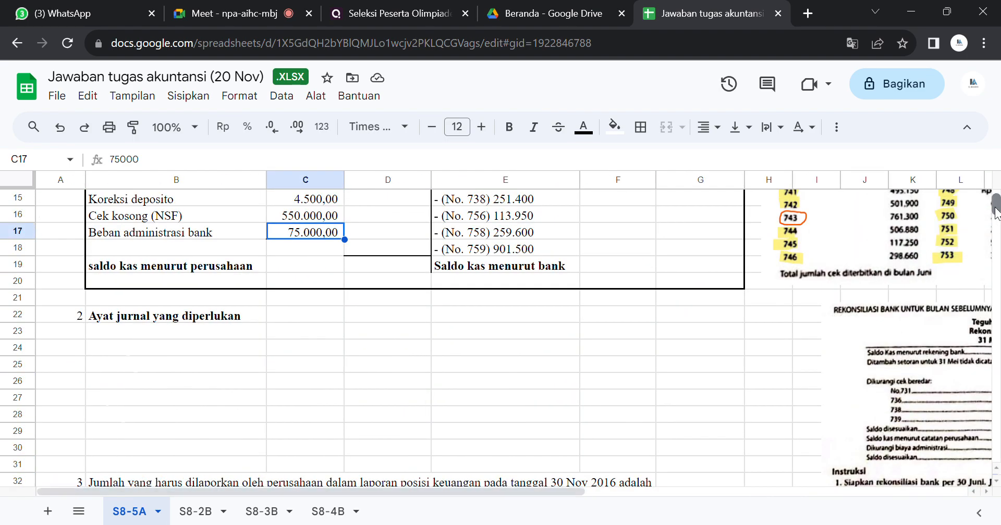
pyautogui.moveTo(996, 207); pyautogui.dragTo(997, 203)
pyautogui.moveTo(469, 335); pyautogui.dragTo(643, 326)
pyautogui.click(579, 131)
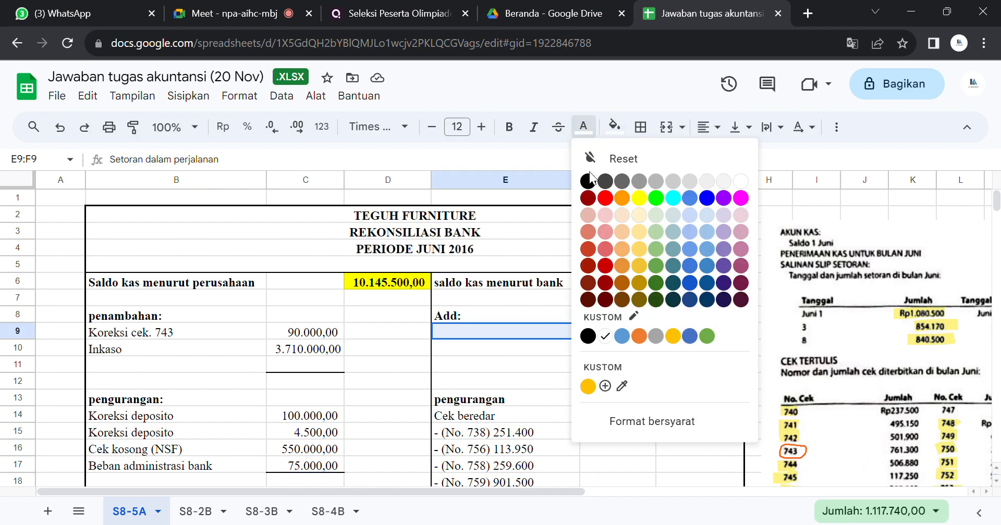
pyautogui.click(589, 197)
pyautogui.click(584, 180)
pyautogui.click(611, 335)
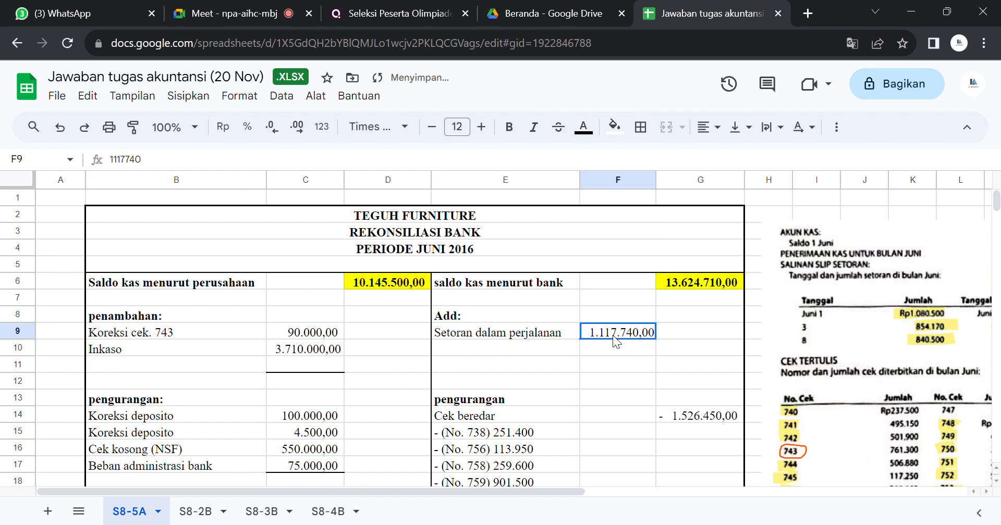
# Step: Compare the deposit in transit with the June deposit slips and the deposits on the bank statement
pyautogui.click(342, 366)
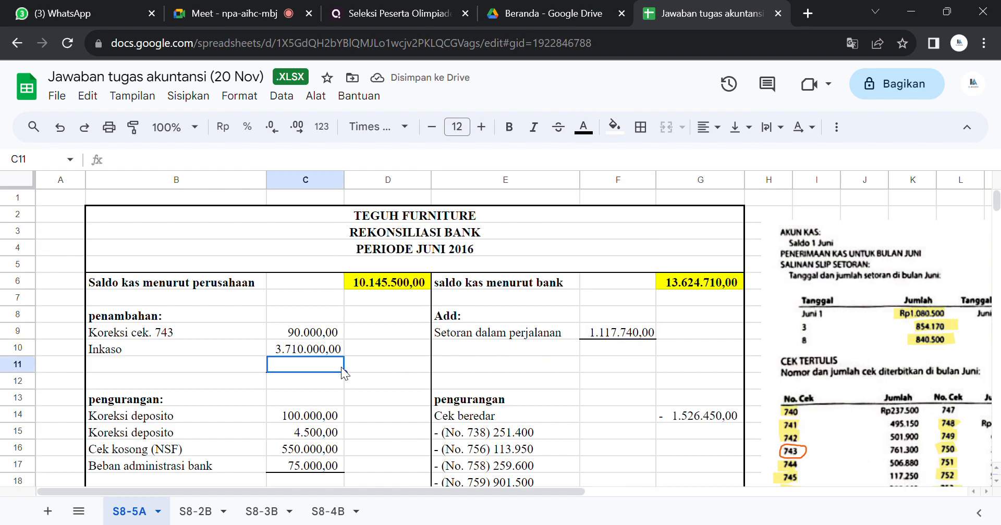
pyautogui.click(598, 352)
pyautogui.press('Right')
pyautogui.press('Right')
pyautogui.press('Right')
pyautogui.press('Right')
pyautogui.press('Right')
pyautogui.press('Right')
pyautogui.press('Right')
pyautogui.press('Right')
pyautogui.press('Right')
pyautogui.press('Right')
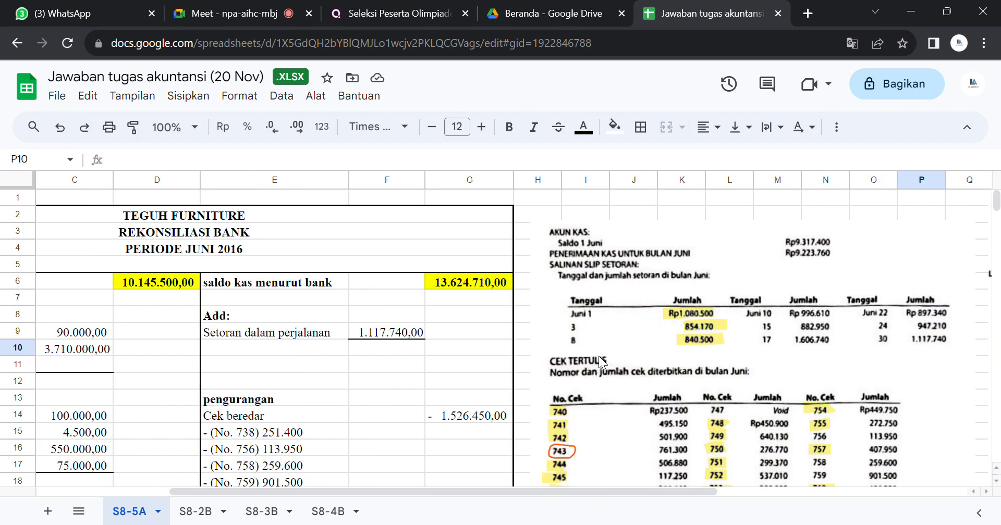
pyautogui.press('Right')
pyautogui.press('Right')
pyautogui.press('Right')
pyautogui.press('Right')
pyautogui.press('Right')
pyautogui.press('Right')
pyautogui.press('Right')
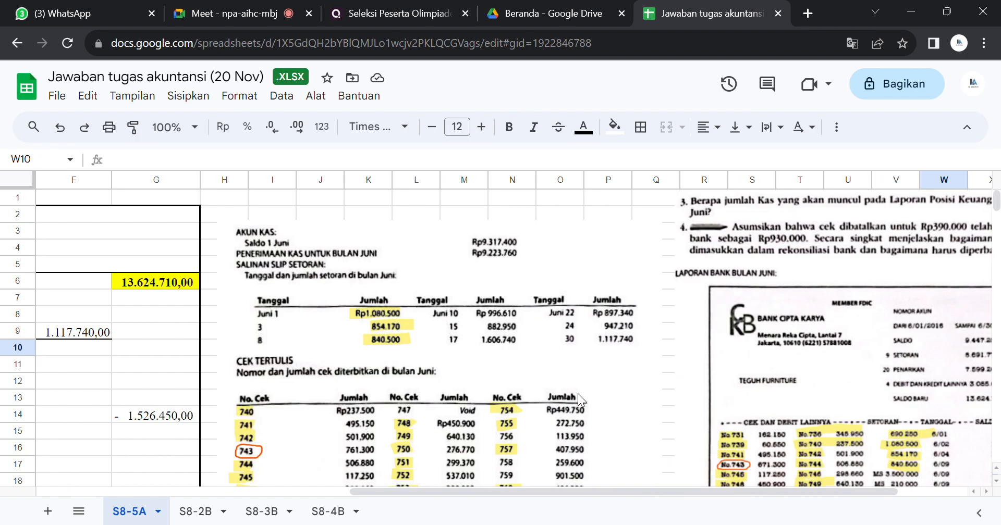
pyautogui.moveTo(546, 491); pyautogui.dragTo(576, 488)
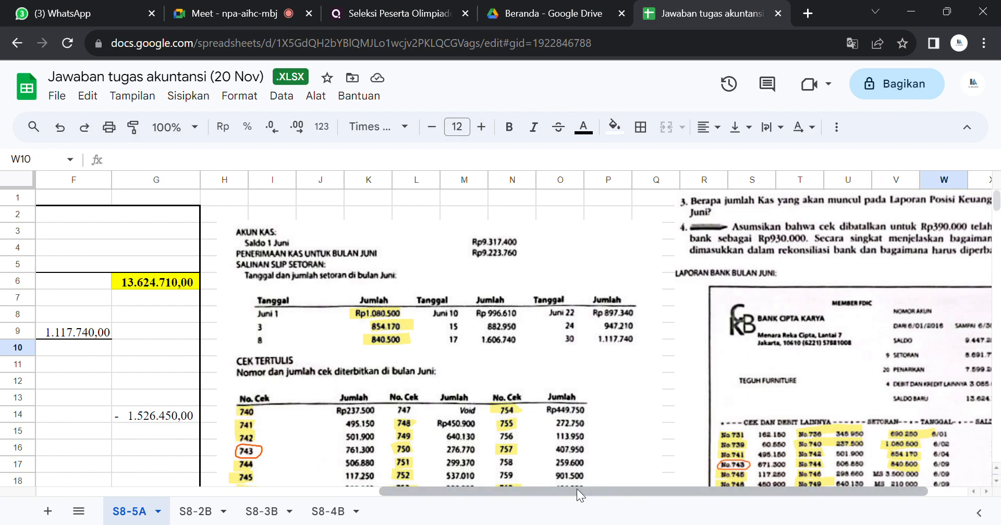
# Step: Replace the "Add:" heading in cell E8 with "Penambahan:"
pyautogui.moveTo(408, 493); pyautogui.dragTo(288, 489)
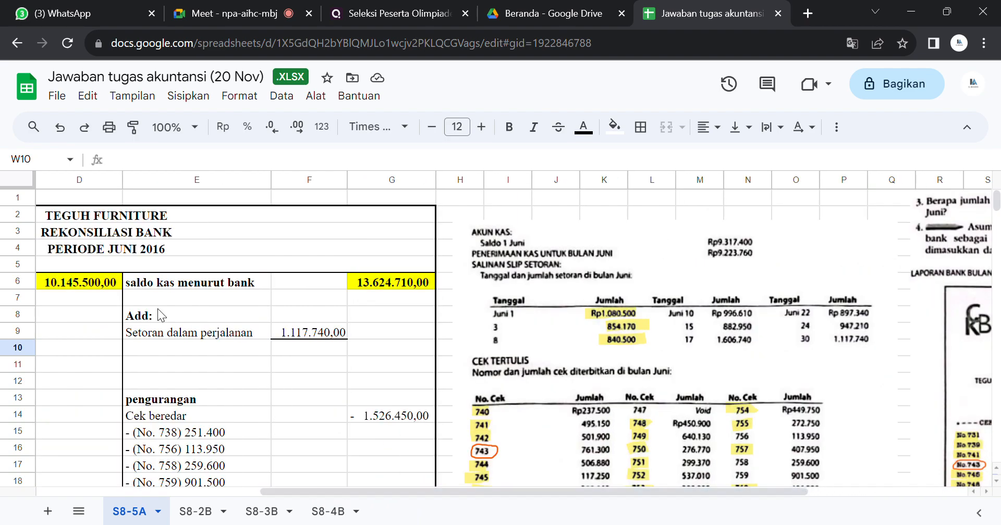
pyautogui.click(156, 337)
pyautogui.click(155, 319)
pyautogui.write('Penambahan')
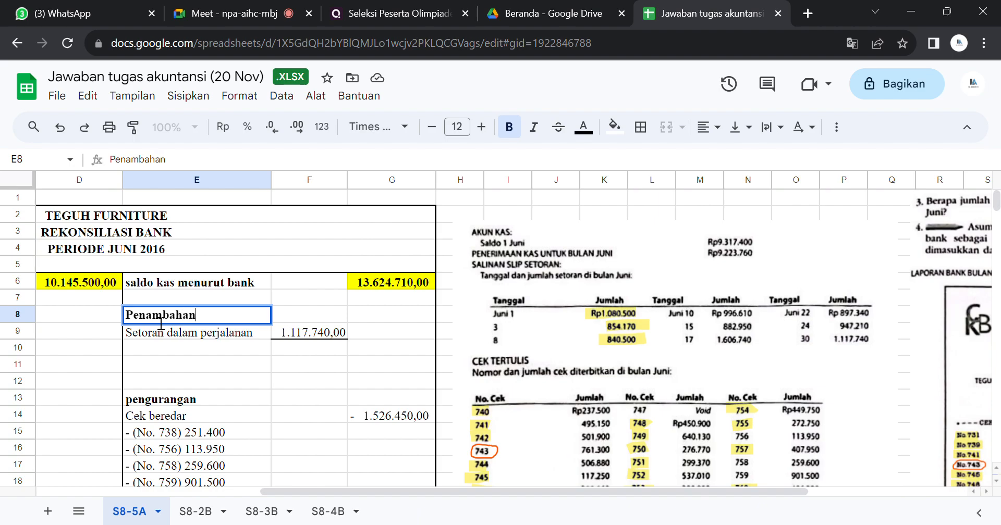
pyautogui.write(':')
pyautogui.press('Return')
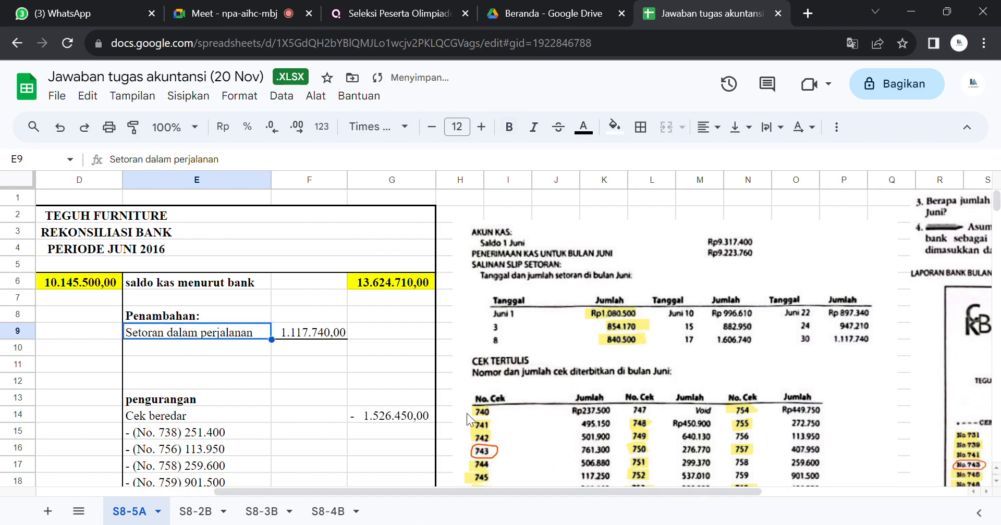
# Step: Review the company-side additions and deductions down to the closing company balance row
pyautogui.moveTo(476, 487); pyautogui.dragTo(312, 490)
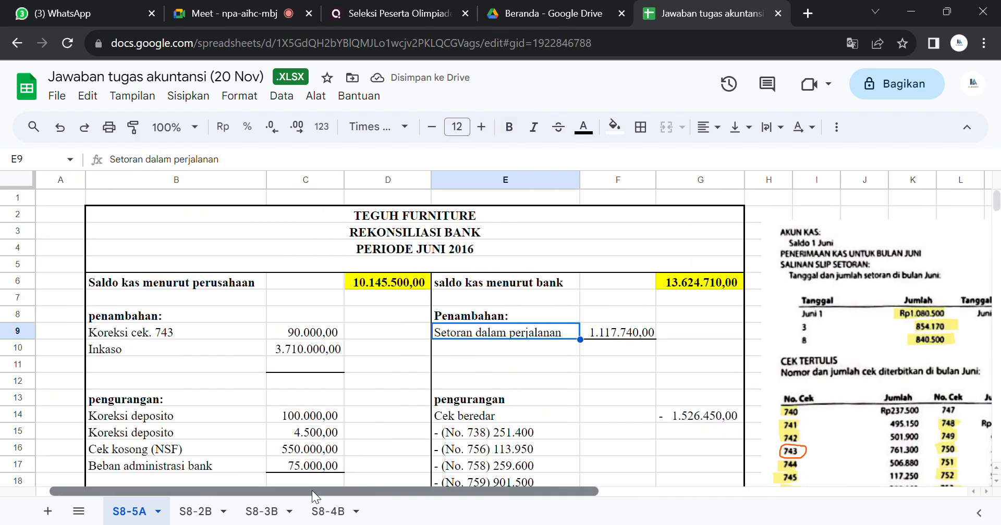
pyautogui.click(217, 365)
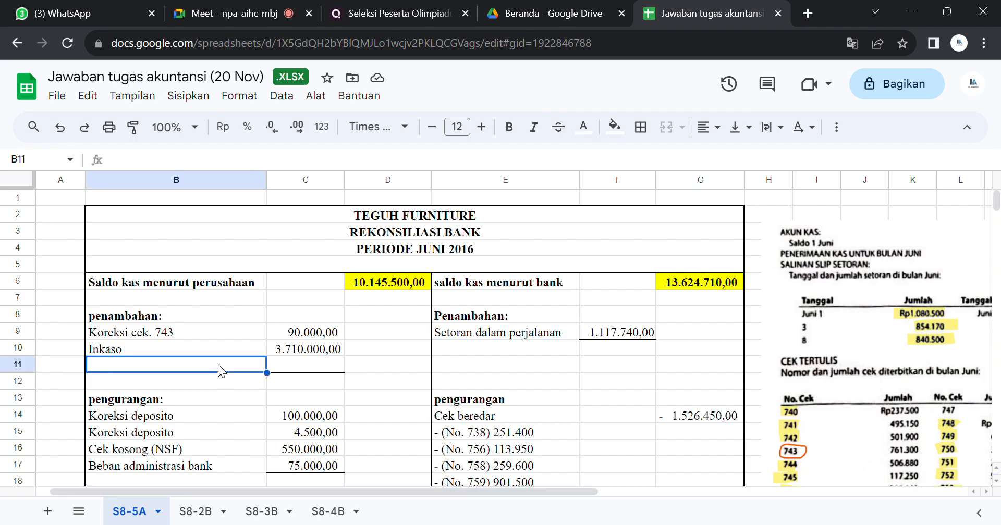
pyautogui.moveTo(217, 364); pyautogui.dragTo(293, 363)
pyautogui.press('Down')
pyautogui.press('Down')
pyautogui.press('Down')
pyautogui.press('Down')
pyautogui.press('Down')
pyautogui.press('Down')
pyautogui.press('Down')
pyautogui.press('Down')
pyautogui.press('Down')
pyautogui.press('Down')
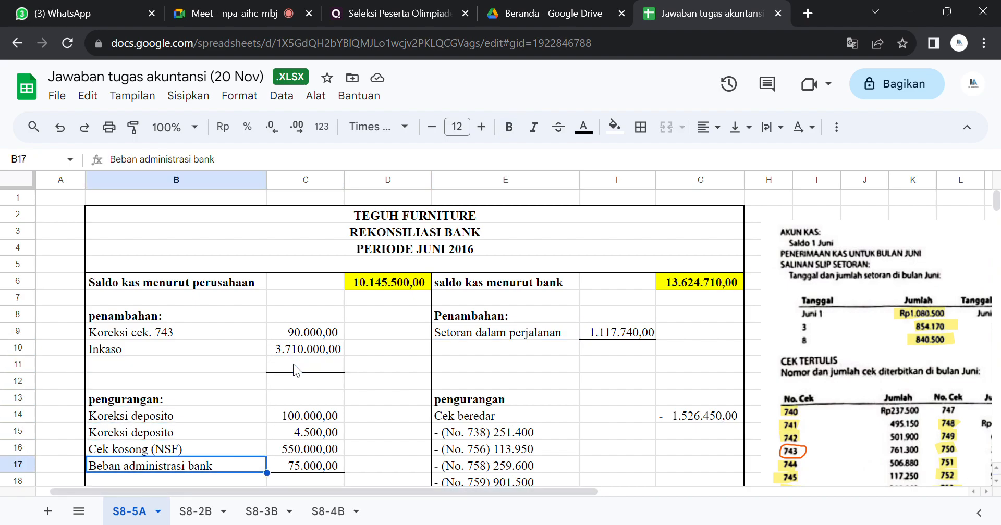
pyautogui.press('Up')
pyautogui.press('Up')
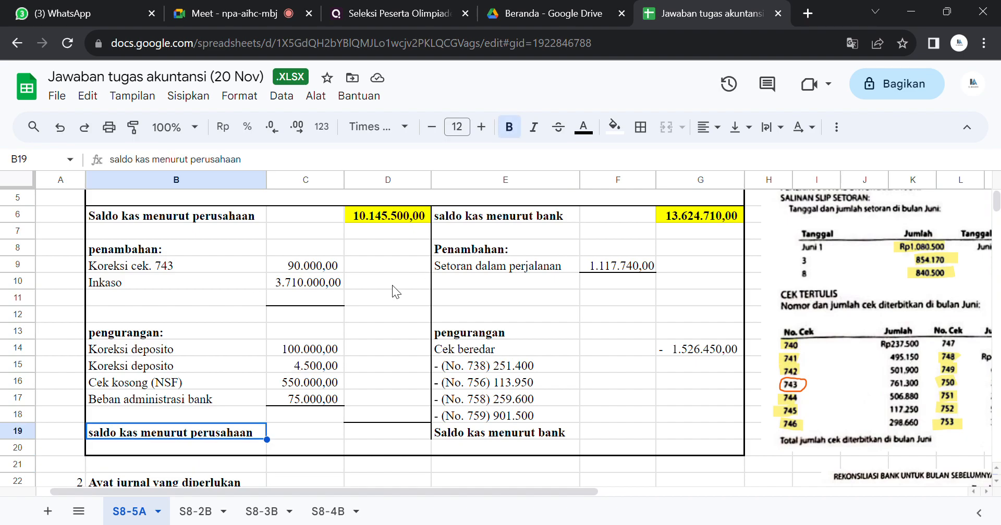
# Step: Set the text colour of cell D12 to black to reveal the total of the company-side additions
pyautogui.click(389, 314)
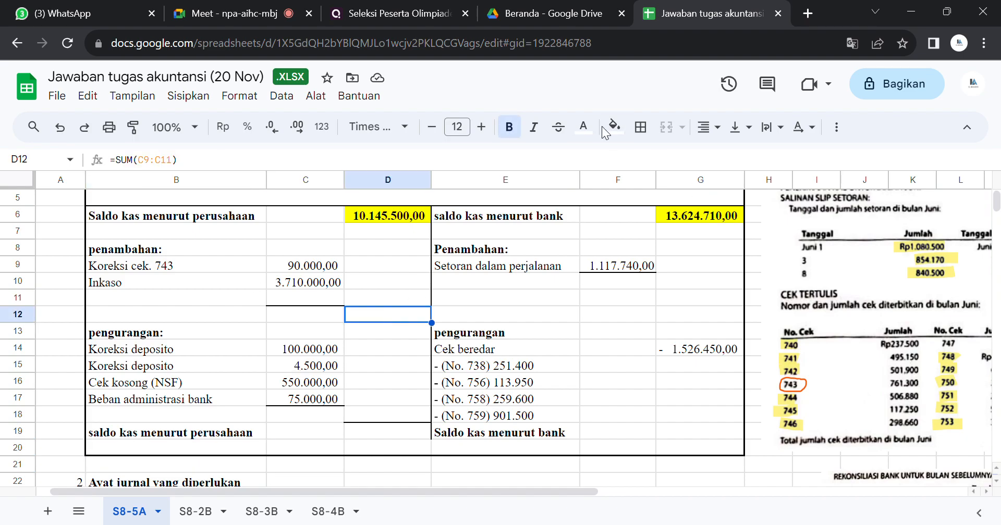
pyautogui.click(584, 127)
pyautogui.click(588, 183)
pyautogui.click(600, 183)
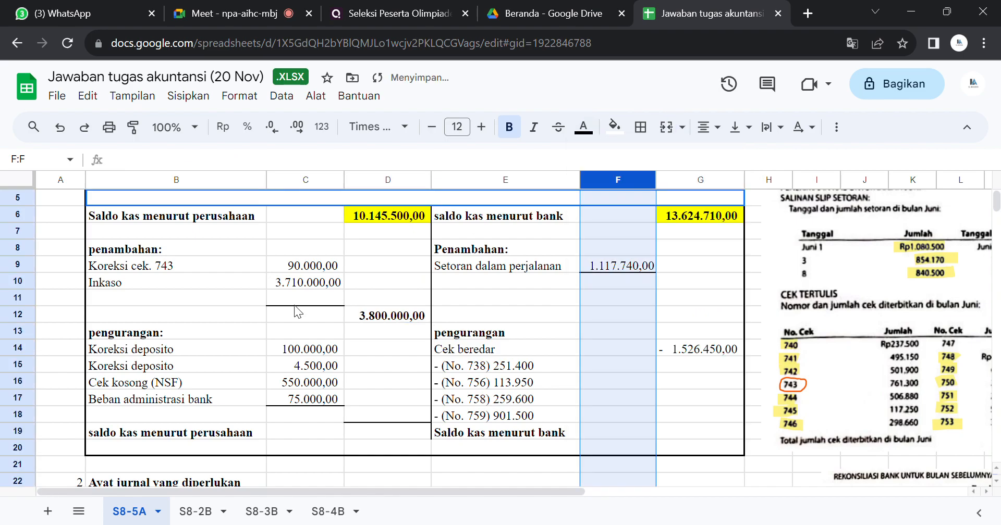
pyautogui.click(465, 312)
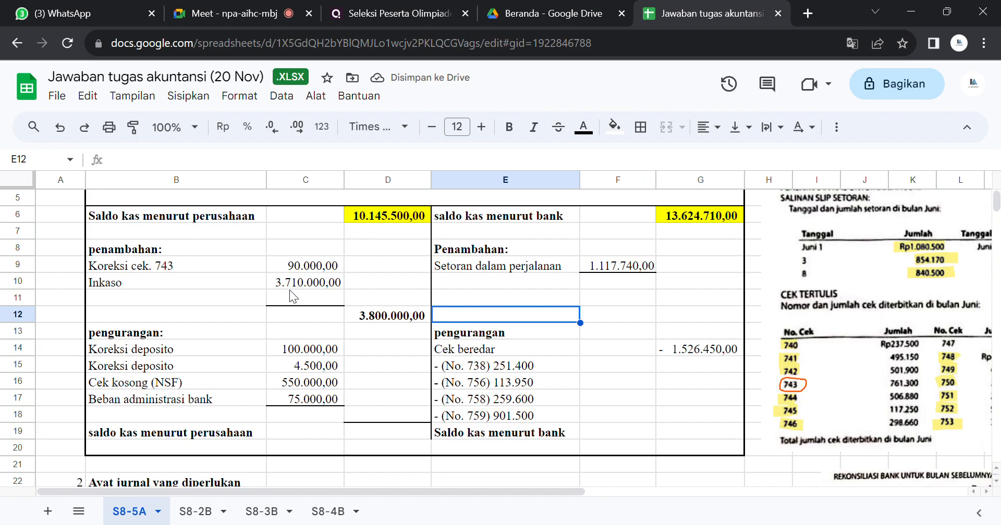
# Step: Check the additions total and set the text colour of cell D18 to black to reveal the total company-side deductions
pyautogui.moveTo(223, 294); pyautogui.dragTo(296, 298)
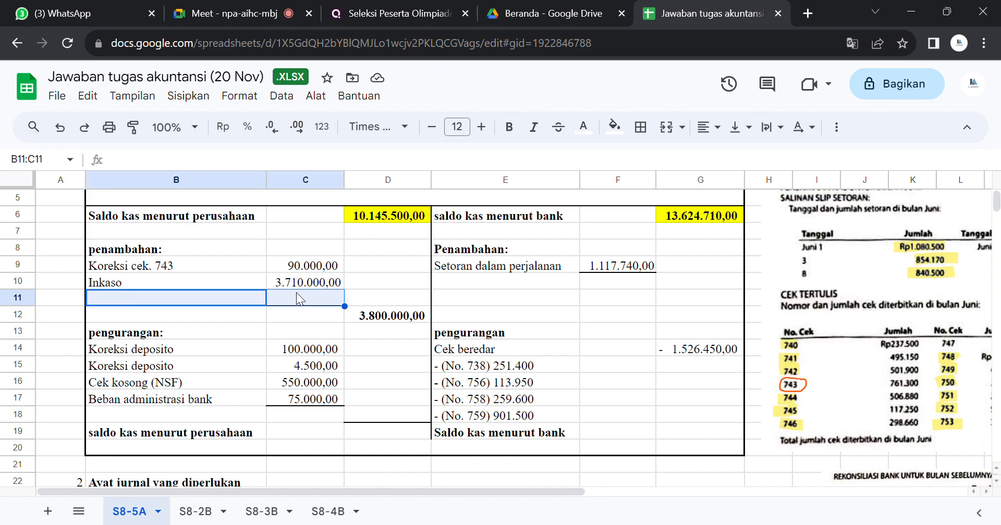
pyautogui.click(330, 333)
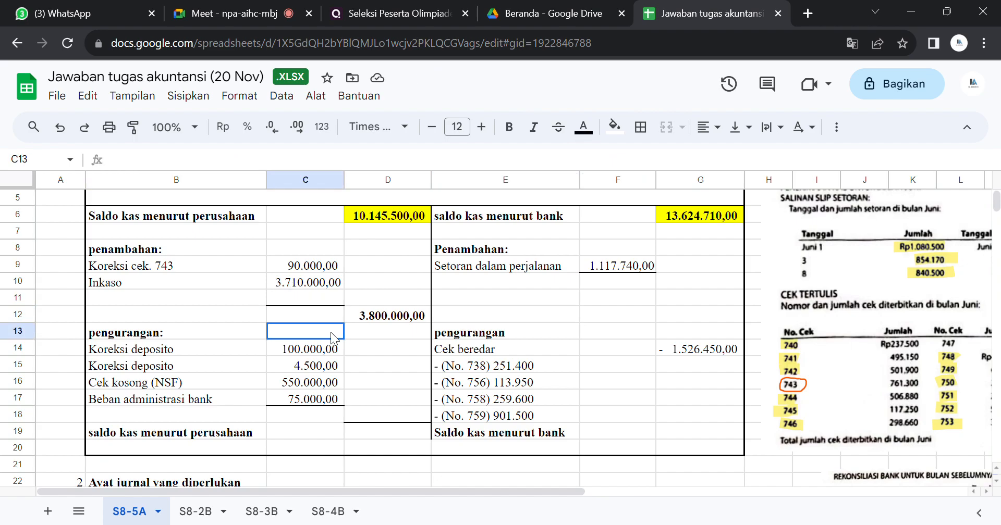
pyautogui.click(373, 319)
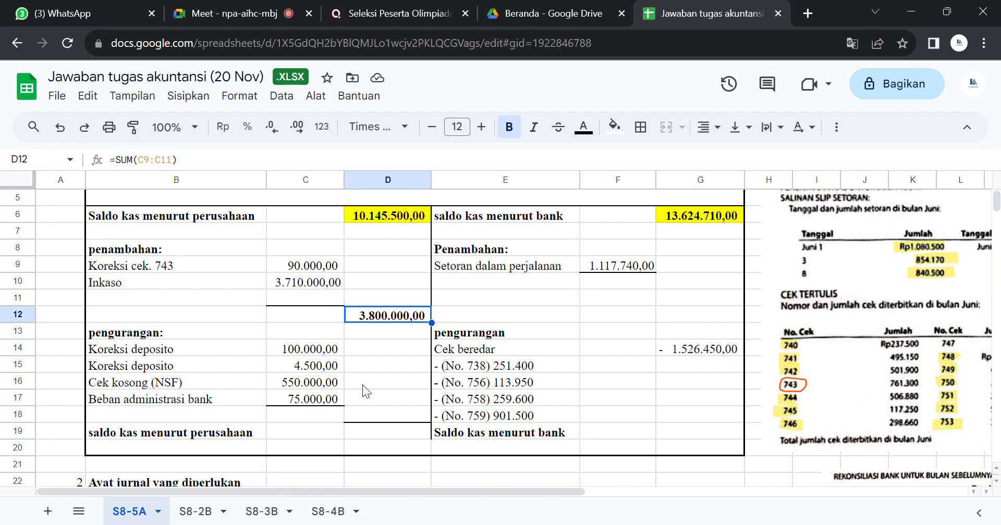
pyautogui.click(378, 413)
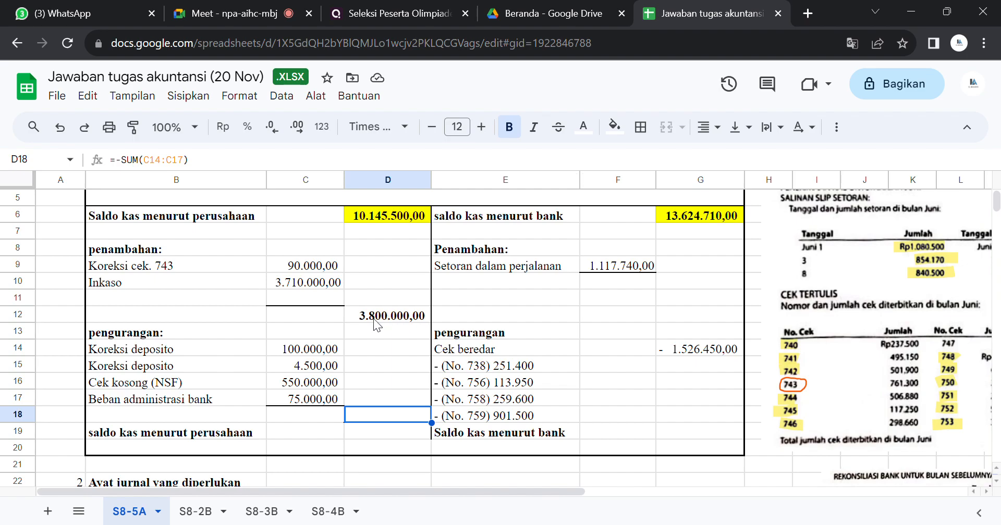
pyautogui.click(592, 129)
pyautogui.click(588, 181)
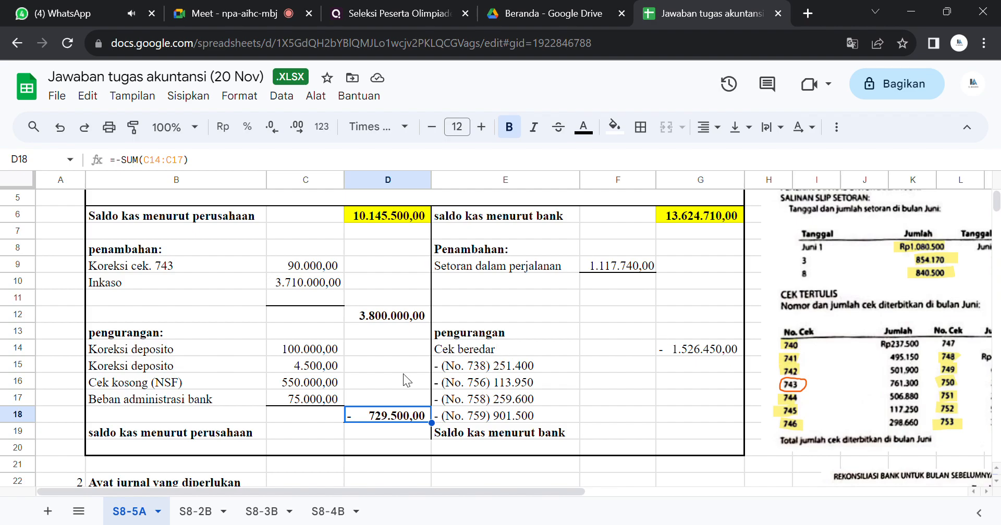
# Step: Check the opening company balance and additions total, and set the text colour of D19 to black to reveal the adjusted company balance
pyautogui.click(361, 221)
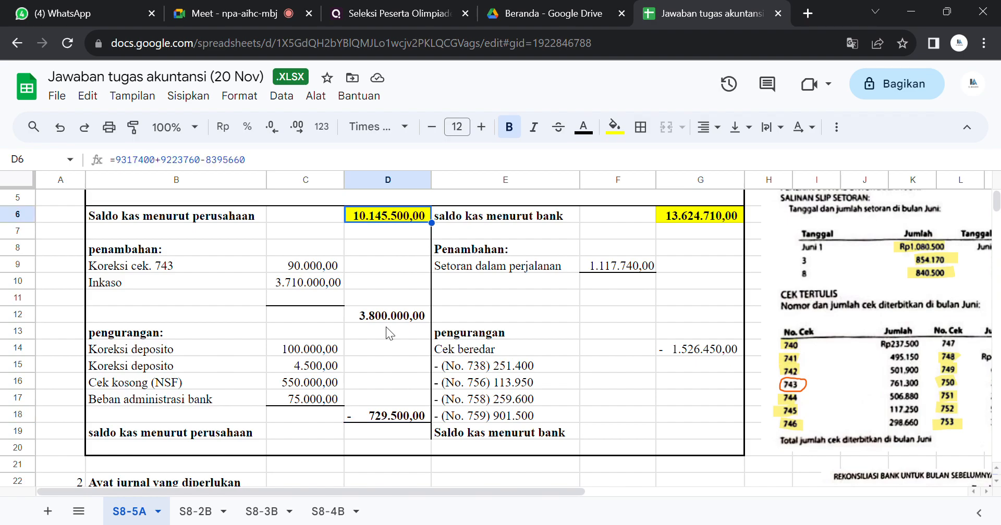
pyautogui.click(371, 316)
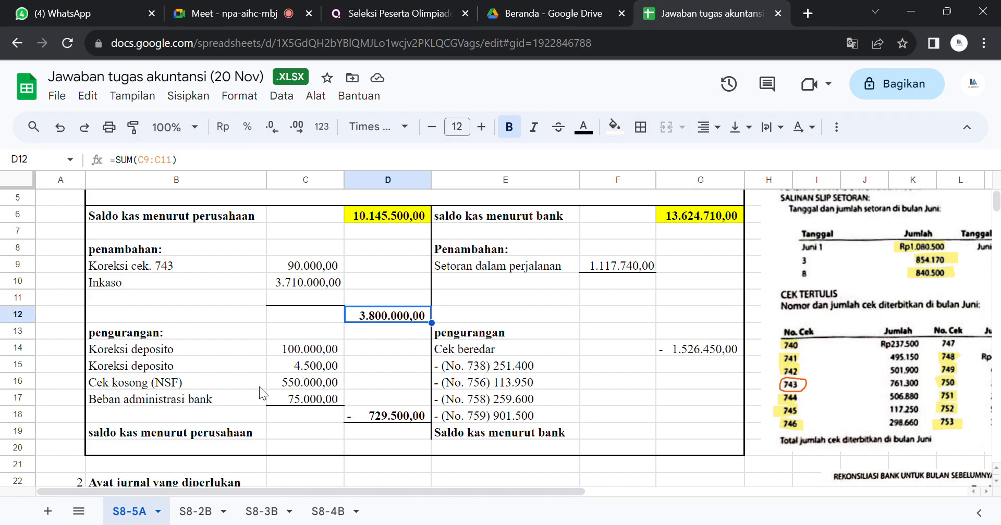
pyautogui.click(405, 427)
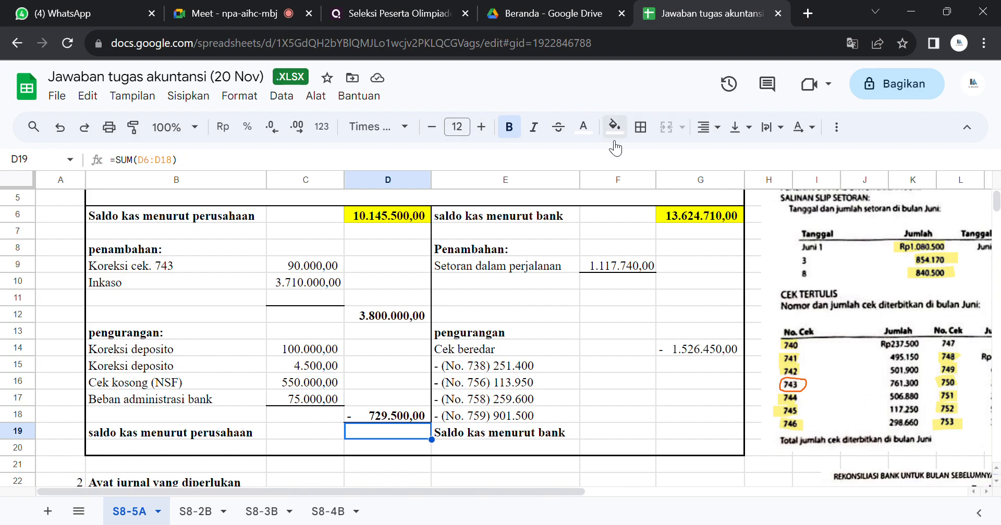
pyautogui.click(583, 126)
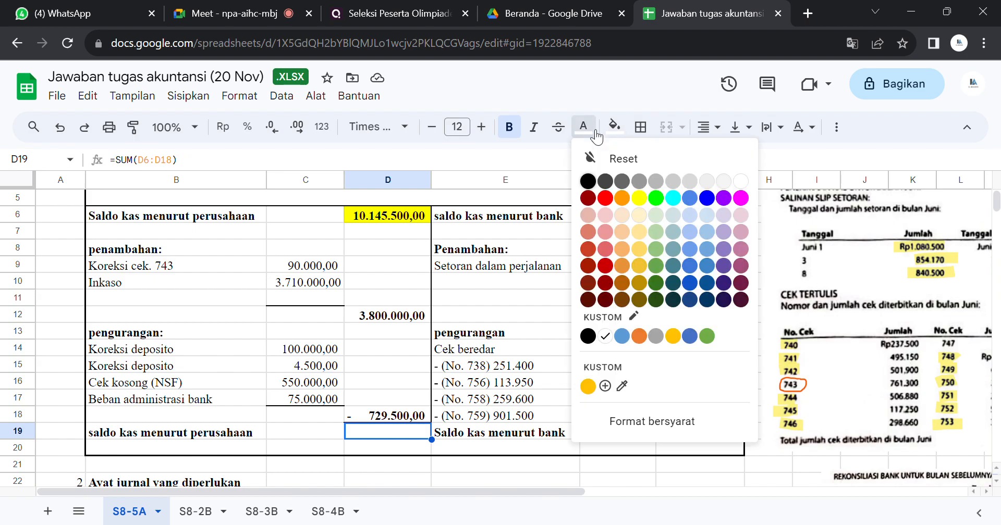
pyautogui.click(587, 180)
# Step: Set the text colour of cell G19 to black to reveal the adjusted cash balance per bank
pyautogui.click(689, 430)
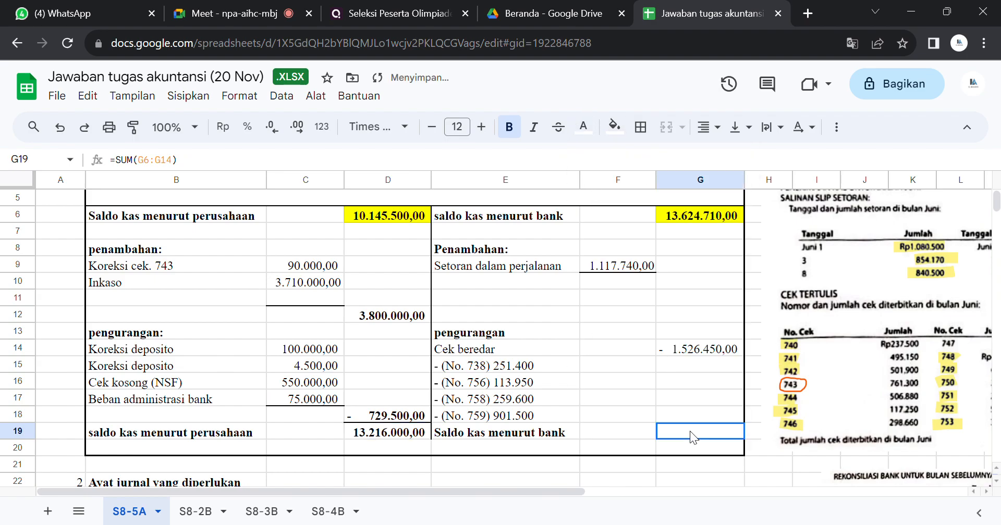
pyautogui.click(584, 130)
pyautogui.click(587, 173)
pyautogui.click(590, 182)
pyautogui.click(577, 387)
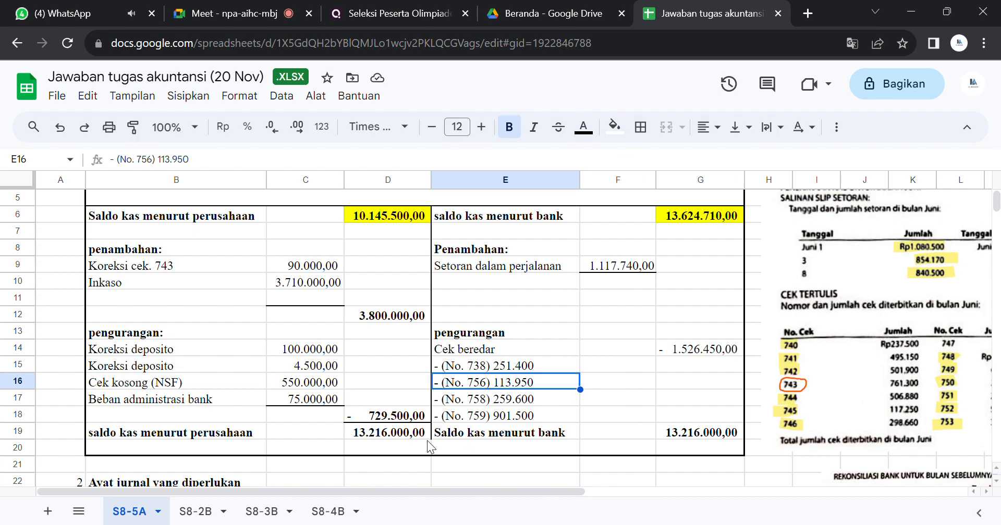
# Step: Check both cash balances and set the text colour of cell G10 to black to reveal the total of the bank-side additions
pyautogui.click(377, 436)
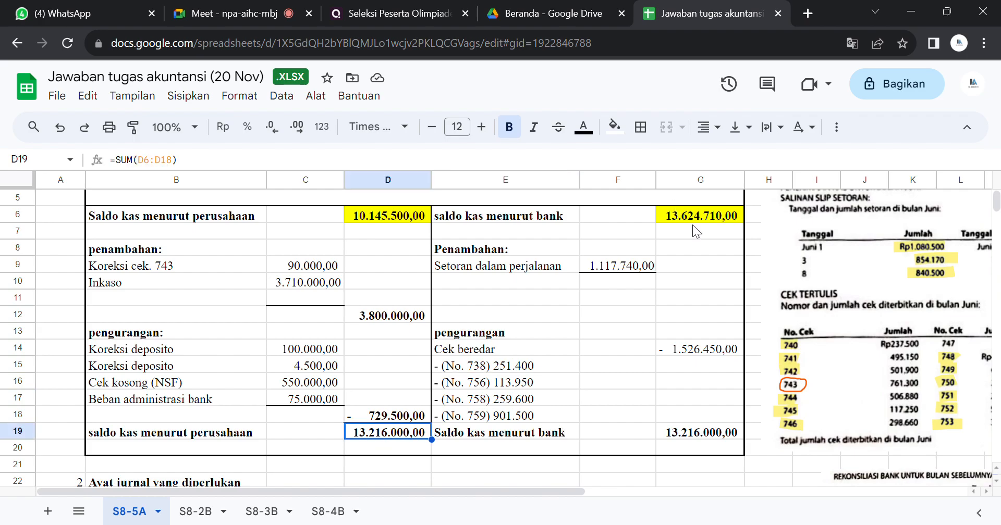
pyautogui.click(662, 221)
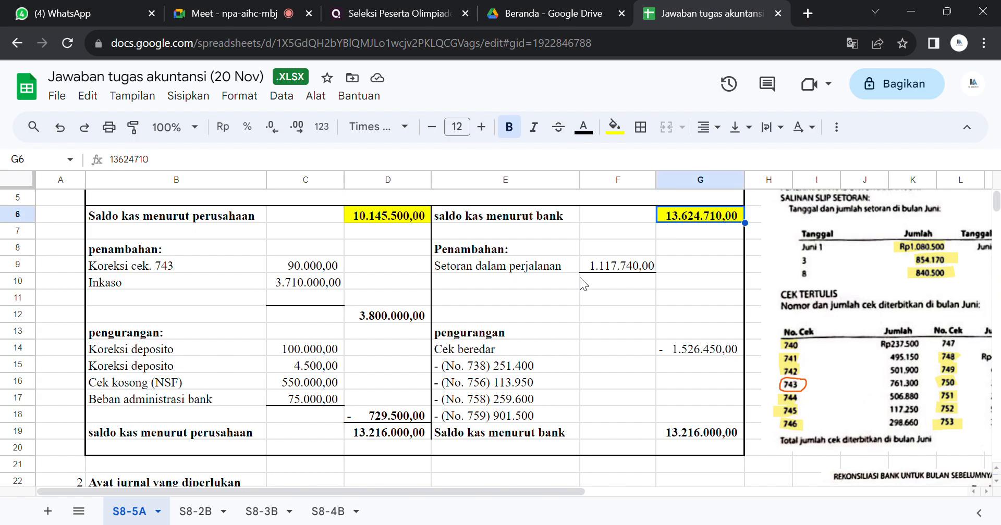
pyautogui.click(663, 281)
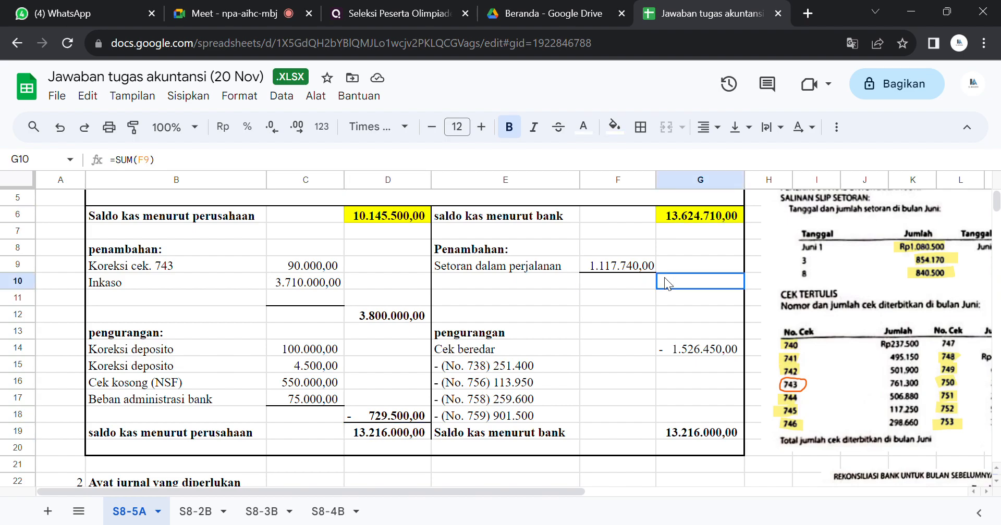
pyautogui.click(593, 132)
pyautogui.click(592, 182)
pyautogui.click(659, 304)
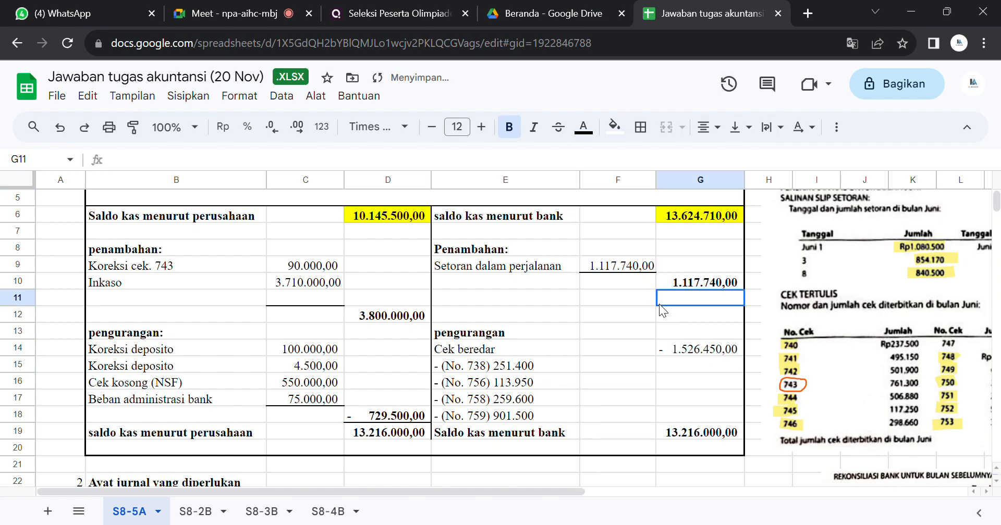
# Step: Check the bank-side additions and outstanding checks, and examine the previous month's reconciliation and instructions in the source documents
pyautogui.click(685, 285)
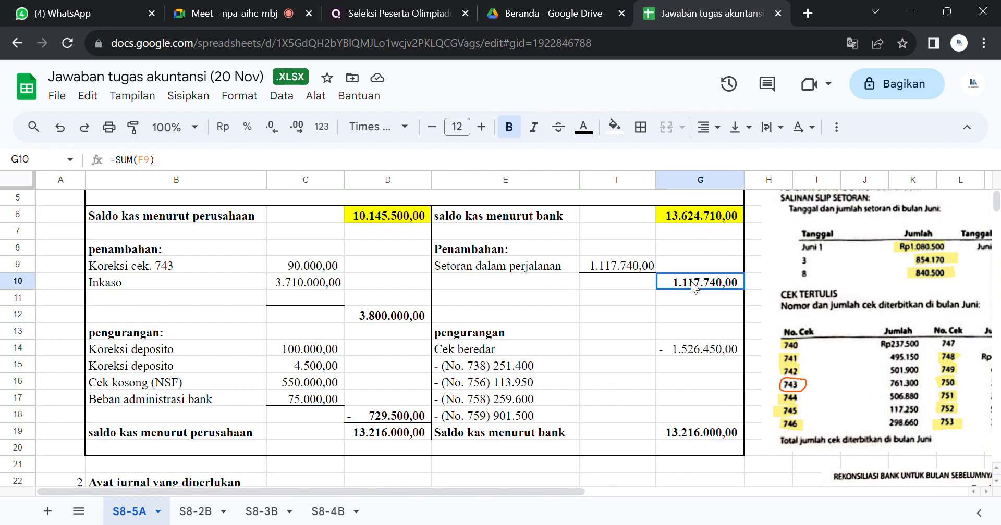
pyautogui.click(704, 351)
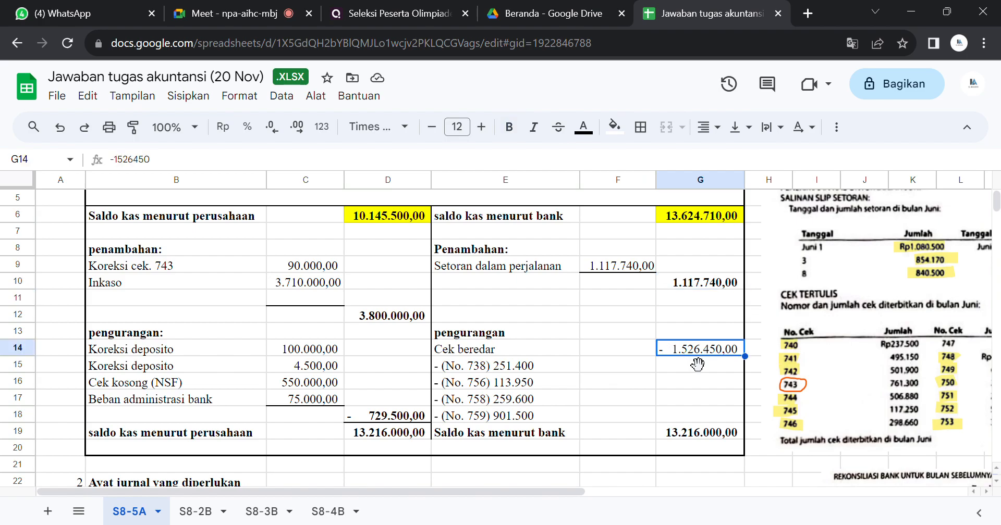
pyautogui.click(665, 415)
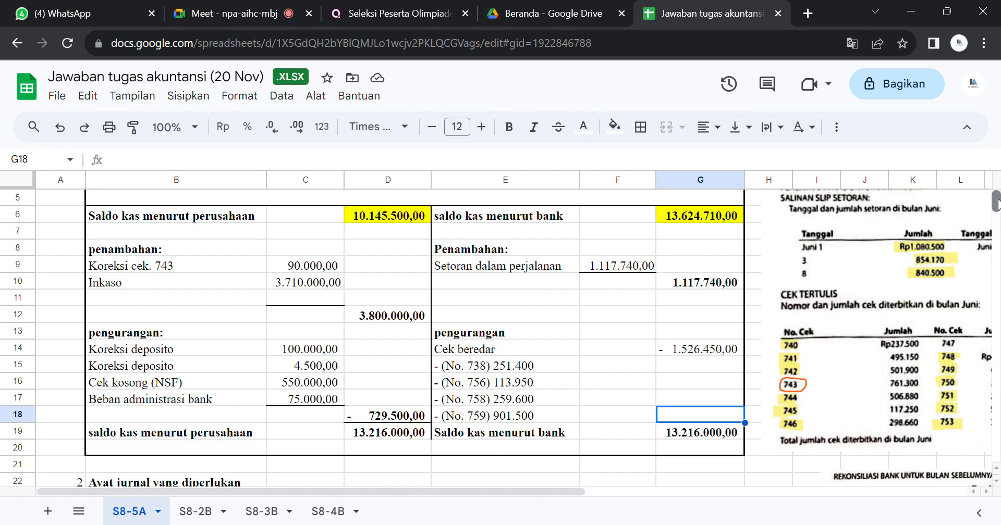
pyautogui.scroll(2, 997, 204)
pyautogui.scroll(-7, 818, 381)
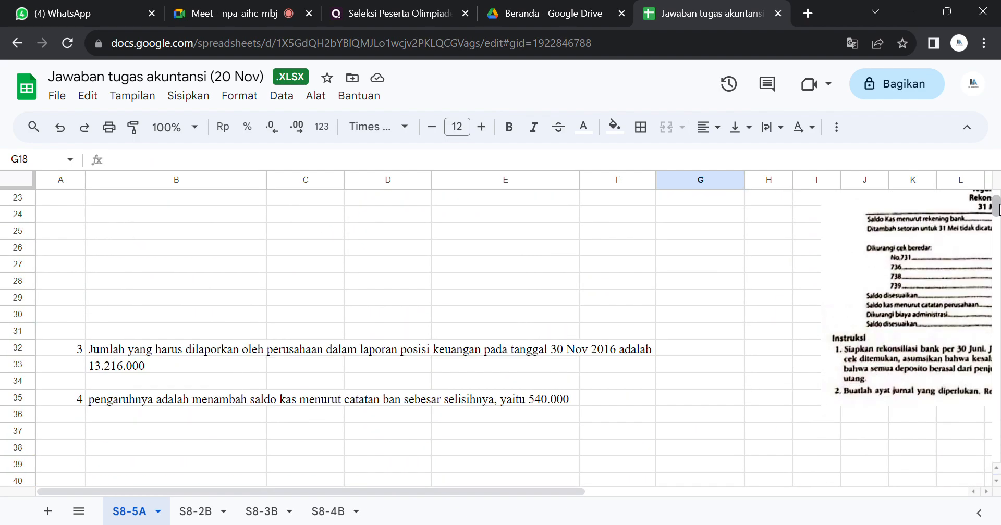
pyautogui.moveTo(563, 488); pyautogui.dragTo(974, 455)
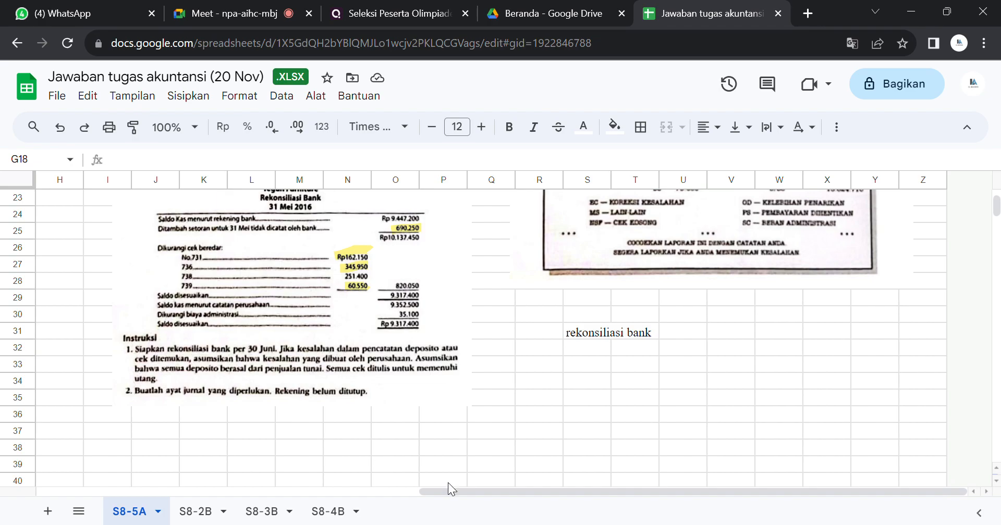
pyautogui.moveTo(448, 492); pyautogui.dragTo(11, 471)
pyautogui.moveTo(999, 232); pyautogui.dragTo(995, 198)
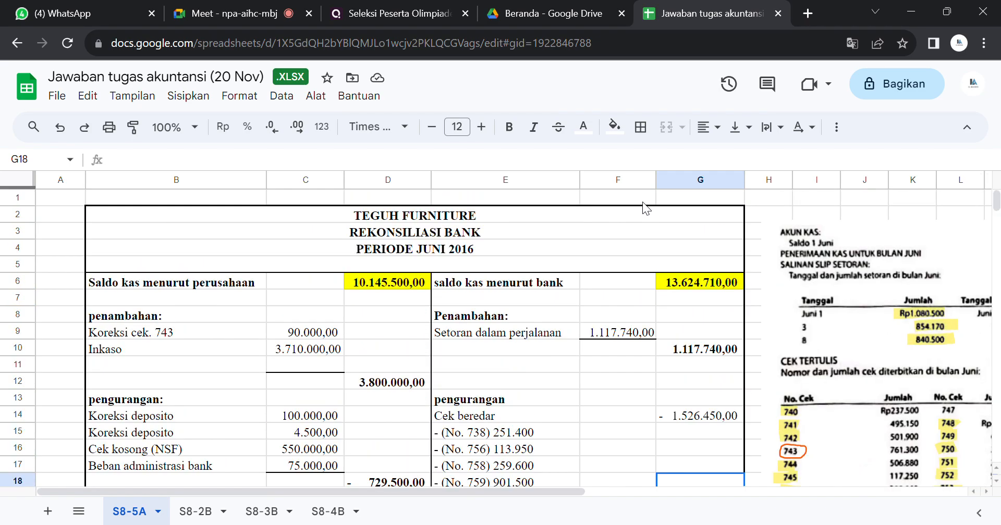
# Step: Review the company-side and bank-side adjustments in the reconciliation and the section for the required journal entries
pyautogui.moveTo(162, 297); pyautogui.dragTo(377, 475)
pyautogui.click(179, 390)
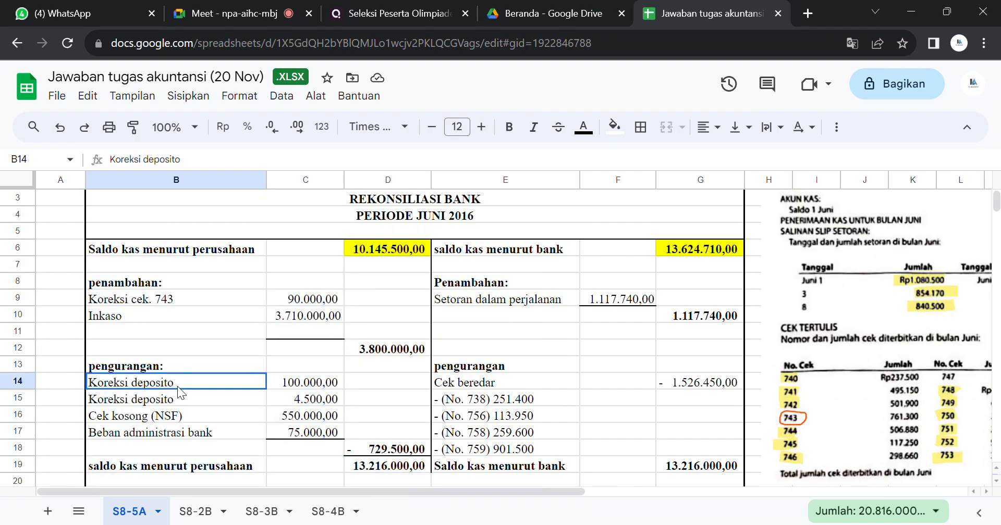
pyautogui.moveTo(511, 287); pyautogui.dragTo(914, 246)
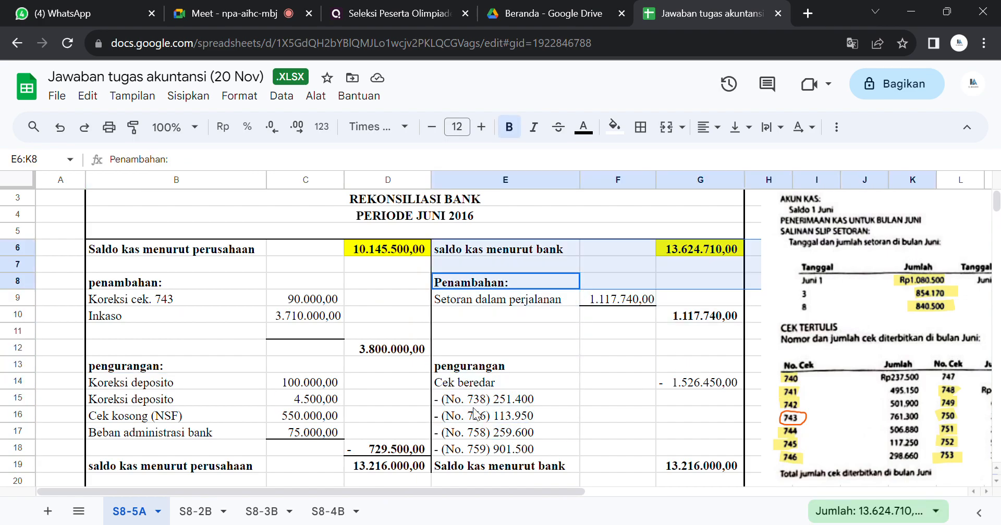
pyautogui.click(398, 414)
pyautogui.press('Down')
pyautogui.press('Down')
pyautogui.press('Down')
pyautogui.press('Down')
pyautogui.press('Down')
pyautogui.press('Down')
pyautogui.press('Down')
pyautogui.press('Down')
pyautogui.press('Down')
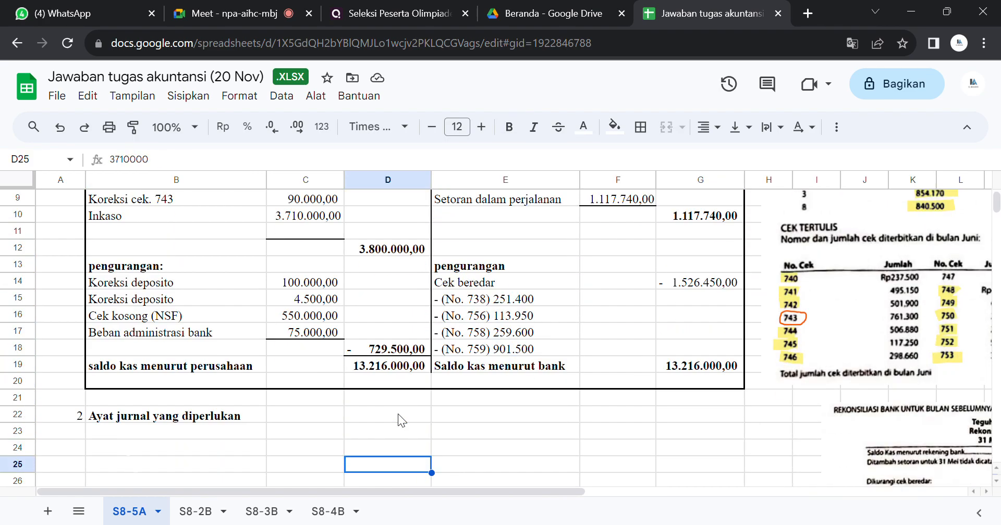
pyautogui.press('Up')
pyautogui.press('Up')
pyautogui.press('Up')
pyautogui.press('Up')
pyautogui.press('Up')
pyautogui.press('Up')
pyautogui.press('Up')
pyautogui.press('Up')
pyautogui.press('Up')
pyautogui.press('Up')
pyautogui.press('Up')
pyautogui.press('Up')
pyautogui.press('Up')
pyautogui.press('Up')
pyautogui.press('Up')
pyautogui.press('Up')
pyautogui.press('Up')
pyautogui.press('Up')
pyautogui.press('Up')
pyautogui.press('Up')
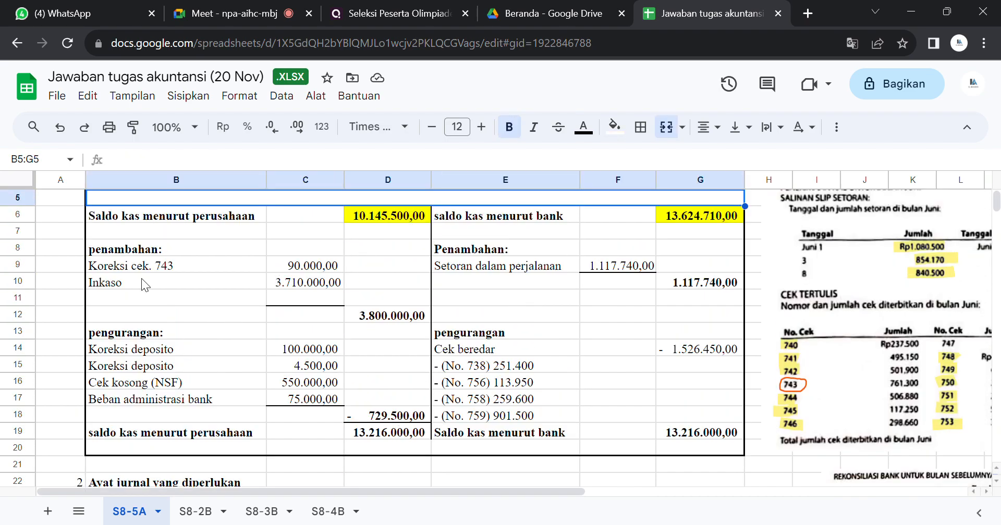
# Step: Check the company-side additions and set the text colour of cell B23 to black to reveal the Kas journal account
pyautogui.click(111, 248)
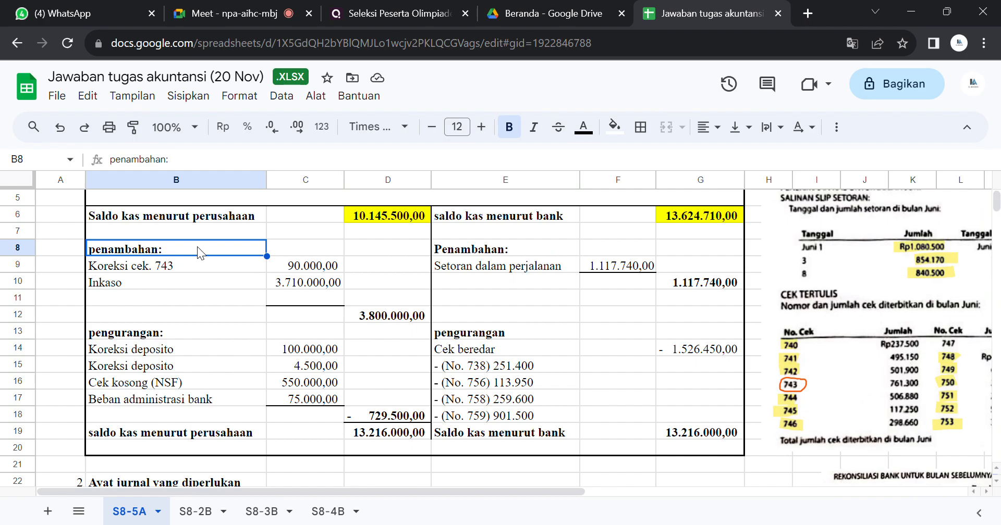
pyautogui.press('Down')
pyautogui.press('Down')
pyautogui.press('Down')
pyautogui.press('Down')
pyautogui.press('Down')
pyautogui.press('Down')
pyautogui.press('Down')
pyautogui.press('Down')
pyautogui.press('Down')
pyautogui.press('Down')
pyautogui.press('Down')
pyautogui.press('Down')
pyautogui.press('Down')
pyautogui.press('Down')
pyautogui.press('Down')
pyautogui.press('Down')
pyautogui.press('Up')
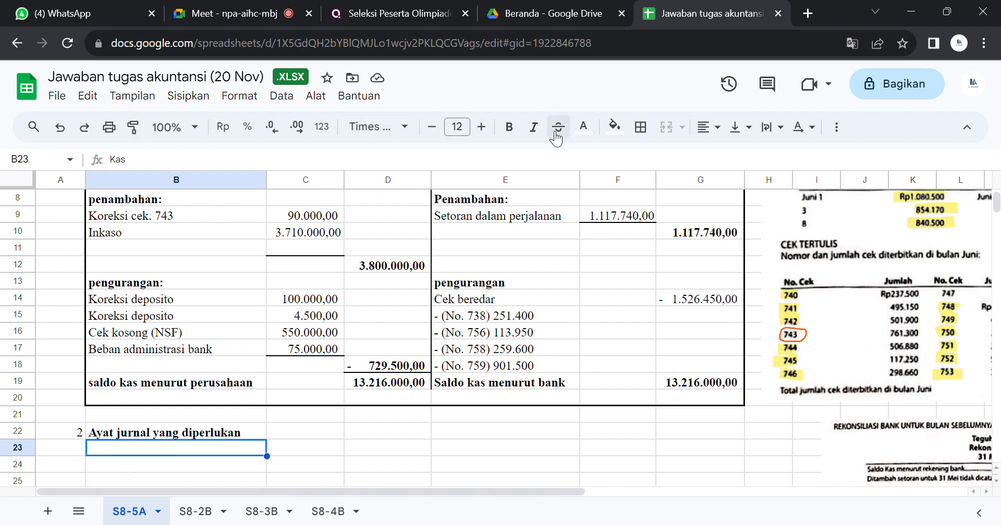
pyautogui.click(592, 129)
pyautogui.click(587, 182)
# Step: Check the company-side additions total and set the text colour of cell C23 to black to reveal the Kas debit amount
pyautogui.click(398, 268)
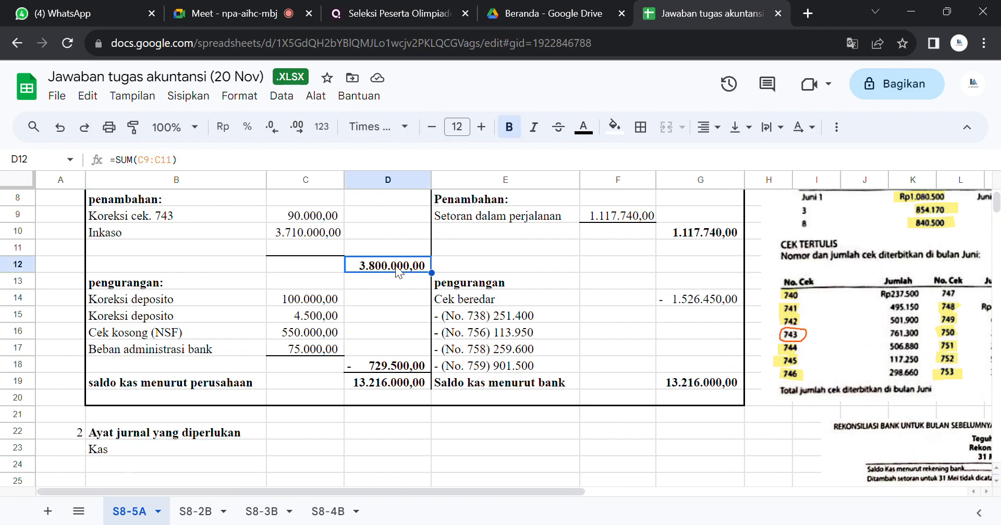
pyautogui.click(292, 446)
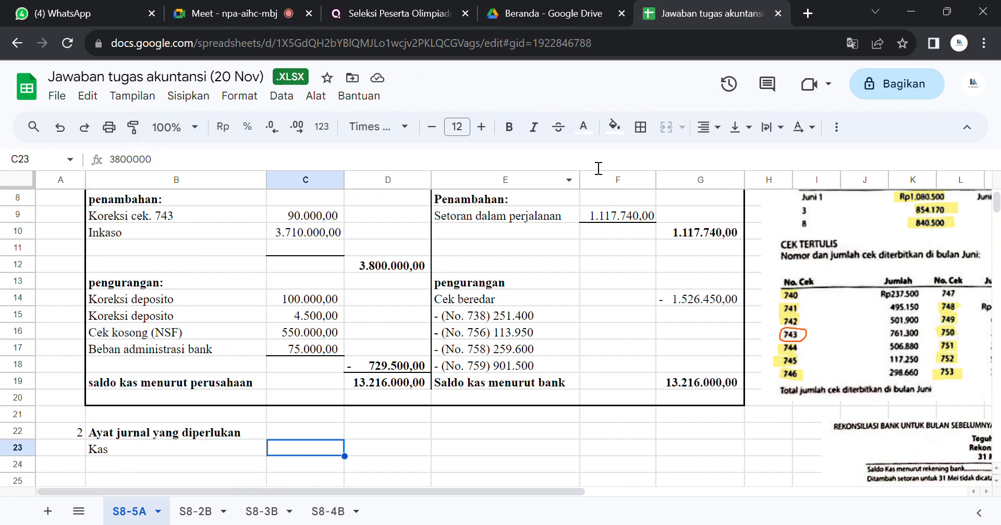
pyautogui.click(596, 127)
pyautogui.click(587, 178)
pyautogui.click(599, 180)
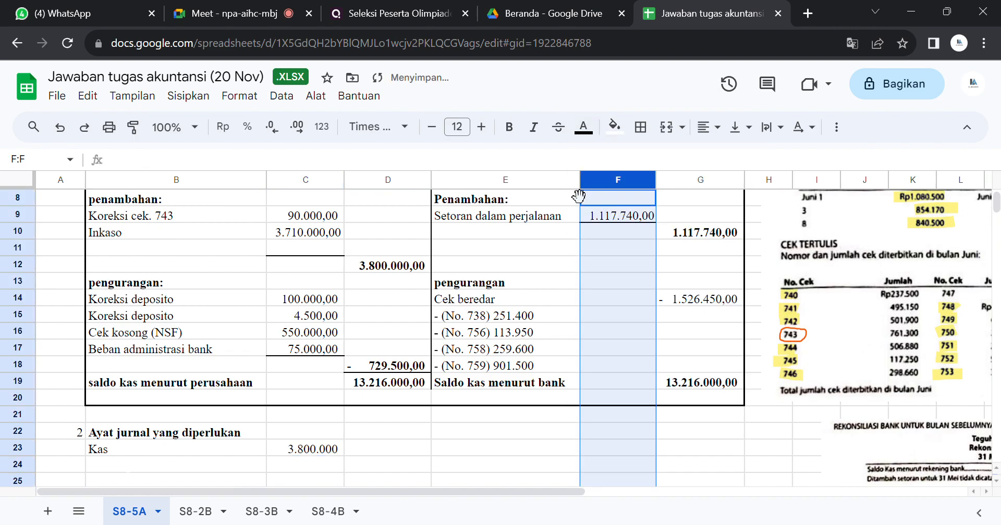
# Step: Set the text colour of cells B24:D25 to black to reveal the Utang usaha and Piutang wesel credit entries
pyautogui.click(175, 216)
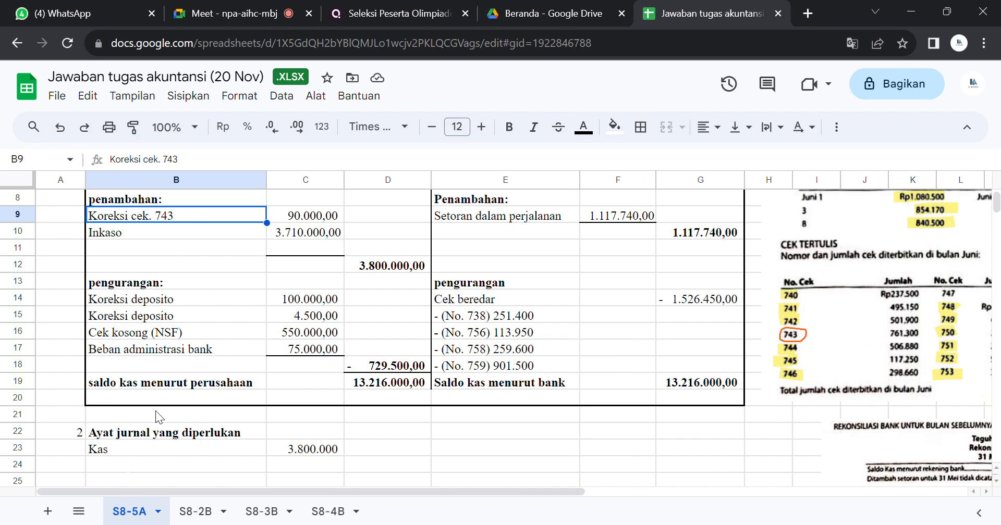
pyautogui.moveTo(167, 460); pyautogui.dragTo(375, 480)
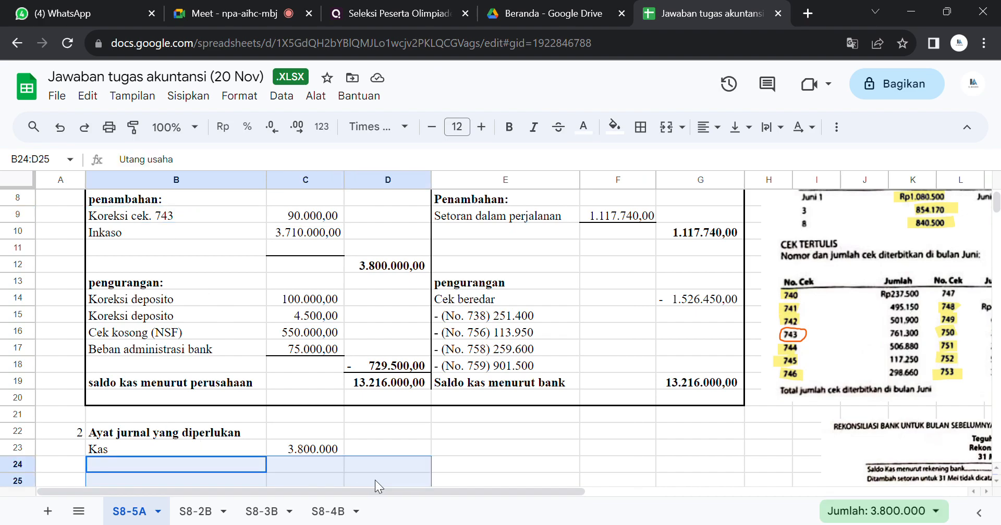
pyautogui.click(583, 127)
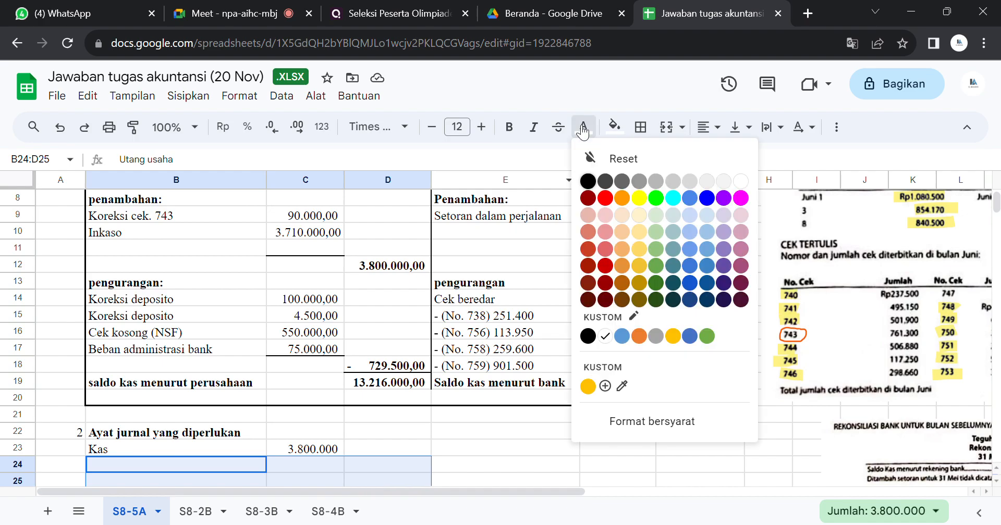
pyautogui.click(592, 190)
pyautogui.click(369, 435)
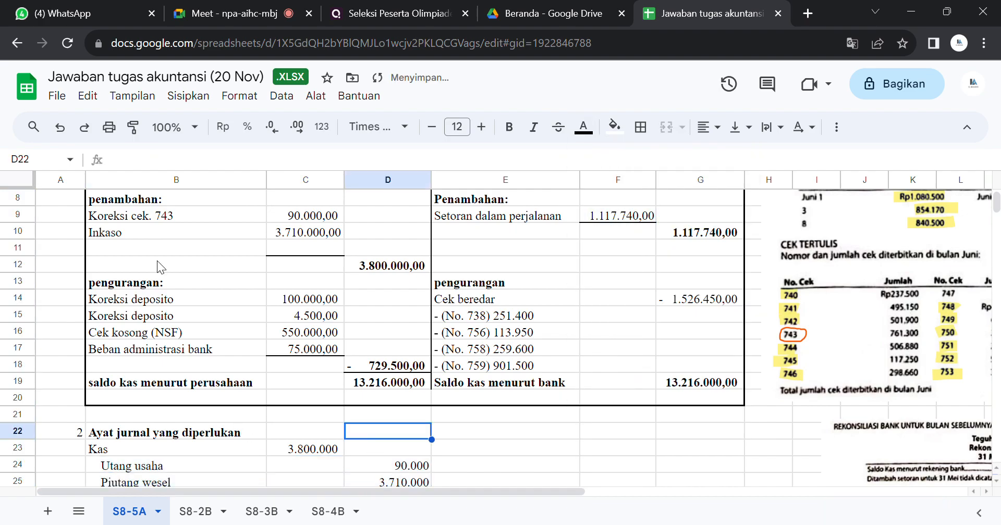
# Step: Examine the check lists, bank statement and instructions behind the check 743 correction, and compare them with the Utang usaha journal entry
pyautogui.click(159, 217)
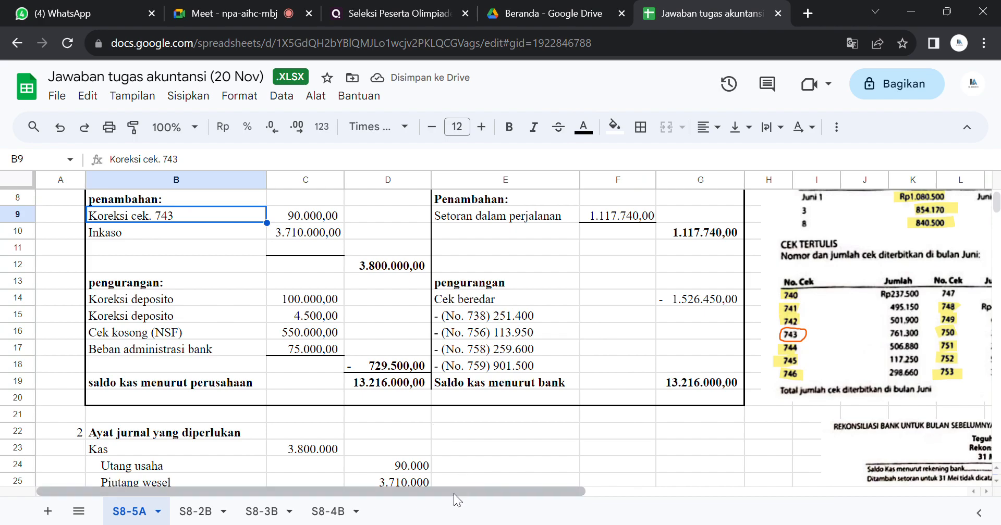
pyautogui.moveTo(453, 493); pyautogui.dragTo(808, 469)
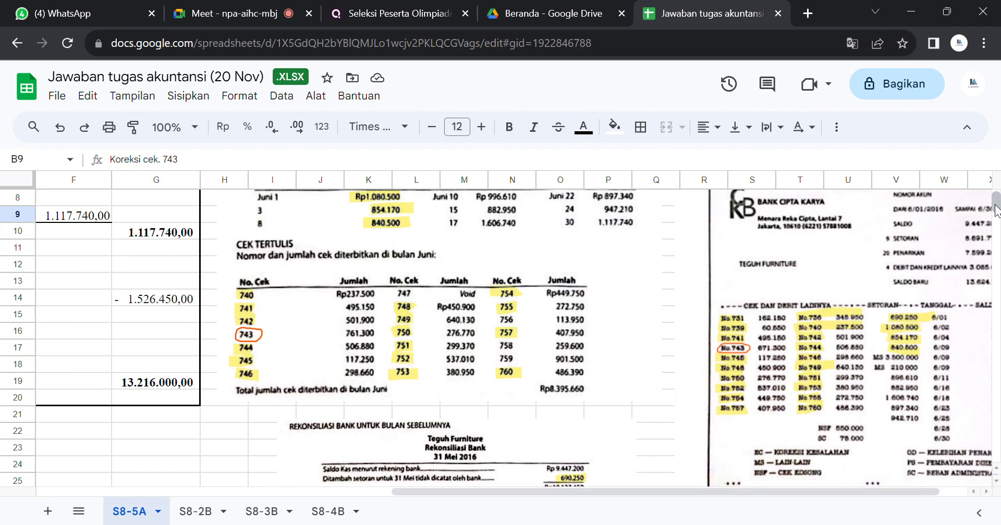
pyautogui.moveTo(995, 204); pyautogui.dragTo(996, 215)
pyautogui.scroll(3, 583, 286)
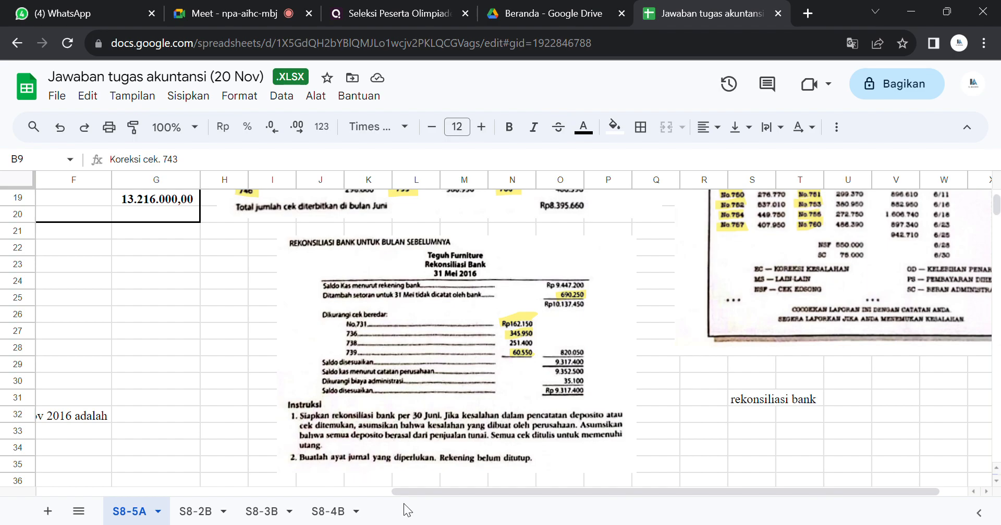
pyautogui.moveTo(408, 495); pyautogui.dragTo(52, 492)
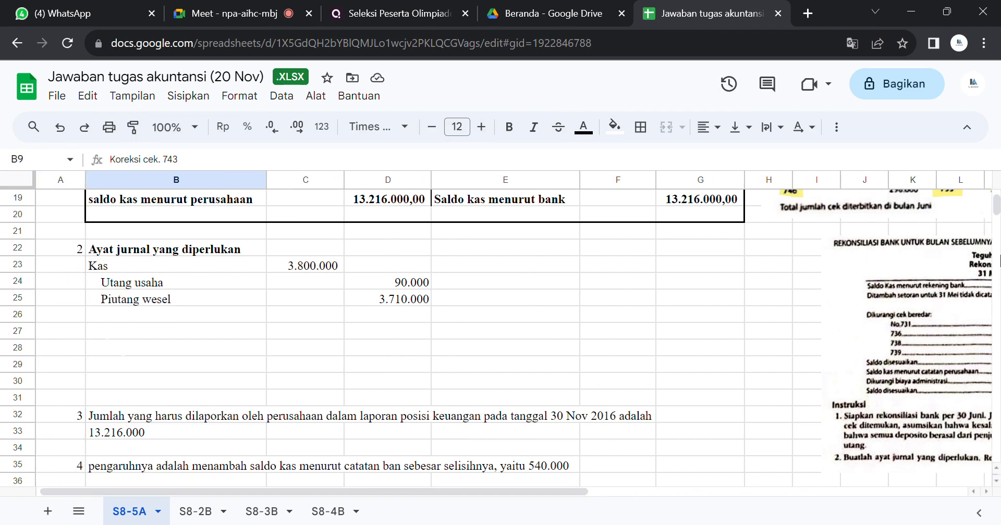
pyautogui.moveTo(997, 222); pyautogui.dragTo(998, 213)
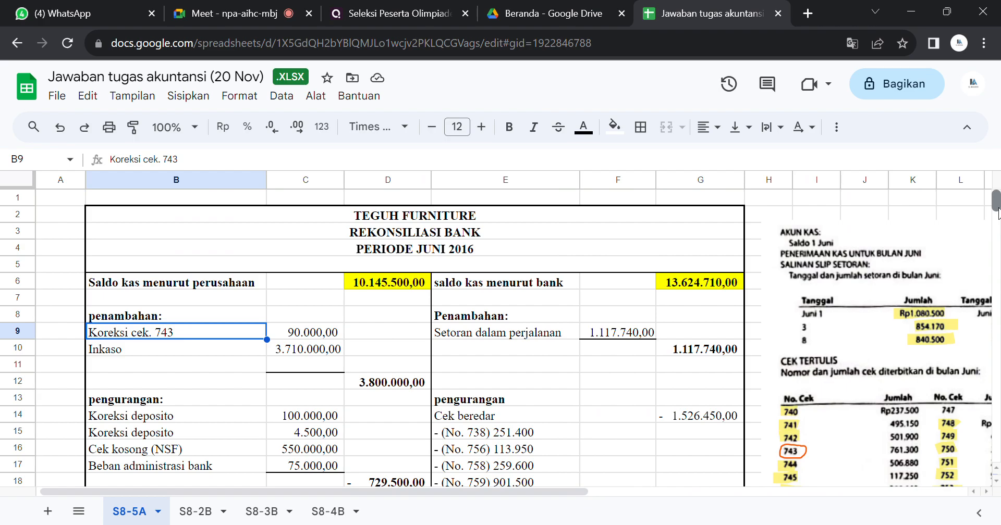
pyautogui.scroll(-4, 997, 213)
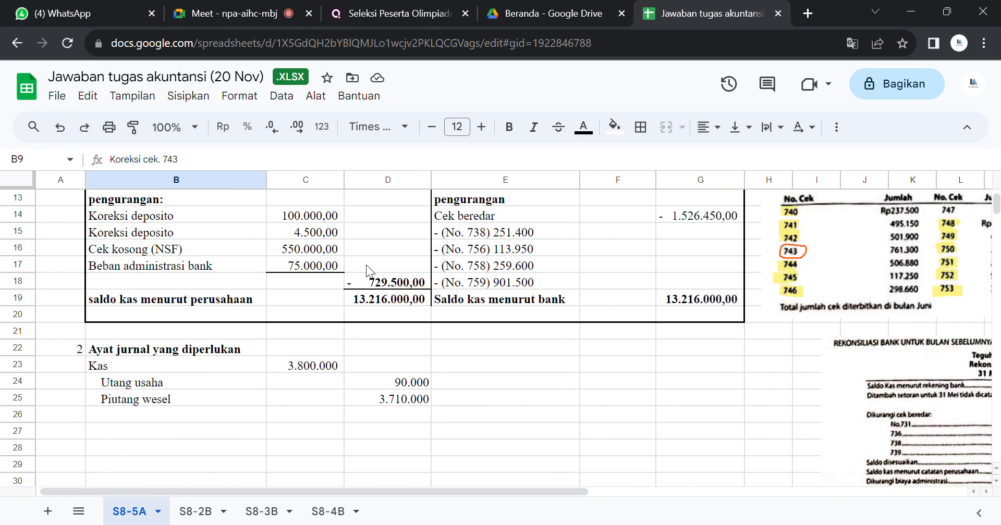
pyautogui.click(168, 386)
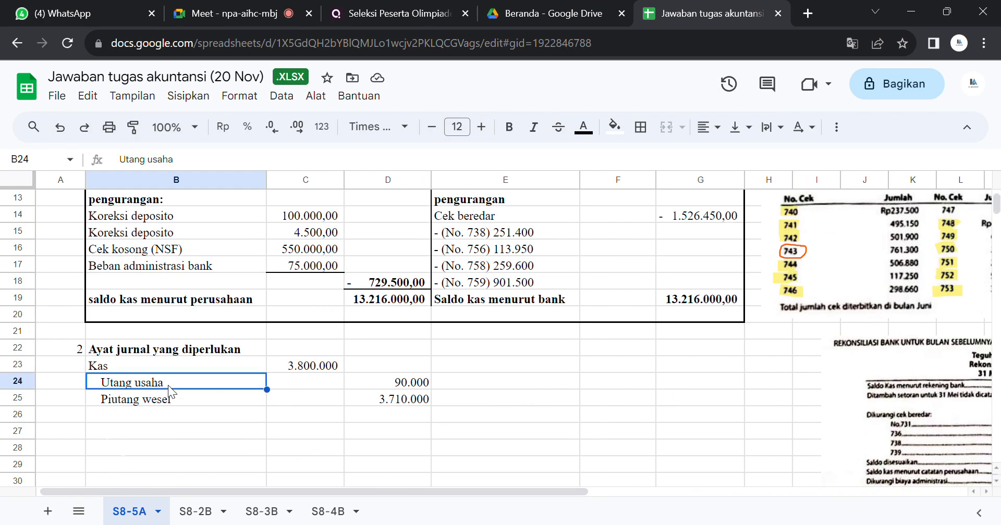
# Step: Change the label in cell B10 to "Inkaso (wesel tagih/ piutang wesel)"
pyautogui.scroll(4, 997, 250)
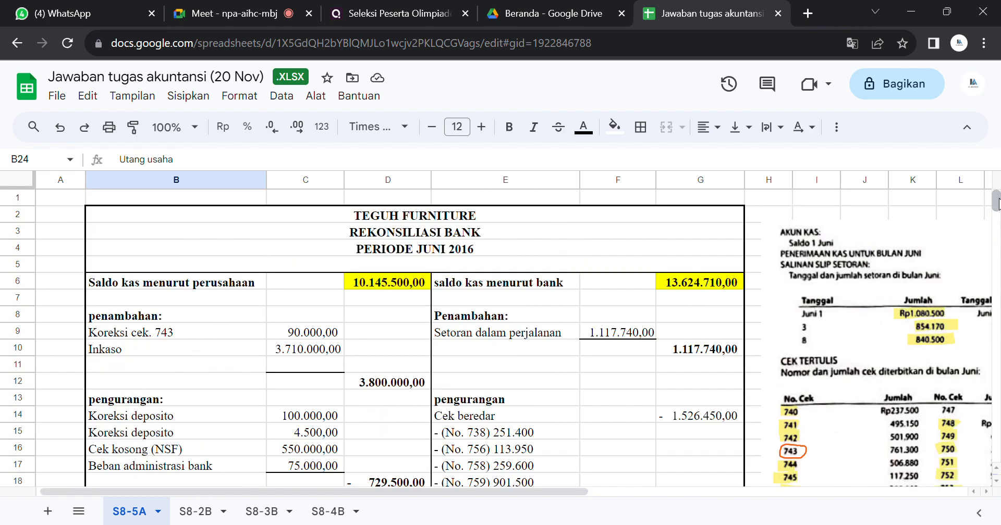
pyautogui.doubleClick(156, 345)
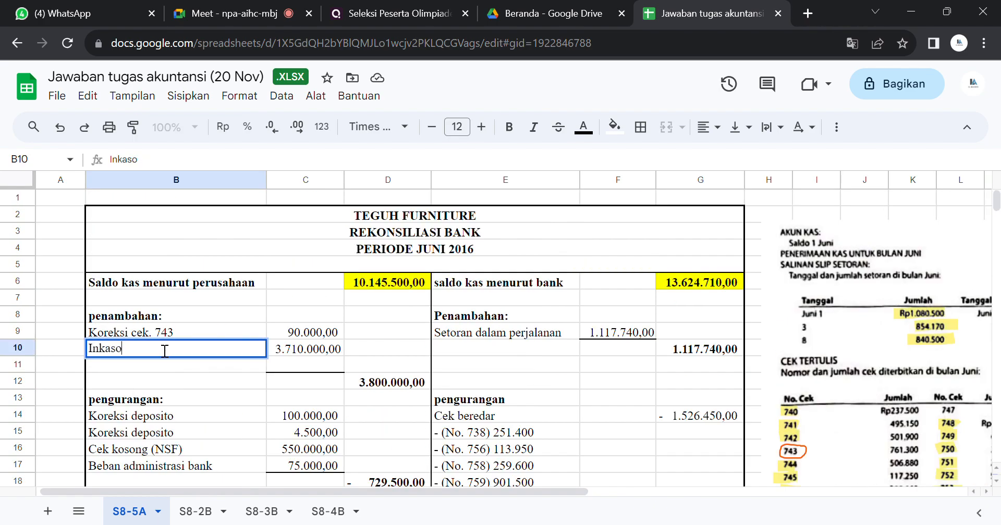
pyautogui.write('(wesel tagih/ pi')
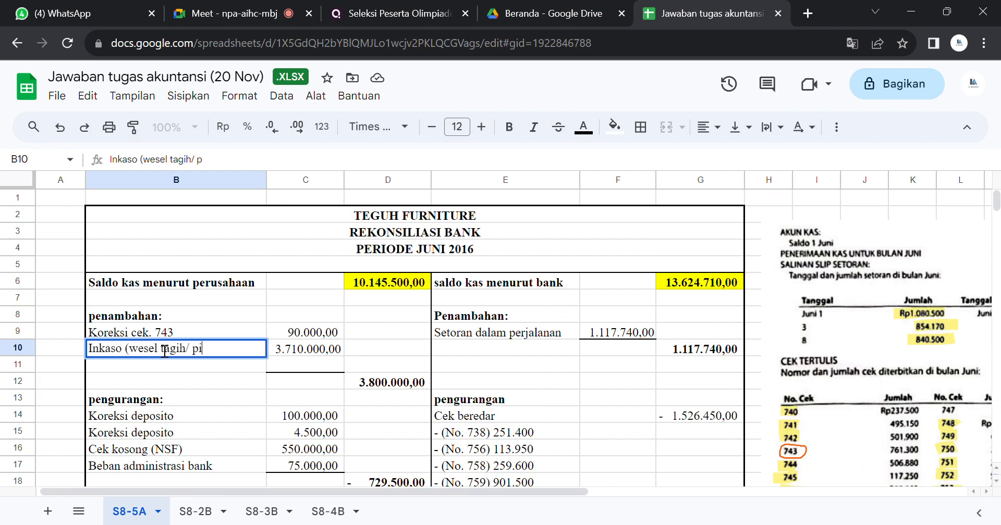
pyautogui.write('utang wesel)')
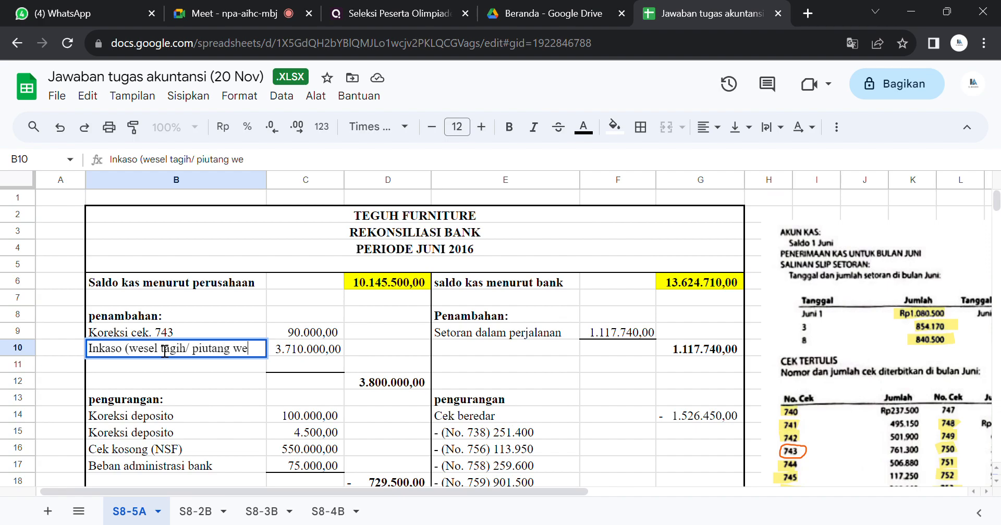
pyautogui.press('Return')
# Step: Review the Kas, Utang usaha and Piutang wesel journal lines against the reconciliation's company-side entries
pyautogui.press('Down')
pyautogui.press('Down')
pyautogui.press('Down')
pyautogui.press('Down')
pyautogui.press('Down')
pyautogui.press('Down')
pyautogui.press('Down')
pyautogui.press('Down')
pyautogui.press('Down')
pyautogui.press('Down')
pyautogui.press('Down')
pyautogui.press('Down')
pyautogui.press('Down')
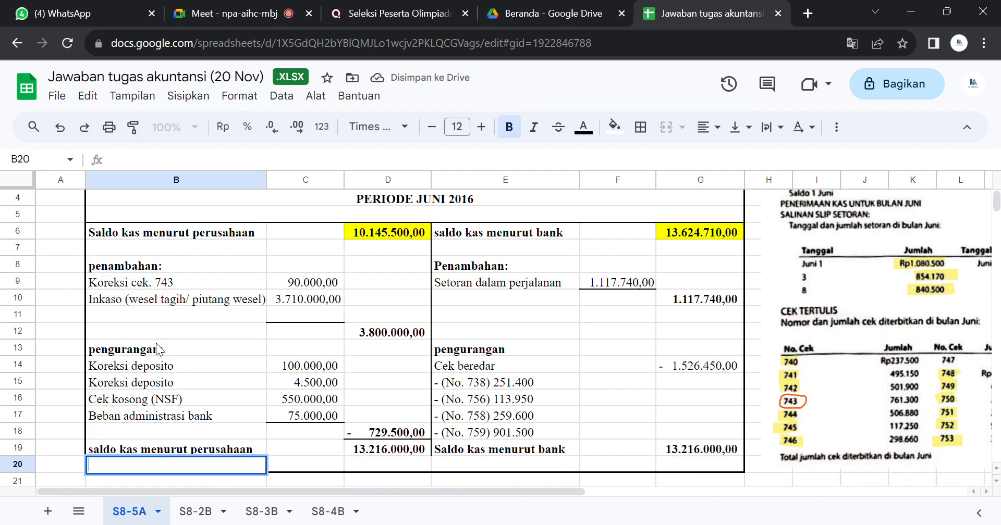
pyautogui.press('Return')
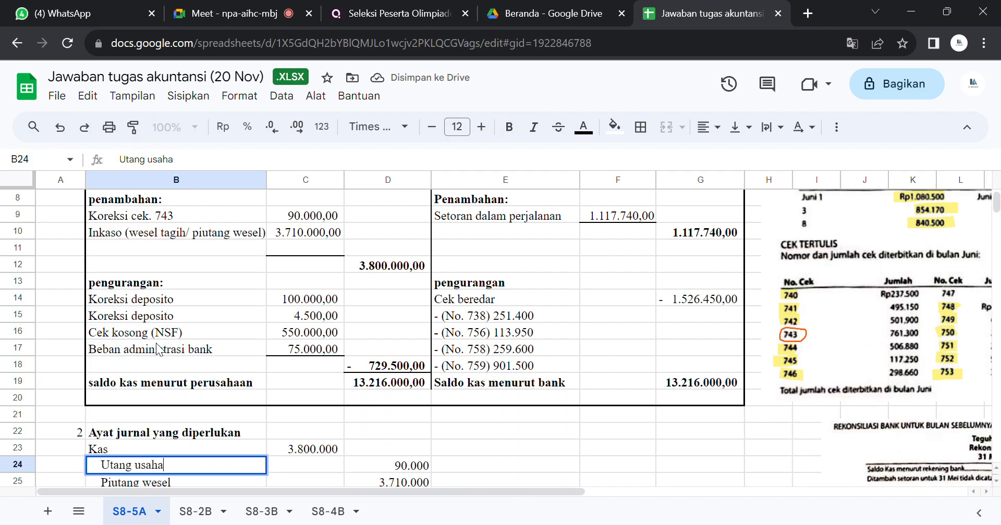
pyautogui.press('Return')
pyautogui.press('Return')
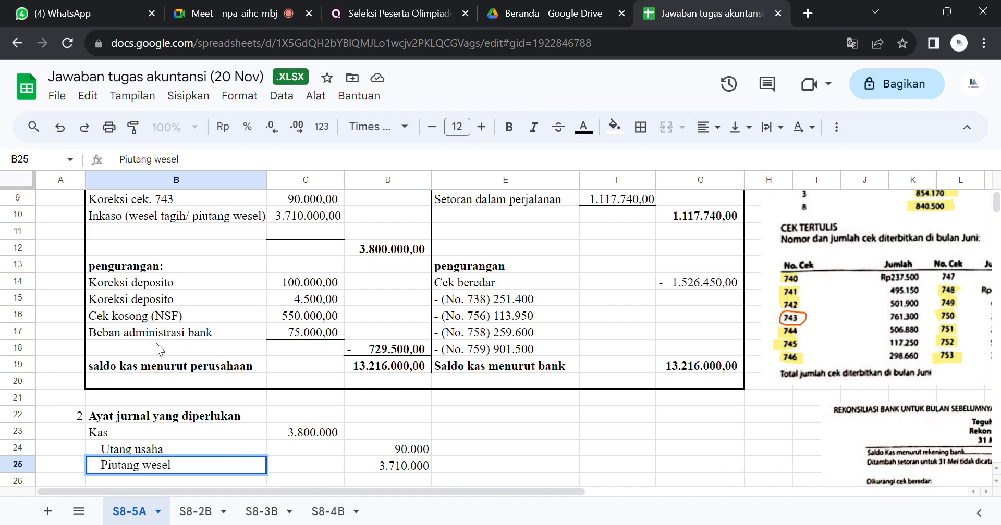
pyautogui.click(404, 418)
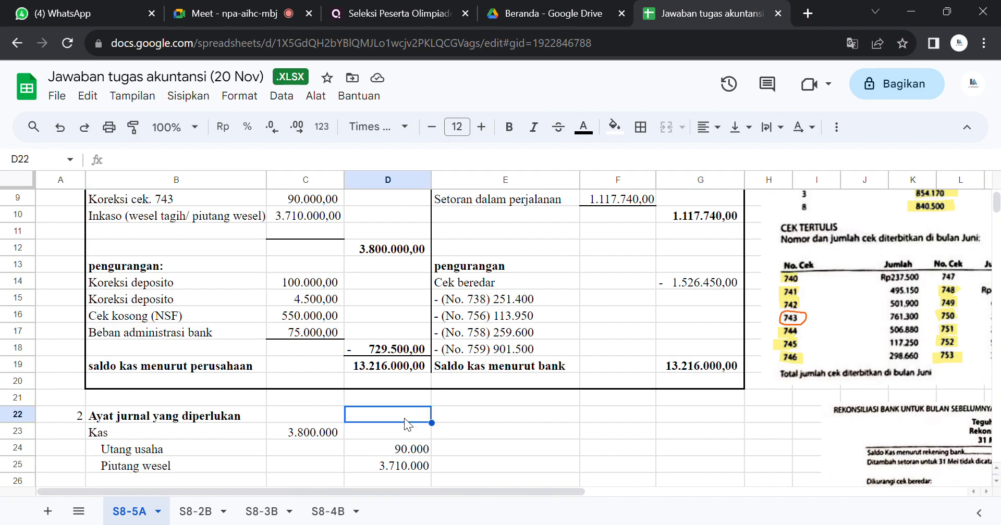
pyautogui.press('Down')
pyautogui.press('Down')
pyautogui.press('Down')
pyautogui.press('Down')
pyautogui.press('Down')
pyautogui.press('Down')
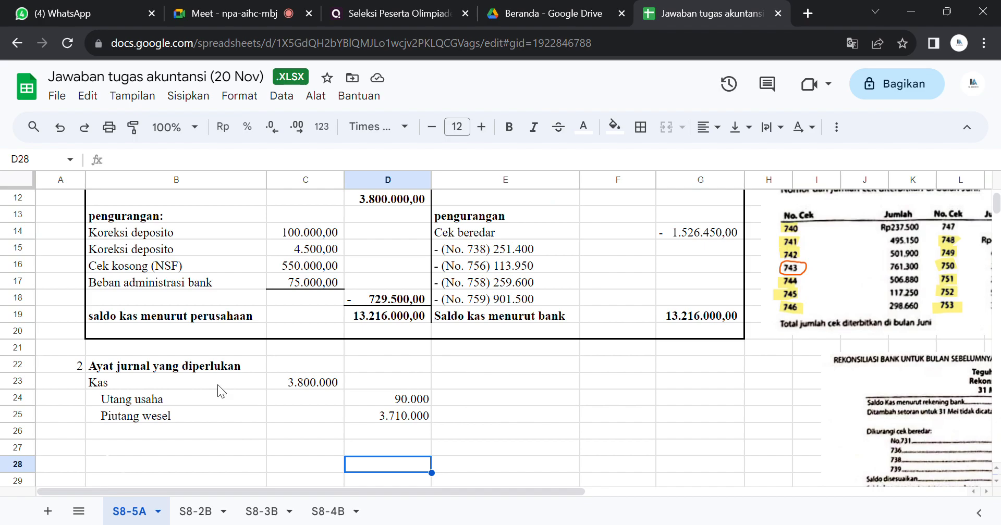
# Step: Recheck the first journal entry in B23:D25 against the company-side penambahan items of the reconciliation
pyautogui.moveTo(205, 382); pyautogui.dragTo(396, 418)
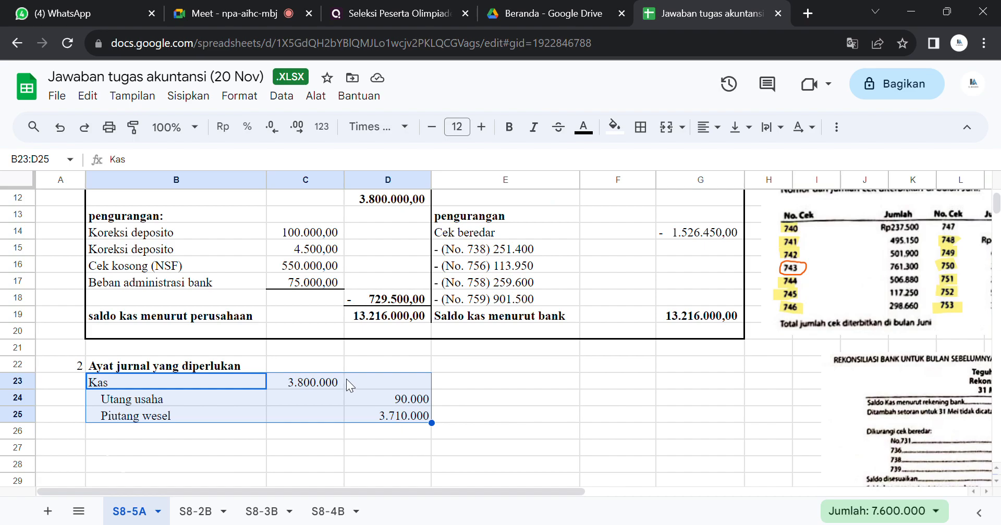
pyautogui.click(371, 381)
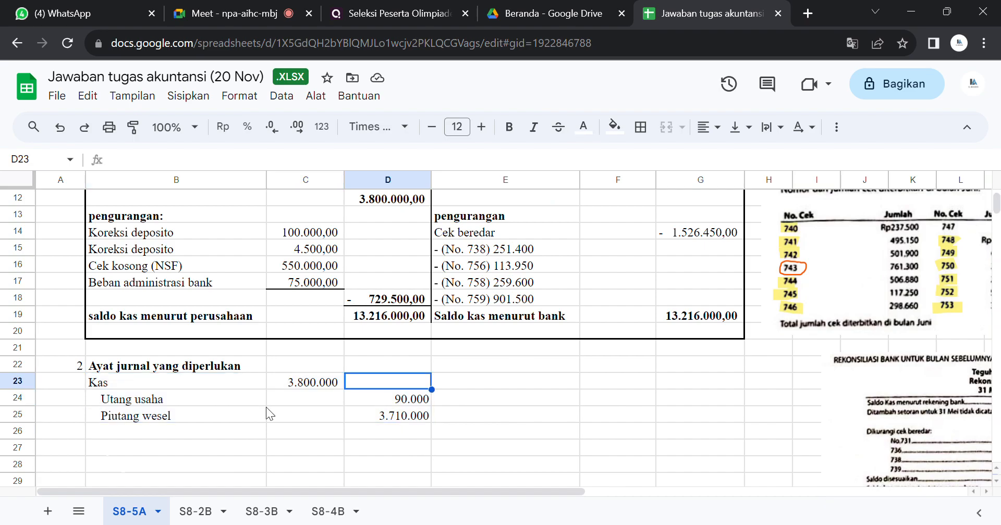
pyautogui.click(224, 398)
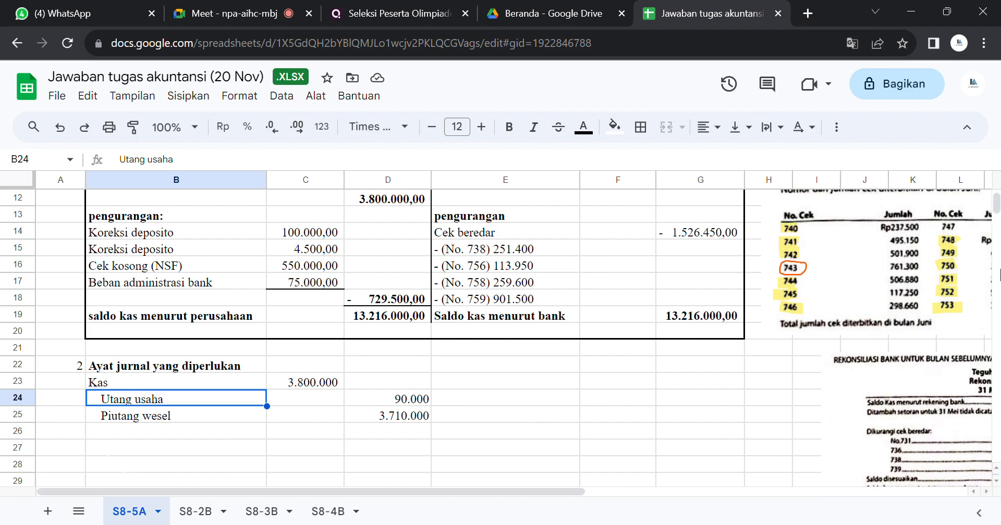
pyautogui.scroll(5, 995, 208)
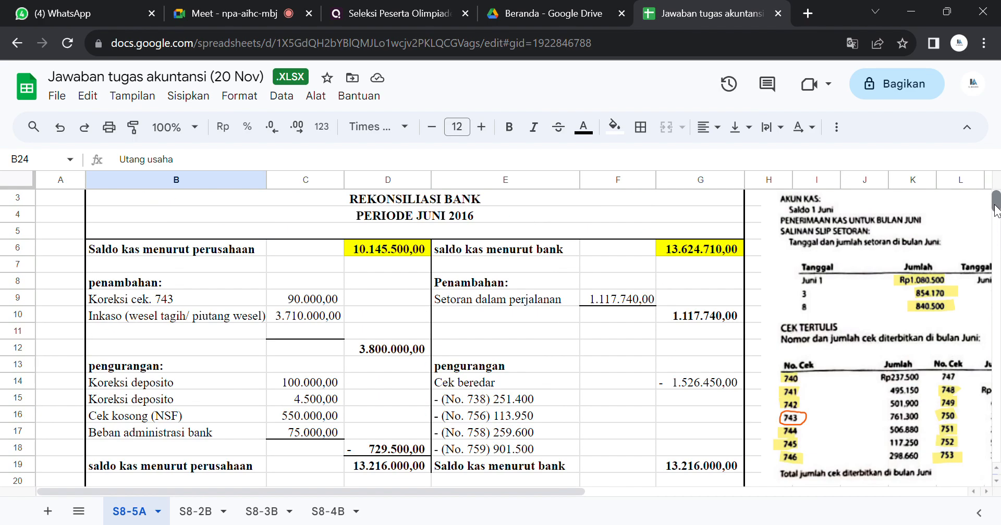
pyautogui.scroll(-5, 995, 209)
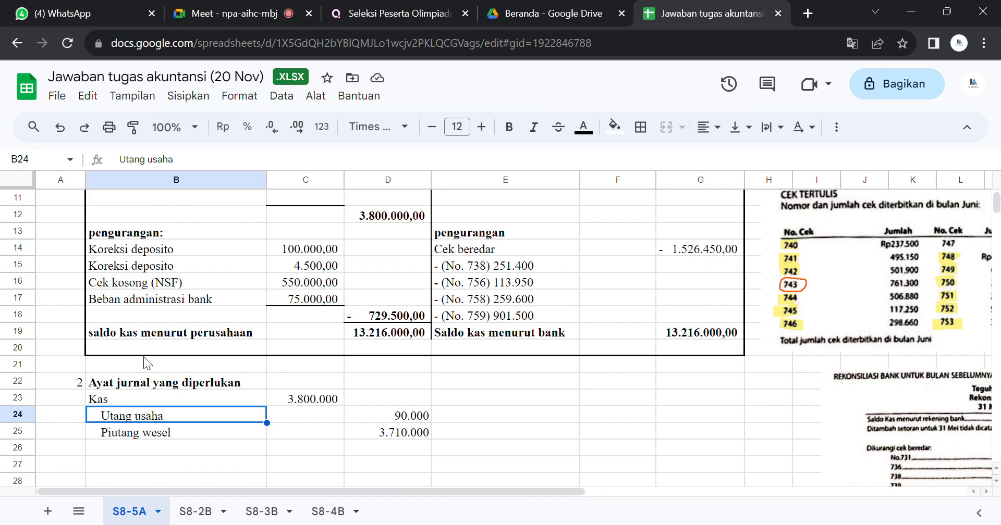
pyautogui.click(298, 404)
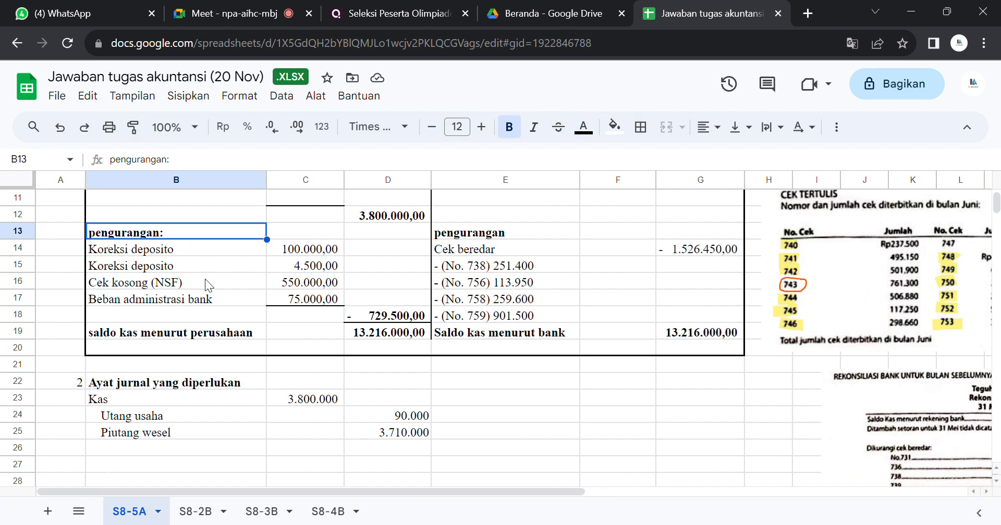
# Step: Set the text colour of cells B27:D31 to black to reveal the second journal entry, covering the company-side deductions
pyautogui.click(383, 319)
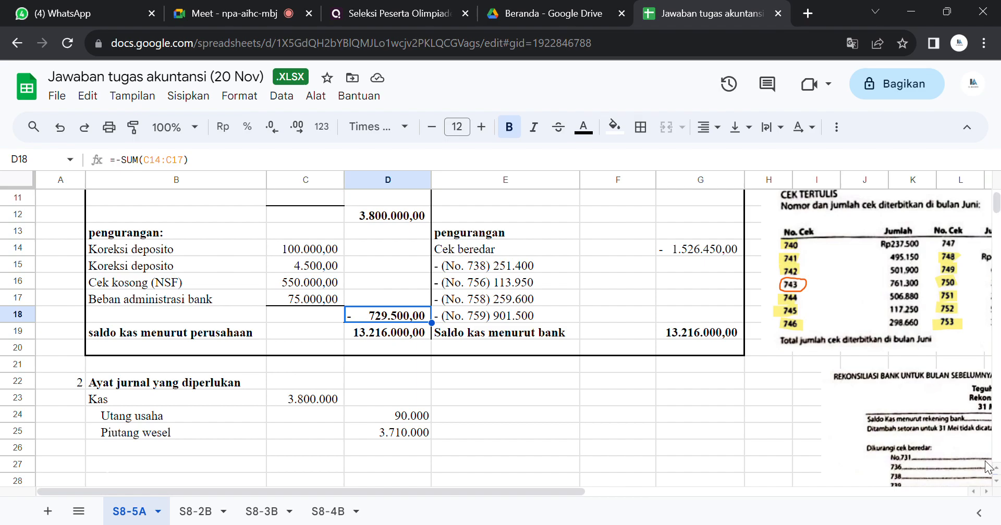
pyautogui.click(996, 481)
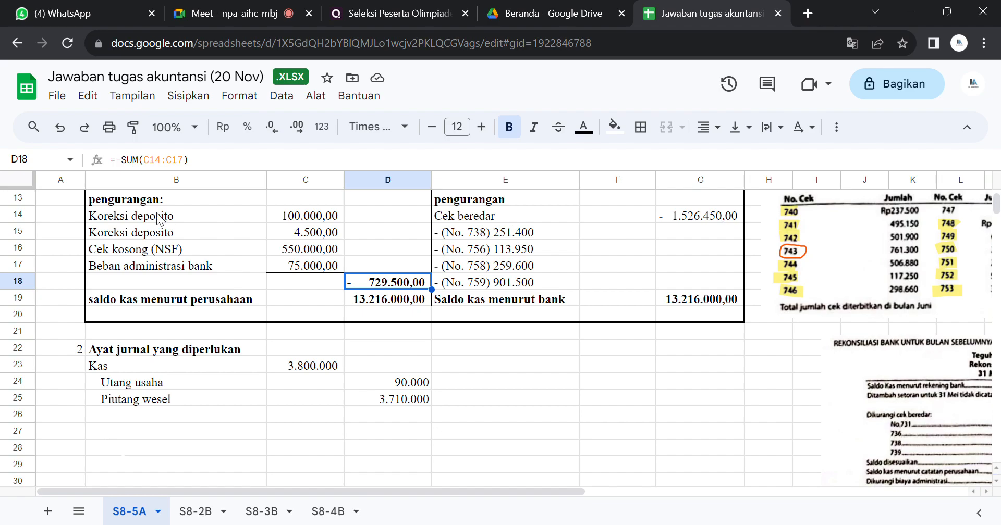
pyautogui.moveTo(159, 218); pyautogui.dragTo(313, 265)
pyautogui.click(151, 429)
pyautogui.moveTo(151, 429); pyautogui.dragTo(398, 394)
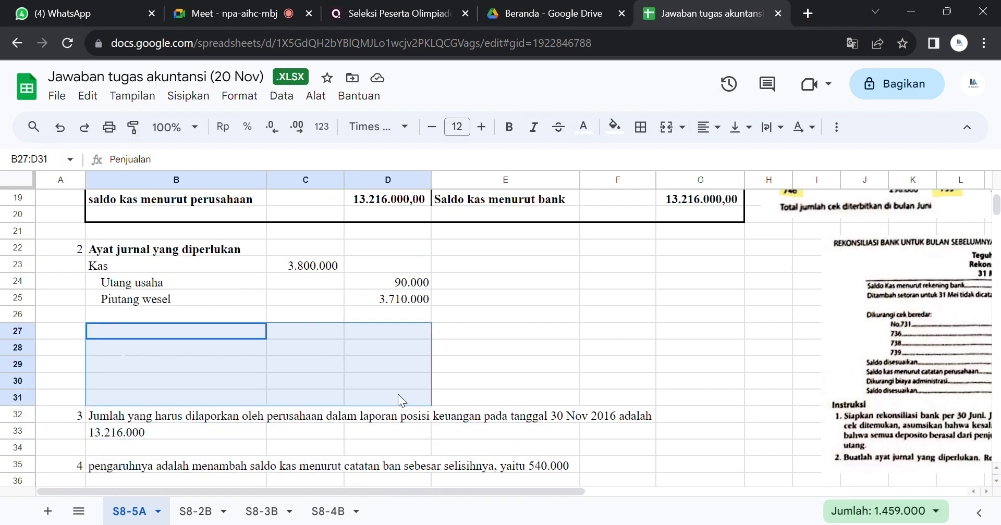
pyautogui.click(581, 136)
pyautogui.click(593, 191)
pyautogui.click(594, 183)
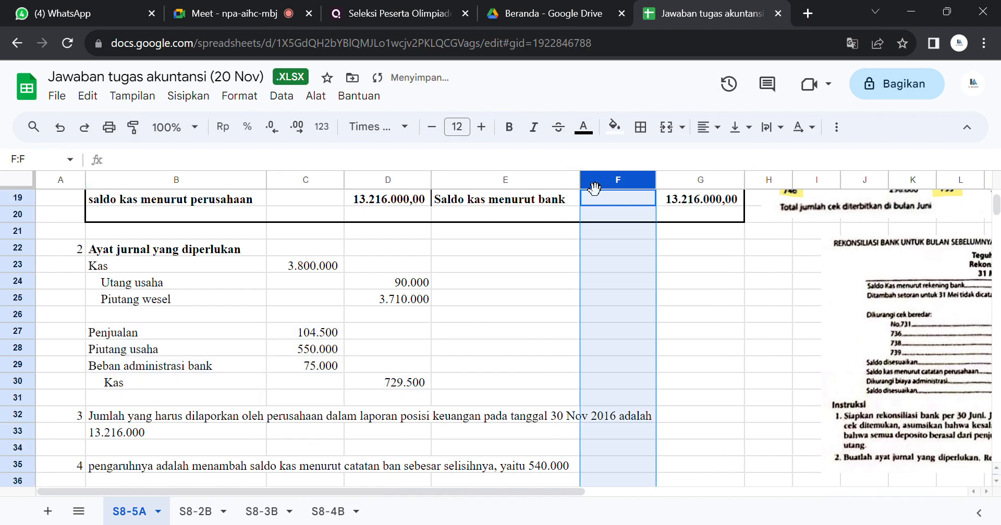
pyautogui.click(468, 346)
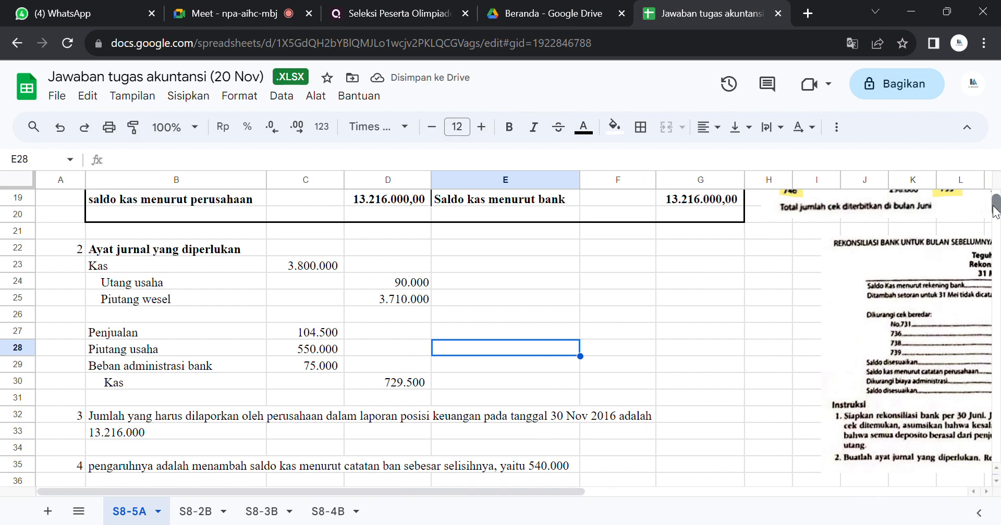
# Step: Compare the check 743 correction and Inkaso additions in B9:B10 with the journal entries under Ayat jurnal yang diperlukan
pyautogui.scroll(4, 994, 209)
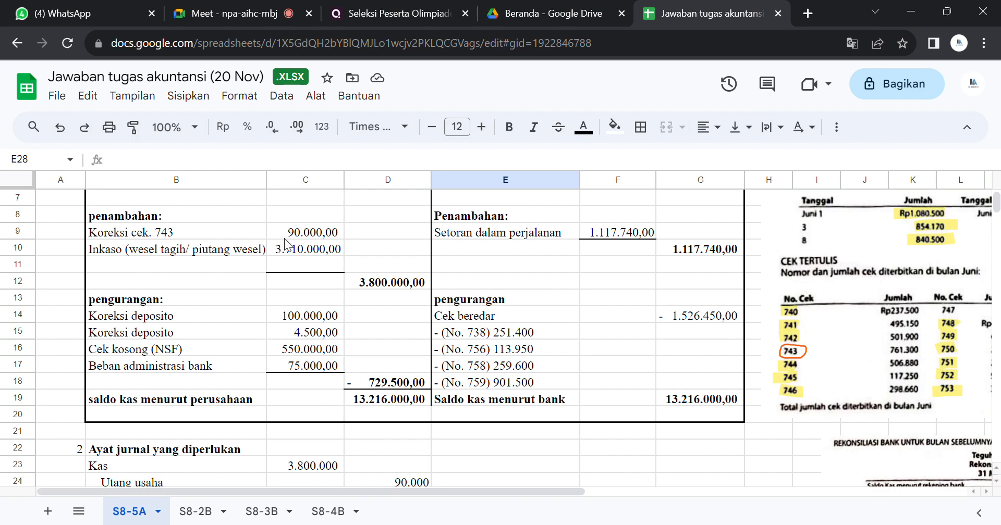
pyautogui.moveTo(207, 233); pyautogui.dragTo(209, 243)
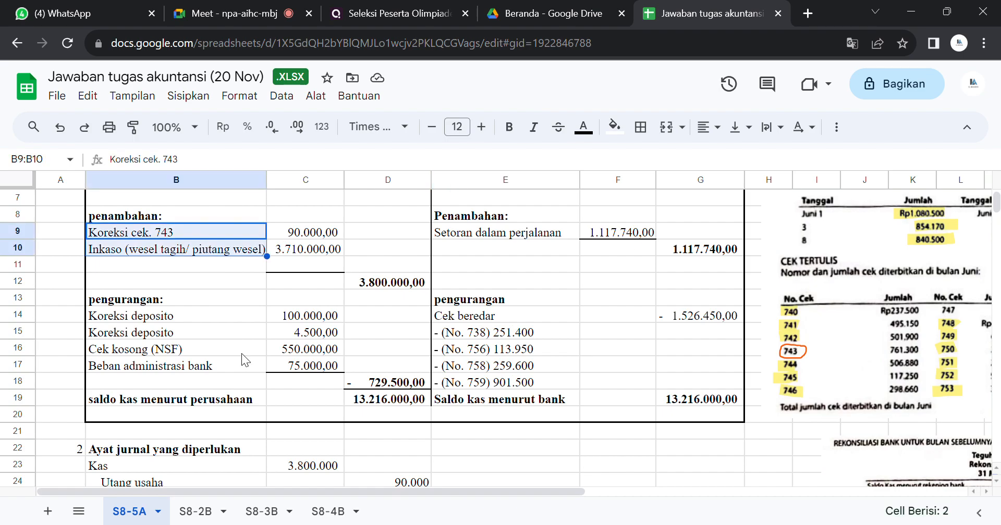
pyautogui.click(264, 465)
pyautogui.press('Down')
pyautogui.press('Down')
pyautogui.press('Down')
pyautogui.press('Down')
pyautogui.press('Down')
pyautogui.press('Down')
pyautogui.press('Down')
pyautogui.press('Down')
pyautogui.press('Down')
pyautogui.press('Down')
pyautogui.press('Down')
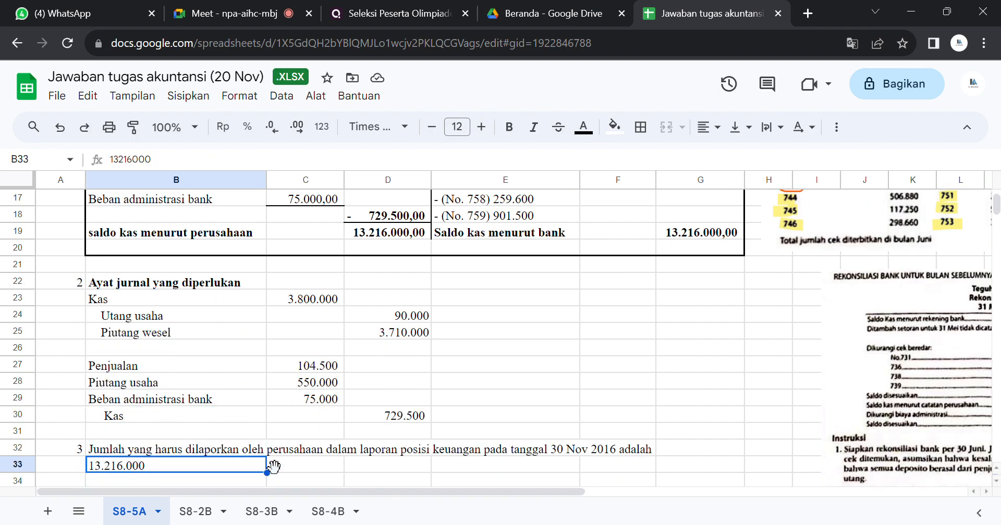
# Step: Trace back from the question 3 answer through the journal entries to the first Koreksi deposito amount in C14
pyautogui.press('Up')
pyautogui.press('Right')
pyautogui.press('Right')
pyautogui.press('Right')
pyautogui.press('Right')
pyautogui.press('Right')
pyautogui.press('Right')
pyautogui.press('Right')
pyautogui.press('Right')
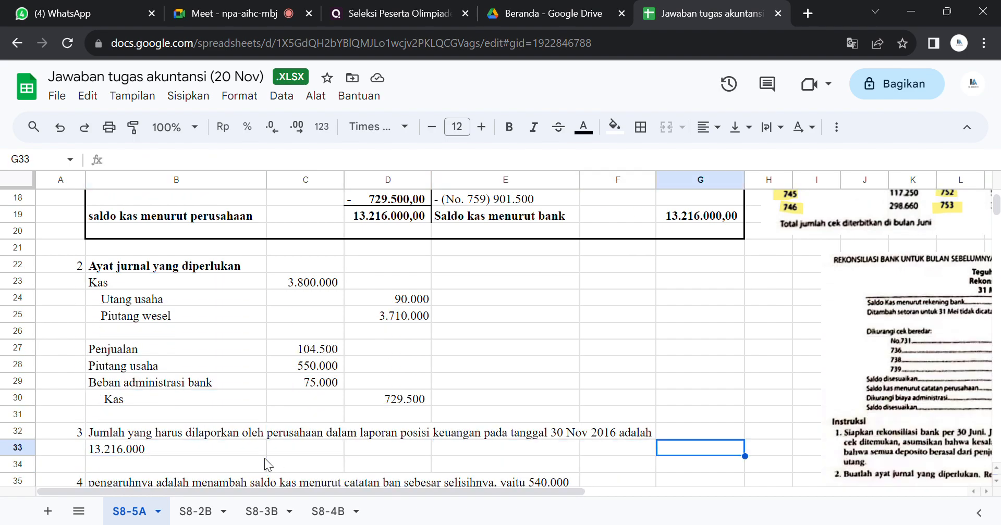
pyautogui.press('Left')
pyautogui.press('Left')
pyautogui.press('Left')
pyautogui.press('Left')
pyautogui.press('Left')
pyautogui.press('Left')
pyautogui.press('Left')
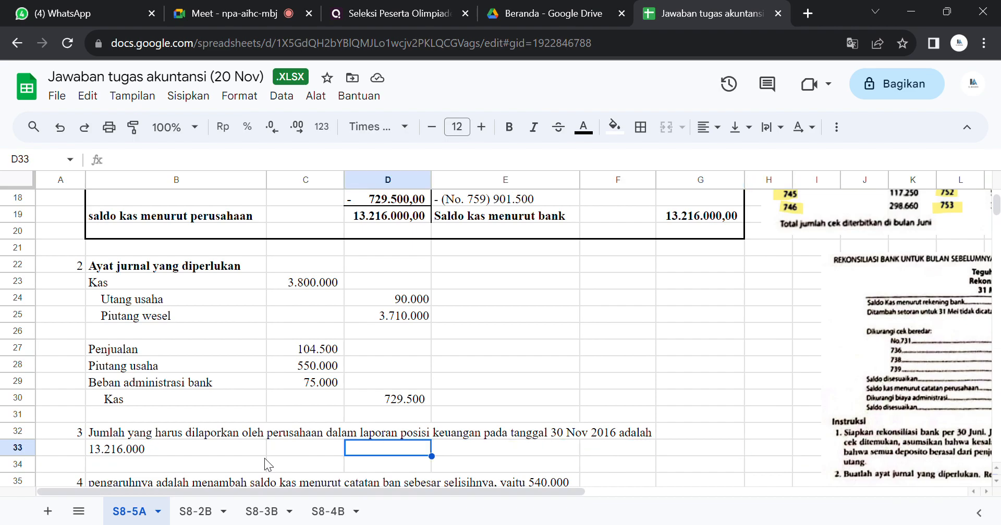
pyautogui.press('Up')
pyautogui.press('Up')
pyautogui.press('Up')
pyautogui.press('Up')
pyautogui.press('Up')
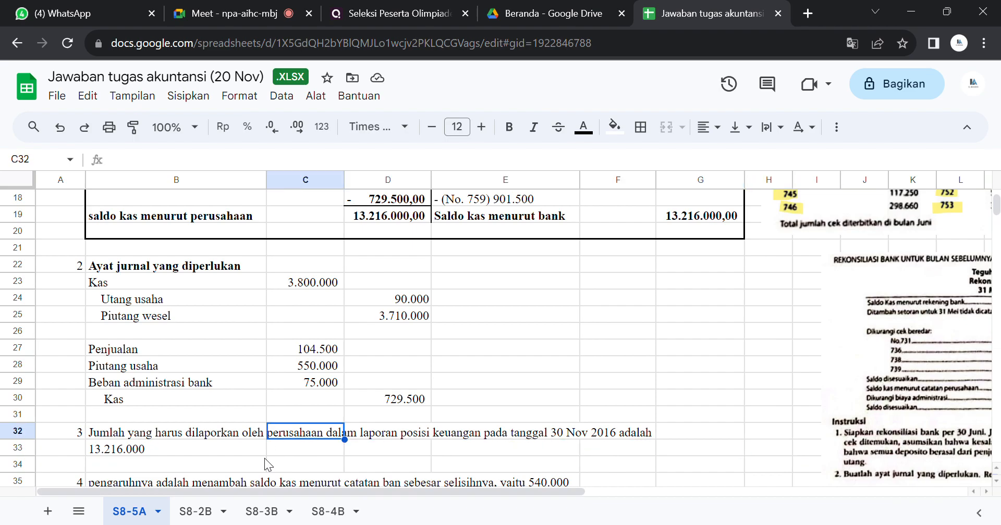
pyautogui.press('Up')
pyautogui.press('Up')
pyautogui.press('Up')
pyautogui.press('Up')
pyautogui.press('Up')
pyautogui.press('Up')
pyautogui.press('Up')
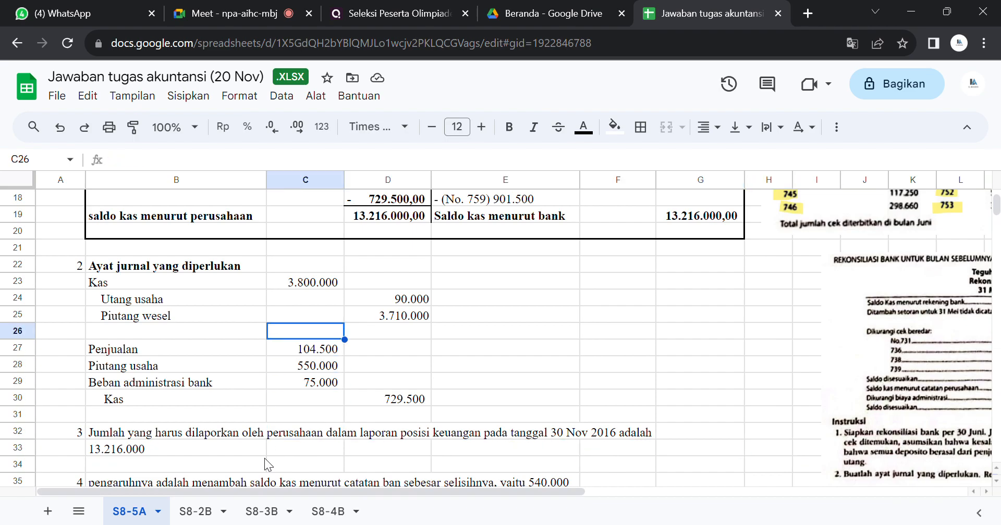
pyautogui.press('Up')
pyautogui.press('Up')
pyautogui.press('Up')
pyautogui.press('Up')
pyautogui.press('Up')
pyautogui.press('Up')
pyautogui.press('Up')
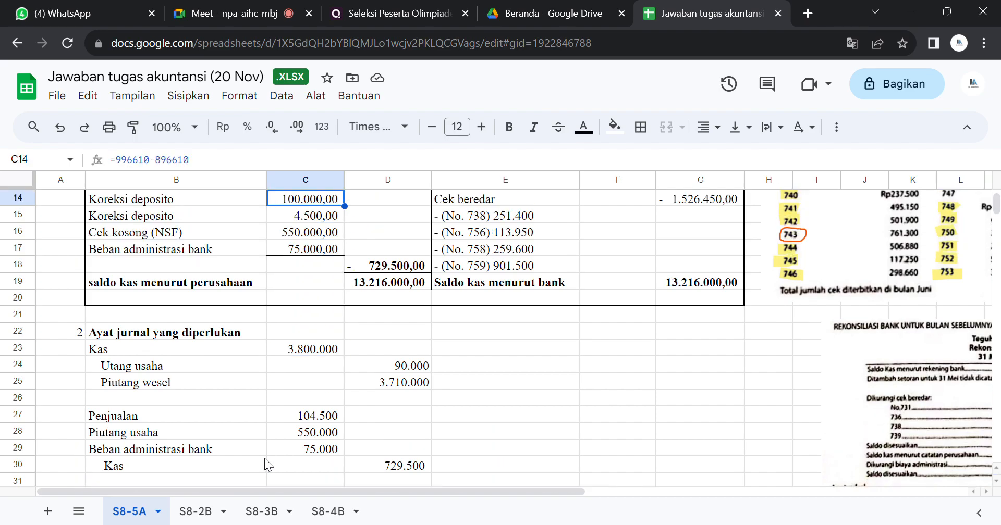
# Step: Read the exercise instructions on deposit recording errors and relate them to the Penjualan line and the Koreksi deposito deductions
pyautogui.moveTo(399, 484); pyautogui.dragTo(709, 487)
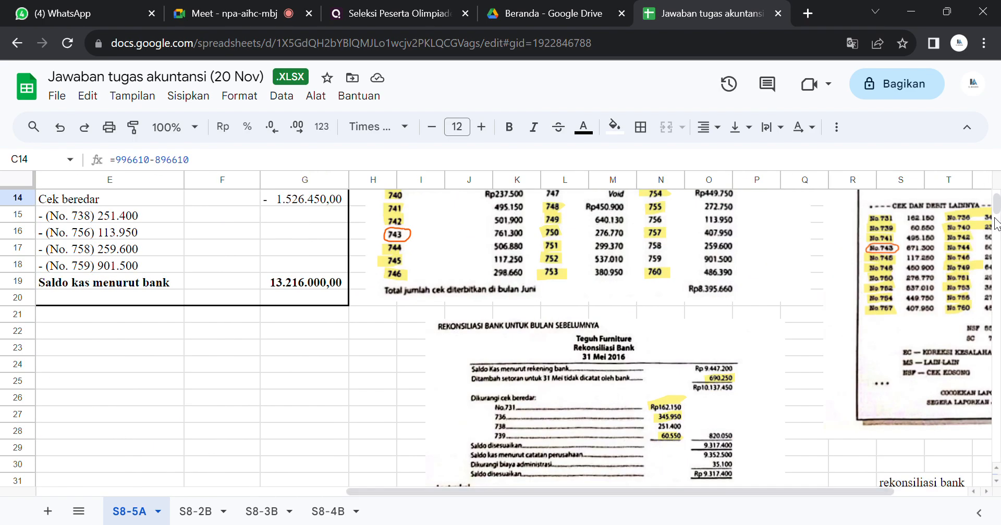
pyautogui.scroll(-4, 996, 218)
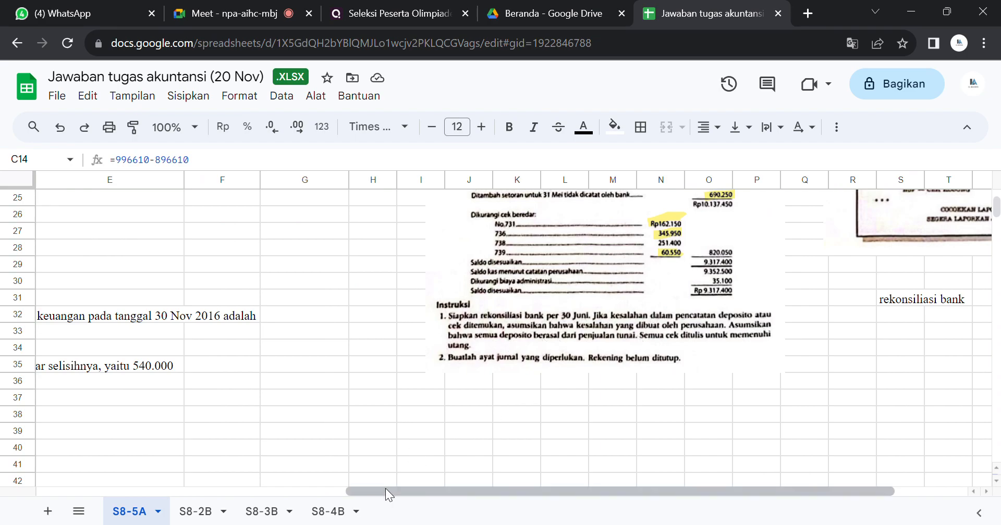
pyautogui.moveTo(386, 489); pyautogui.dragTo(52, 425)
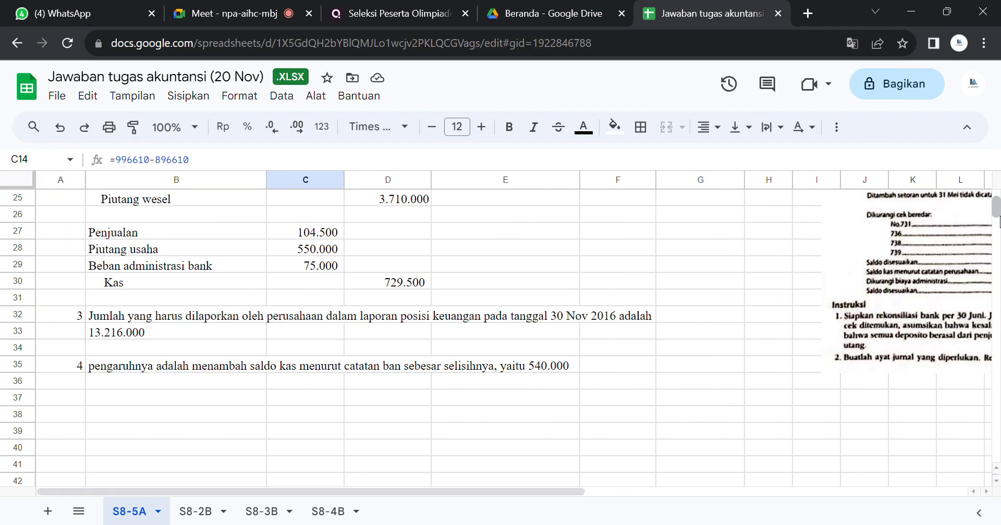
pyautogui.scroll(1, 995, 210)
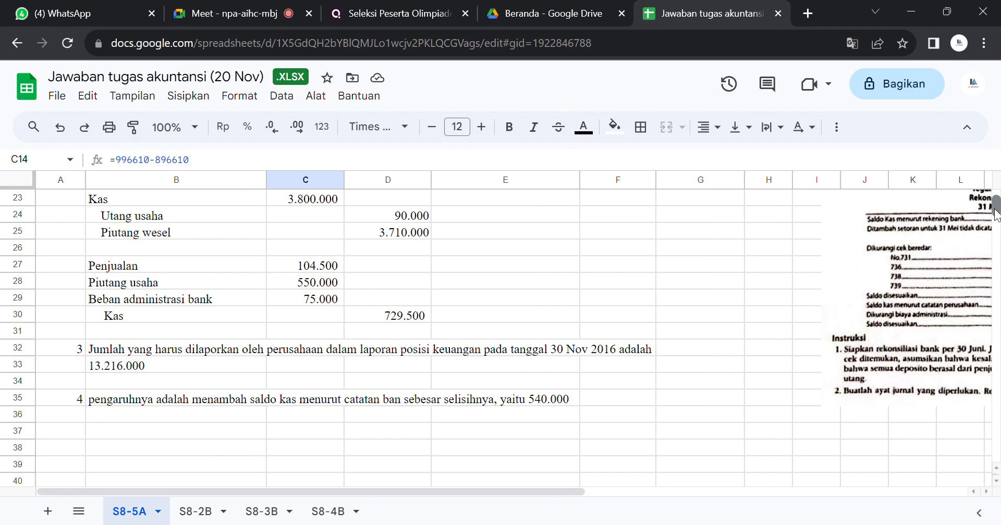
pyautogui.scroll(5, 995, 211)
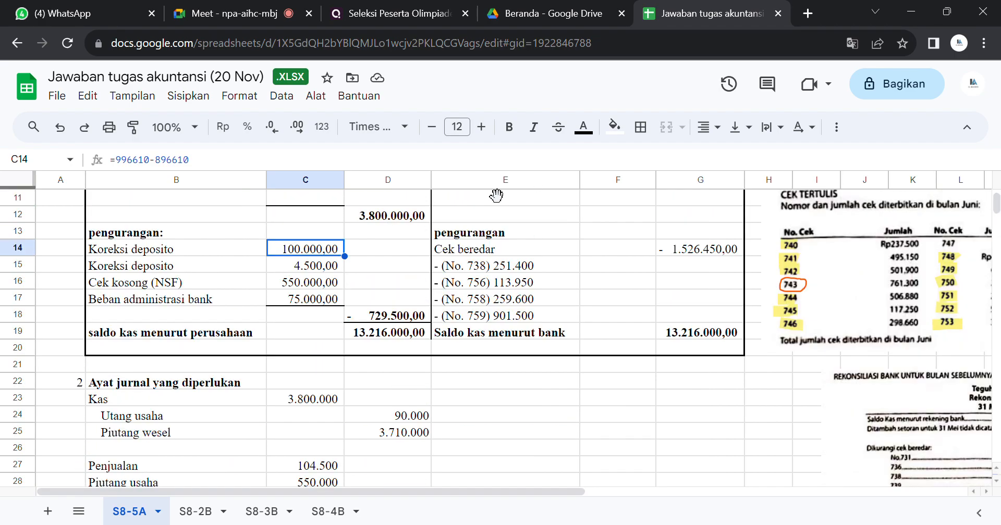
# Step: Compare the Cek kosong (NSF) and Beban administrasi bank deductions with their debit lines in the second journal entry
pyautogui.click(197, 281)
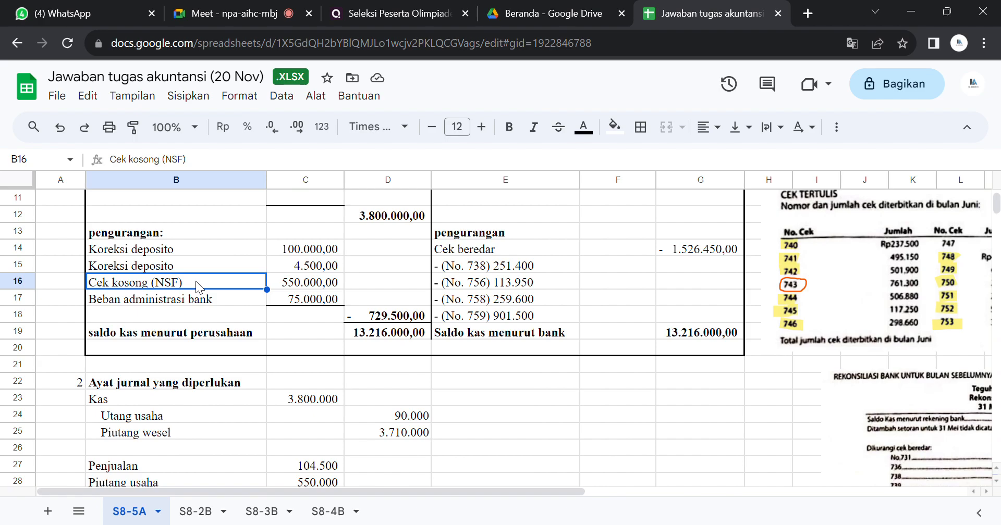
pyautogui.press('Down')
pyautogui.press('Down')
pyautogui.press('Down')
pyautogui.press('Down')
pyautogui.press('Down')
pyautogui.press('Down')
pyautogui.press('Down')
pyautogui.press('Down')
pyautogui.press('Down')
pyautogui.press('Down')
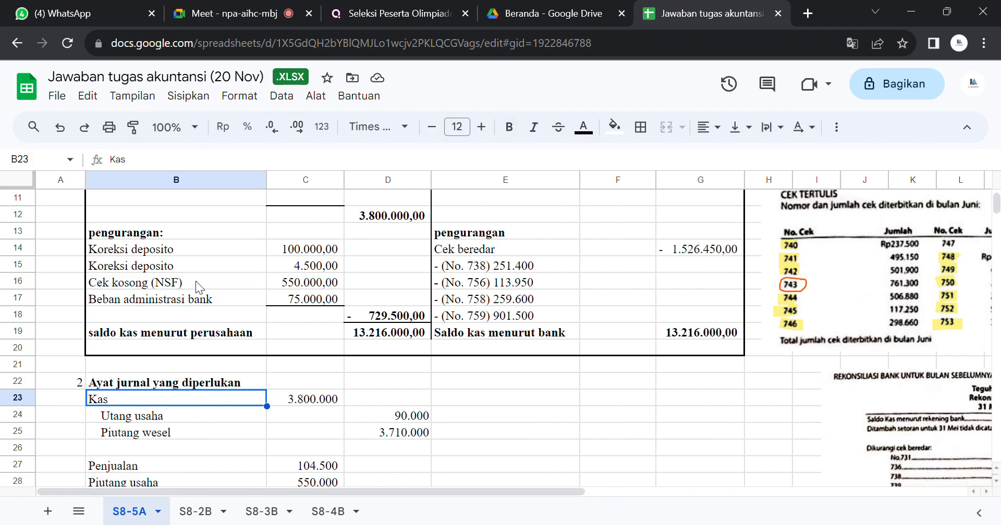
pyautogui.press('Down')
pyautogui.press('Down')
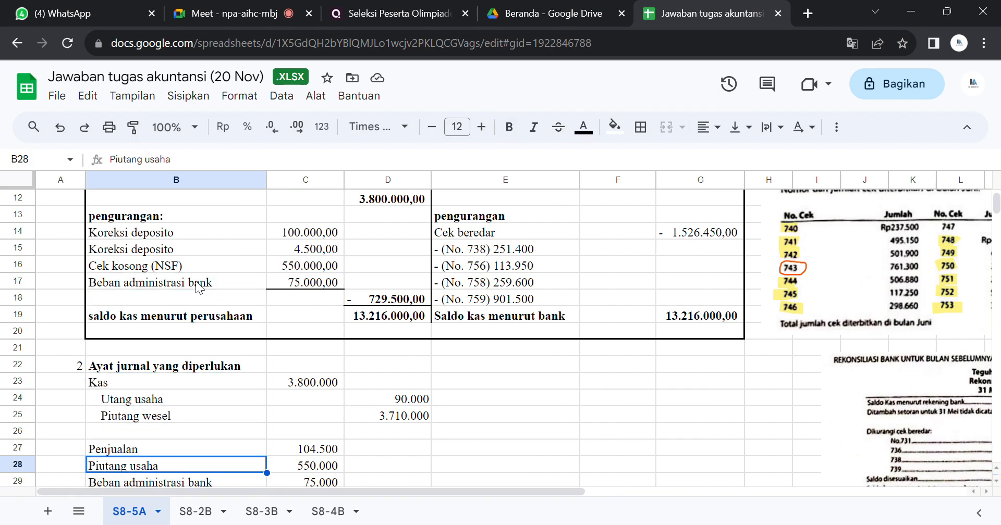
pyautogui.click(135, 286)
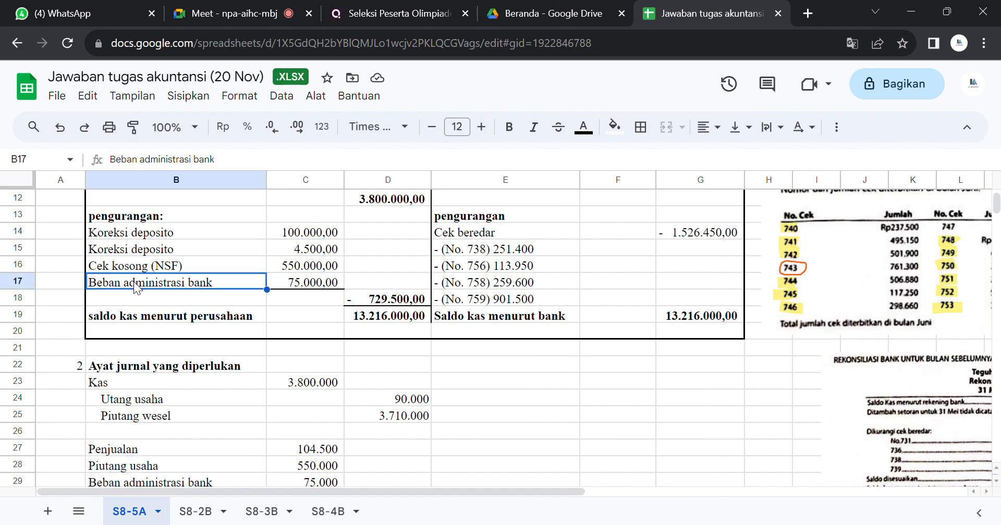
pyautogui.press('Down')
pyautogui.press('Down')
pyautogui.press('Down')
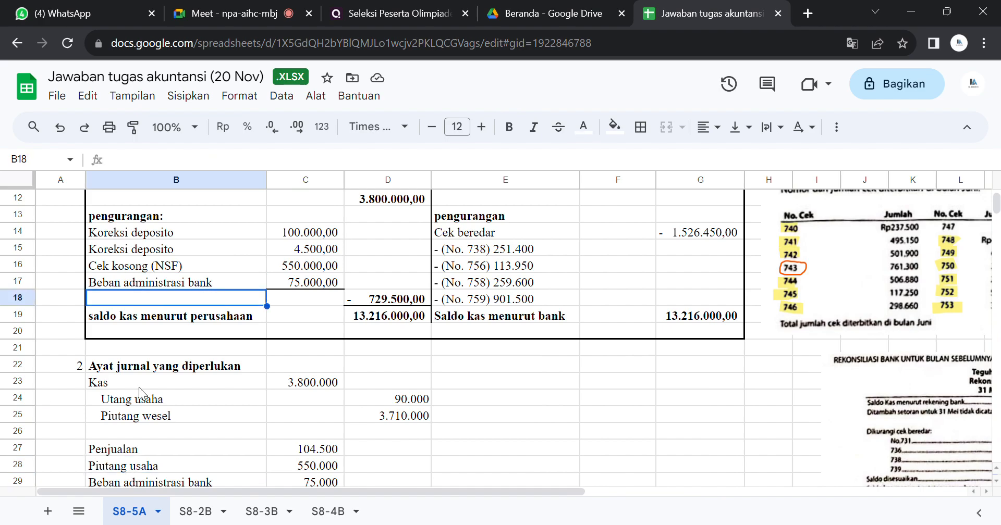
pyautogui.press('Down')
pyautogui.press('Down')
pyautogui.press('Down')
pyautogui.press('Down')
pyautogui.press('Down')
pyautogui.press('Down')
pyautogui.press('Down')
pyautogui.press('Down')
pyautogui.press('Down')
pyautogui.press('Down')
pyautogui.press('Down')
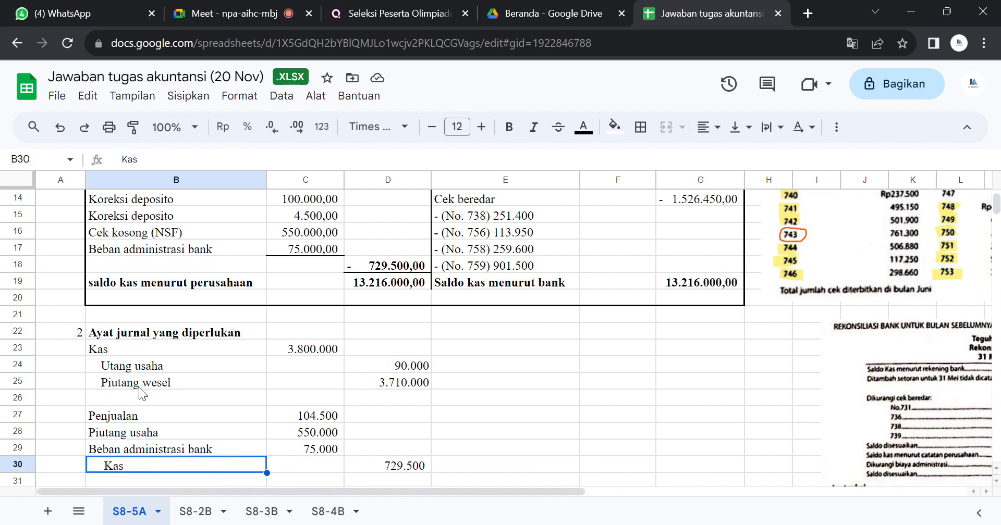
pyautogui.press('Down')
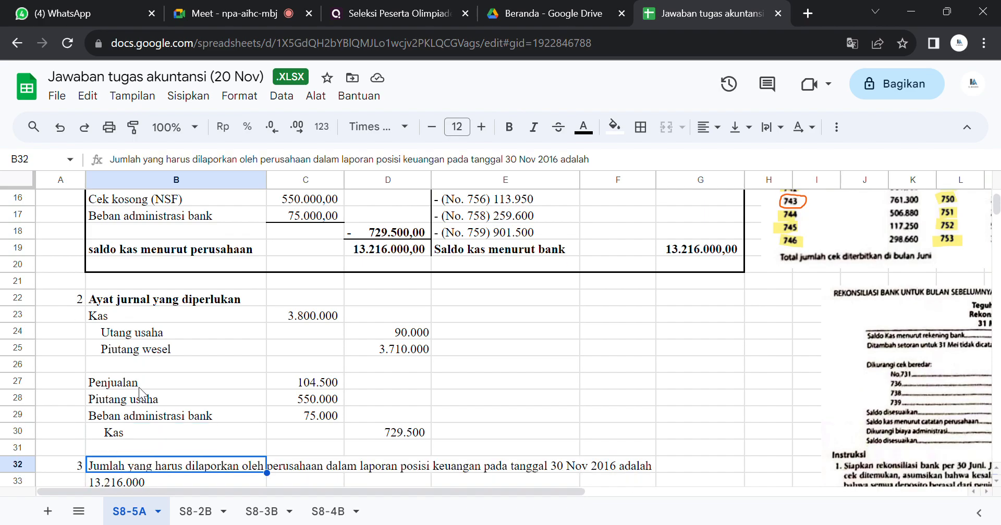
pyautogui.press('Up')
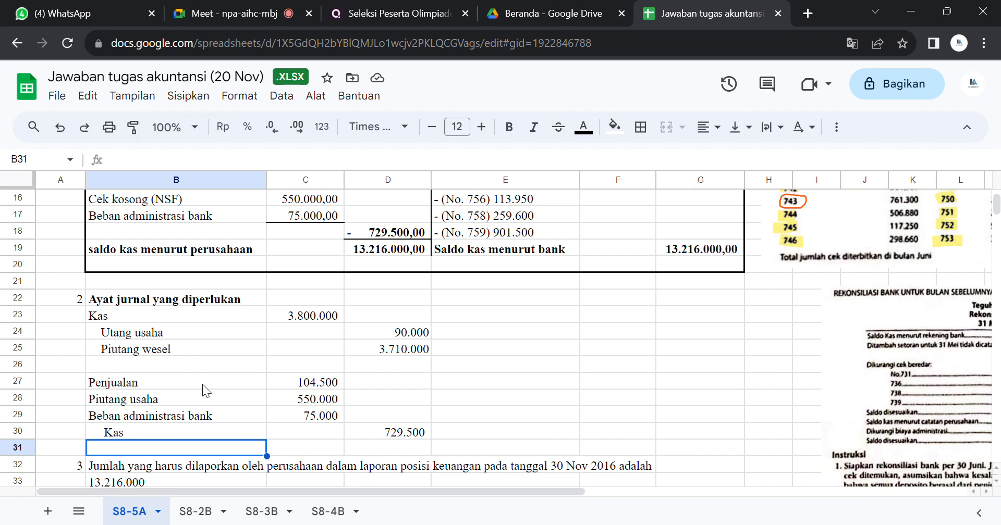
# Step: Match the Piutang usaha debit in B28:C28 to the Cek kosong (NSF) deduction, and check the Koreksi deposito amount in C14
pyautogui.click(223, 201)
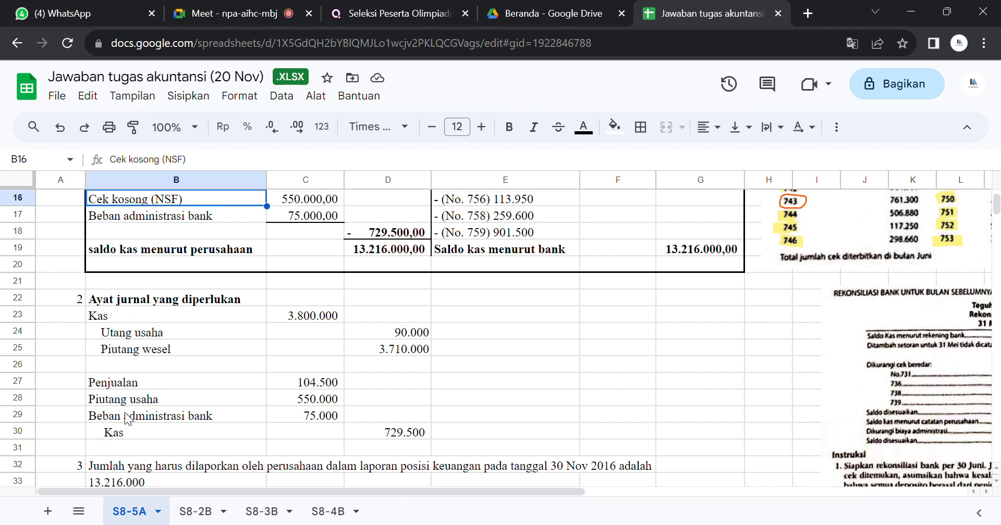
pyautogui.moveTo(224, 397); pyautogui.dragTo(271, 402)
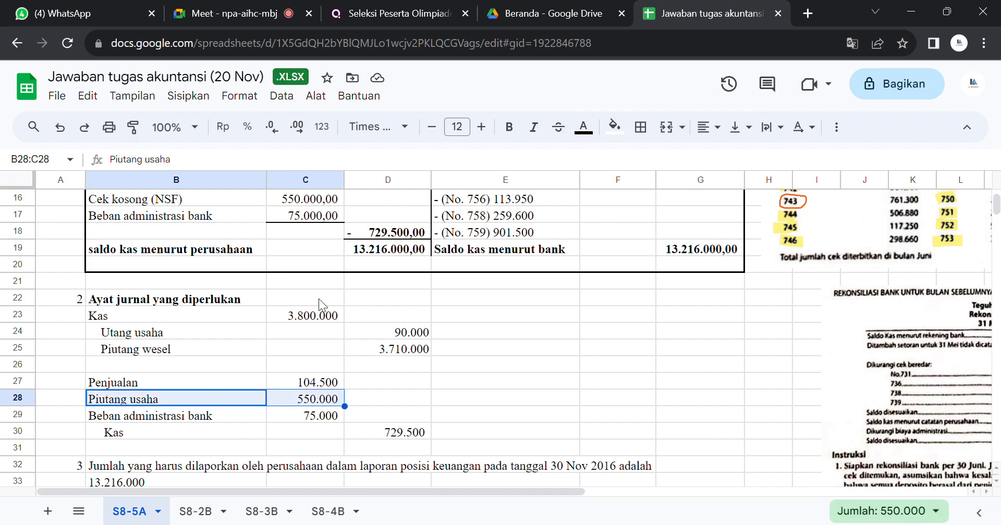
pyautogui.click(305, 203)
pyautogui.press('Up')
pyautogui.press('Up')
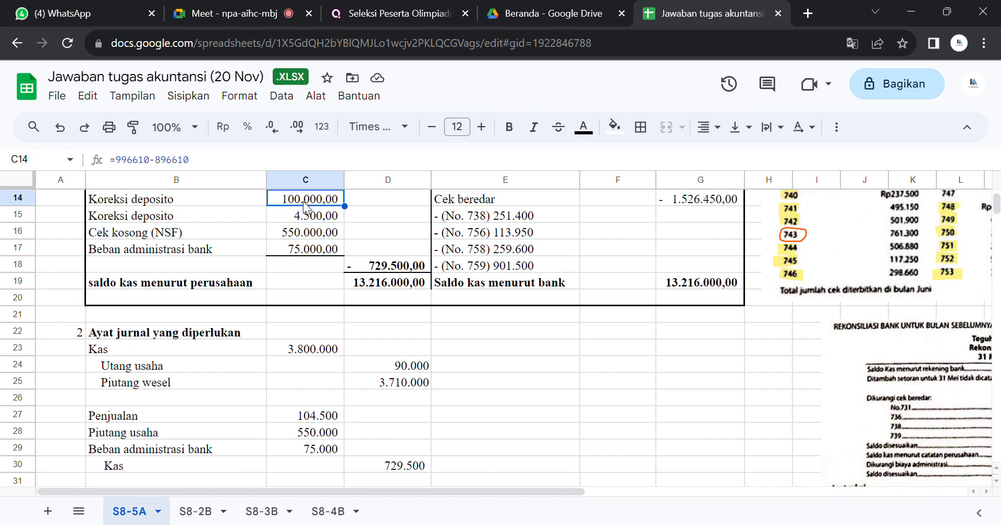
# Step: Check the second Koreksi deposito amount in C15 and review both journal entries in B23:D30
pyautogui.press('Down')
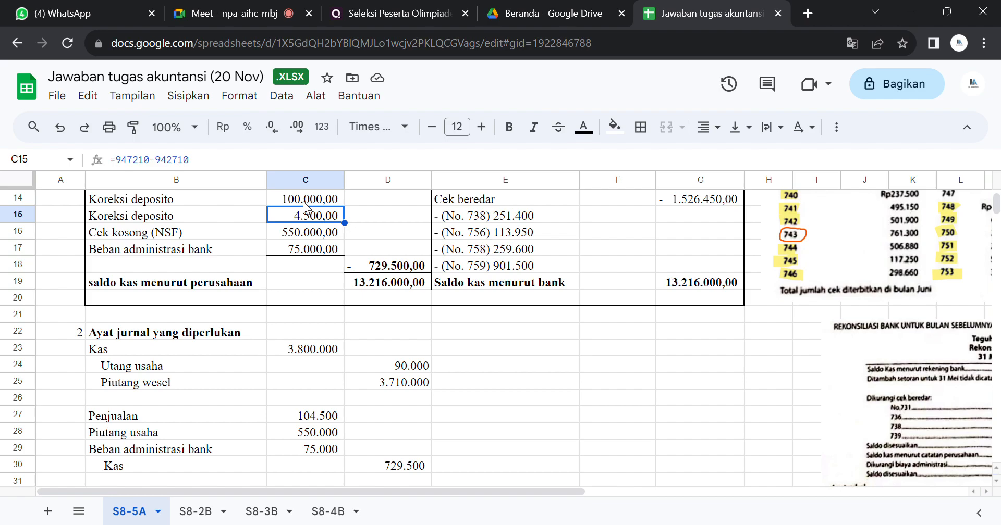
pyautogui.moveTo(187, 348); pyautogui.dragTo(354, 466)
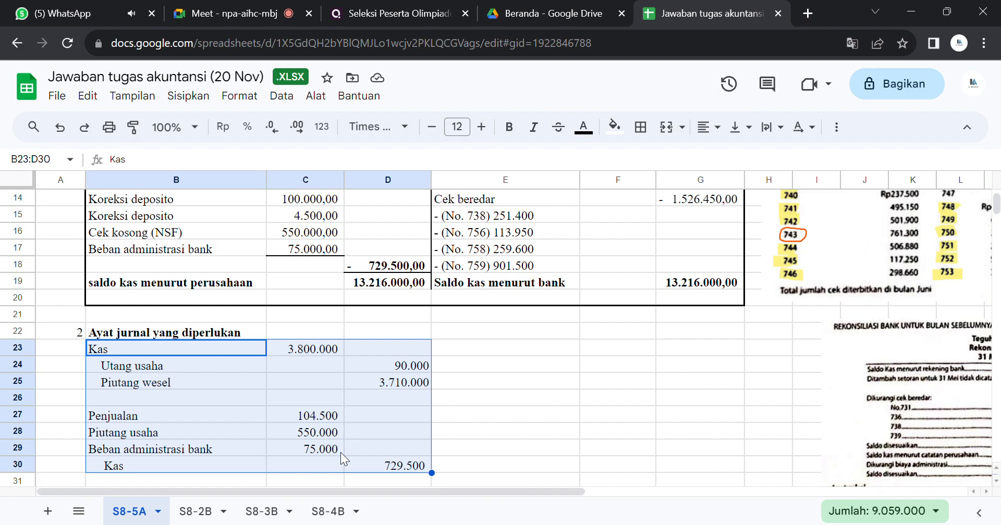
pyautogui.click(362, 421)
pyautogui.click(193, 204)
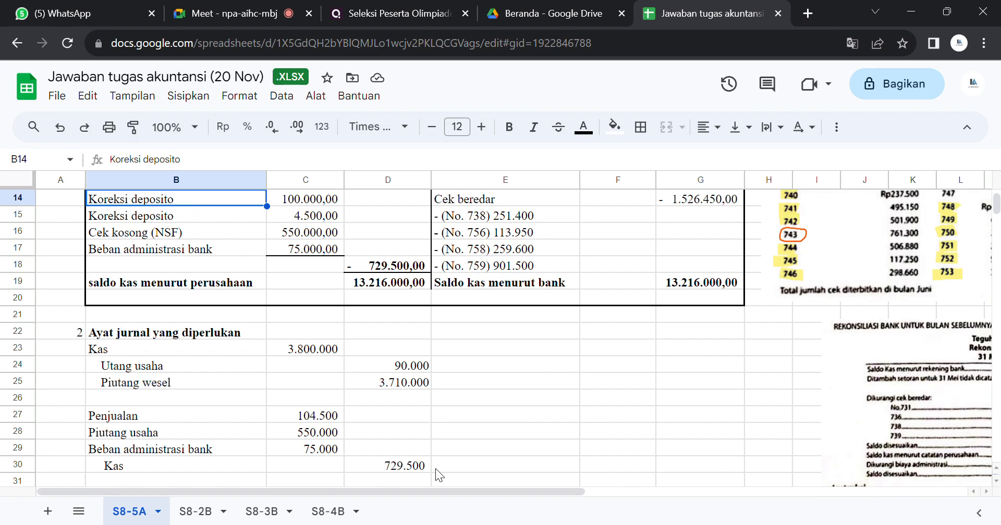
# Step: Read exercise question 3 on the Kas amount in the 30 June statement of financial position
pyautogui.moveTo(439, 489); pyautogui.dragTo(470, 486)
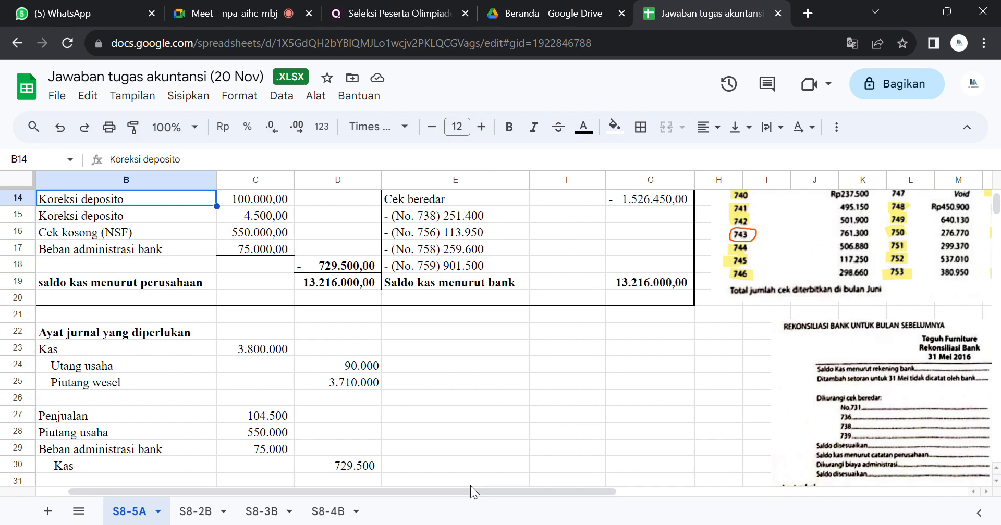
pyautogui.moveTo(468, 493); pyautogui.dragTo(615, 468)
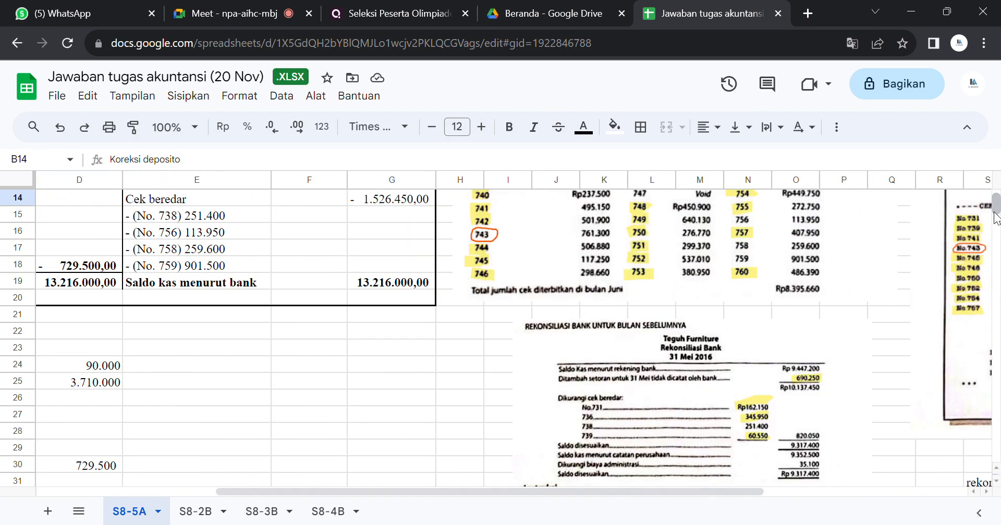
pyautogui.moveTo(996, 204); pyautogui.dragTo(996, 218)
pyautogui.scroll(4, 998, 215)
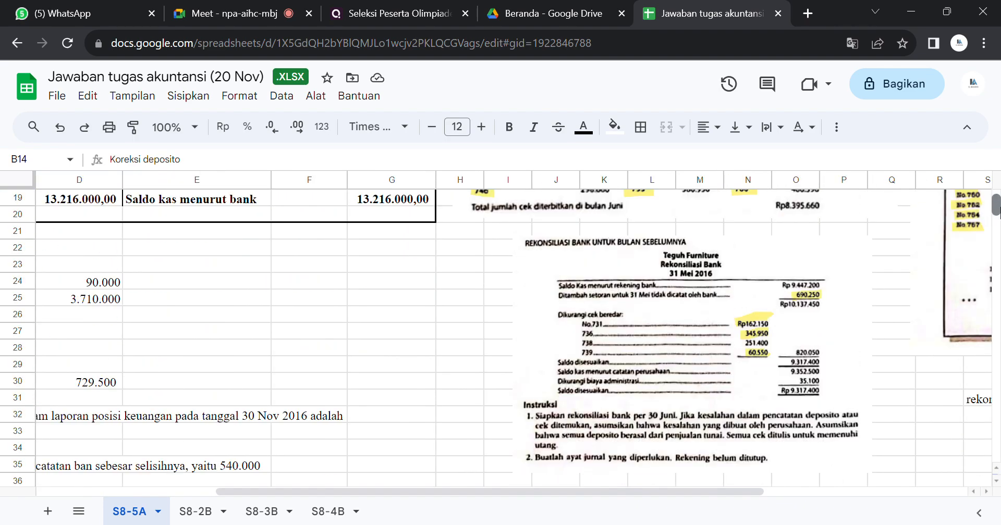
pyautogui.moveTo(668, 490); pyautogui.dragTo(964, 420)
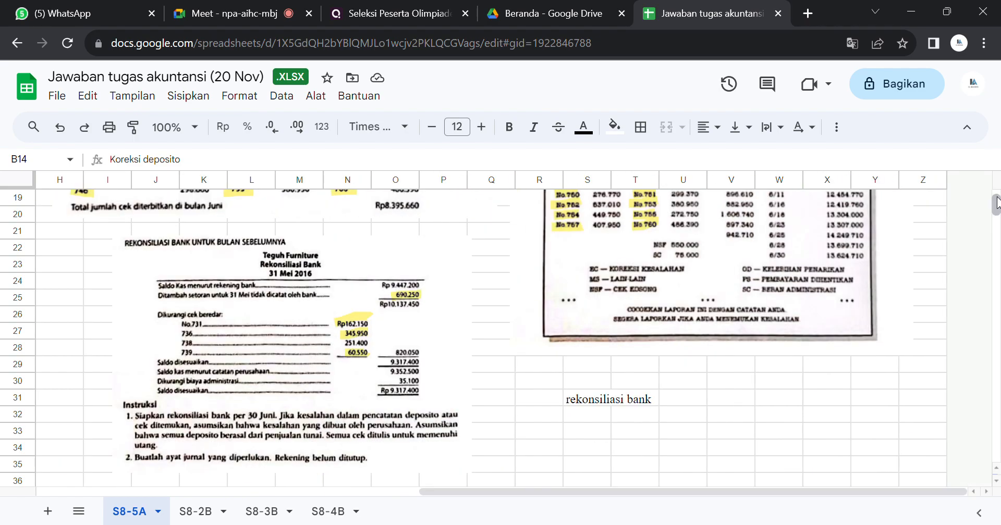
pyautogui.scroll(6, 996, 204)
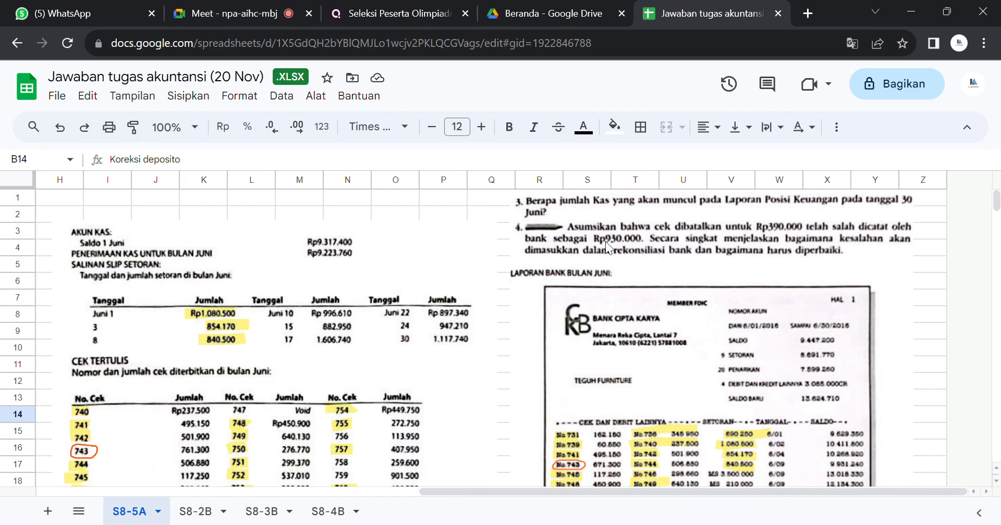
# Step: Compare the question 3 answer in rows 32 and 33 with the wording of the question
pyautogui.moveTo(996, 201); pyautogui.dragTo(996, 213)
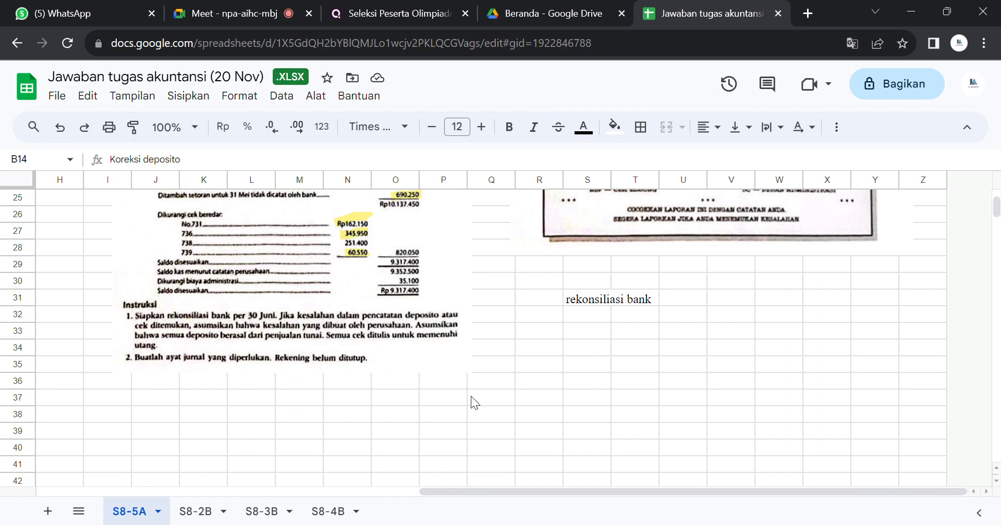
pyautogui.moveTo(498, 492); pyautogui.dragTo(227, 503)
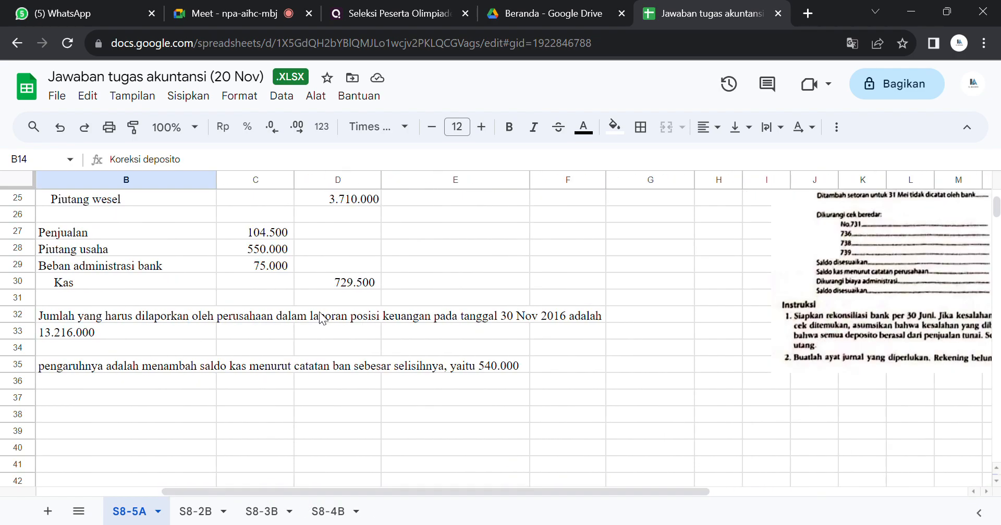
pyautogui.moveTo(266, 493); pyautogui.dragTo(576, 492)
pyautogui.moveTo(996, 209); pyautogui.dragTo(996, 204)
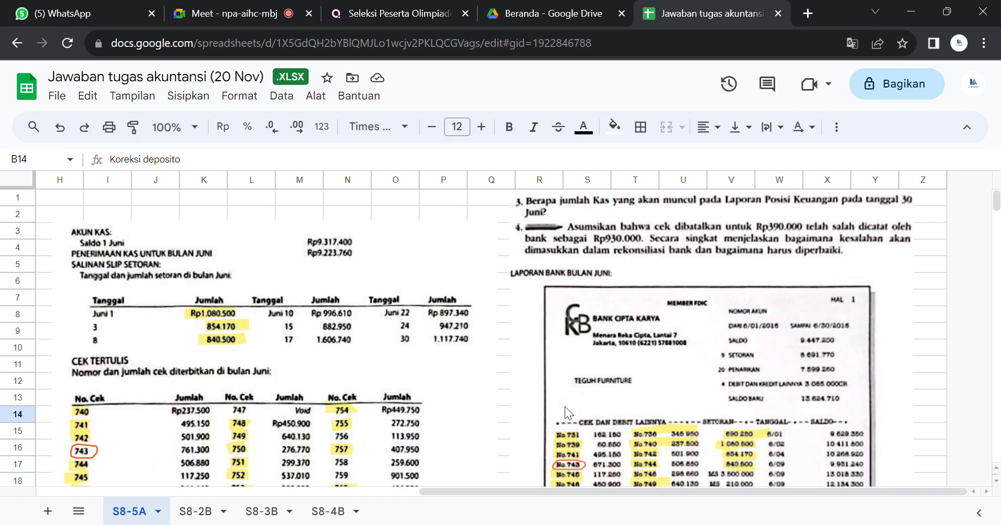
# Step: Relate the adjusted company cash balance in D19 to the question 3 answer in B33
pyautogui.moveTo(517, 489); pyautogui.dragTo(261, 496)
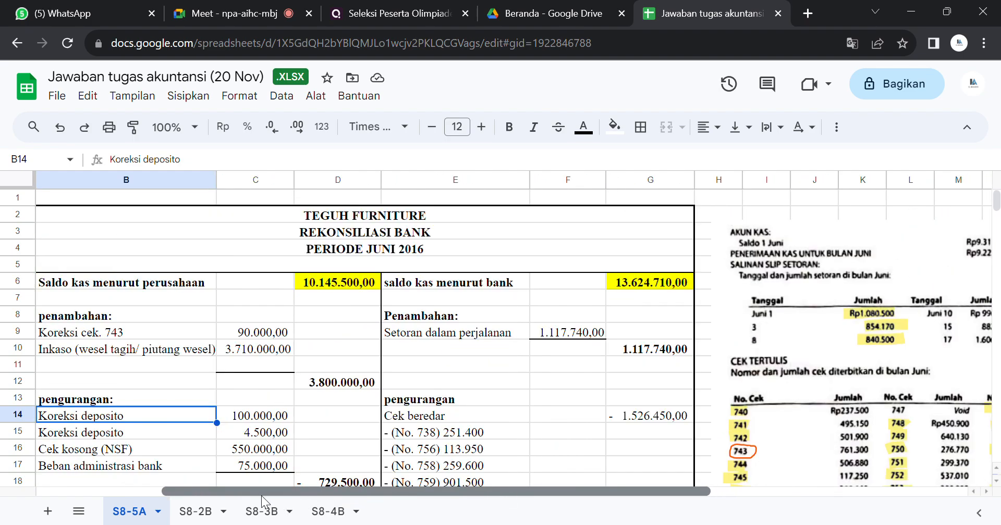
pyautogui.click(494, 436)
pyautogui.press('Down')
pyautogui.press('Down')
pyautogui.press('Down')
pyautogui.press('Down')
pyautogui.press('Down')
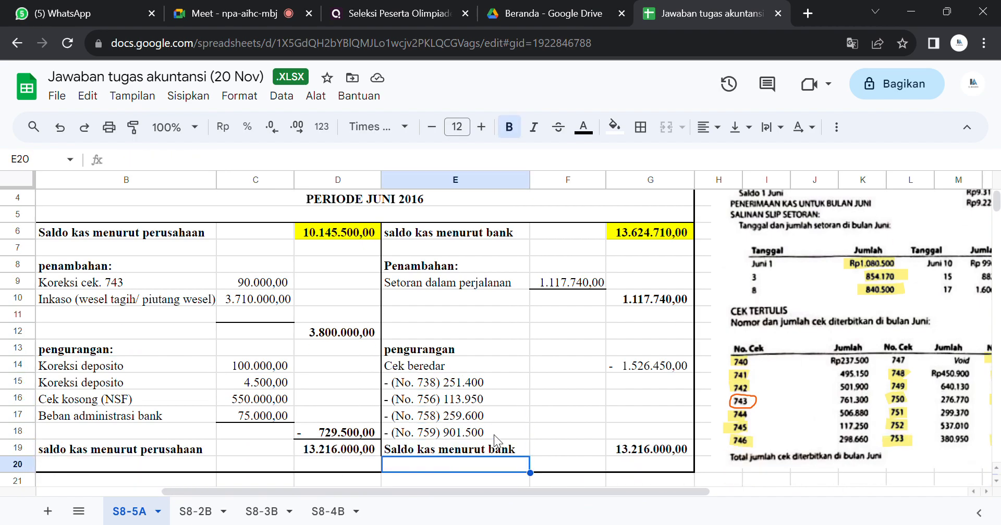
pyautogui.press('Up')
pyautogui.press('Left')
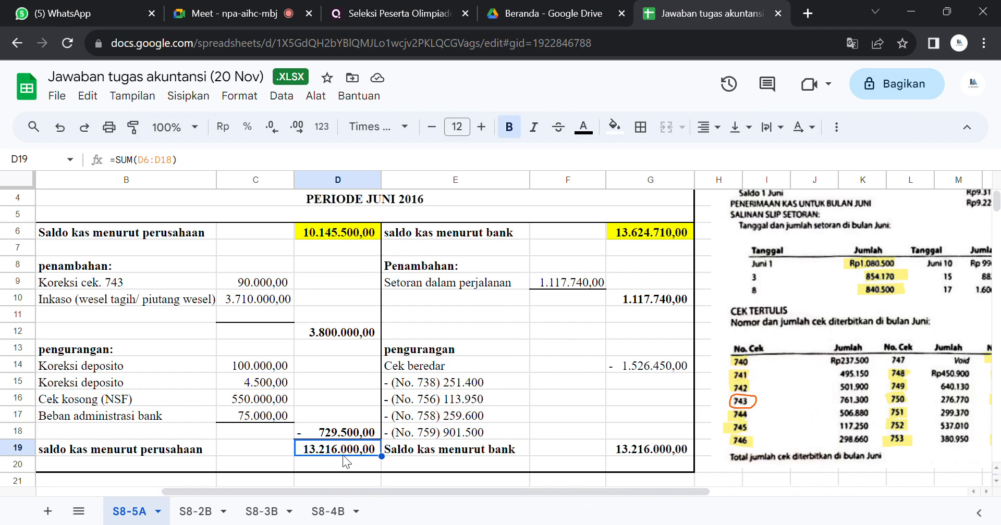
pyautogui.press('Down')
pyautogui.press('Down')
pyautogui.press('Down')
pyautogui.press('Down')
pyautogui.press('Down')
pyautogui.press('Down')
pyautogui.press('Down')
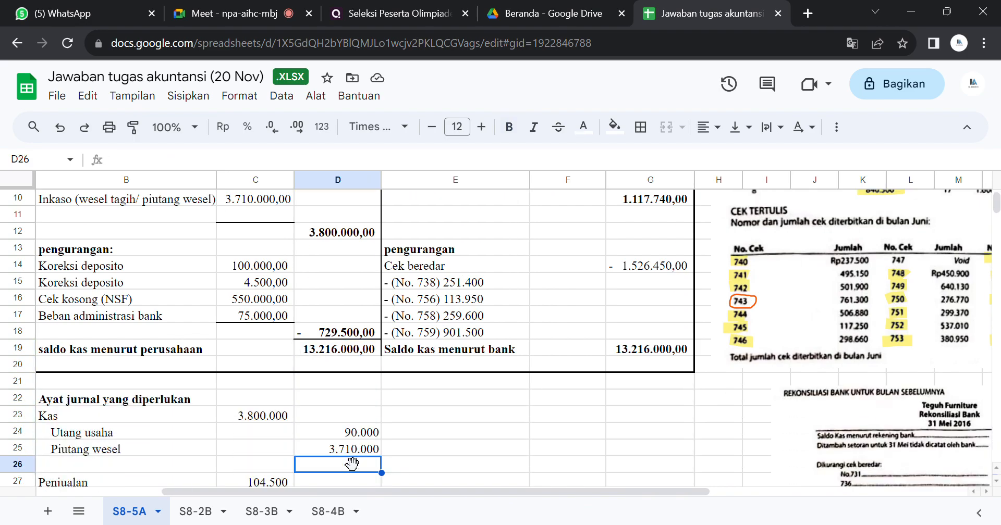
pyautogui.press('Down')
pyautogui.press('Down')
pyautogui.press('Down')
pyautogui.press('Down')
pyautogui.press('Down')
pyautogui.press('Down')
pyautogui.press('Down')
pyautogui.press('Down')
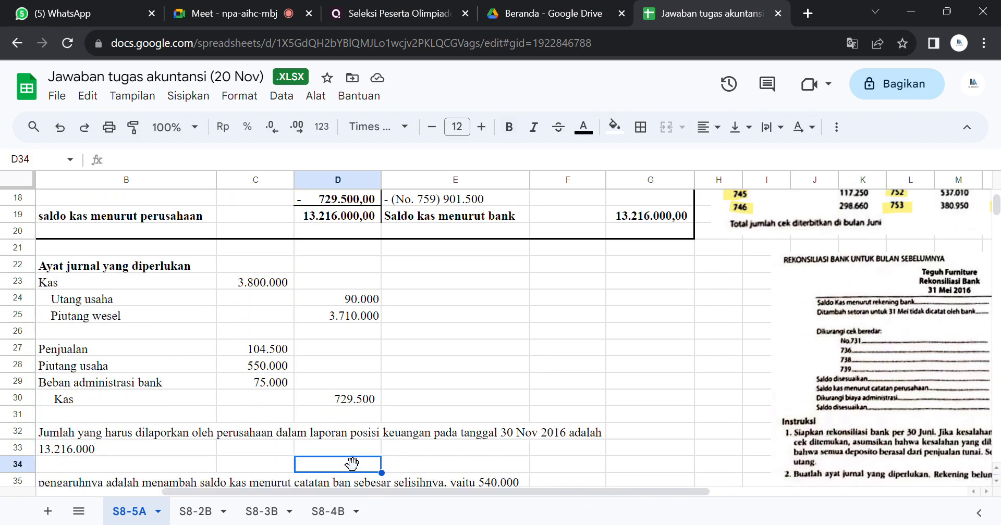
# Step: Read exercise question 4 on the cancelled check that the bank recorded at the wrong amount
pyautogui.press('Right')
pyautogui.press('Right')
pyautogui.press('Right')
pyautogui.press('Right')
pyautogui.press('Right')
pyautogui.press('Right')
pyautogui.press('Right')
pyautogui.press('Right')
pyautogui.press('Right')
pyautogui.press('Right')
pyautogui.press('Right')
pyautogui.press('Right')
pyautogui.press('Right')
pyautogui.press('Right')
pyautogui.press('Right')
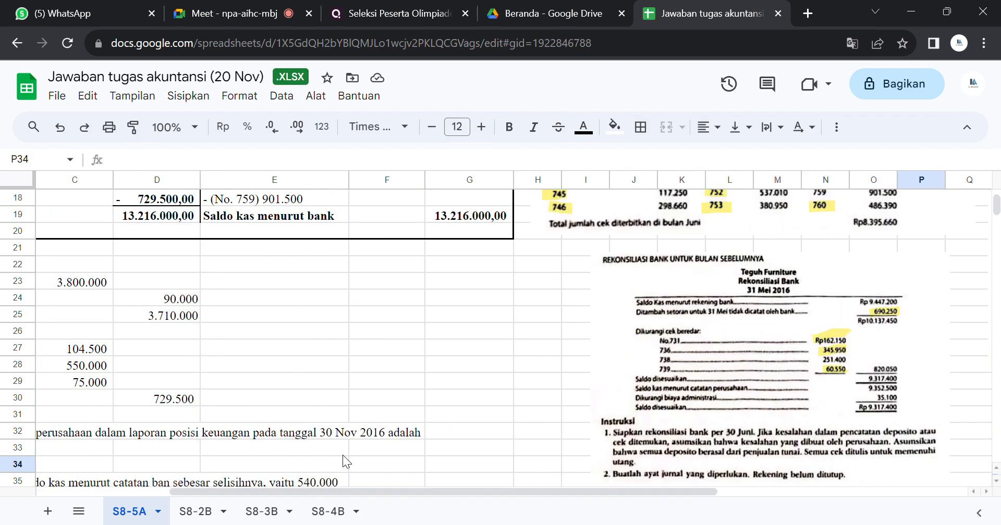
pyautogui.press('Right')
pyautogui.press('Right')
pyautogui.press('Right')
pyautogui.press('Right')
pyautogui.press('Up')
pyautogui.press('Up')
pyautogui.press('Up')
pyautogui.press('Up')
pyautogui.press('Up')
pyautogui.press('Up')
pyautogui.press('Up')
pyautogui.press('Up')
pyautogui.press('Up')
pyautogui.press('Up')
pyautogui.press('Up')
pyautogui.press('Up')
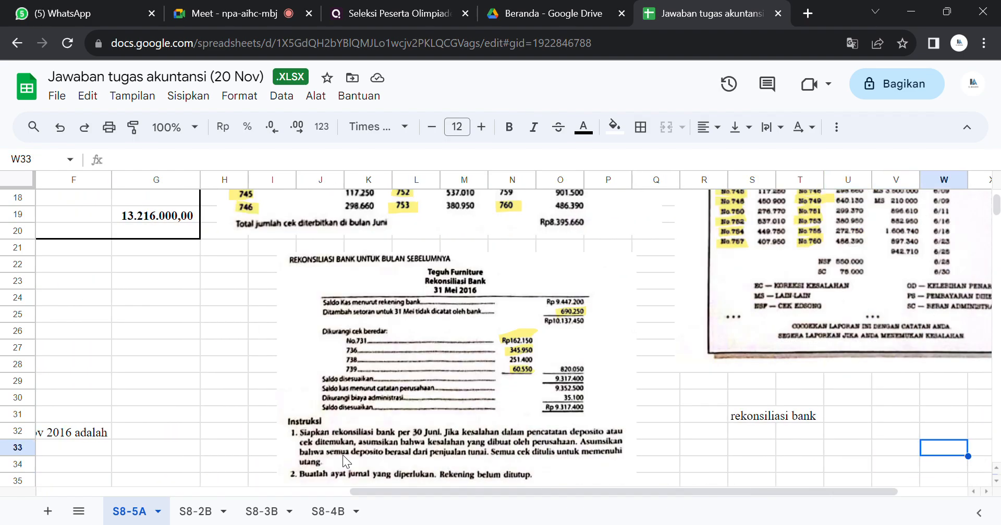
pyautogui.press('Up')
pyautogui.press('Up')
pyautogui.press('Up')
pyautogui.press('Up')
pyautogui.press('Up')
pyautogui.press('Up')
pyautogui.press('Up')
pyautogui.press('Up')
pyautogui.press('Up')
pyautogui.press('Up')
pyautogui.press('Up')
pyautogui.press('Up')
pyautogui.press('Up')
pyautogui.press('Up')
pyautogui.press('Up')
pyautogui.press('Up')
pyautogui.press('Up')
pyautogui.press('Up')
pyautogui.press('Up')
pyautogui.press('Up')
pyautogui.press('Right')
pyautogui.press('Right')
pyautogui.press('Right')
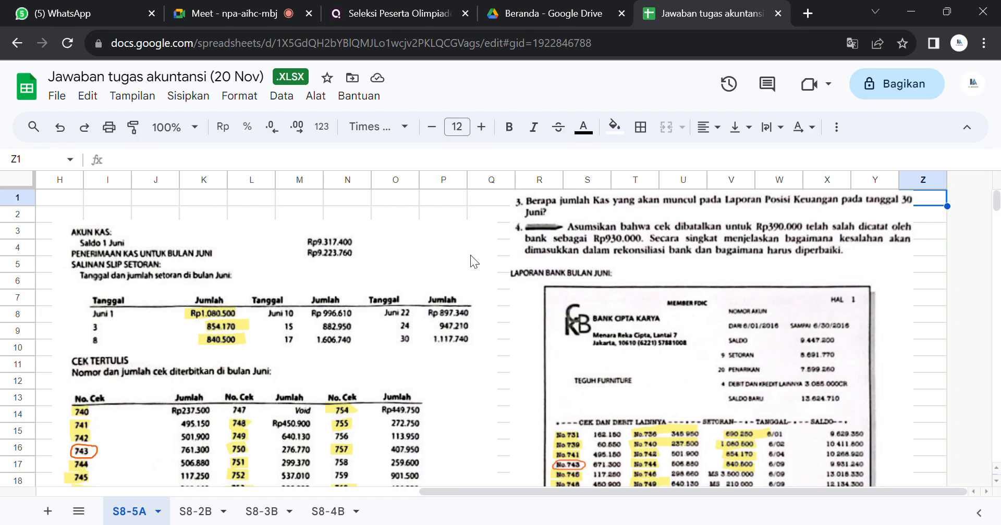
# Step: Look over the June bank statement and the May reconciliation, and reread question 4
pyautogui.click(494, 334)
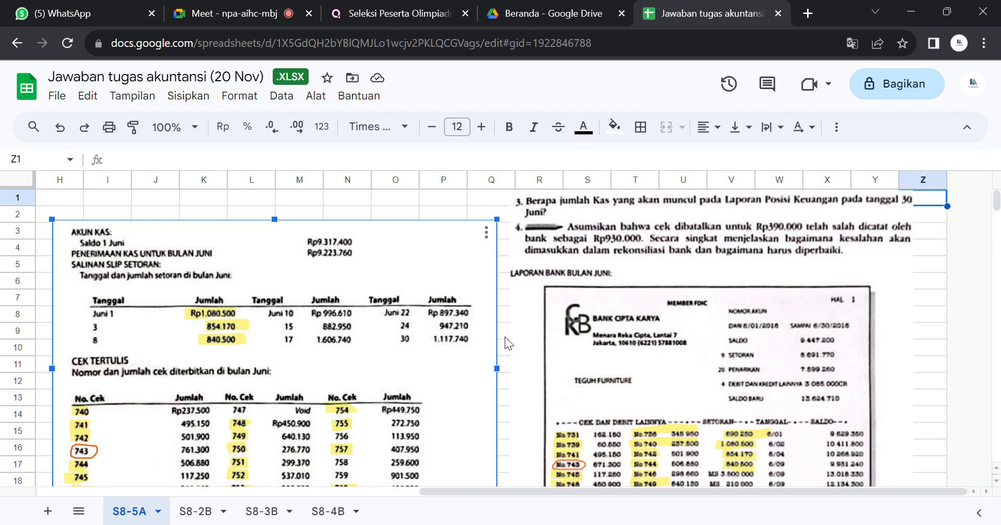
pyautogui.click(504, 337)
pyautogui.press('Down')
pyautogui.press('Down')
pyautogui.press('Down')
pyautogui.press('Down')
pyautogui.press('Down')
pyautogui.press('Down')
pyautogui.press('Down')
pyautogui.press('Down')
pyautogui.press('Down')
pyautogui.press('Down')
pyautogui.press('Down')
pyautogui.press('Down')
pyautogui.press('Down')
pyautogui.press('Down')
pyautogui.press('Down')
pyautogui.press('Down')
pyautogui.press('Down')
pyautogui.press('Down')
pyautogui.press('Down')
pyautogui.press('Down')
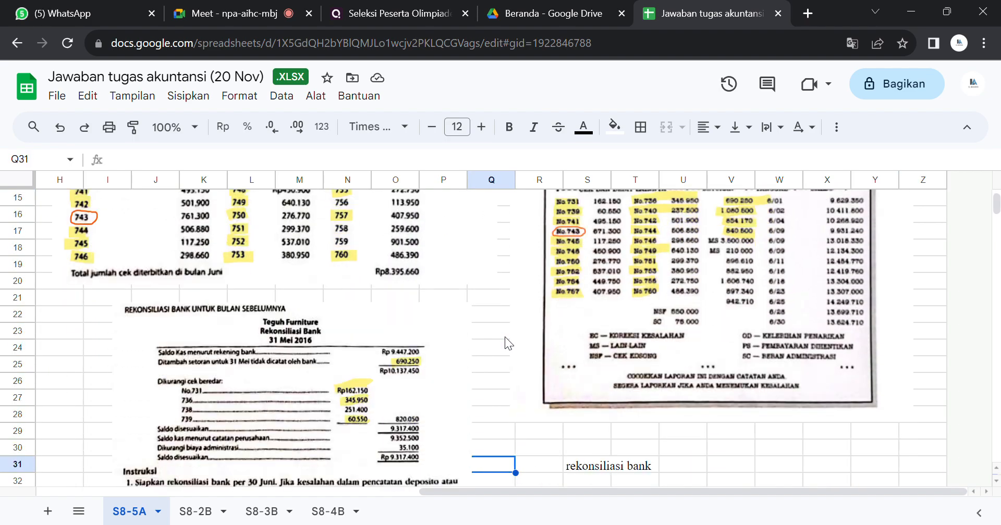
pyautogui.press('Down')
pyautogui.press('Right')
pyautogui.press('Right')
pyautogui.press('Right')
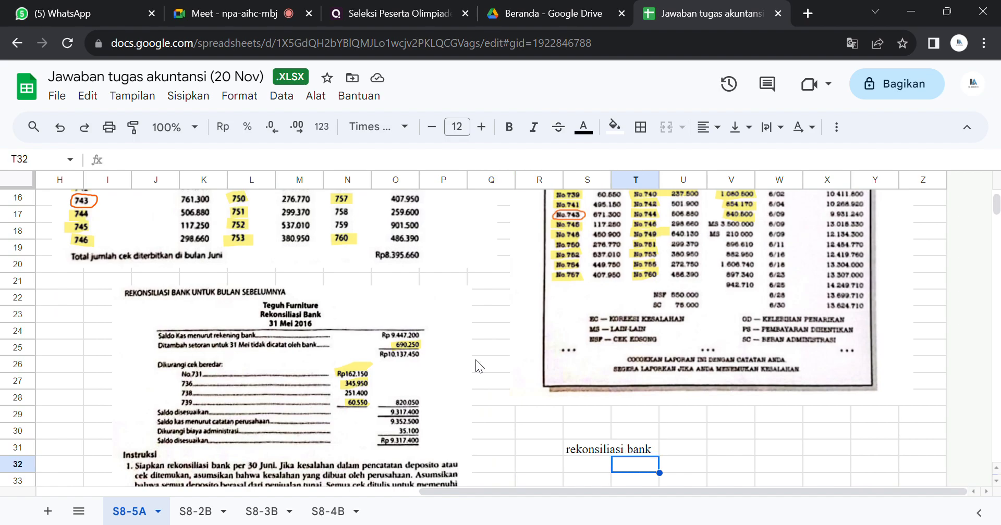
pyautogui.press('Up')
pyautogui.press('Up')
pyautogui.press('Up')
pyautogui.press('Up')
pyautogui.press('Up')
pyautogui.press('Up')
pyautogui.press('Up')
pyautogui.press('Up')
pyautogui.press('Up')
pyautogui.press('Up')
pyautogui.press('Up')
pyautogui.press('Up')
pyautogui.press('Up')
pyautogui.press('Up')
pyautogui.press('Up')
pyautogui.press('Up')
pyautogui.press('Up')
pyautogui.press('Up')
pyautogui.press('Up')
pyautogui.press('Up')
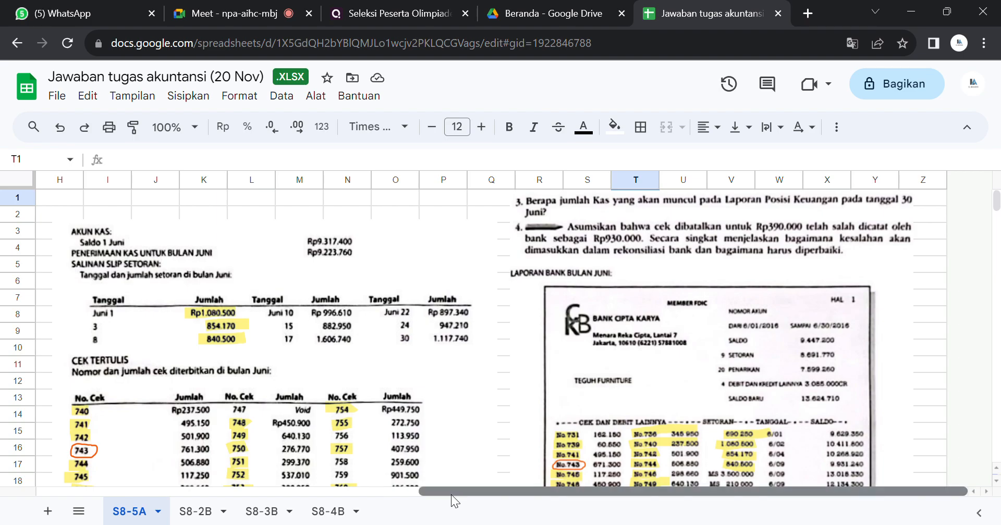
# Step: Correct "ban" to "bank" in the question 4 answer in B35
pyautogui.hscroll(-2, 452, 495)
pyautogui.hscroll(1, 451, 495)
pyautogui.moveTo(492, 489); pyautogui.dragTo(240, 495)
pyautogui.click(259, 483)
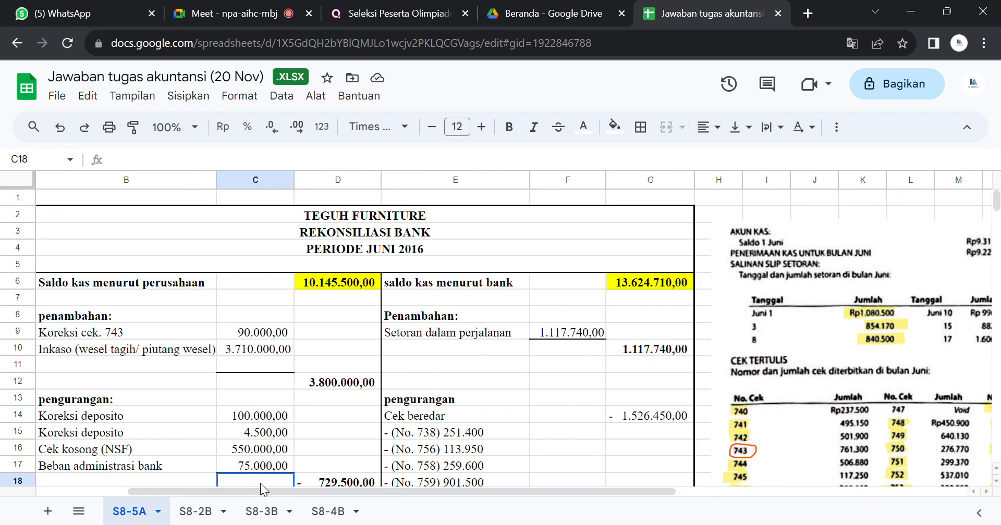
pyautogui.press('Down')
pyautogui.press('Down')
pyautogui.press('Down')
pyautogui.press('Down')
pyautogui.press('Down')
pyautogui.press('Down')
pyautogui.press('Down')
pyautogui.press('Down')
pyautogui.press('Down')
pyautogui.press('Down')
pyautogui.press('Down')
pyautogui.press('Down')
pyautogui.press('Down')
pyautogui.press('Down')
pyautogui.press('Down')
pyautogui.press('Down')
pyautogui.press('Down')
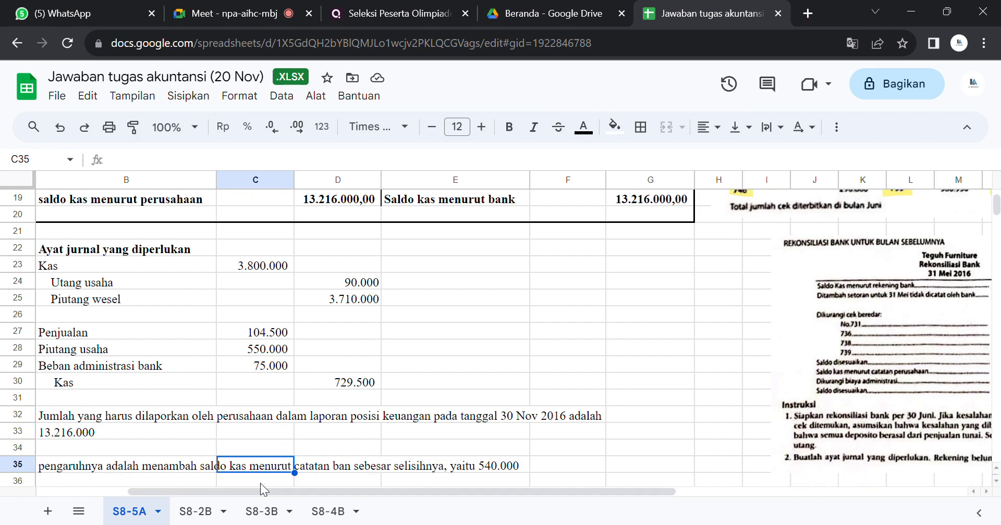
pyautogui.press('Up')
pyautogui.press('Left')
pyautogui.press('Left')
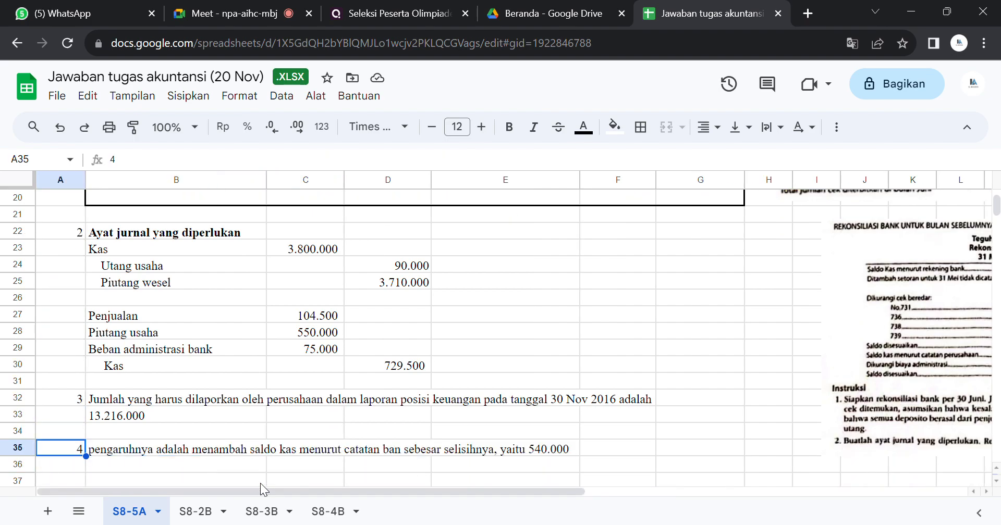
pyautogui.click(123, 449)
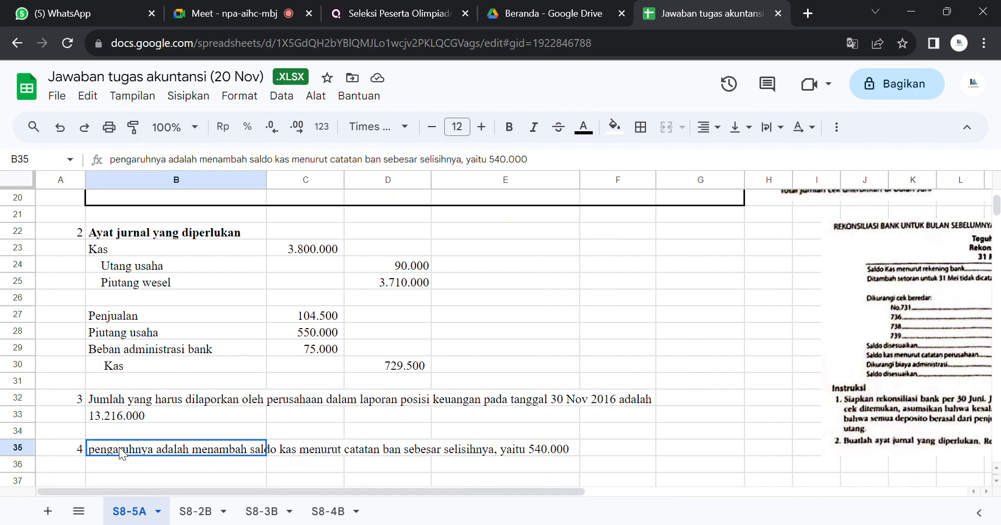
pyautogui.click(233, 463)
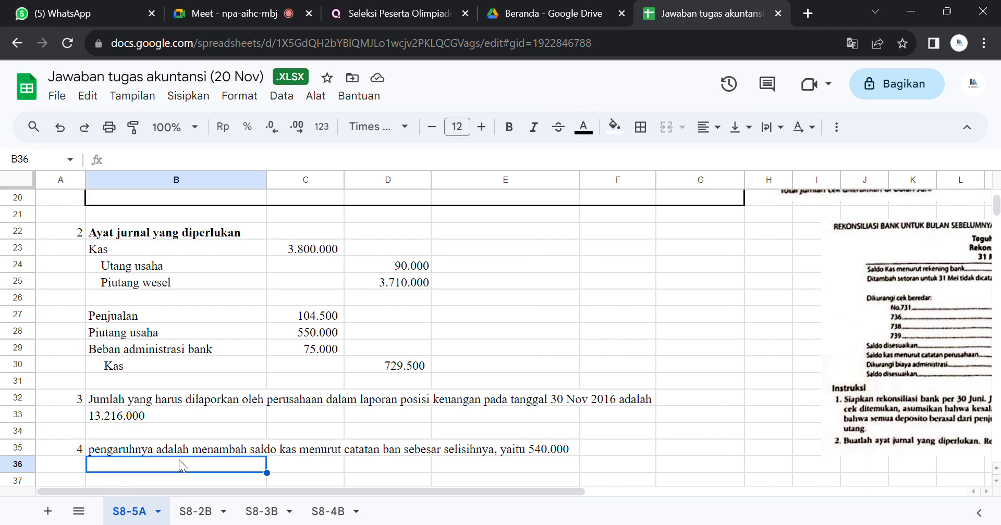
pyautogui.doubleClick(220, 450)
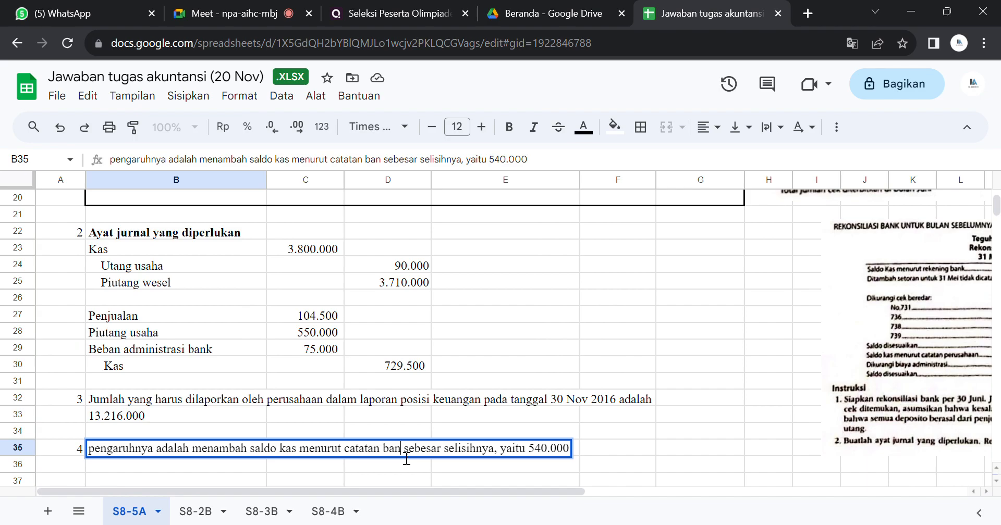
pyautogui.write('k')
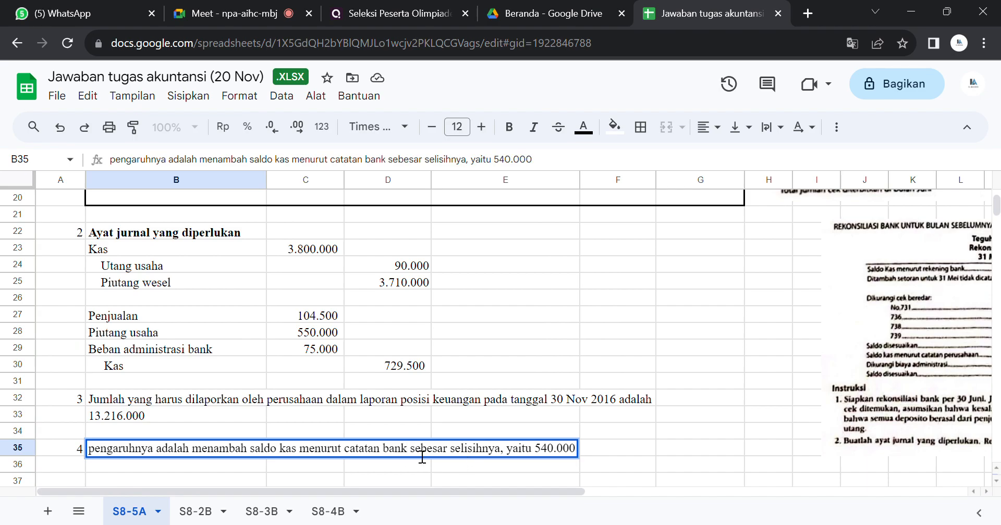
# Step: Make the phrase "menambah saldo kas menurut catatan bank" bold in the question 4 answer
pyautogui.moveTo(407, 449); pyautogui.dragTo(233, 428)
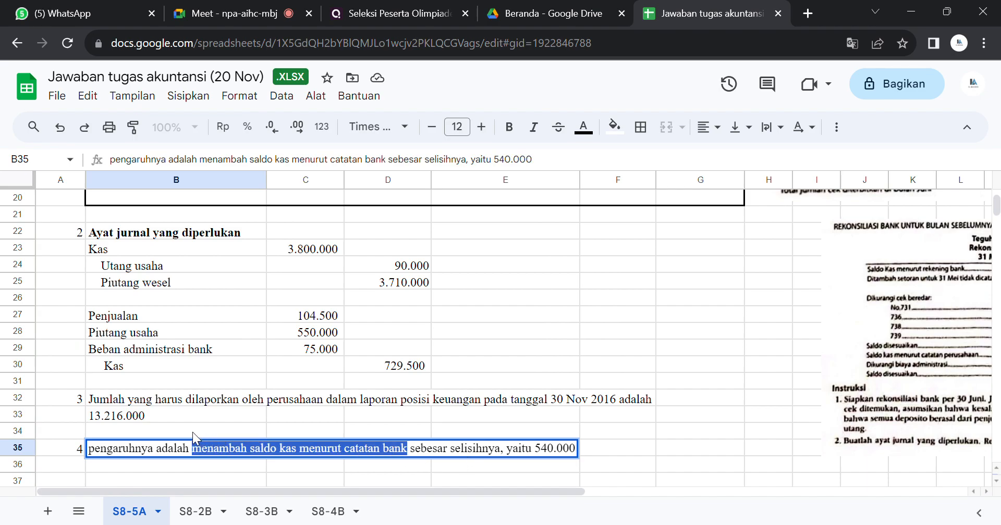
pyautogui.hotkey('ctrl', 'b')
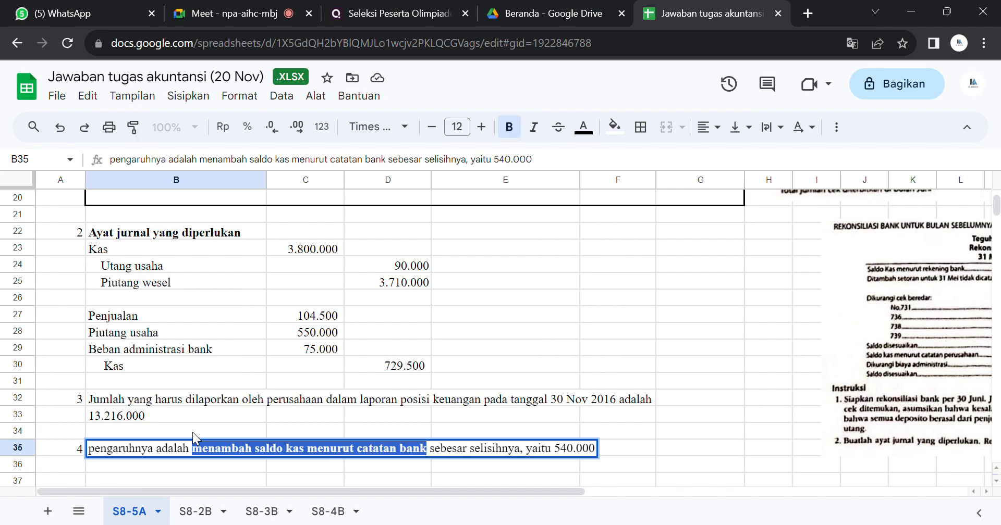
pyautogui.click(748, 454)
# Step: Compare the wording of exercise question 4 with the answer in row 35
pyautogui.moveTo(571, 492); pyautogui.dragTo(982, 449)
pyautogui.moveTo(997, 207); pyautogui.dragTo(998, 197)
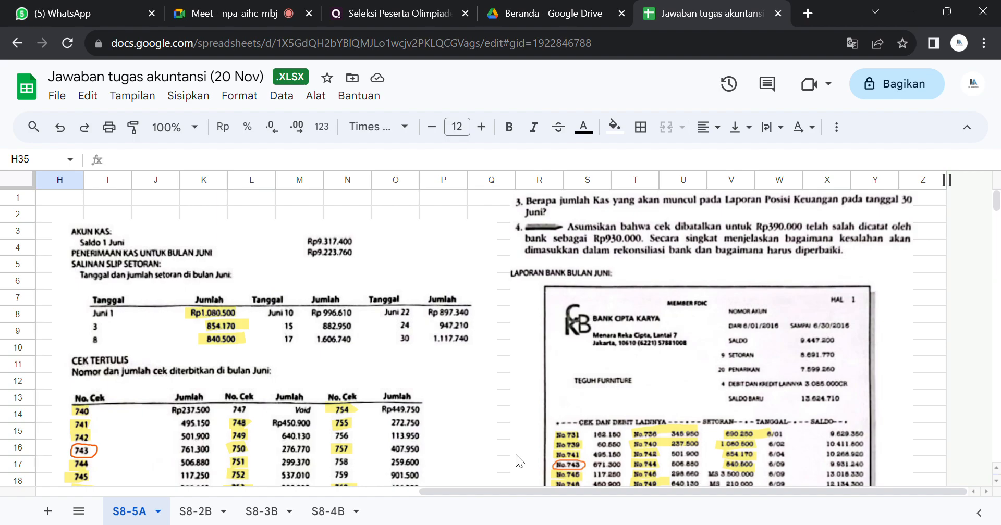
pyautogui.moveTo(472, 486); pyautogui.dragTo(477, 490)
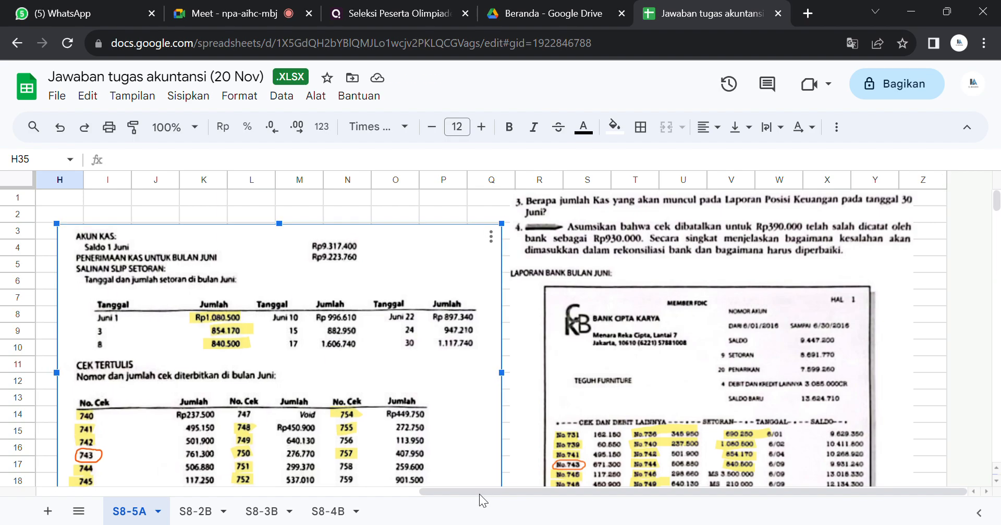
pyautogui.click(507, 475)
pyautogui.press('Down')
pyautogui.press('Down')
pyautogui.press('Down')
pyautogui.press('Down')
pyautogui.press('Down')
pyautogui.press('Down')
pyautogui.press('Down')
pyautogui.press('Down')
pyautogui.press('Down')
pyautogui.press('Down')
pyautogui.press('Down')
pyautogui.press('Down')
pyautogui.press('Down')
pyautogui.press('Down')
pyautogui.press('Down')
pyautogui.press('Down')
pyautogui.press('Down')
pyautogui.press('Down')
pyautogui.press('Down')
pyautogui.press('Down')
pyautogui.press('Down')
pyautogui.press('Down')
pyautogui.press('Down')
pyautogui.press('Down')
pyautogui.press('Down')
pyautogui.press('Down')
pyautogui.press('Down')
pyautogui.press('Down')
pyautogui.press('Left')
pyautogui.press('Left')
pyautogui.press('Left')
pyautogui.press('Left')
pyautogui.press('Left')
pyautogui.press('Left')
pyautogui.press('Left')
pyautogui.press('Left')
pyautogui.press('Left')
pyautogui.press('Left')
pyautogui.press('Left')
pyautogui.press('Left')
pyautogui.press('Left')
pyautogui.press('Left')
pyautogui.press('Left')
pyautogui.press('Left')
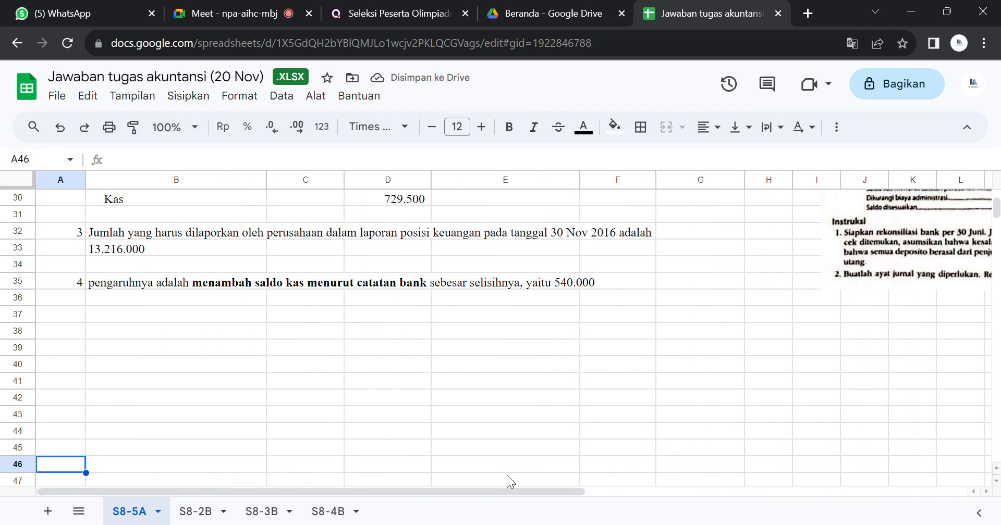
# Step: Recheck the question 3 answer in rows 32 and 33 of sheet S8-5A
pyautogui.press('Up')
pyautogui.press('Up')
pyautogui.press('Up')
pyautogui.press('Up')
pyautogui.press('Up')
pyautogui.press('Up')
pyautogui.press('Up')
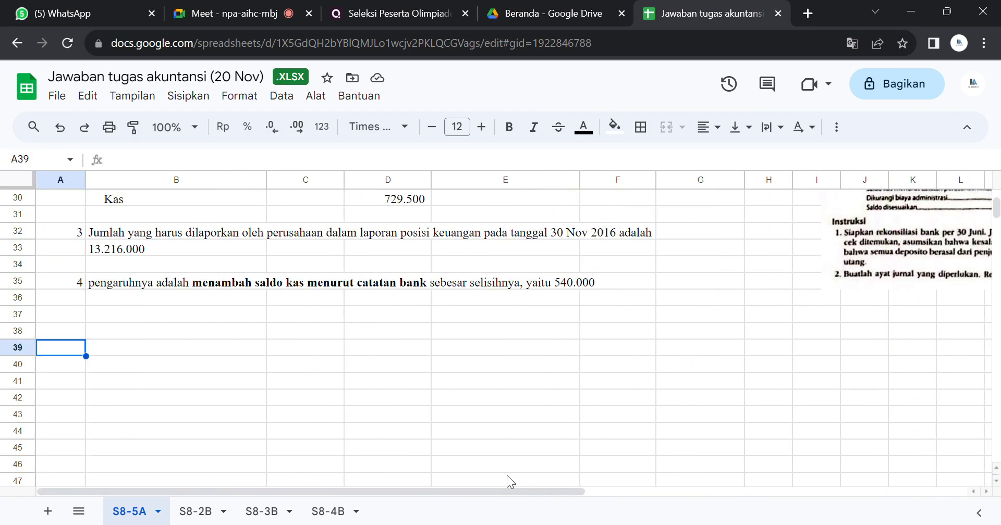
pyautogui.press('Up')
pyautogui.press('Up')
pyautogui.press('Up')
pyautogui.press('Right')
pyautogui.press('Right')
pyautogui.press('Up')
pyautogui.press('Right')
pyautogui.press('Right')
pyautogui.press('Right')
pyautogui.press('Up')
pyautogui.press('Up')
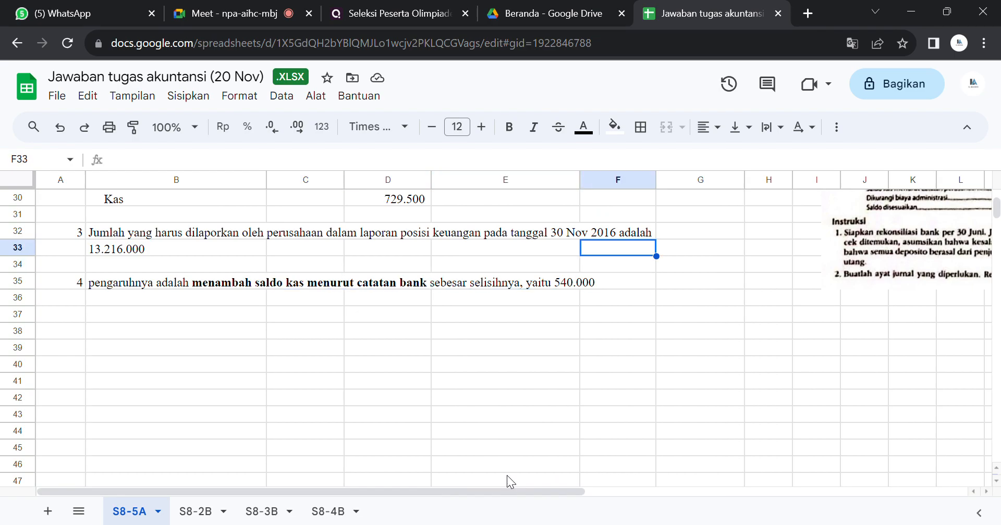
pyautogui.press('Up')
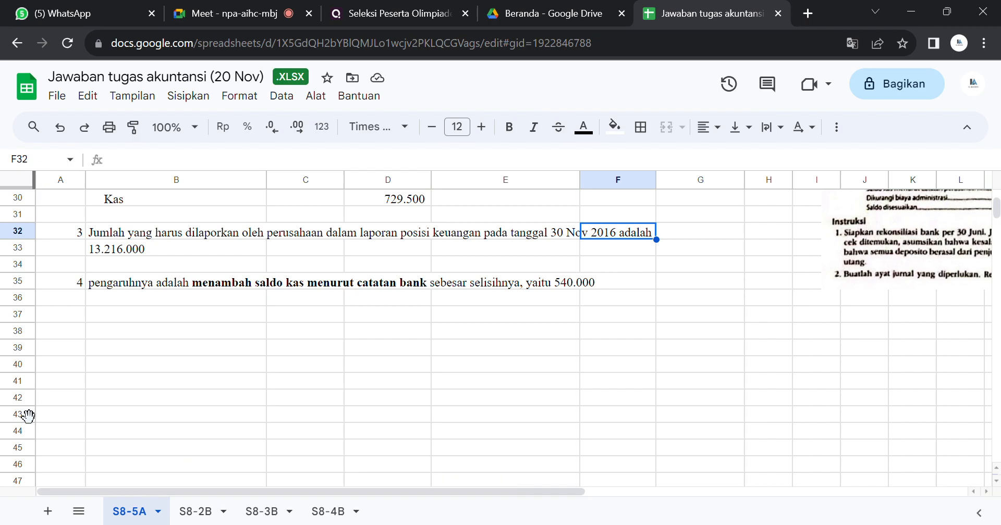
pyautogui.click(135, 250)
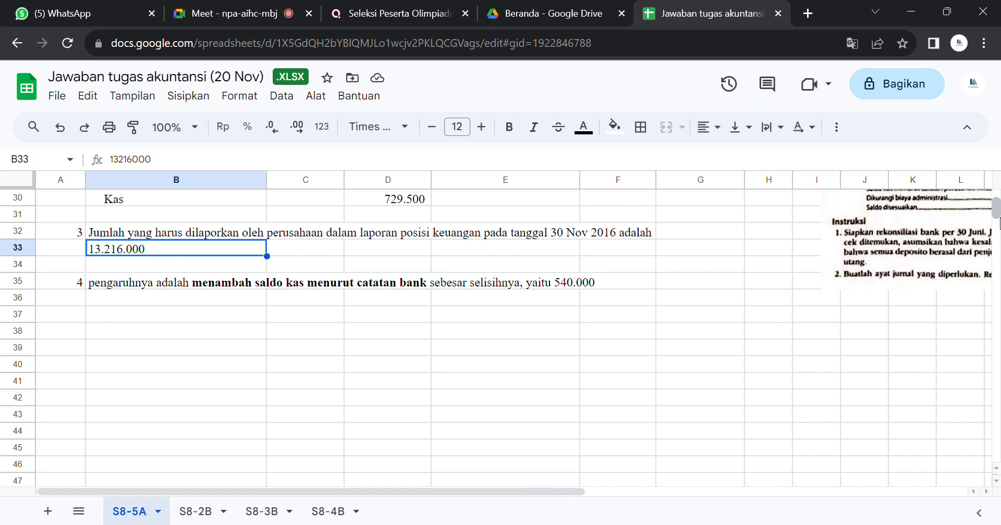
# Step: Look through the rest of sheet S8-5A beyond the answers and return to the reconciliation at its beginning
pyautogui.moveTo(995, 221); pyautogui.dragTo(997, 222)
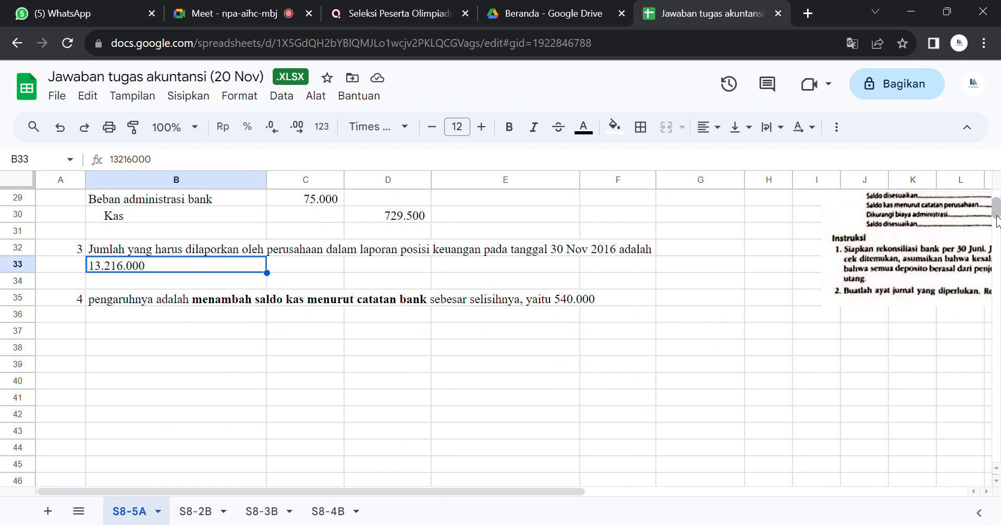
pyautogui.moveTo(562, 491); pyautogui.dragTo(974, 434)
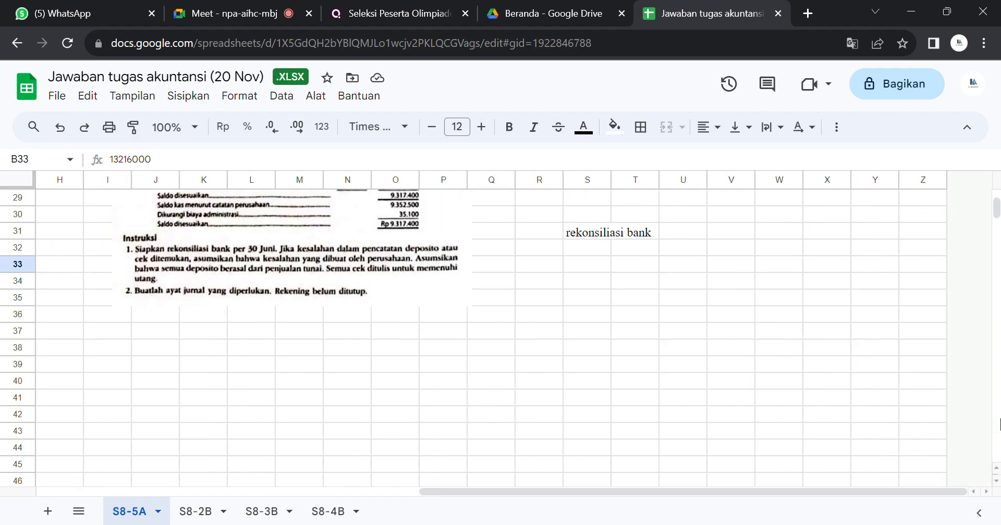
pyautogui.moveTo(997, 212); pyautogui.dragTo(999, 241)
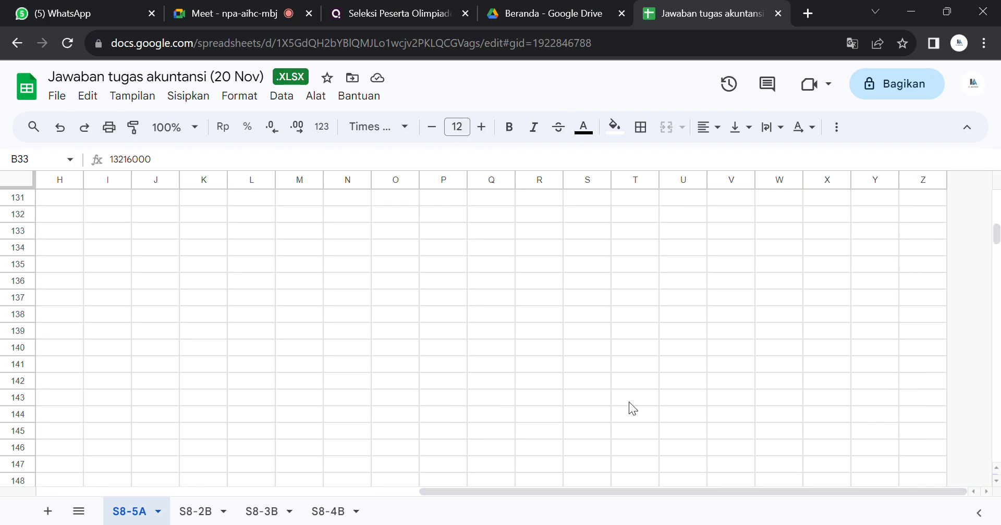
pyautogui.moveTo(480, 490); pyautogui.dragTo(99, 513)
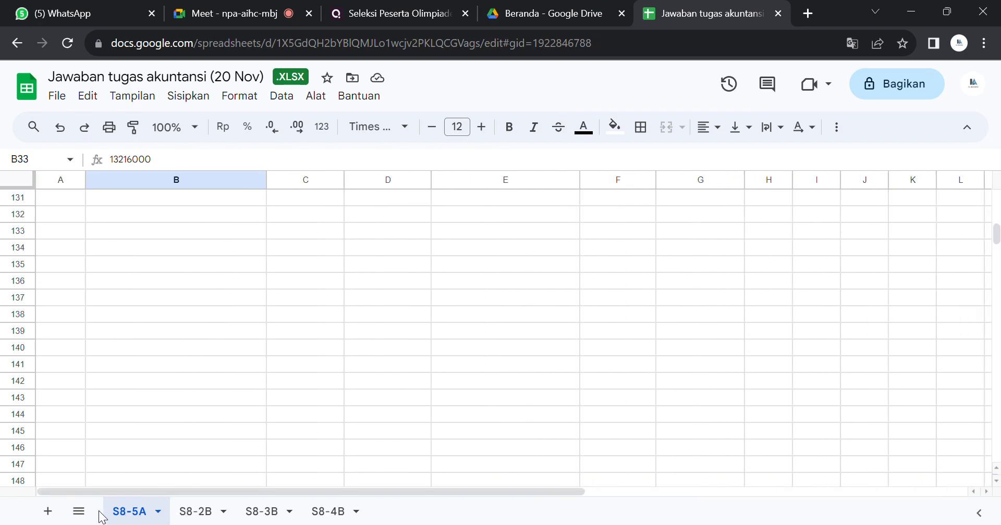
pyautogui.click(442, 304)
pyautogui.press('Up')
pyautogui.press('Up')
pyautogui.press('Up')
pyautogui.press('Up')
pyautogui.press('Up')
pyautogui.press('Up')
pyautogui.press('Up')
pyautogui.press('Up')
pyautogui.press('Up')
pyautogui.press('Up')
pyautogui.press('Up')
pyautogui.press('Up')
pyautogui.press('Up')
pyautogui.press('Up')
pyautogui.press('Up')
pyautogui.press('Up')
pyautogui.press('Up')
pyautogui.press('Up')
pyautogui.press('Up')
pyautogui.press('Up')
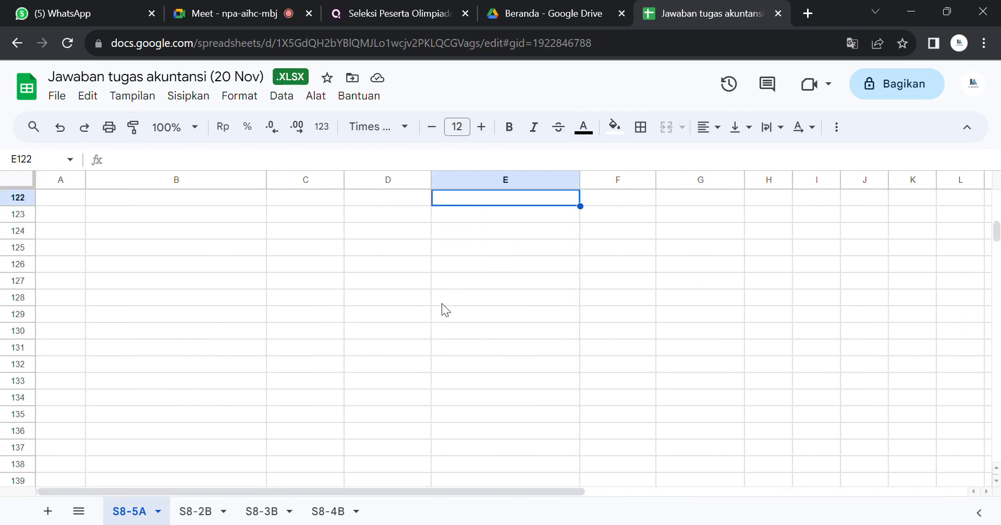
pyautogui.press('Up')
pyautogui.press('Up')
pyautogui.press('Up')
pyautogui.press('Up')
pyautogui.press('Up')
pyautogui.press('Up')
pyautogui.press('Up')
pyautogui.press('Up')
pyautogui.press('Up')
pyautogui.press('Up')
pyautogui.press('Up')
pyautogui.press('Up')
pyautogui.press('Up')
pyautogui.press('Up')
pyautogui.press('Up')
pyautogui.press('Up')
pyautogui.press('Up')
pyautogui.press('Up')
pyautogui.press('Up')
pyautogui.press('Up')
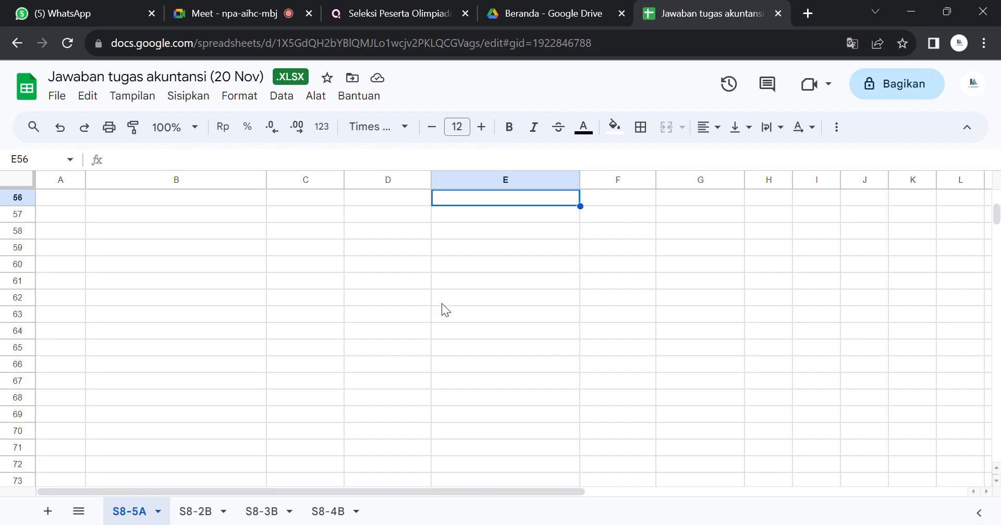
pyautogui.press('Up')
pyautogui.press('Up')
pyautogui.press('Up')
pyautogui.press('Up')
pyautogui.press('Up')
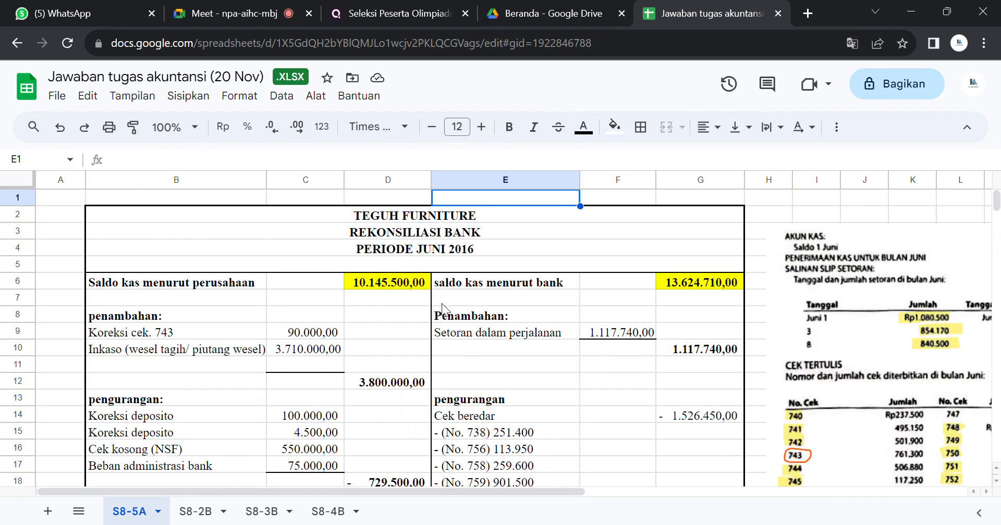
# Step: Open sheet S8-2B and look over PT Bintang Pratama's general journal and its June 2016 transactions
pyautogui.click(206, 513)
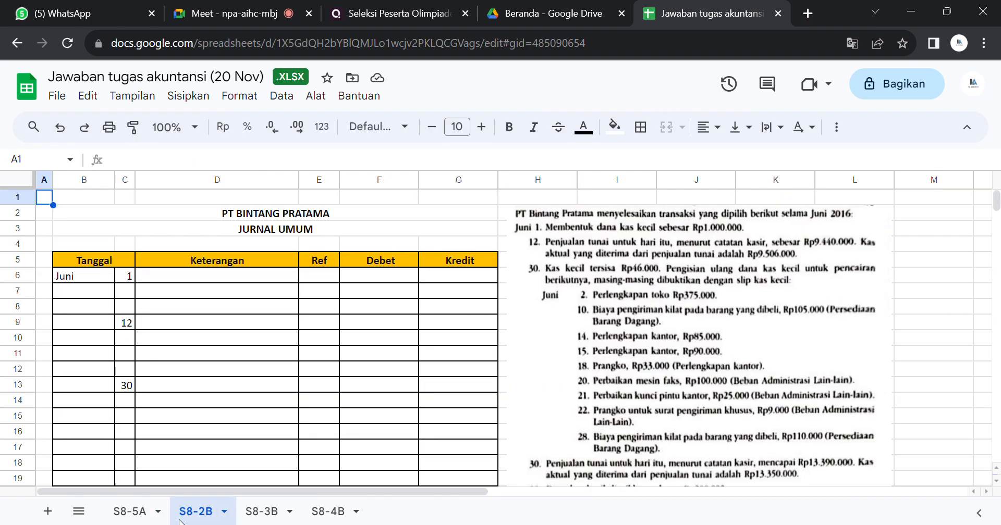
pyautogui.click(455, 243)
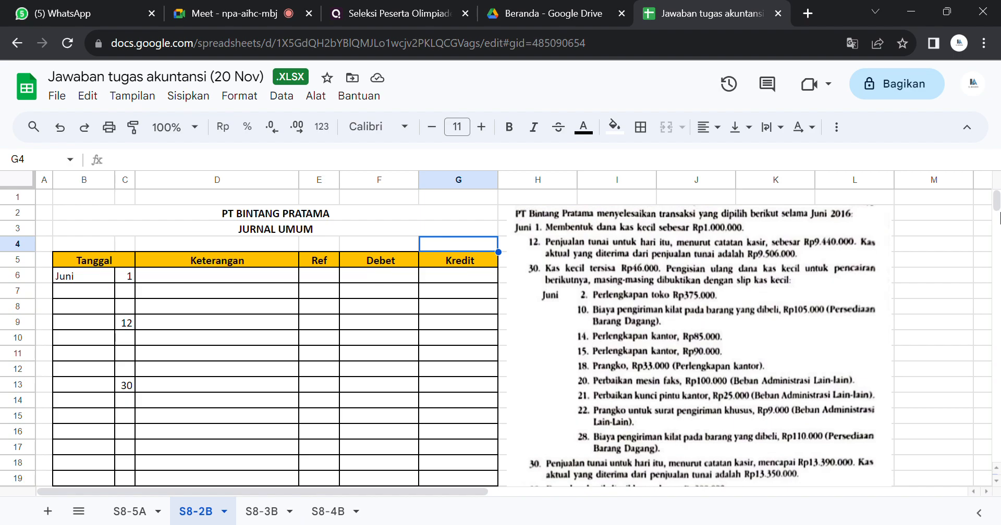
pyautogui.scroll(-4, 997, 214)
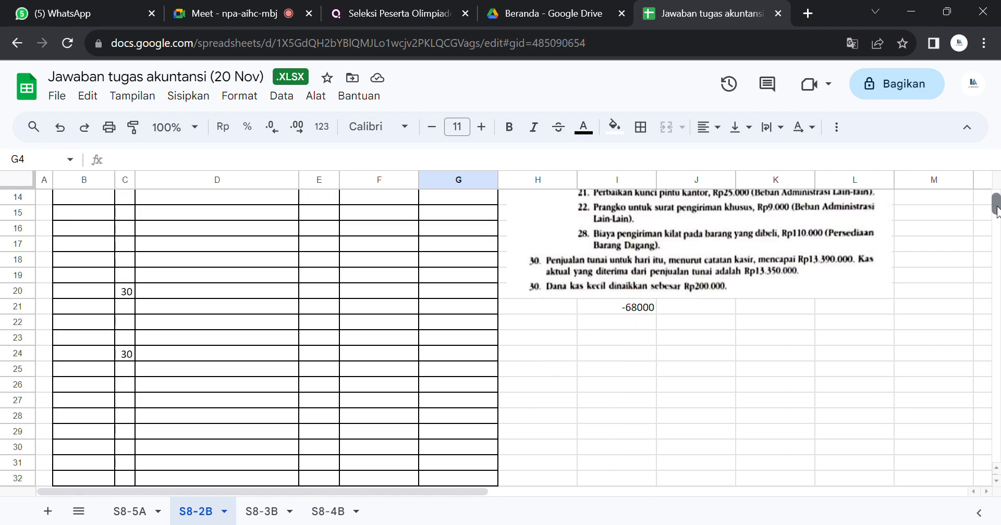
pyautogui.scroll(4, 997, 209)
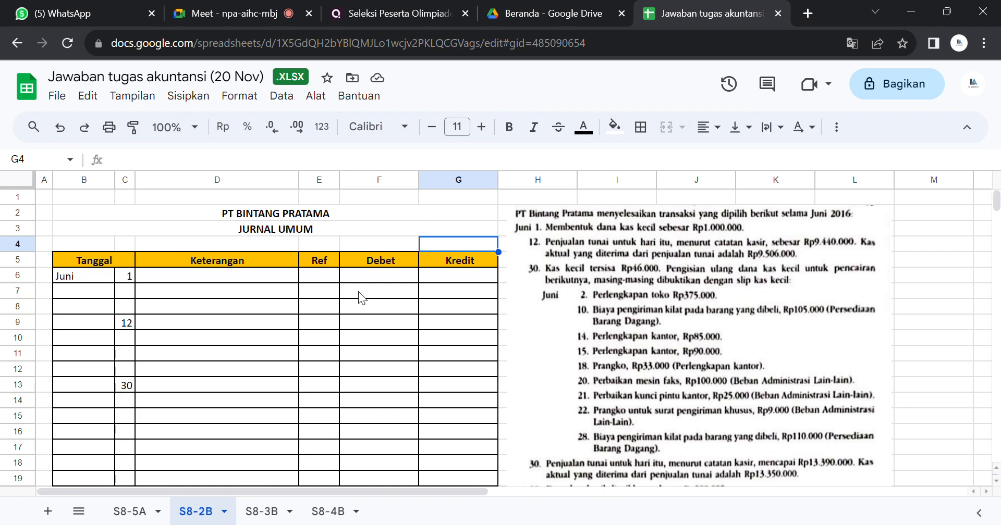
# Step: Reveal the June 1 petty cash entry in D6:G7 by setting its text colour to black
pyautogui.moveTo(275, 274); pyautogui.dragTo(473, 292)
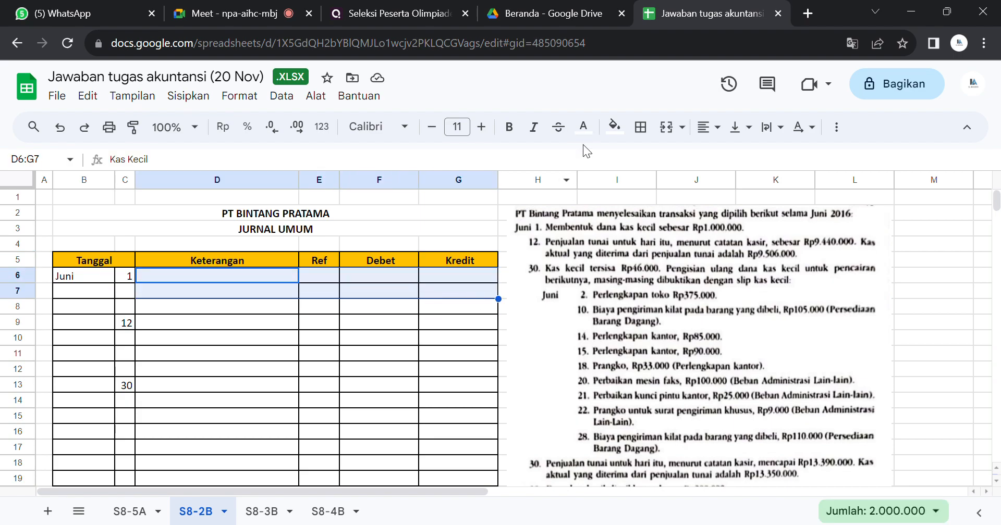
pyautogui.click(583, 126)
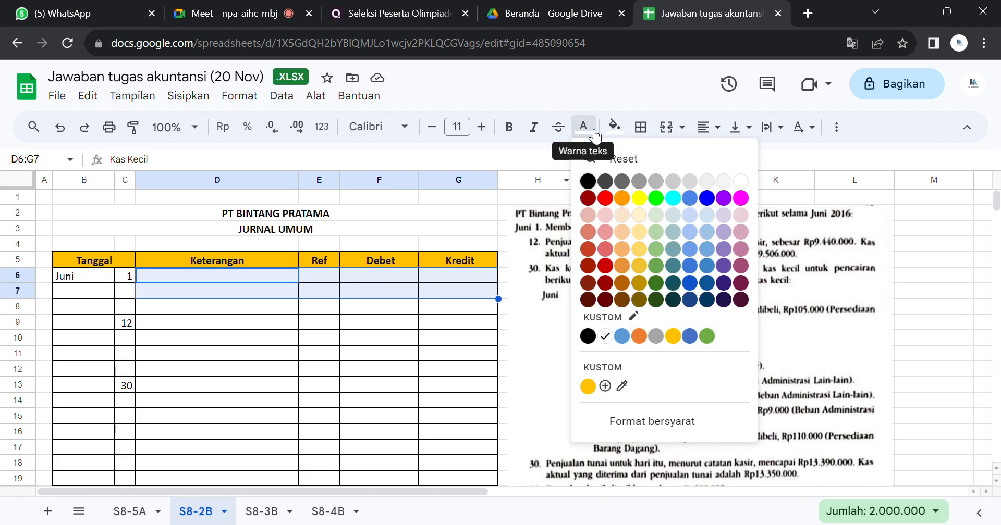
pyautogui.click(589, 181)
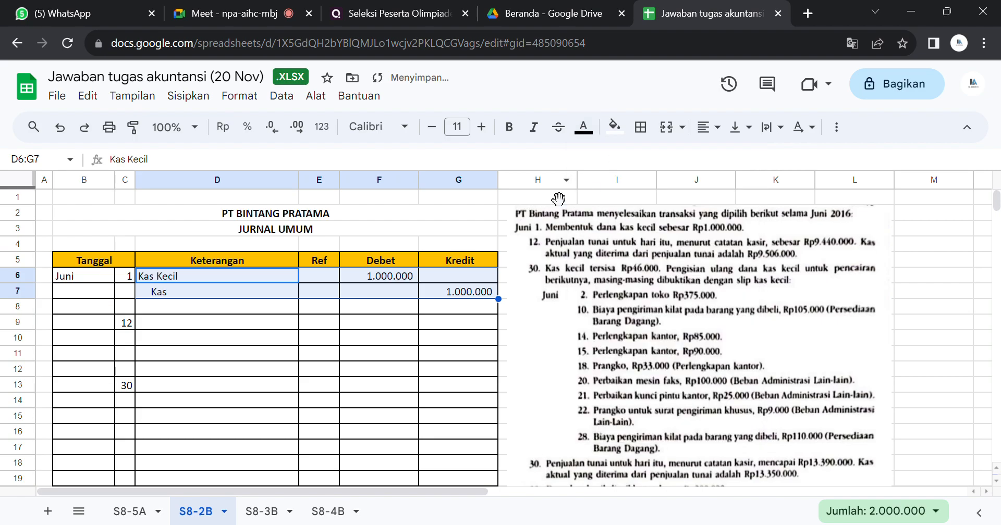
pyautogui.click(461, 242)
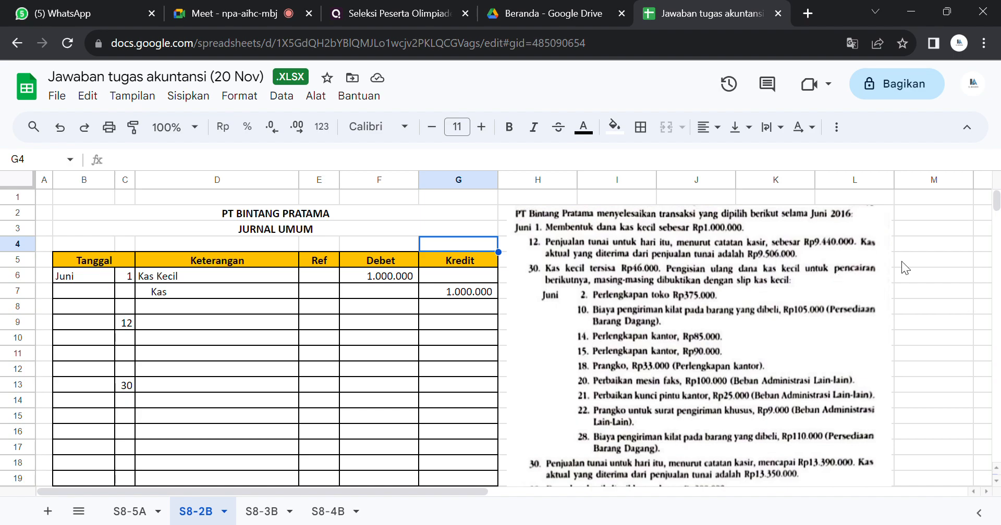
pyautogui.click(918, 262)
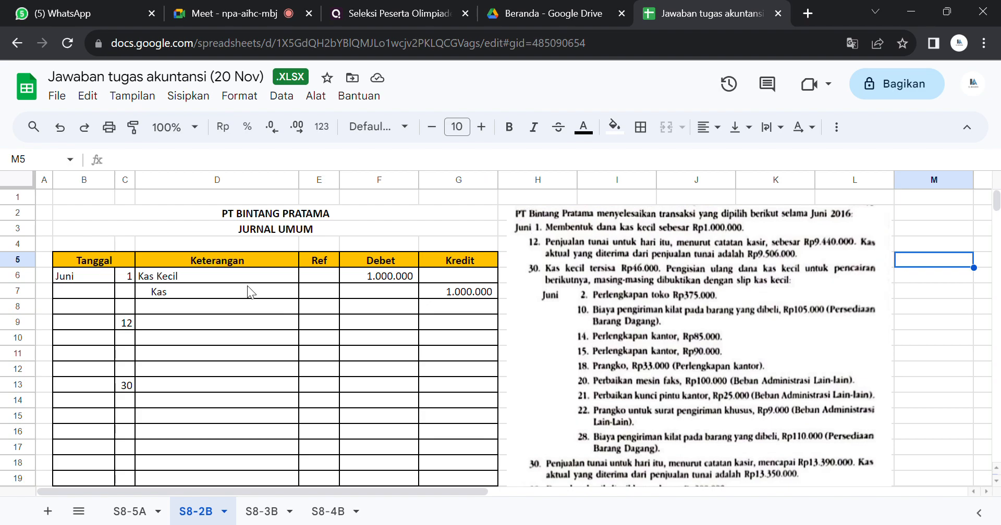
# Step: Reveal the June 12 cash debit line in D9:F9 by making its text black
pyautogui.moveTo(242, 321); pyautogui.dragTo(404, 325)
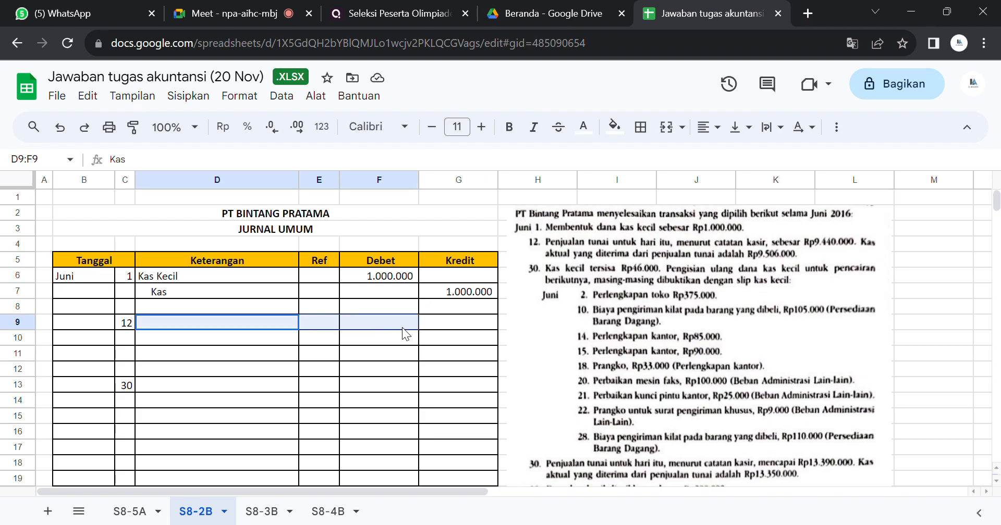
pyautogui.click(586, 128)
pyautogui.click(587, 181)
pyautogui.click(592, 181)
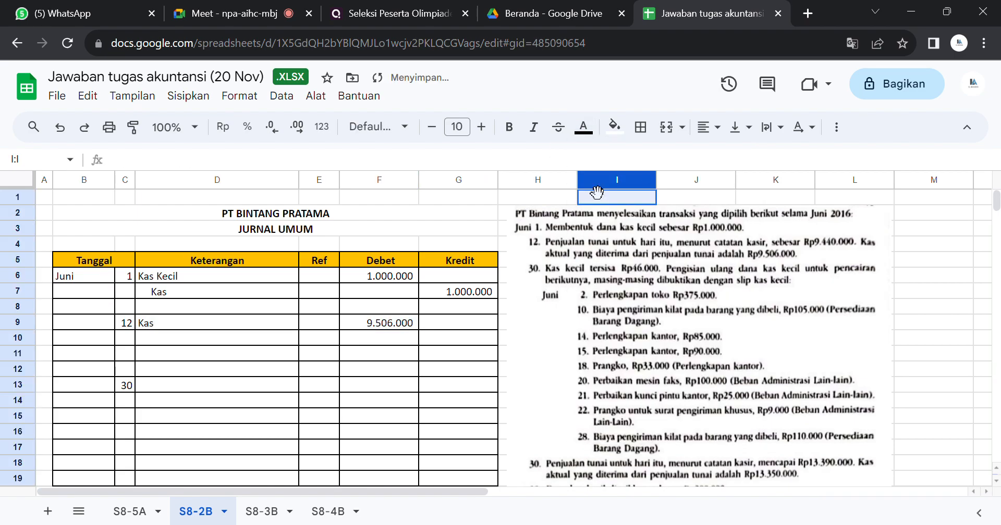
pyautogui.click(328, 327)
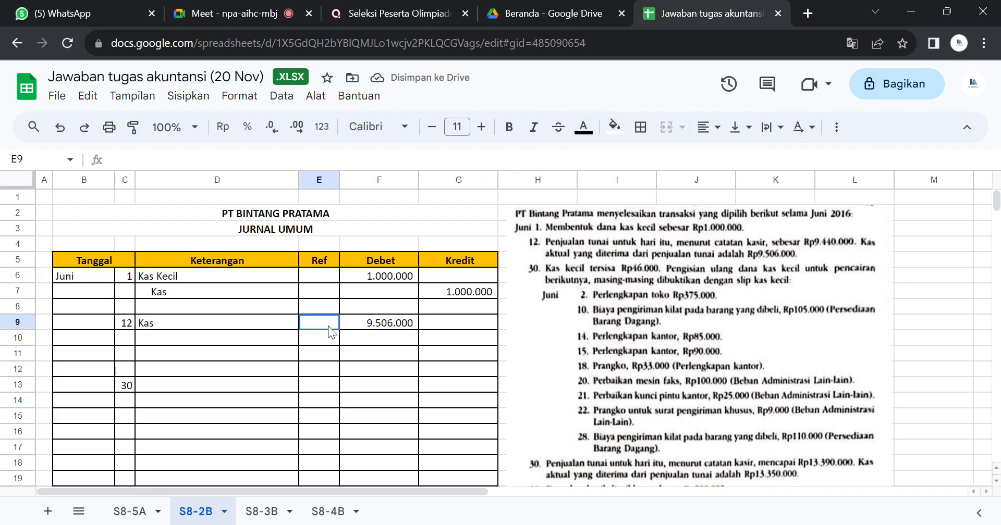
pyautogui.click(363, 327)
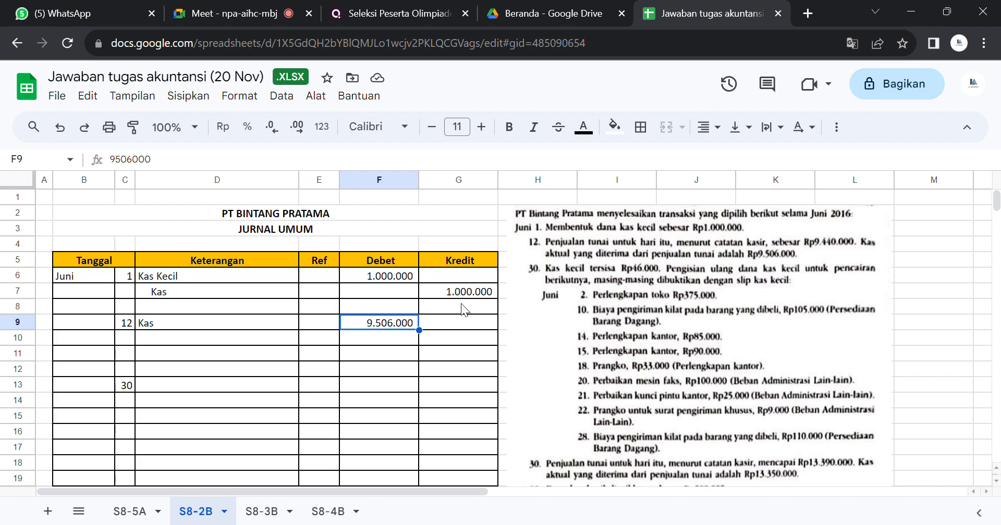
# Step: Set the text colour of the June 12 sales credit line in D10:G10 to black
pyautogui.moveTo(255, 347); pyautogui.dragTo(458, 340)
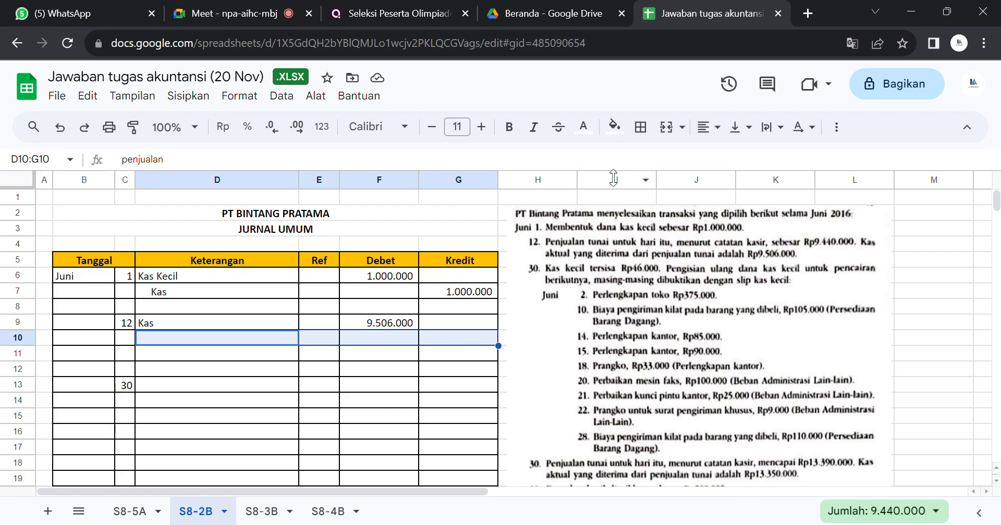
pyautogui.click(583, 126)
pyautogui.click(588, 177)
pyautogui.click(589, 181)
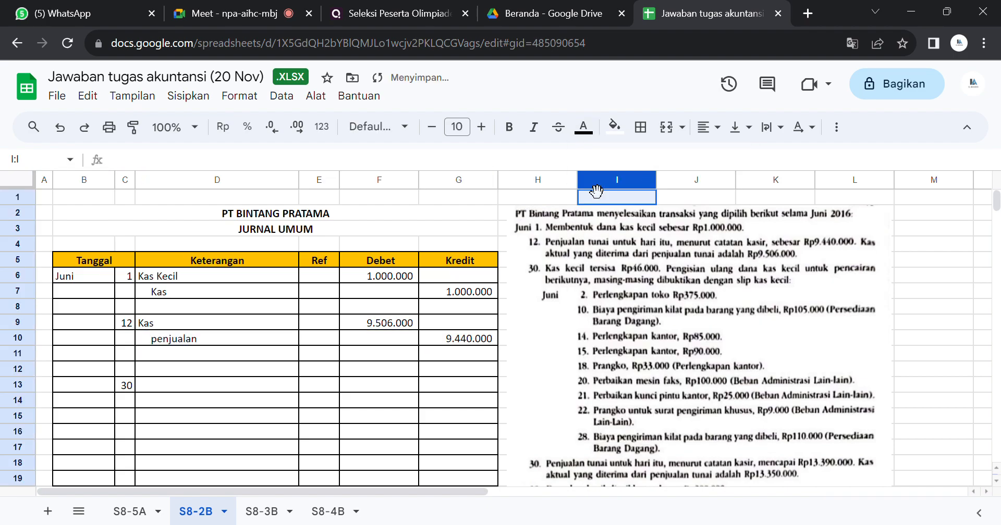
pyautogui.click(435, 337)
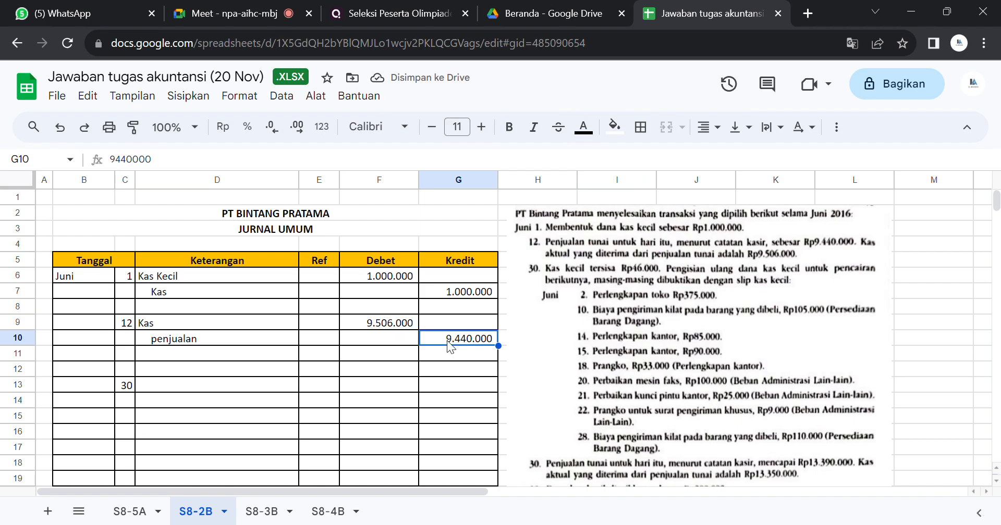
# Step: Make the account name in D11, beneath the June 12 sales line, black
pyautogui.click(238, 356)
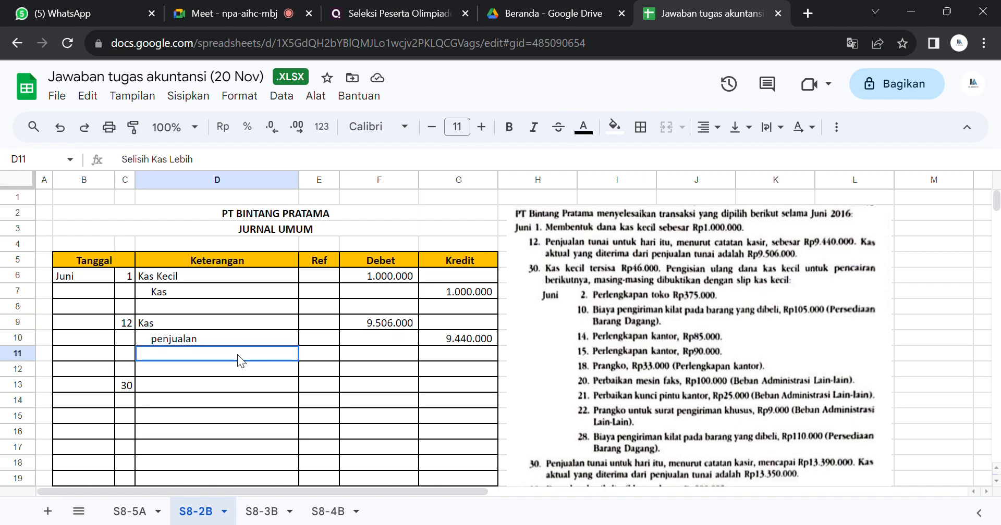
pyautogui.click(585, 128)
pyautogui.click(588, 181)
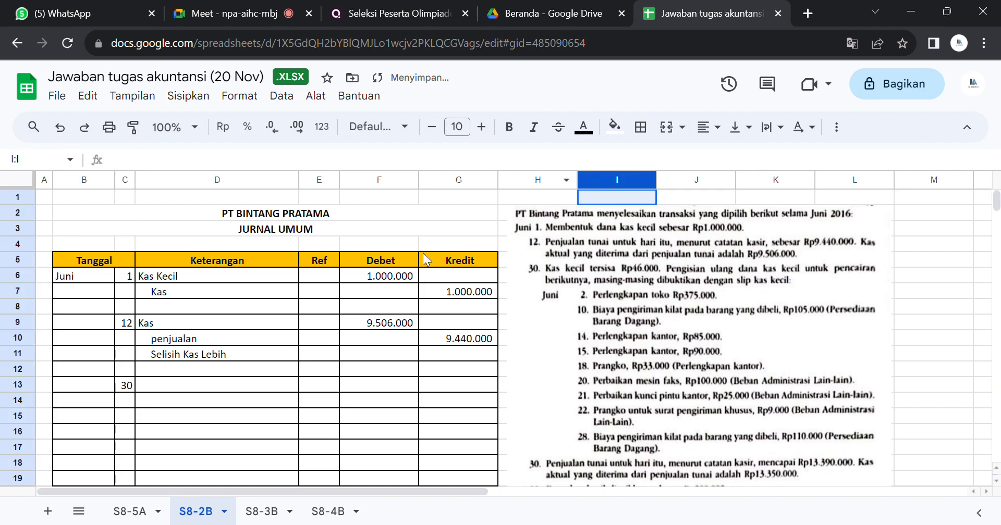
pyautogui.click(317, 352)
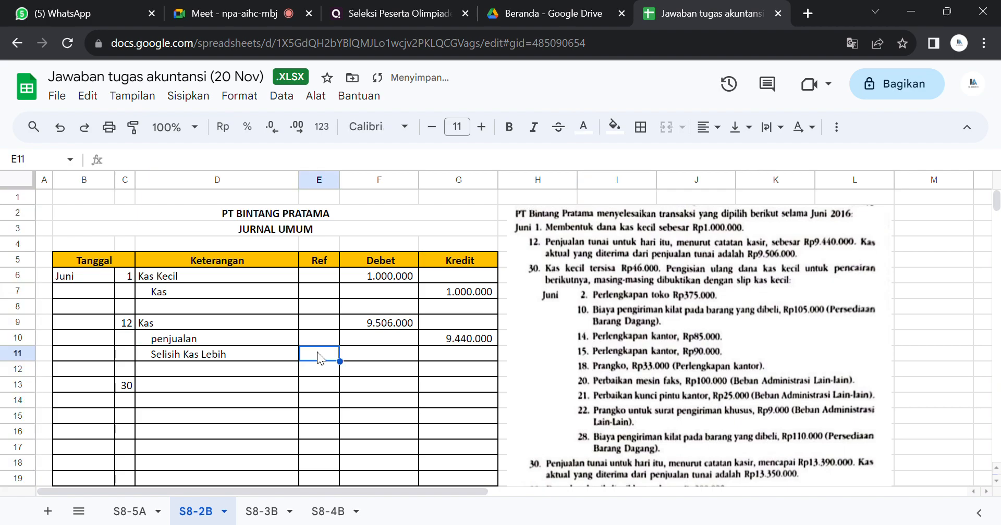
pyautogui.click(231, 357)
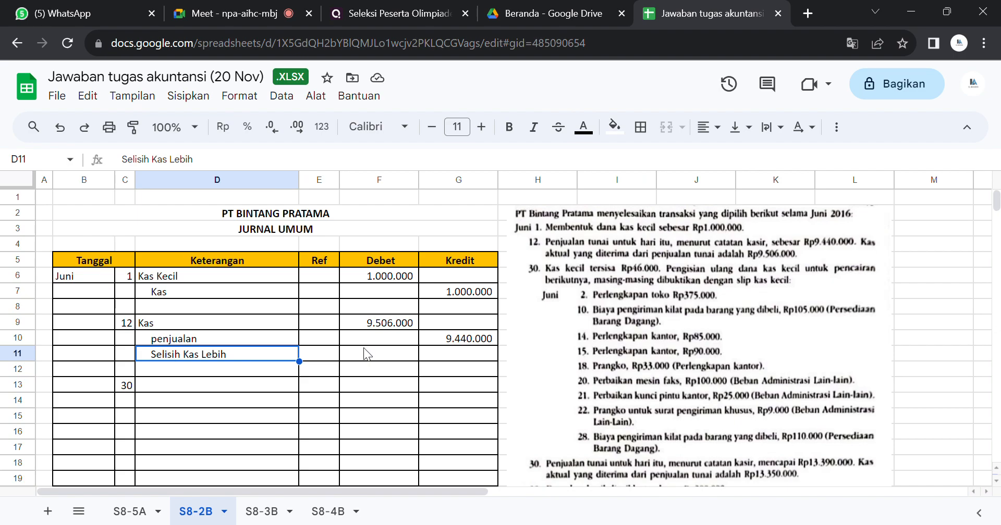
# Step: Make the credit amount for "Selisih Kas Lebih" in G11 black and check it against its account name
pyautogui.click(430, 349)
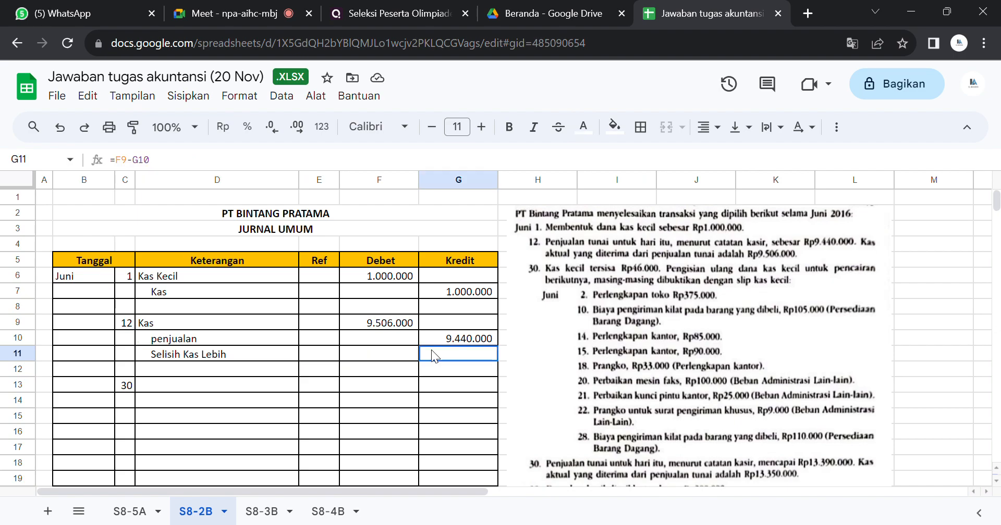
pyautogui.click(583, 127)
pyautogui.click(587, 183)
pyautogui.click(588, 183)
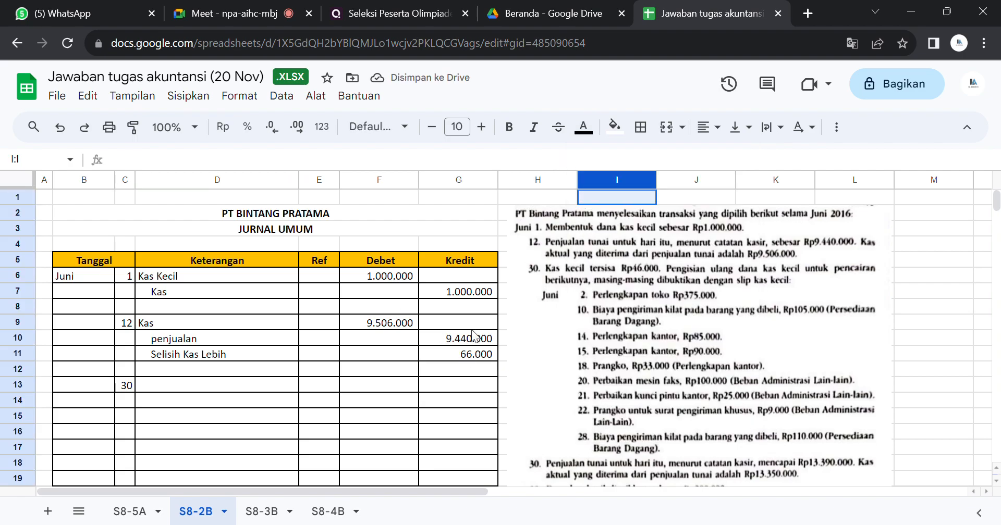
pyautogui.click(456, 356)
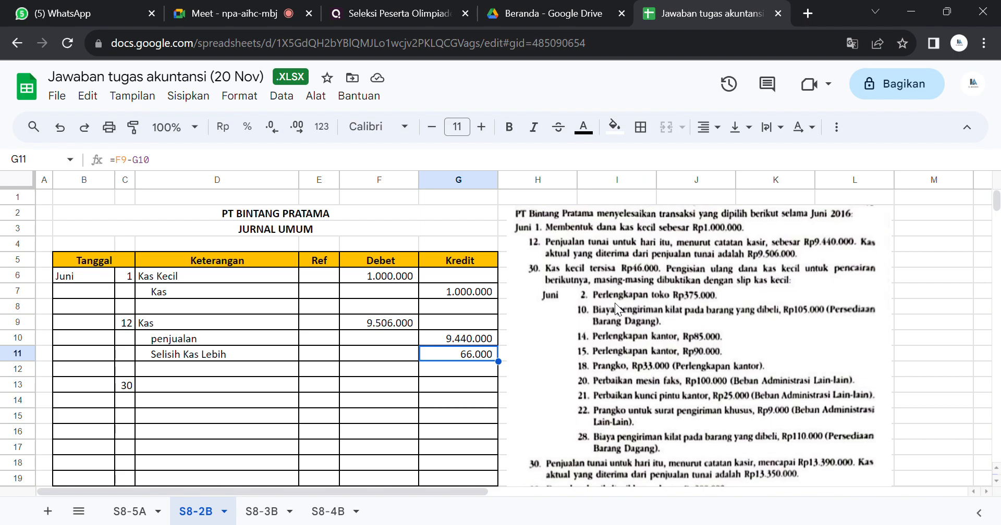
pyautogui.click(203, 358)
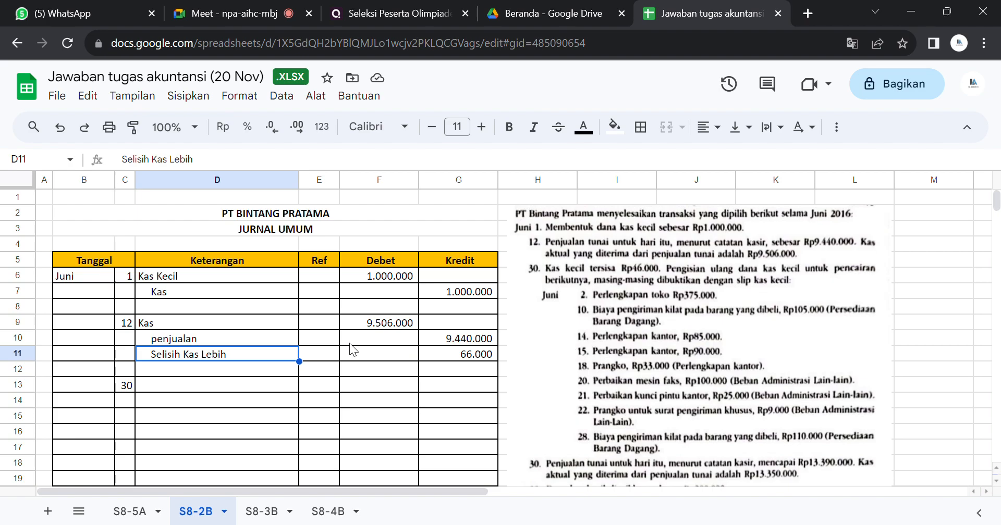
# Step: Reveal the June 30 petty cash replenishment entry in D13:G19 by setting its text colour to black
pyautogui.click(225, 387)
pyautogui.moveTo(227, 386); pyautogui.dragTo(452, 411)
pyautogui.click(583, 127)
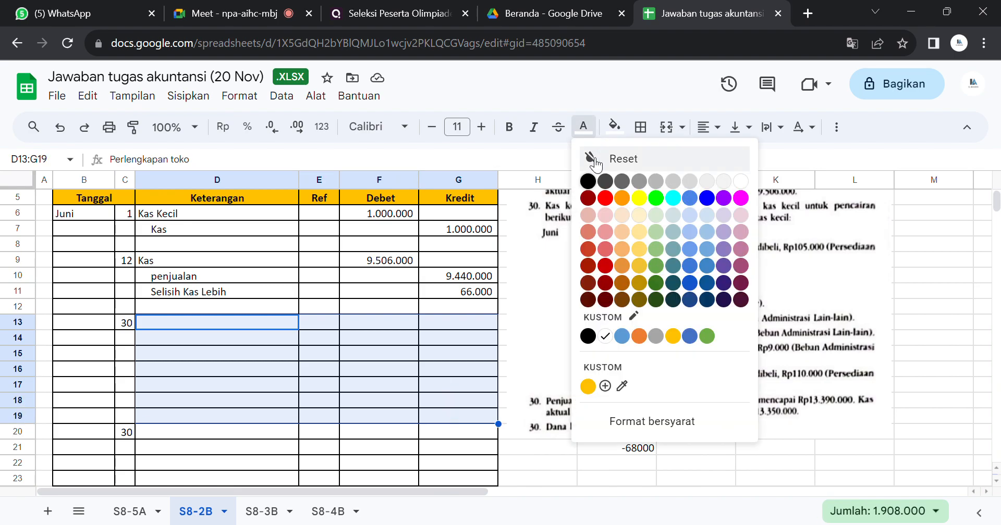
pyautogui.click(586, 179)
pyautogui.click(589, 179)
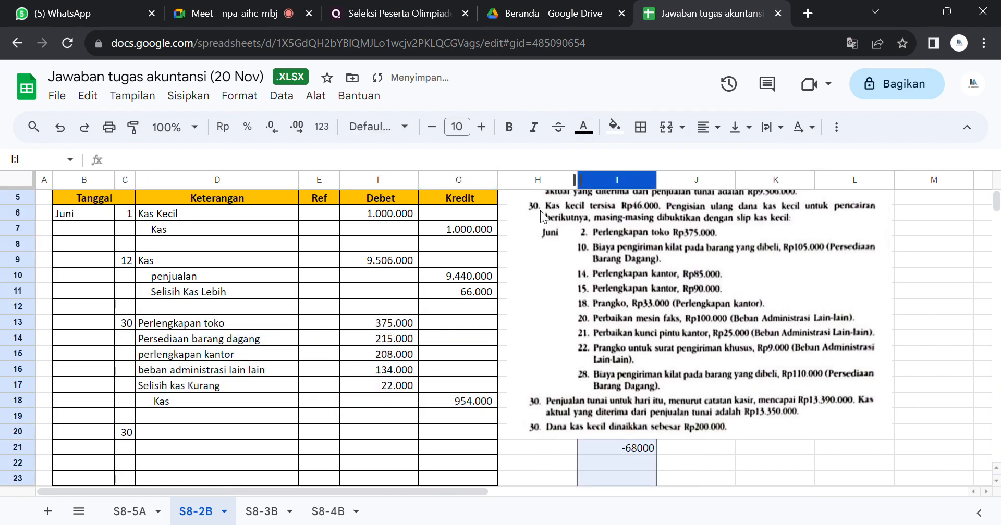
# Step: Check the June 30 replenishment entry's Kas credit line, its debit amounts in F13:F16 and the "Selisih kas Kurang" line
pyautogui.click(493, 353)
pyautogui.moveTo(223, 398); pyautogui.dragTo(437, 402)
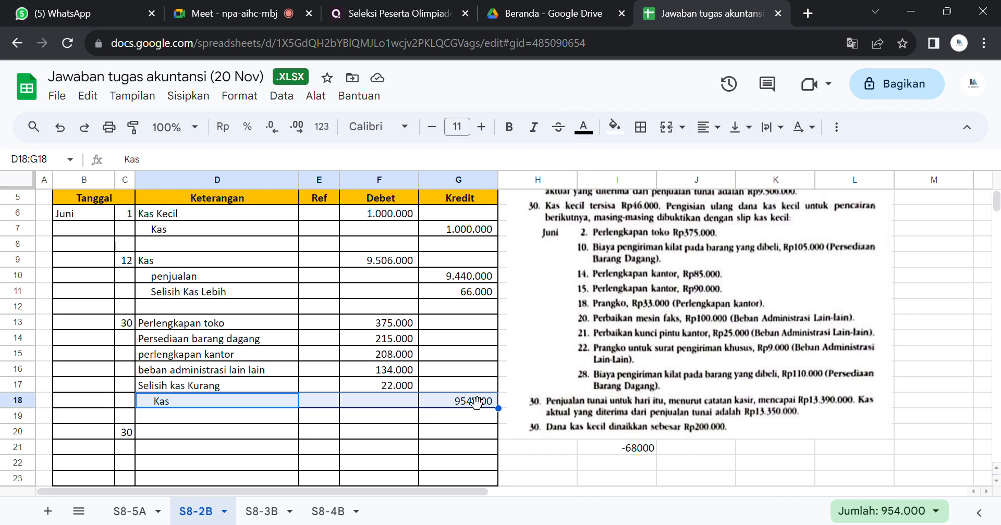
pyautogui.moveTo(395, 321); pyautogui.dragTo(383, 371)
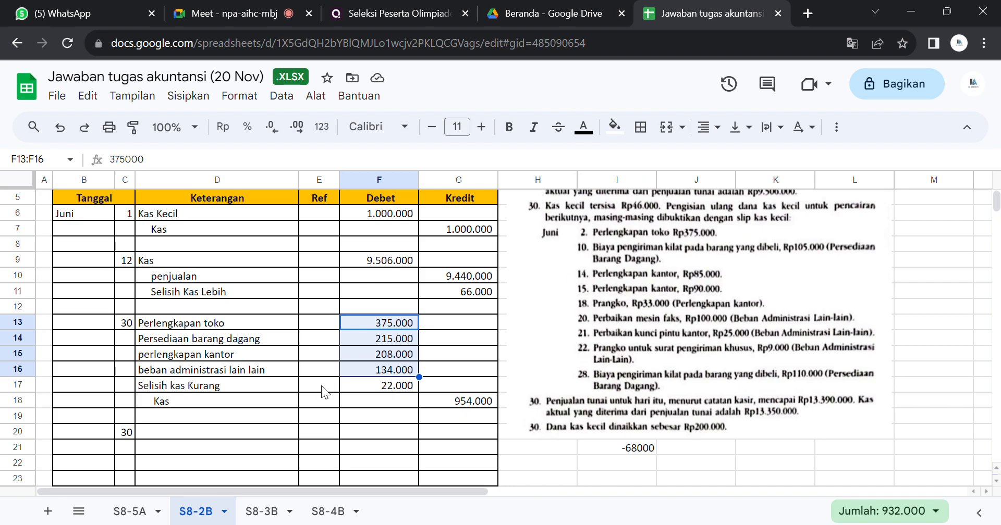
pyautogui.click(652, 262)
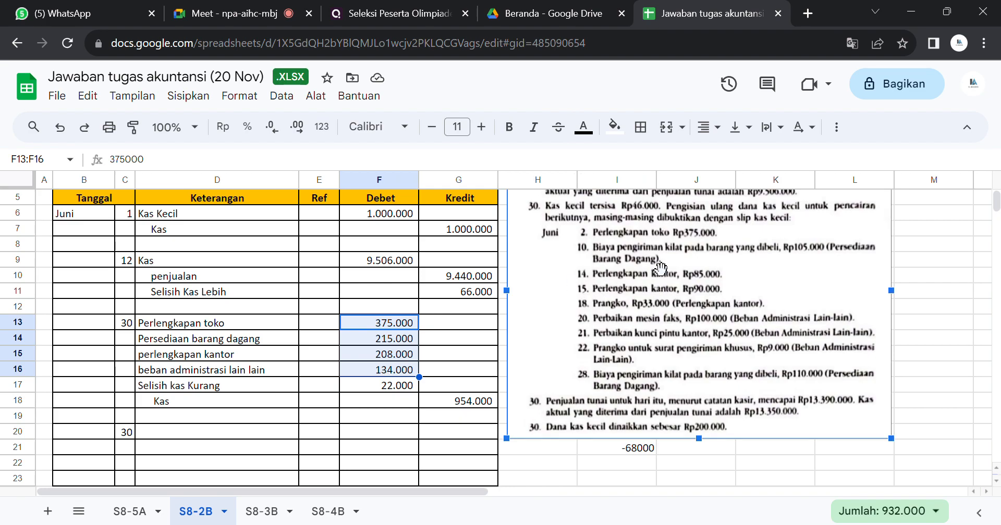
pyautogui.click(248, 394)
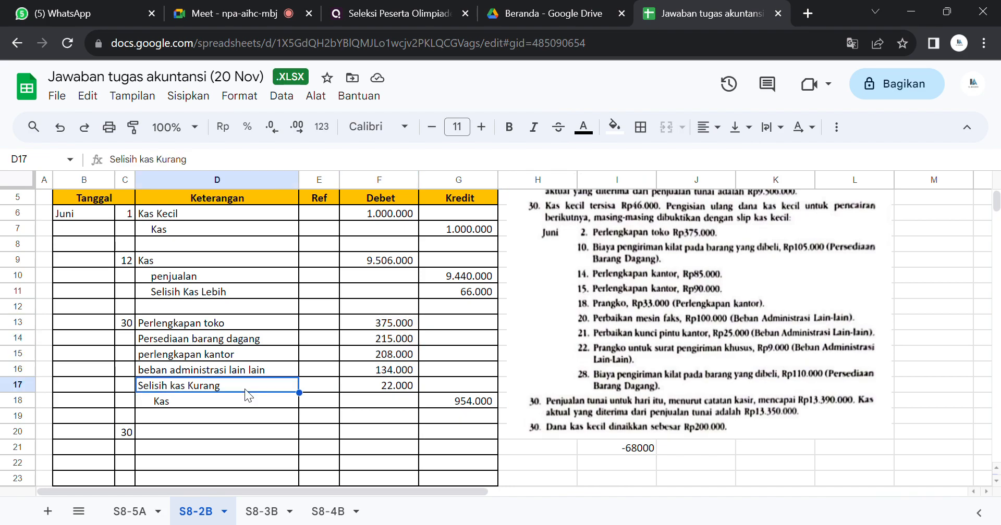
pyautogui.click(351, 383)
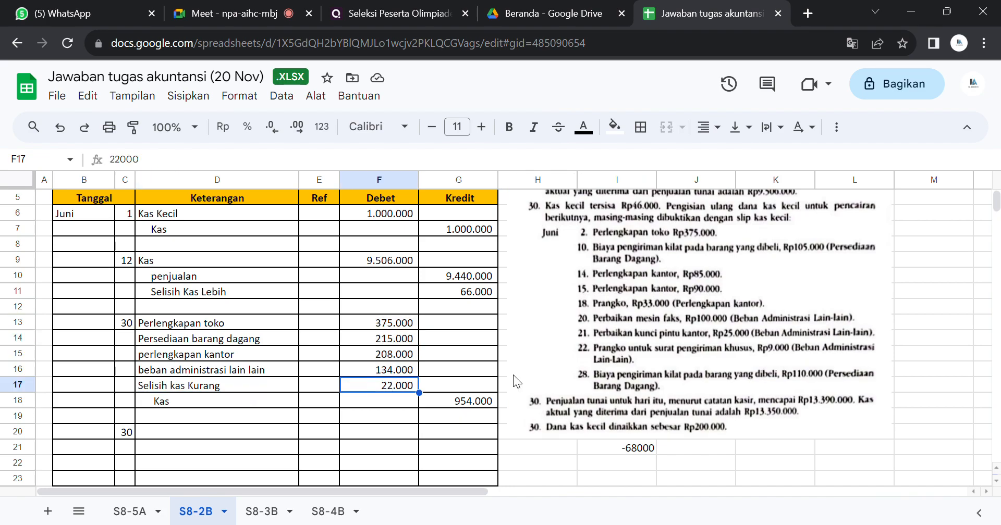
# Step: Shift the transaction problem picture slightly down and to the right so that it covers cell I21
pyautogui.moveTo(556, 362); pyautogui.dragTo(529, 417)
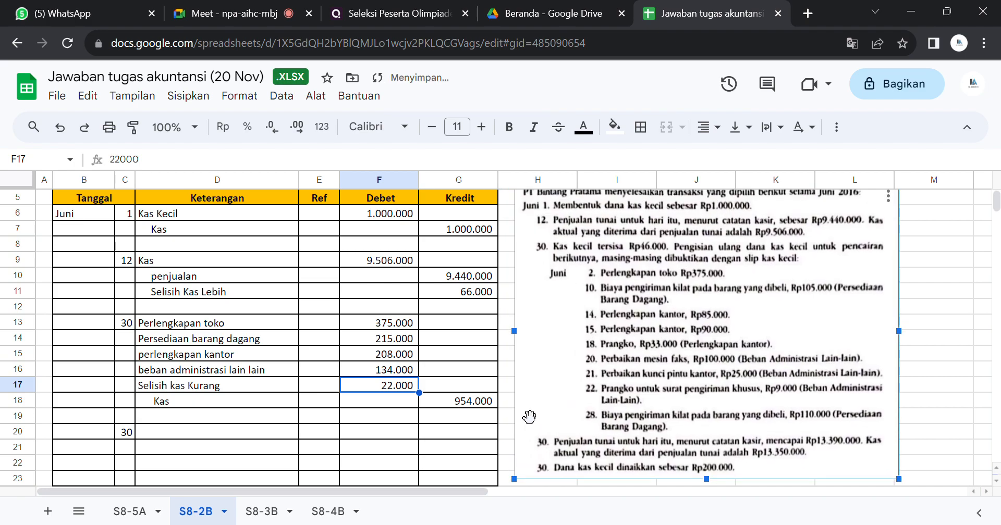
pyautogui.click(503, 418)
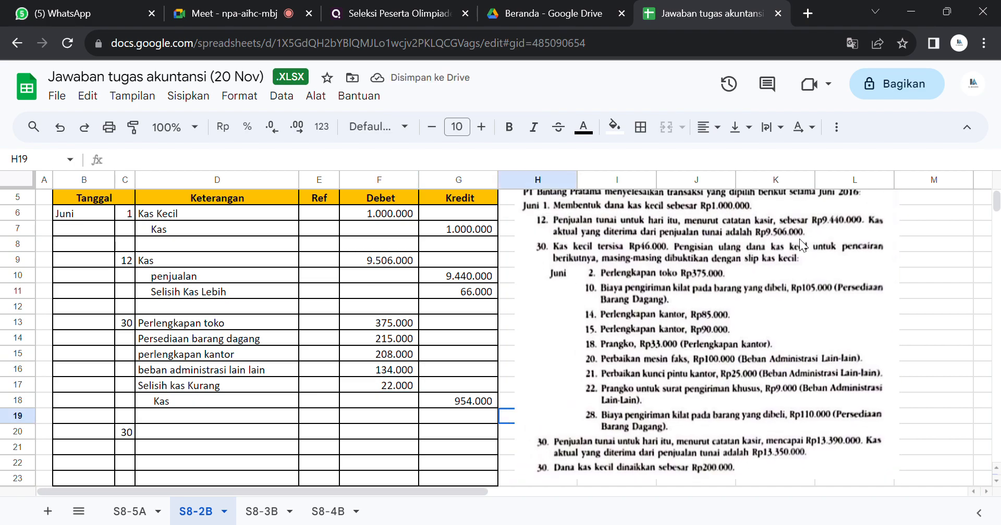
pyautogui.scroll(2, 995, 211)
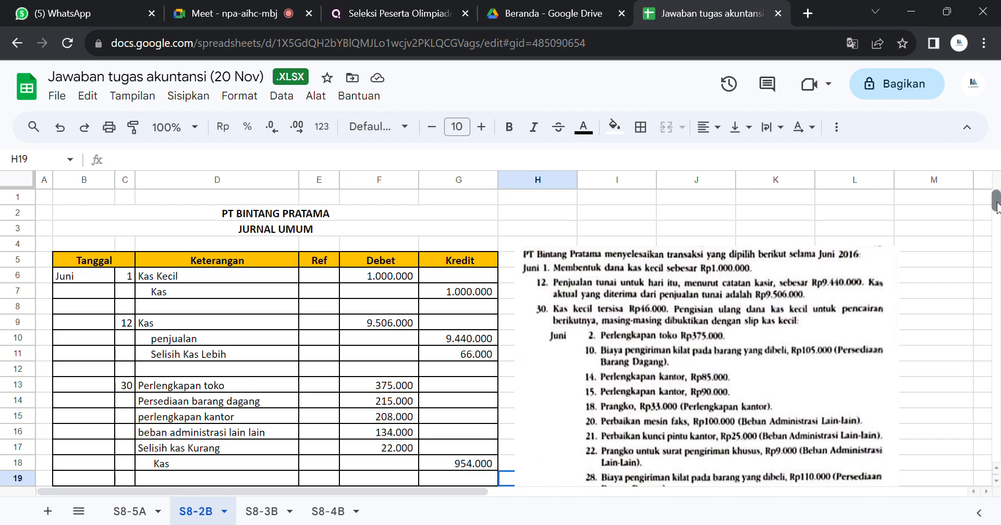
pyautogui.scroll(-3, 995, 205)
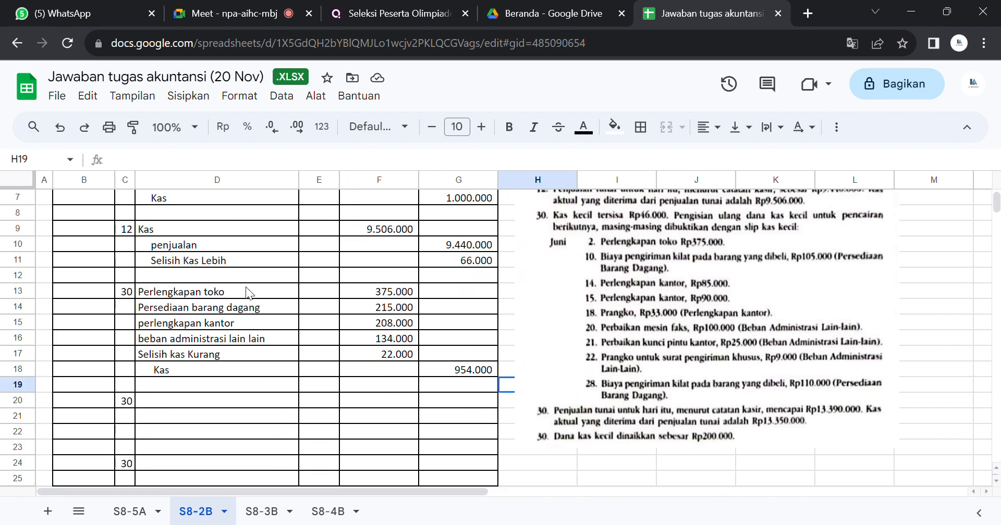
# Step: Total the four expense debits of the June 30 replenishment in G16 with a SUM of F13:F16
pyautogui.moveTo(380, 293); pyautogui.dragTo(382, 342)
pyautogui.click(453, 337)
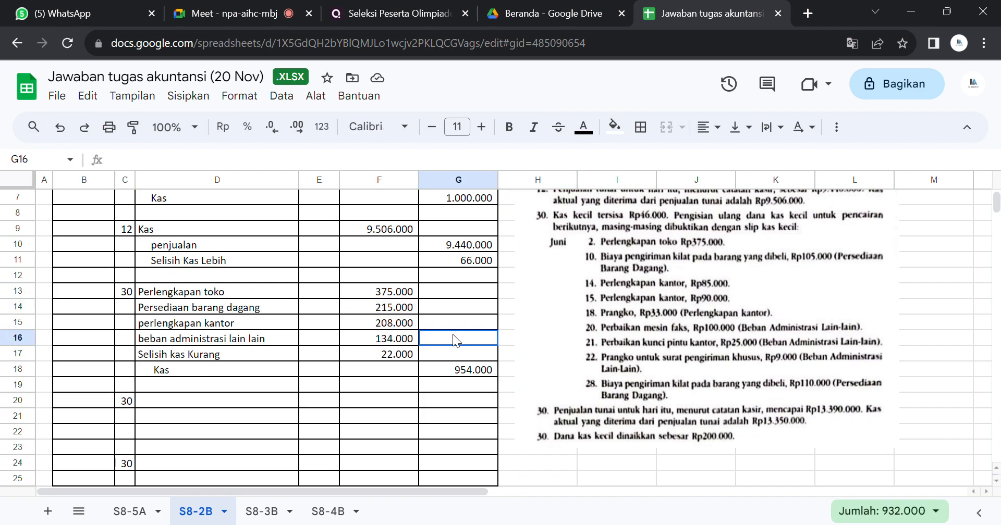
pyautogui.write('=sum(')
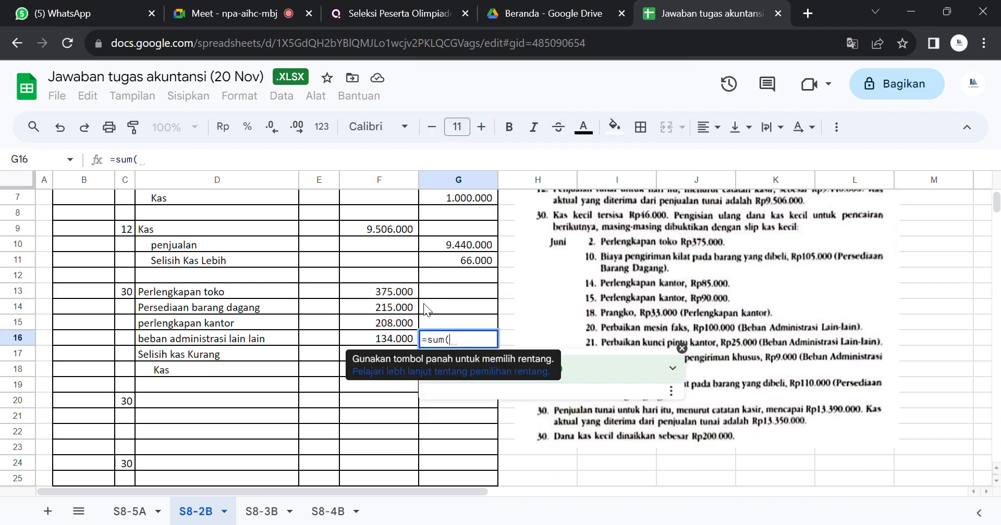
pyautogui.moveTo(402, 296); pyautogui.dragTo(399, 344)
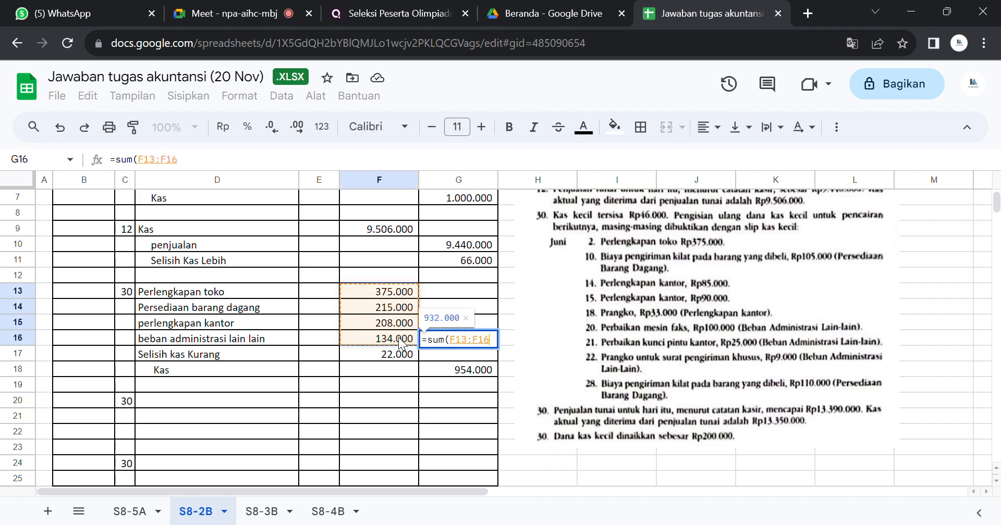
pyautogui.press('Return')
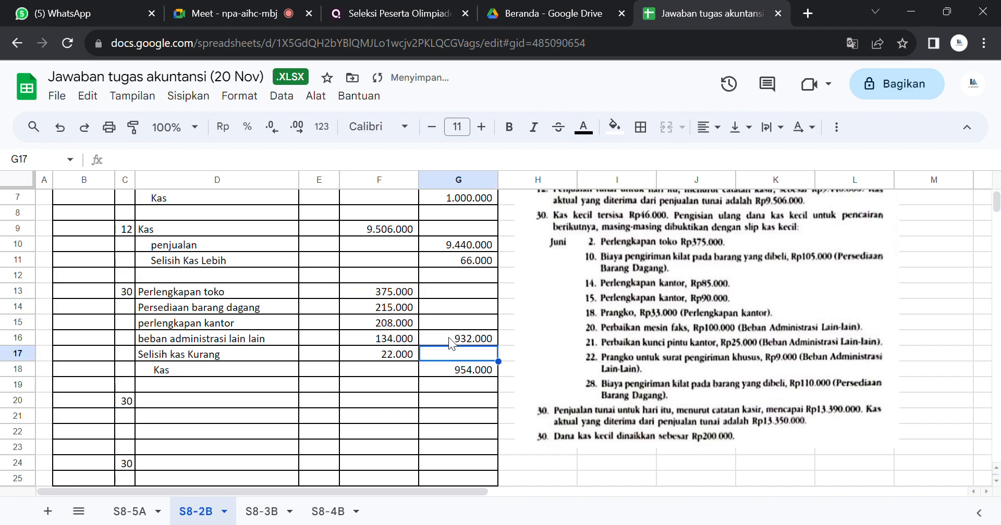
# Step: Review the temporary SUM in G16 against the "Selisih kas Kurang" line and clear G16
pyautogui.click(449, 339)
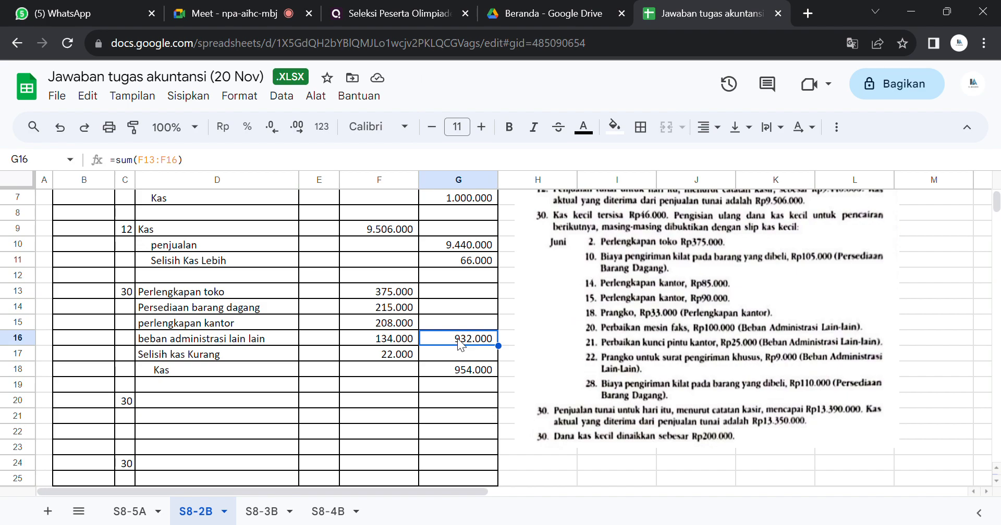
pyautogui.hotkey('ctrl', 'c')
pyautogui.click(232, 357)
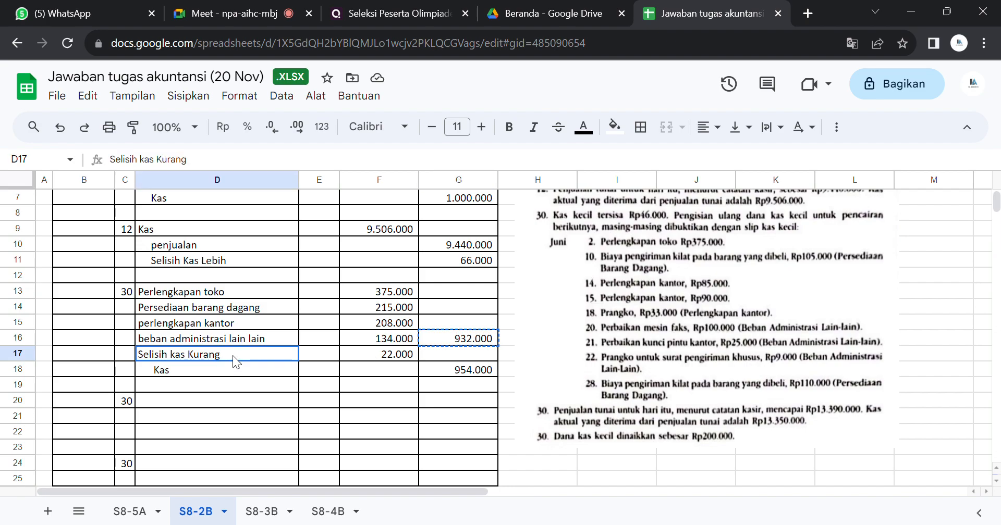
pyautogui.click(448, 338)
pyautogui.press('Delete')
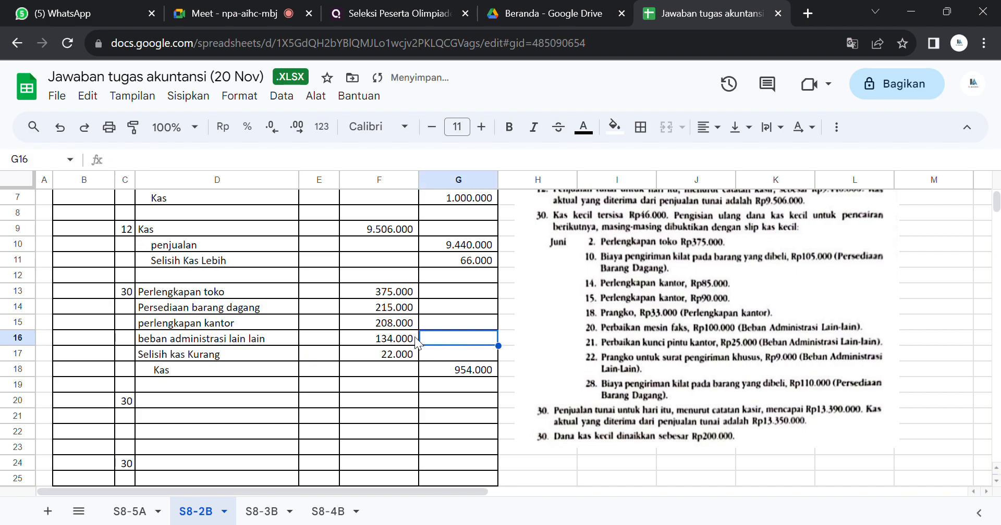
# Step: Examine how the June 30 debits in F14:F17 were calculated, comparing each account line with the petty cash slips in the problem text
pyautogui.click(346, 356)
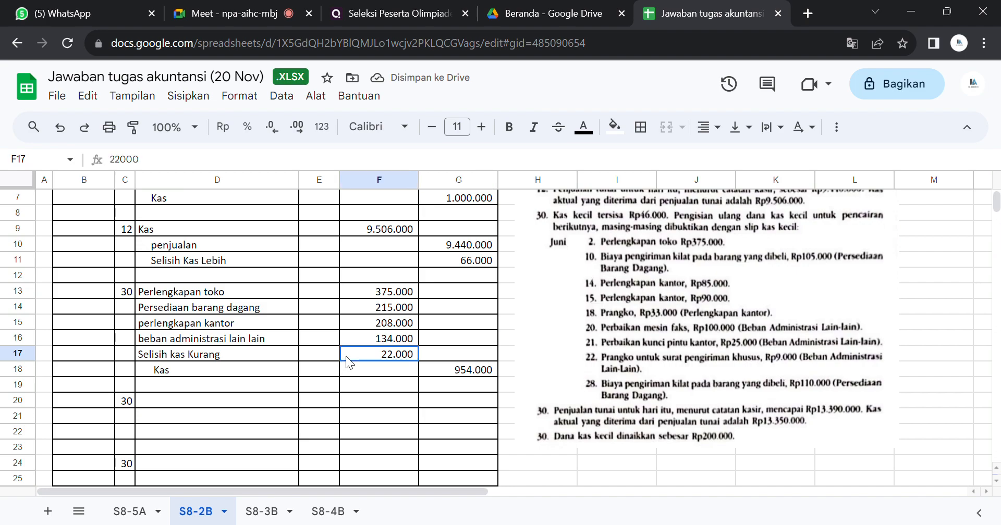
pyautogui.click(369, 307)
pyautogui.click(644, 276)
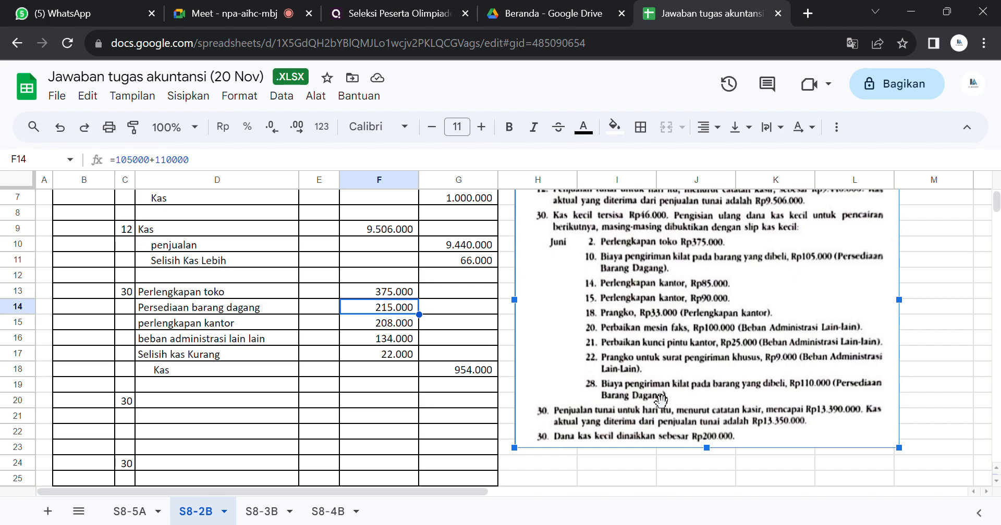
pyautogui.click(384, 323)
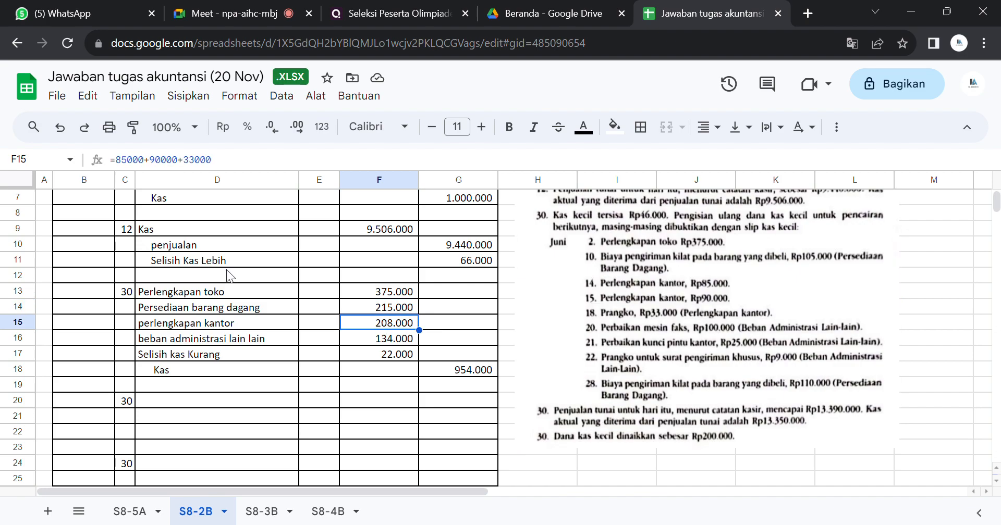
pyautogui.moveTo(211, 354); pyautogui.dragTo(286, 355)
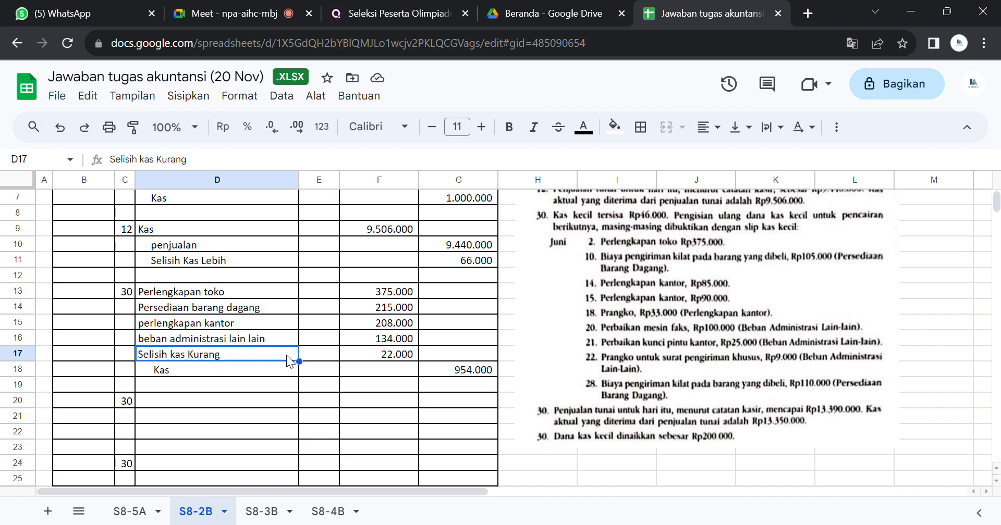
pyautogui.click(369, 351)
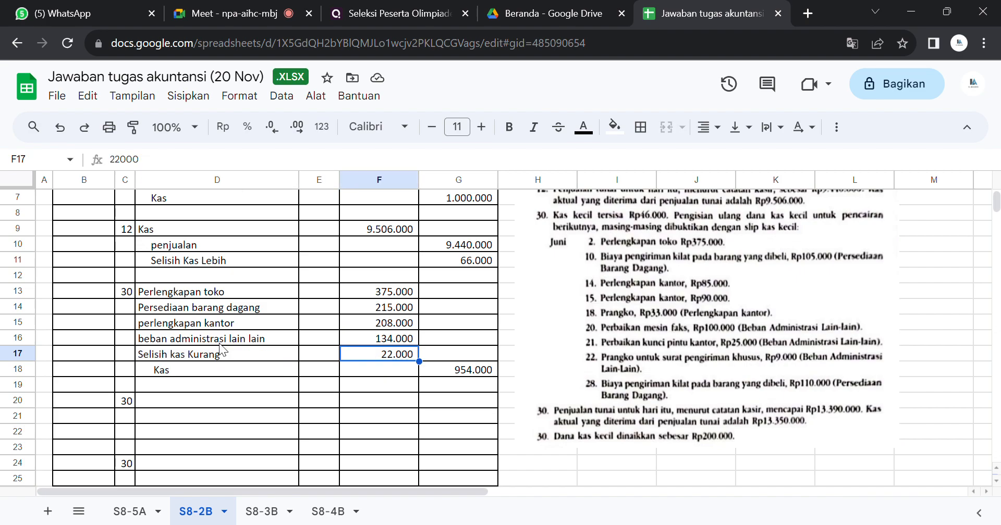
pyautogui.click(224, 326)
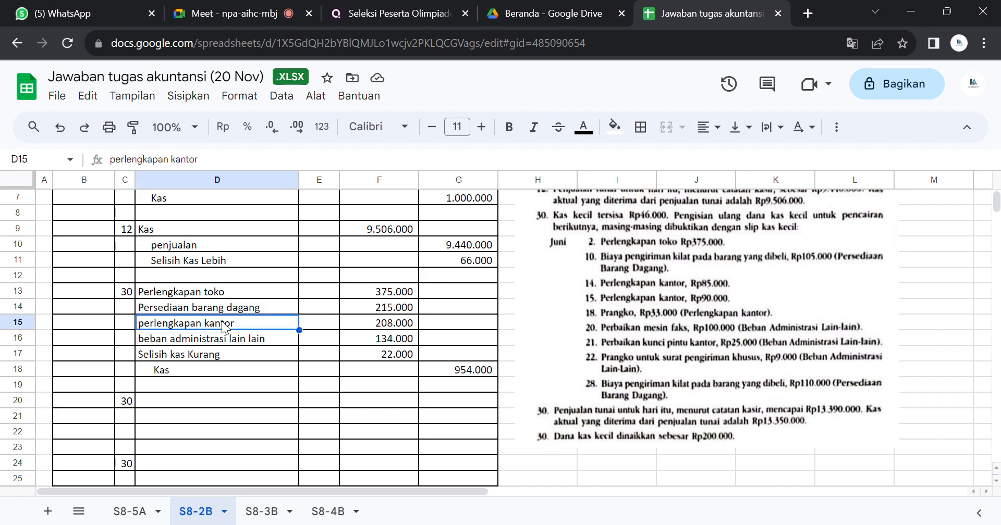
pyautogui.click(225, 339)
pyautogui.moveTo(225, 339); pyautogui.dragTo(344, 339)
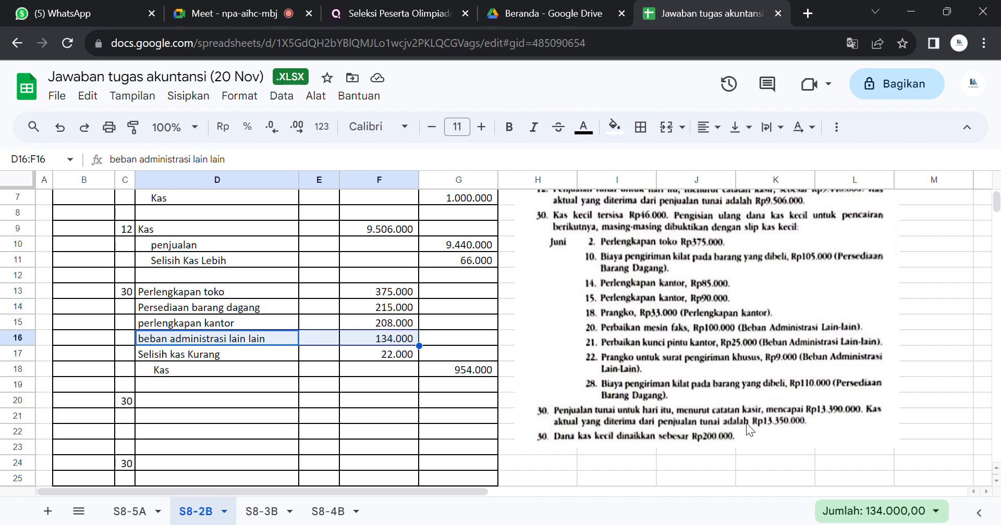
# Step: Reveal the June 30 cash sales entry in D20:G23 by making its text black
pyautogui.moveTo(292, 405); pyautogui.dragTo(473, 449)
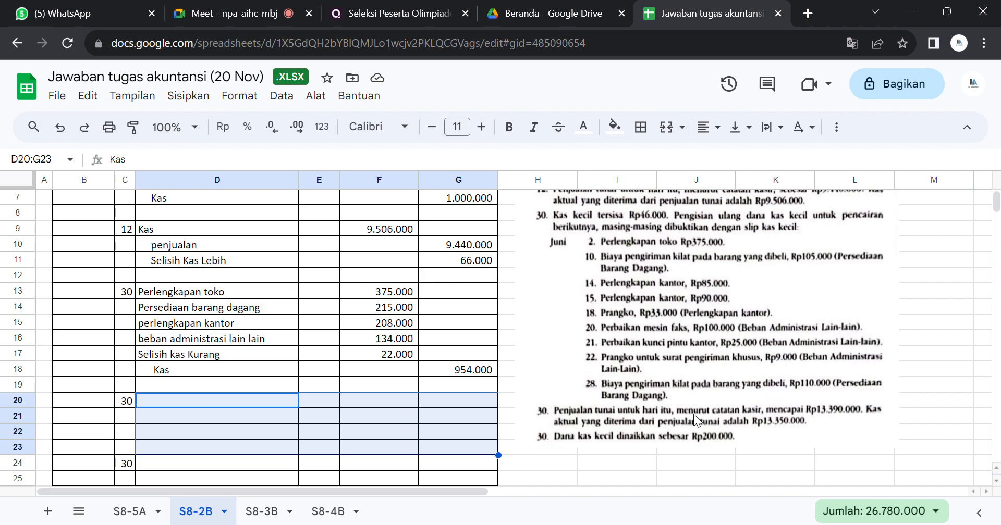
pyautogui.click(591, 131)
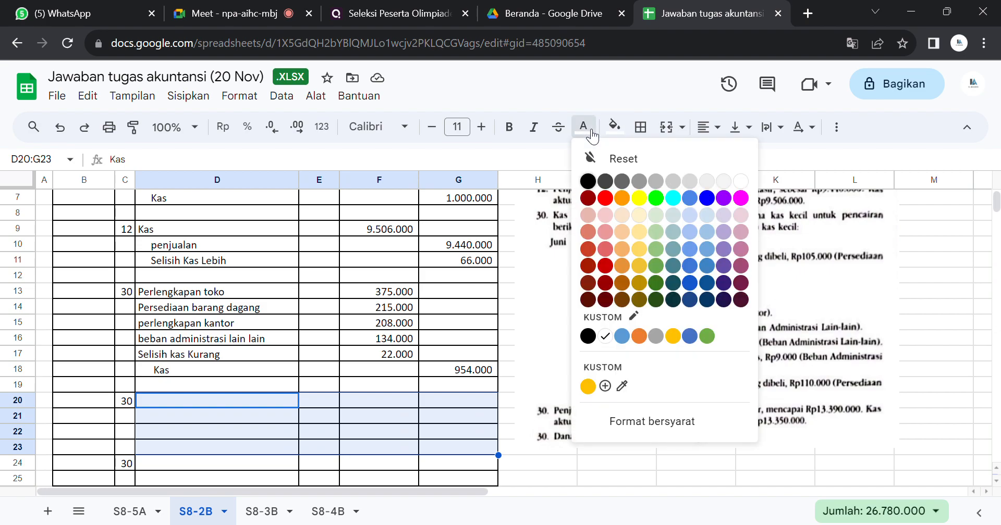
pyautogui.click(587, 181)
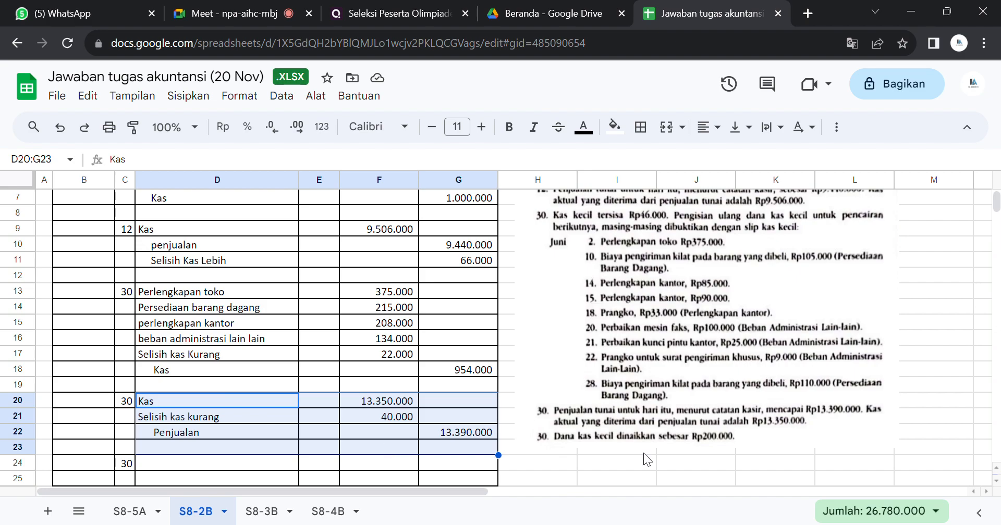
# Step: Set the text colour of the June 30 "Kas kecil" debit line in D24:F24 to black
pyautogui.click(637, 466)
pyautogui.press('Down')
pyautogui.press('Down')
pyautogui.press('Down')
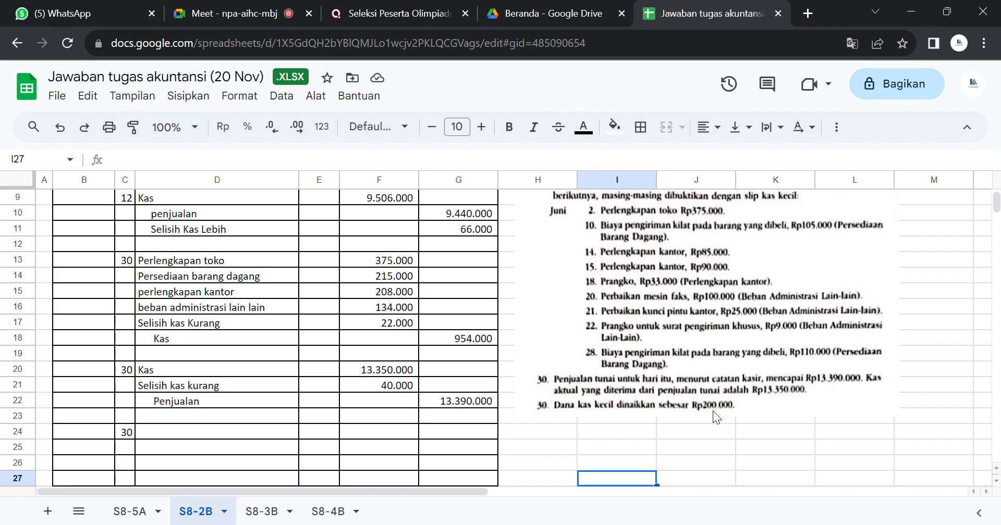
pyautogui.click(254, 432)
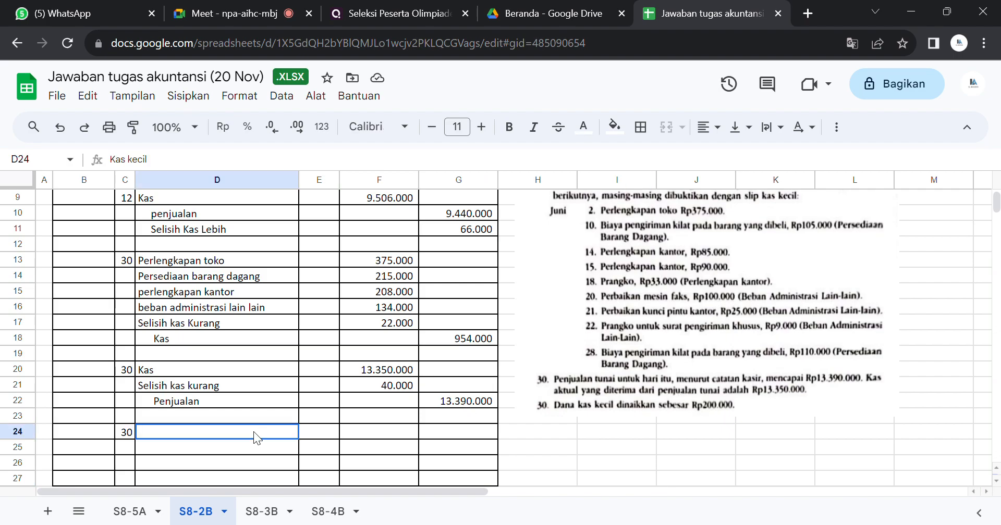
pyautogui.moveTo(255, 437); pyautogui.dragTo(375, 435)
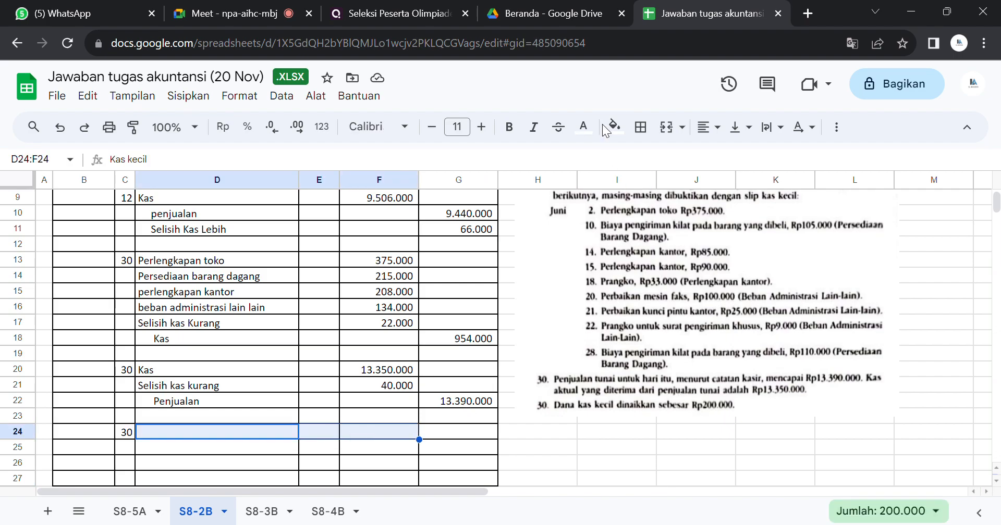
pyautogui.click(583, 127)
pyautogui.click(587, 183)
pyautogui.click(589, 181)
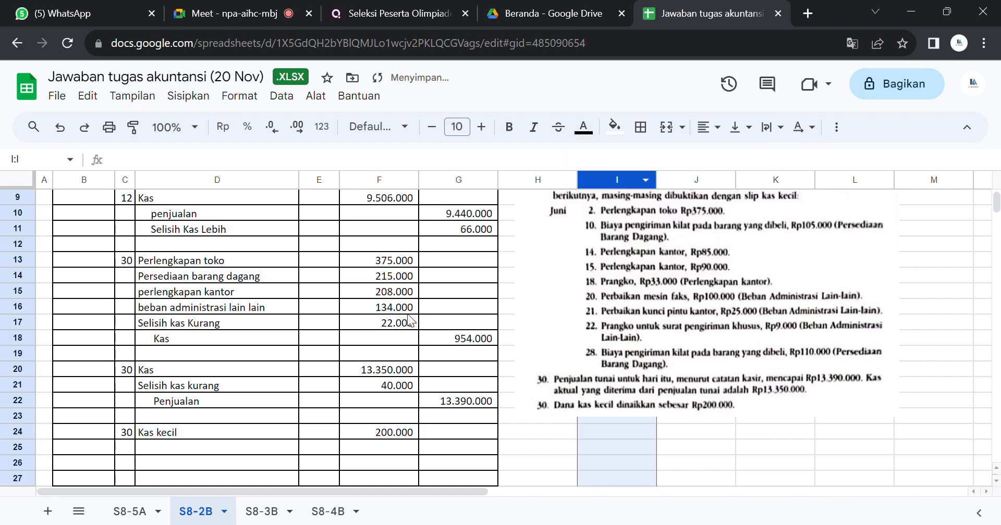
# Step: Make the "Kas" credit line in D25:G25, beneath the petty cash increase debit, black
pyautogui.moveTo(237, 445); pyautogui.dragTo(456, 449)
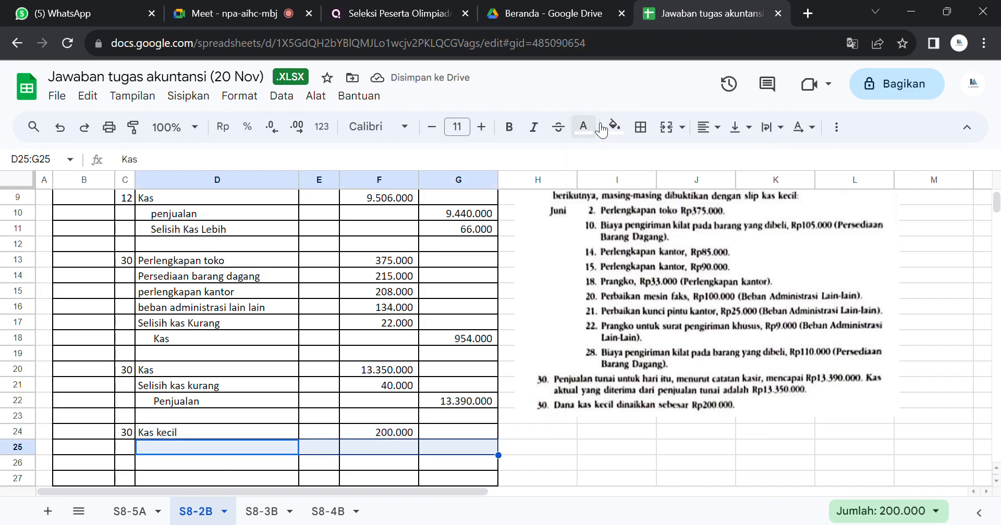
pyautogui.click(583, 127)
pyautogui.click(587, 183)
pyautogui.click(598, 183)
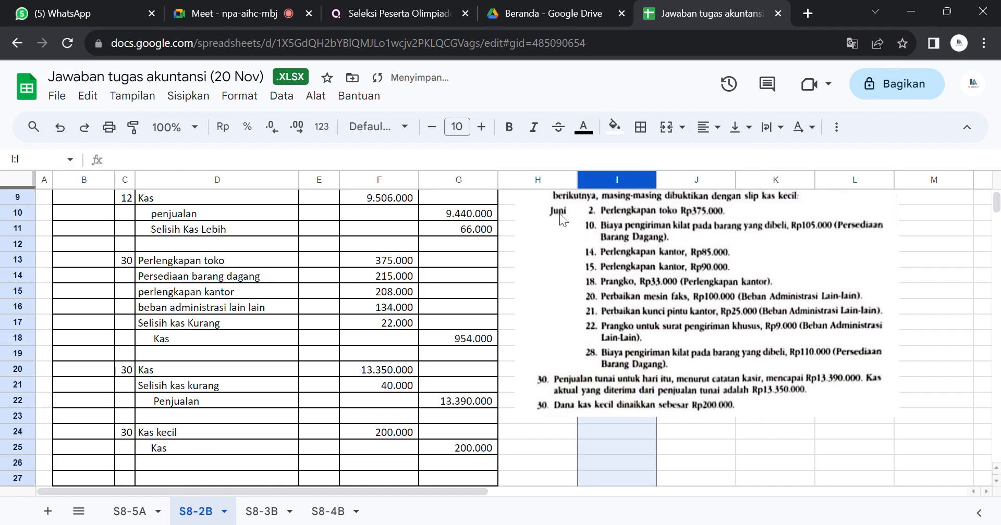
pyautogui.click(511, 417)
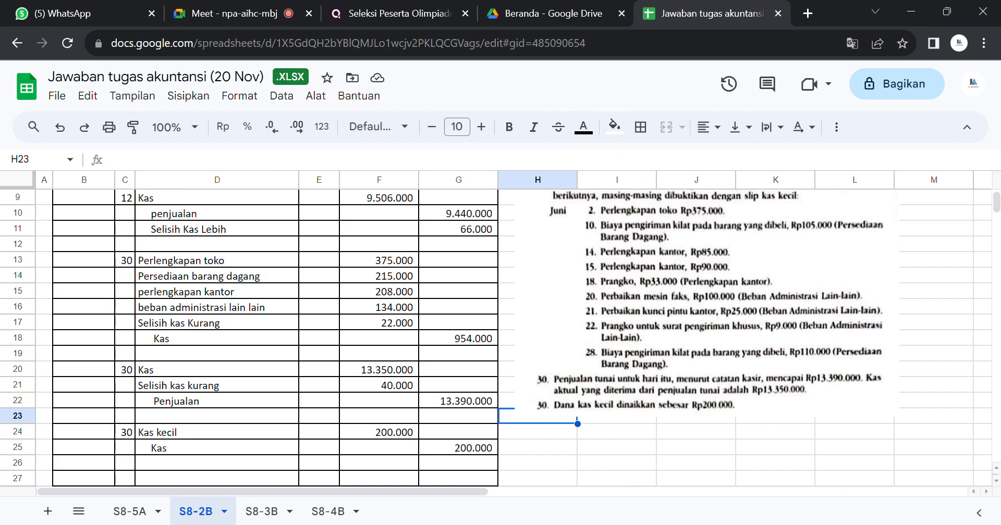
# Step: Leave the finished S8-2B journal and open the S8-3B sheet with CV Banda Utama's bank reconciliation
pyautogui.hotkey('alt', 'Tab')
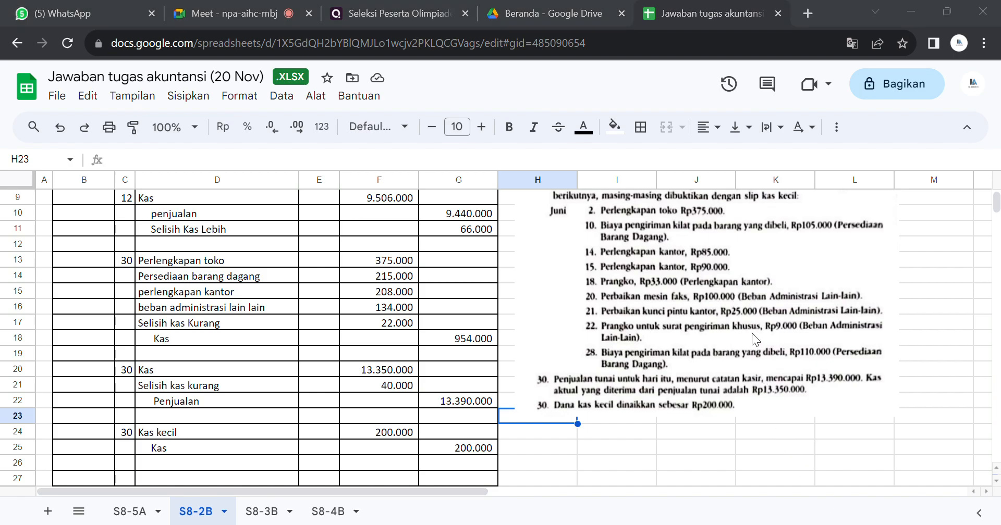
pyautogui.click(591, 464)
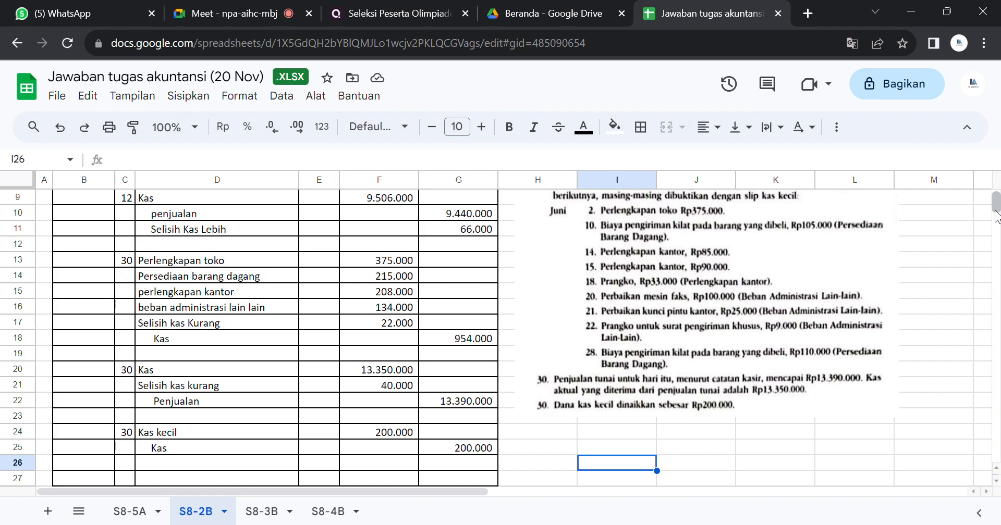
pyautogui.scroll(1, 995, 203)
pyautogui.scroll(1, 995, 203)
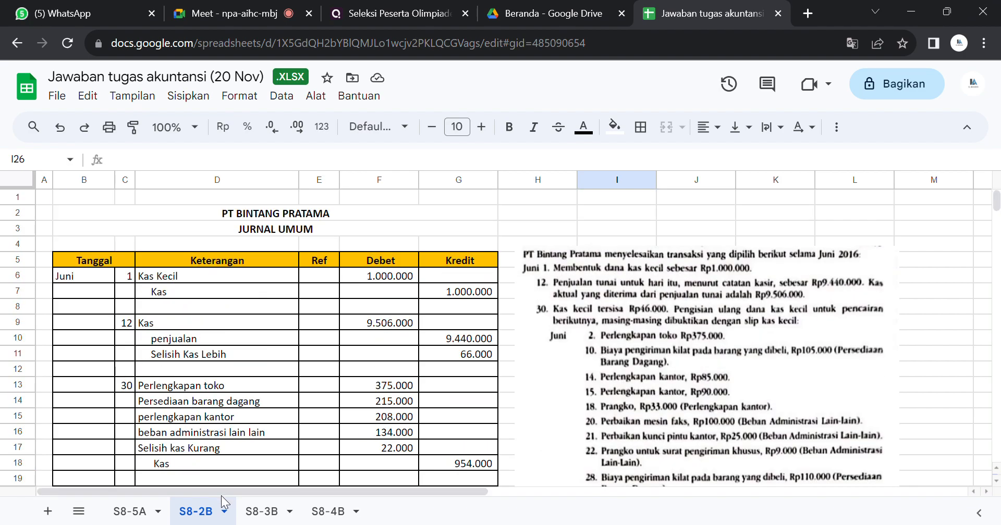
pyautogui.click(255, 511)
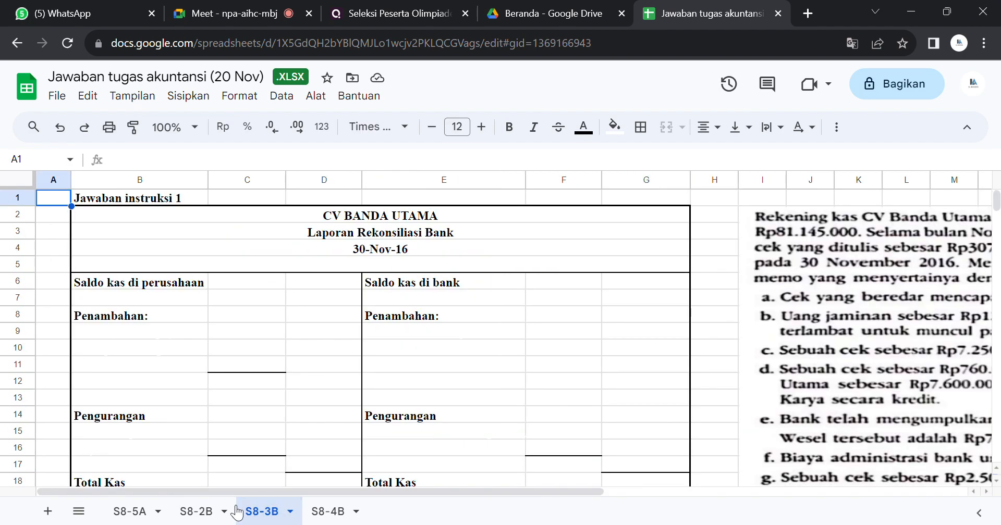
pyautogui.click(202, 512)
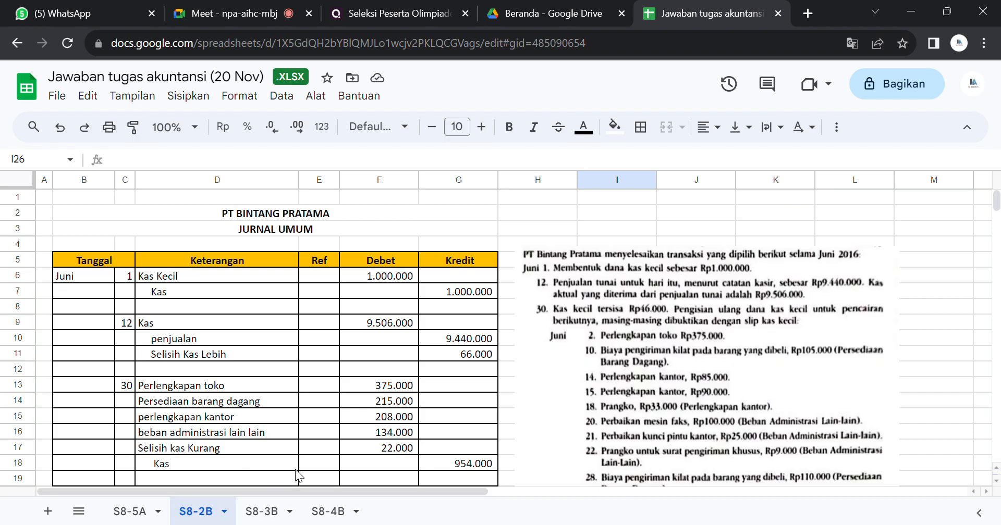
pyautogui.click(267, 512)
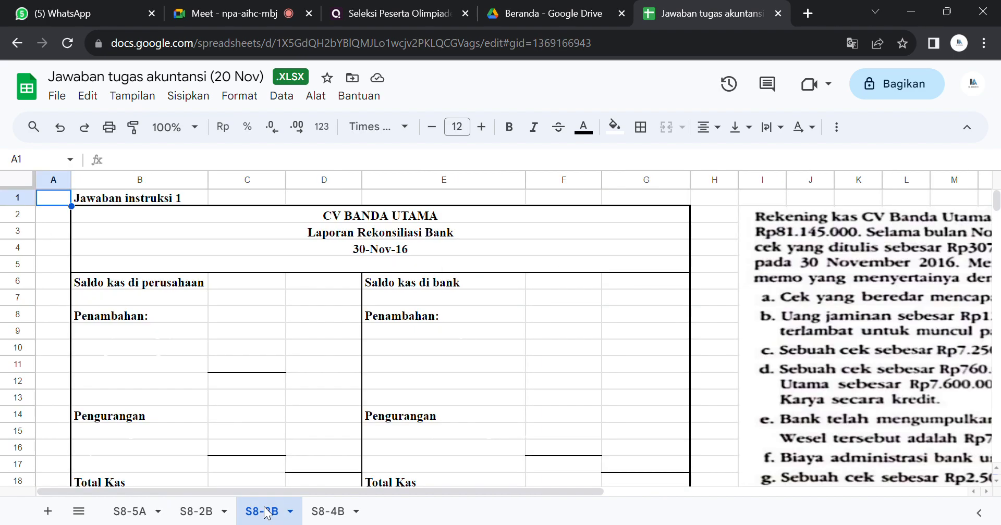
# Step: Move the problem text image on S8-3B closer to the reconciliation table, so that its edge lies over column H
pyautogui.moveTo(561, 492); pyautogui.dragTo(509, 468)
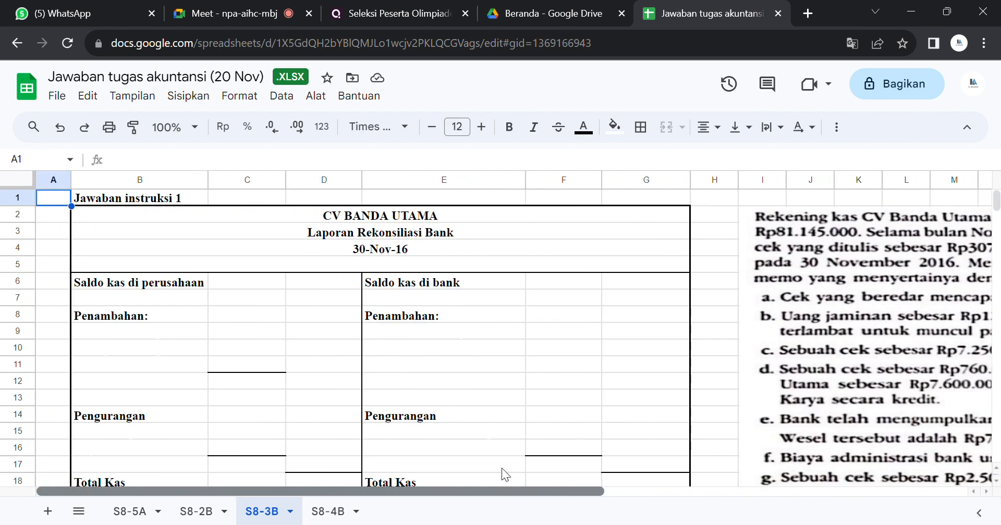
pyautogui.click(971, 323)
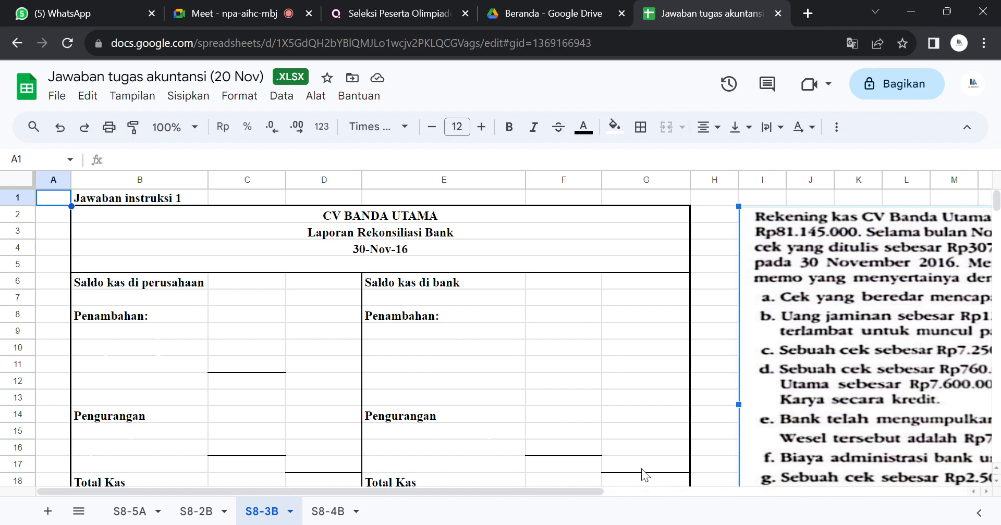
pyautogui.moveTo(574, 495); pyautogui.dragTo(602, 492)
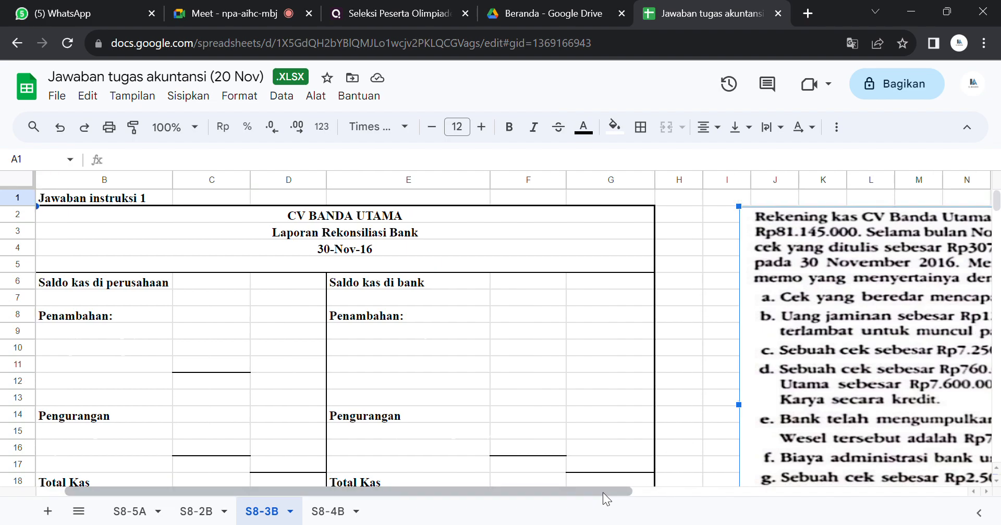
pyautogui.moveTo(750, 423); pyautogui.dragTo(715, 423)
pyautogui.click(695, 430)
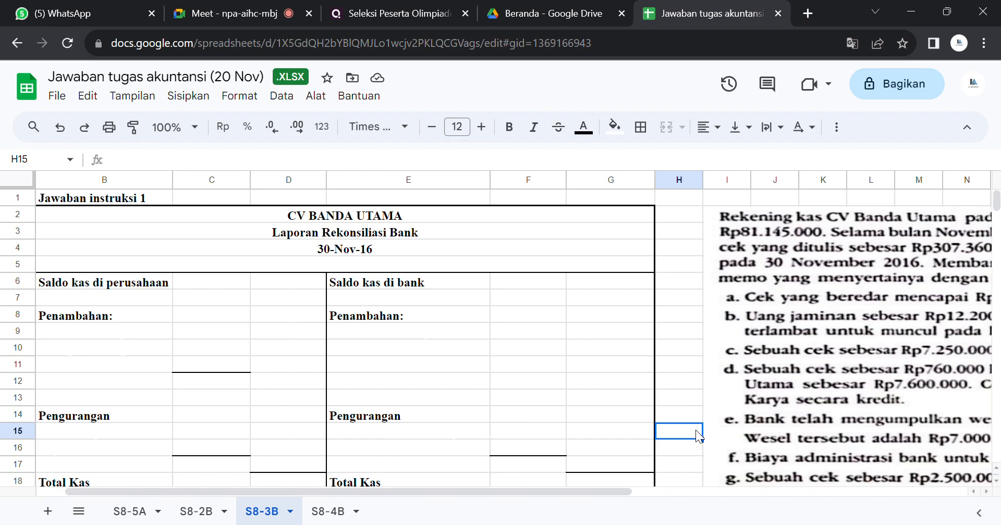
pyautogui.moveTo(798, 351); pyautogui.dragTo(758, 333)
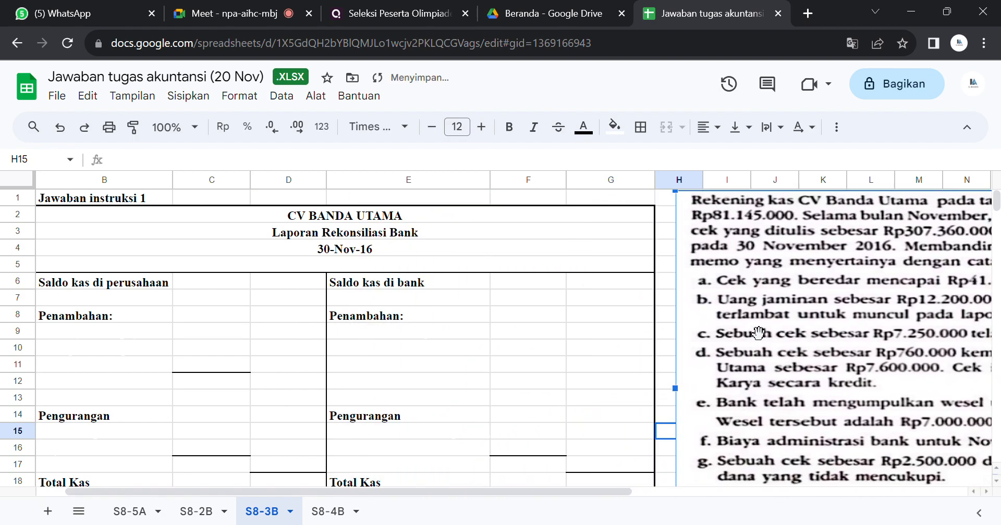
pyautogui.click(585, 349)
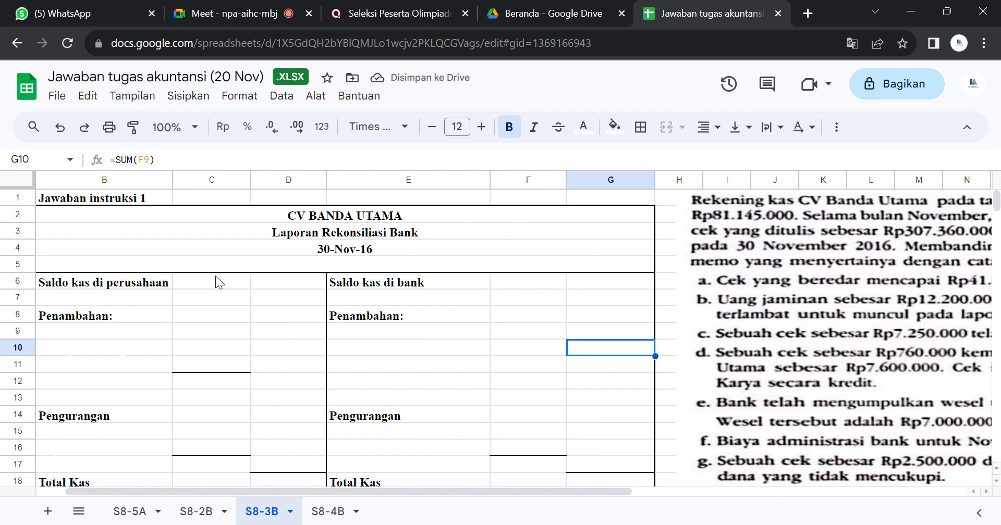
# Step: Compare the problem texts and reconciliation templates for CV Banda Utama on the S8-3B and S8-4B sheets
pyautogui.moveTo(555, 492); pyautogui.dragTo(878, 496)
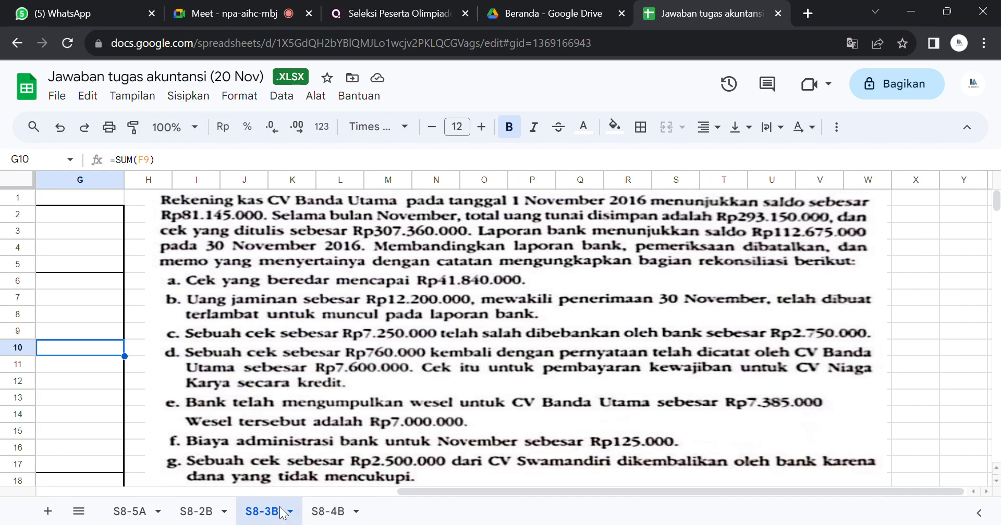
pyautogui.click(333, 512)
pyautogui.moveTo(509, 495); pyautogui.dragTo(402, 456)
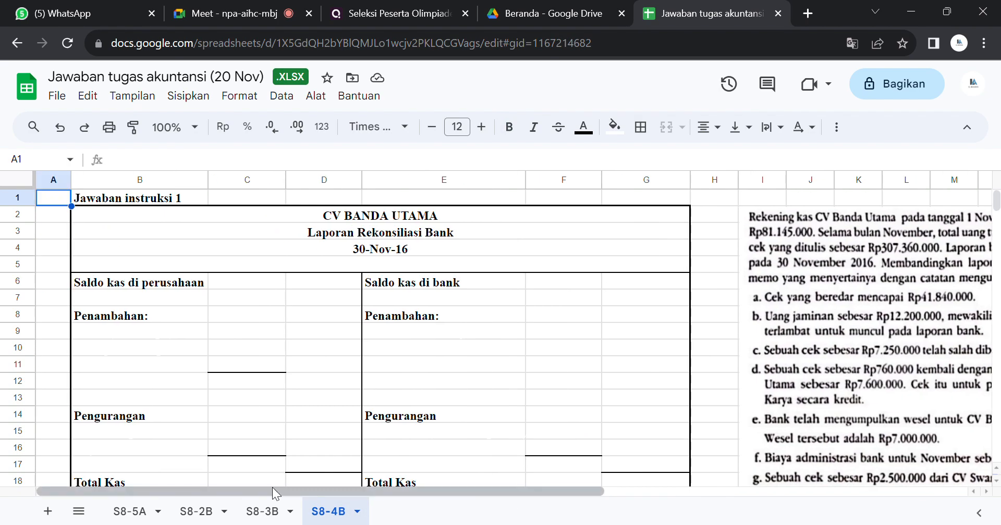
pyautogui.click(265, 511)
pyautogui.moveTo(424, 490); pyautogui.dragTo(422, 491)
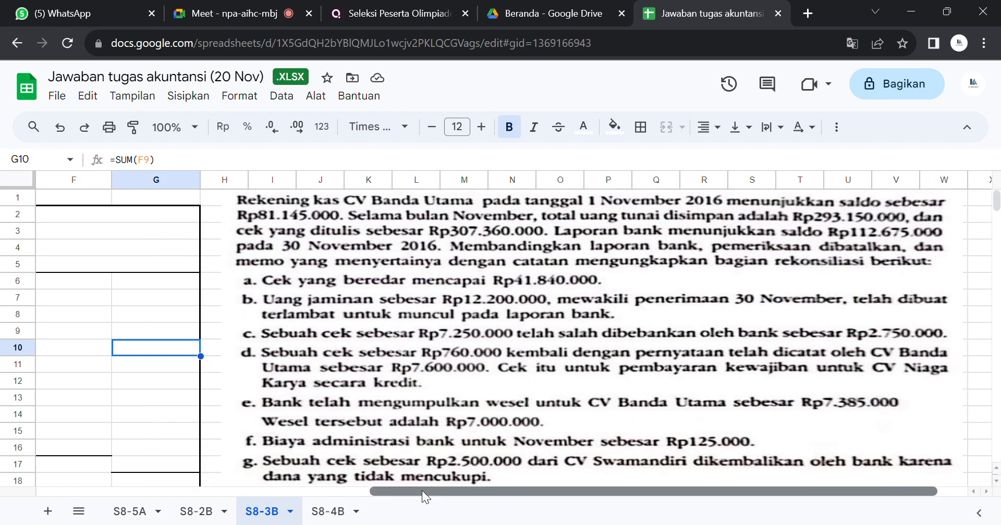
pyautogui.click(341, 513)
pyautogui.click(263, 511)
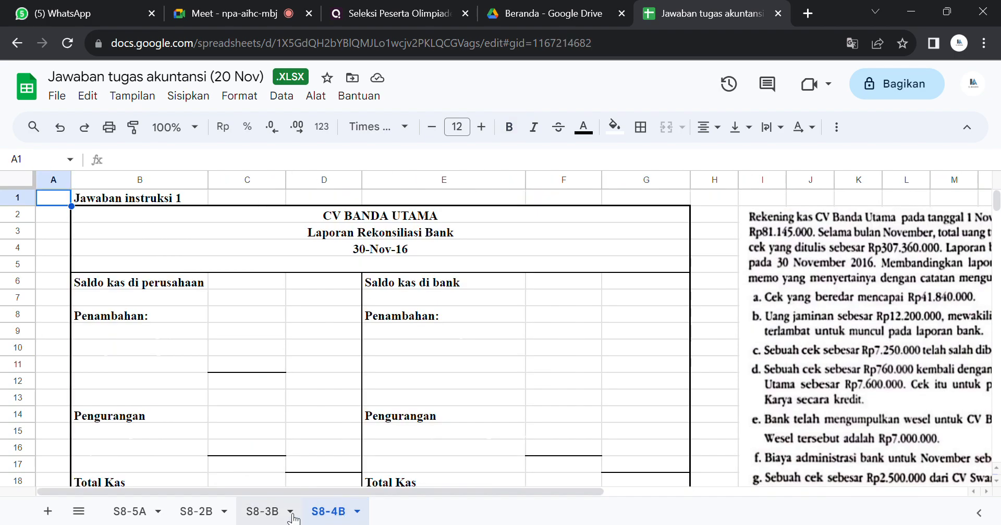
pyautogui.moveTo(438, 495); pyautogui.dragTo(180, 470)
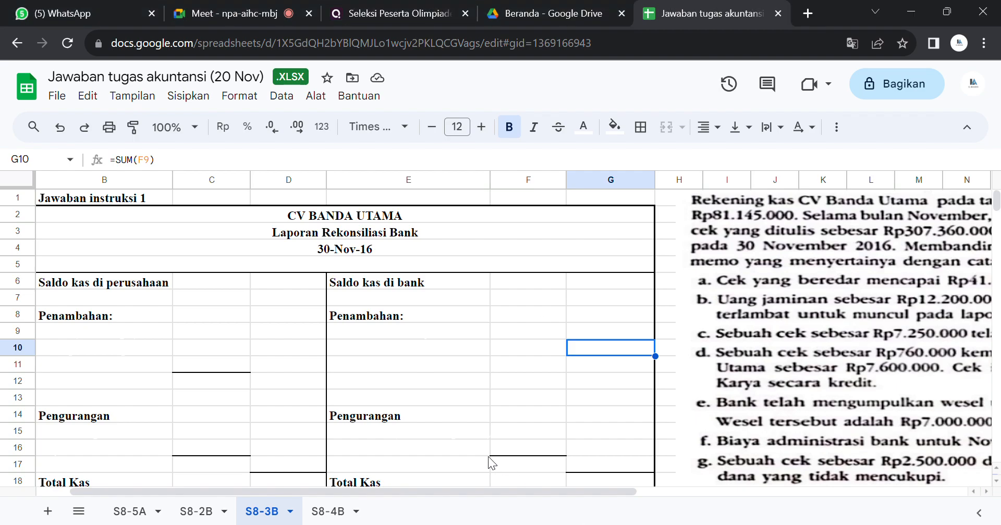
# Step: Reveal the "Saldo kas di perusahaan" amount in D6 of S8-3B by making its text black
pyautogui.click(264, 279)
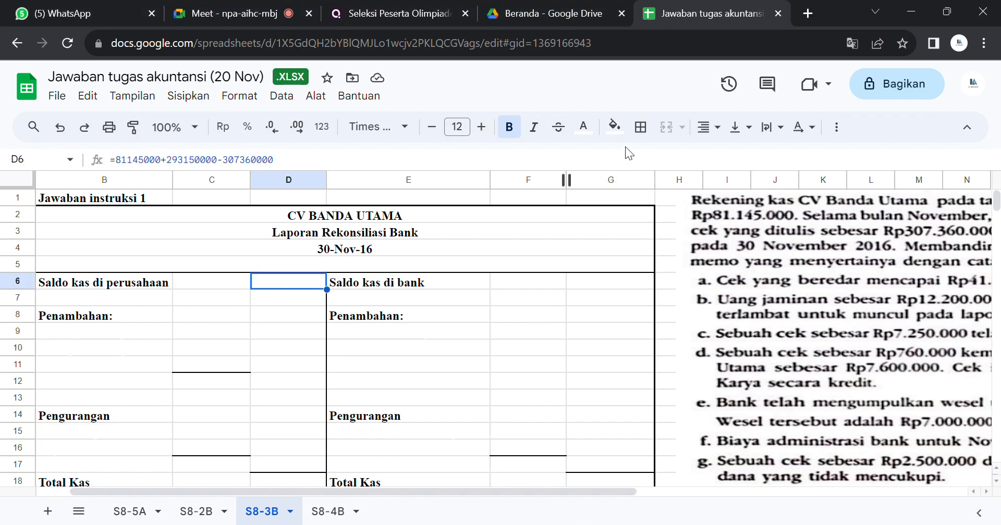
pyautogui.click(584, 128)
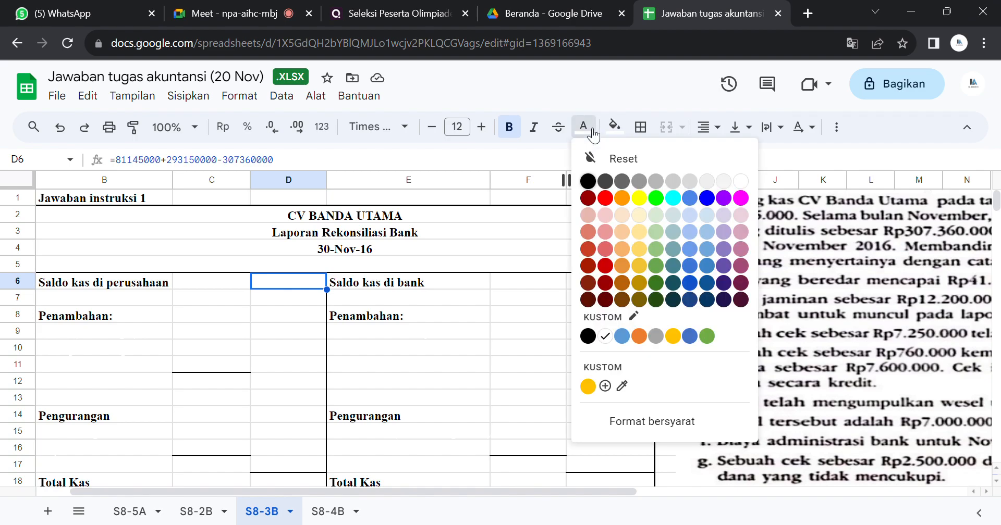
pyautogui.click(588, 181)
# Step: Check the company cash balance formula in D6 of S8-4B, and replace D6 on S8-3B with 17.750.000
pyautogui.click(328, 511)
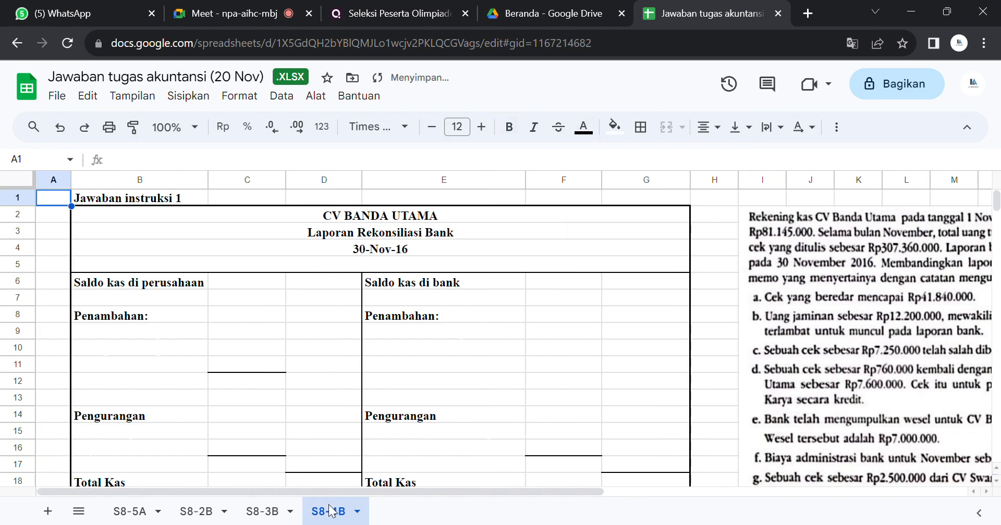
pyautogui.click(348, 288)
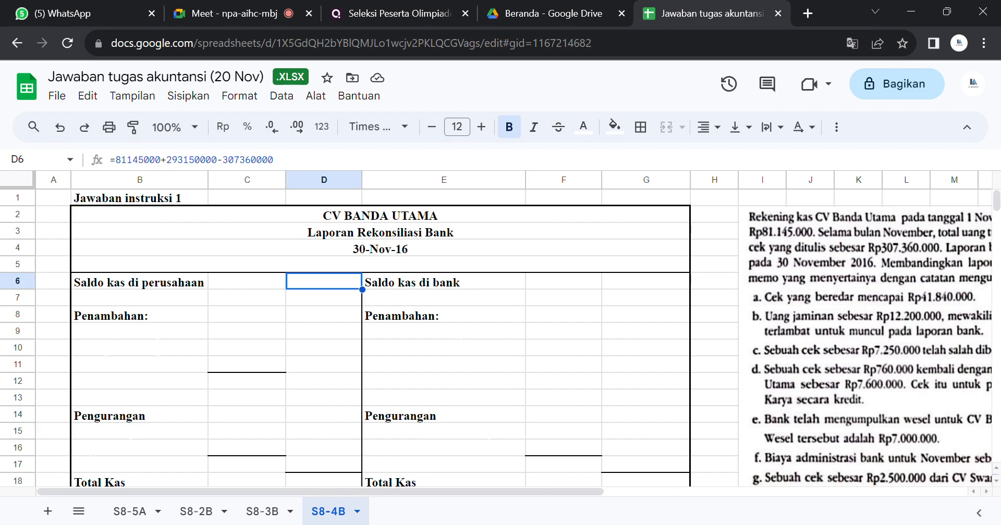
pyautogui.click(263, 509)
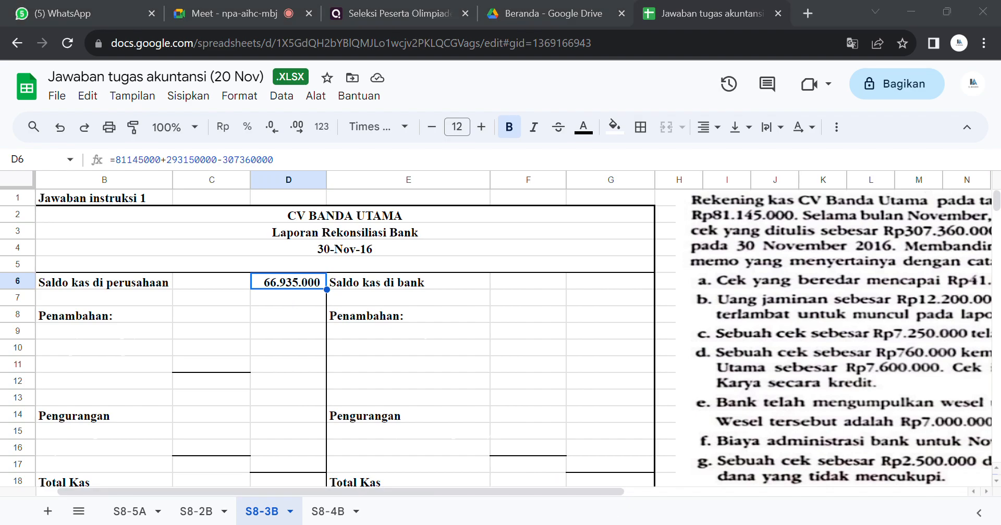
pyautogui.write('17')
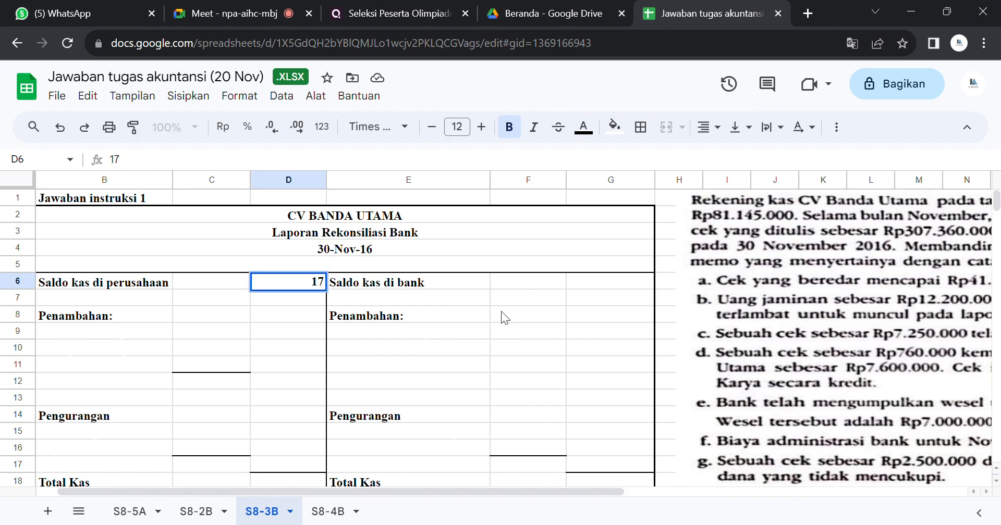
pyautogui.write('.750.00000')
pyautogui.press('Return')
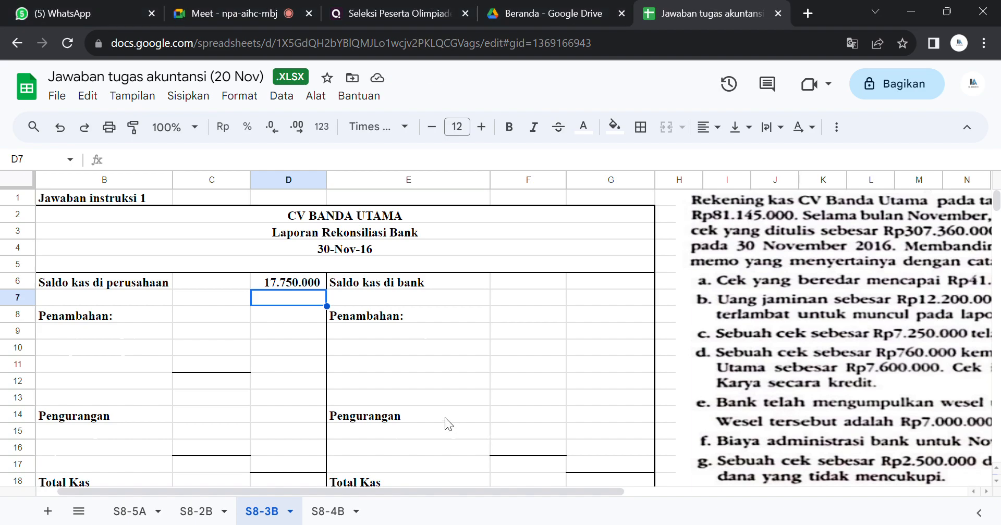
# Step: Enter 33.650.000 as the "Saldo kas di bank" amount in G6 and set its text to black
pyautogui.click(621, 283)
pyautogui.write('3')
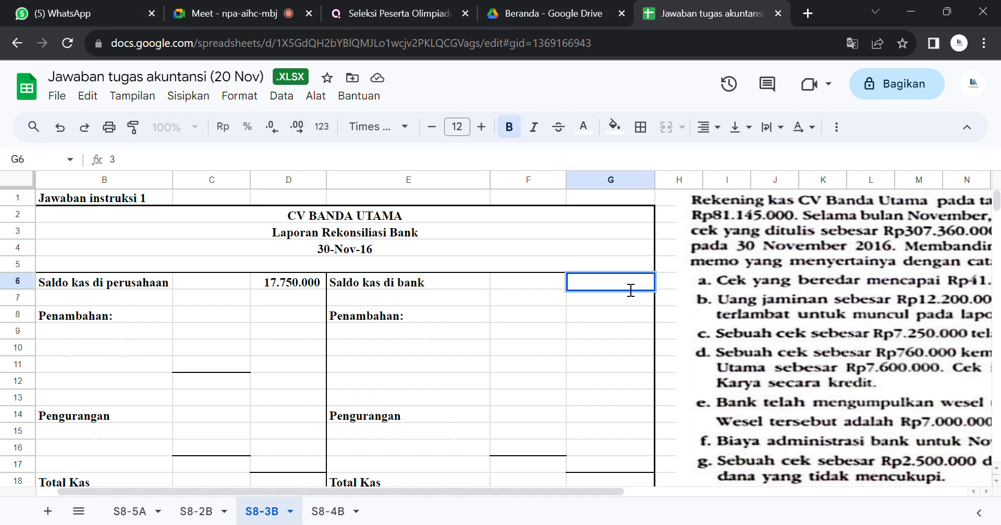
pyautogui.write('3460000')
pyautogui.press('Return')
pyautogui.click(617, 281)
pyautogui.hotkey('ctrl', 'b')
pyautogui.click(583, 126)
pyautogui.click(587, 180)
pyautogui.click(583, 182)
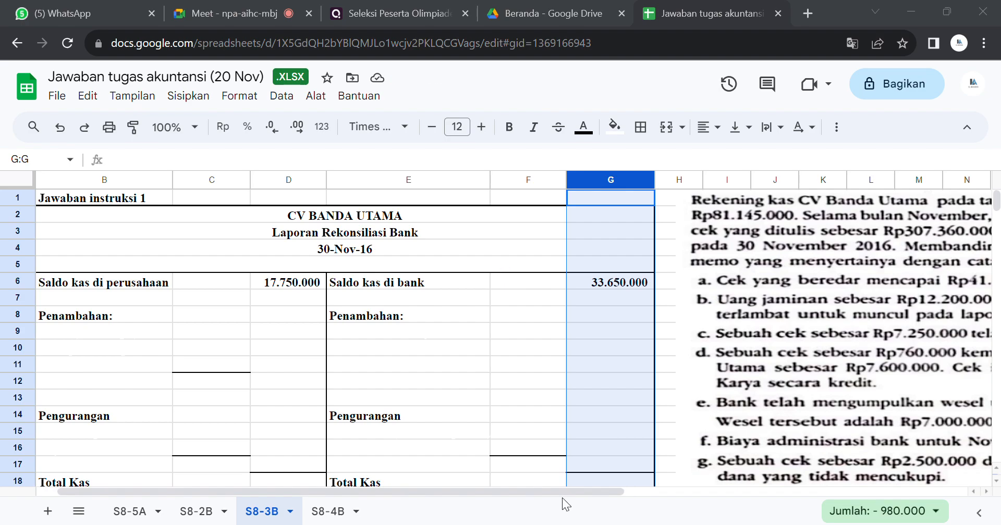
# Step: Reveal the "Cek beredar (outstanding check)" label in E15 under the bank-side Pengurangan by making its text black
pyautogui.click(402, 433)
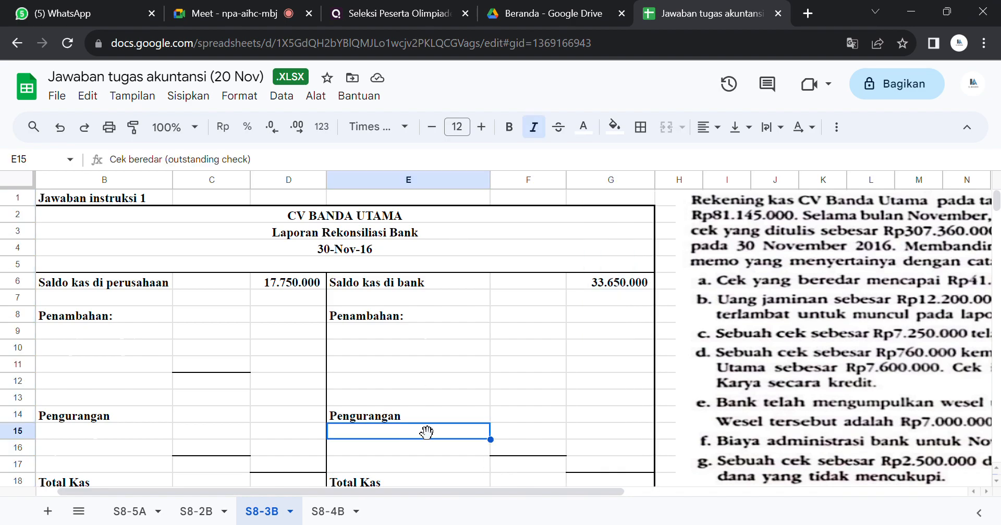
pyautogui.click(583, 128)
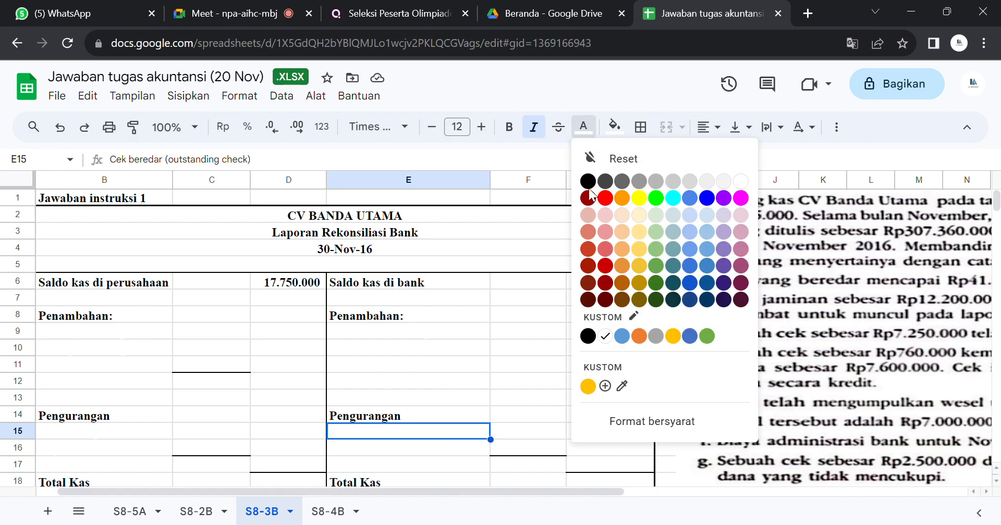
pyautogui.click(588, 184)
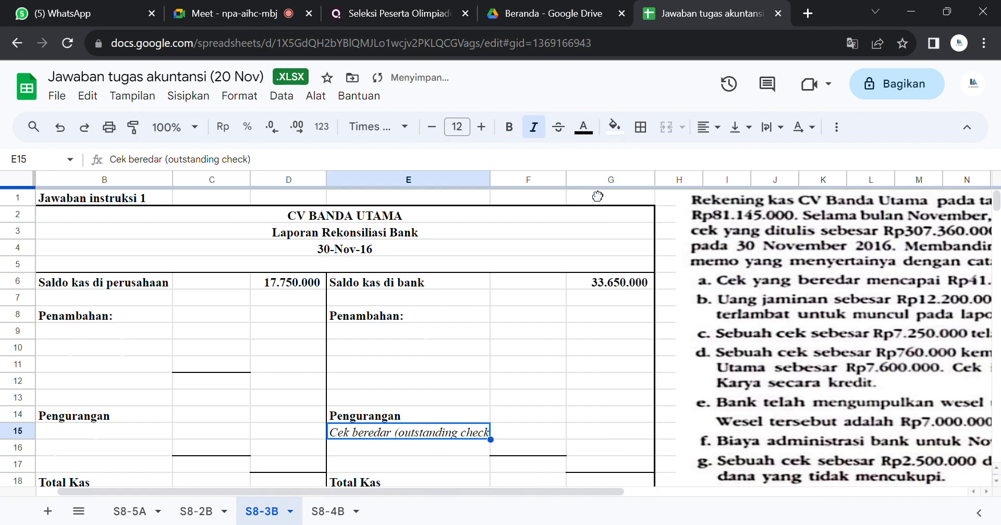
# Step: Enter 17.865.000 as the outstanding check amount in F15 and make its text black
pyautogui.click(519, 429)
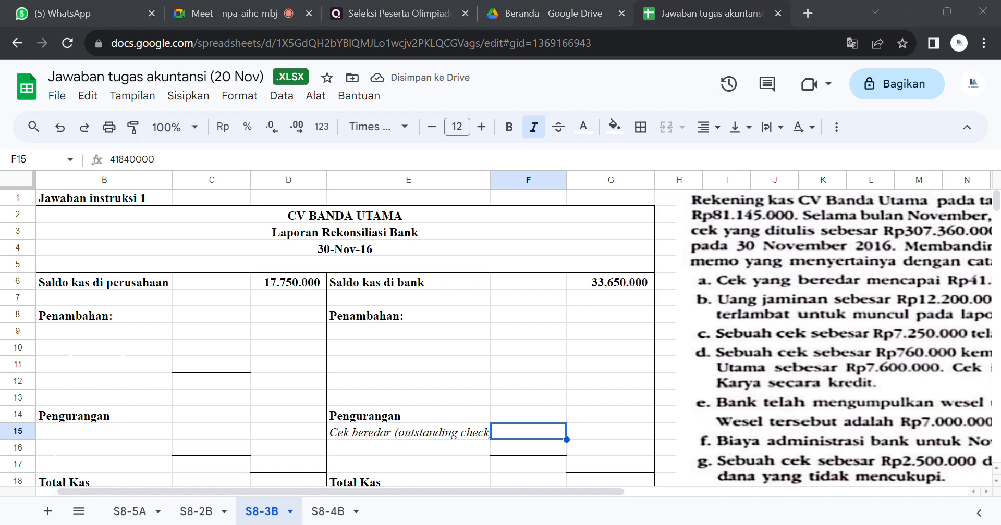
pyautogui.write('178600000')
pyautogui.press('Return')
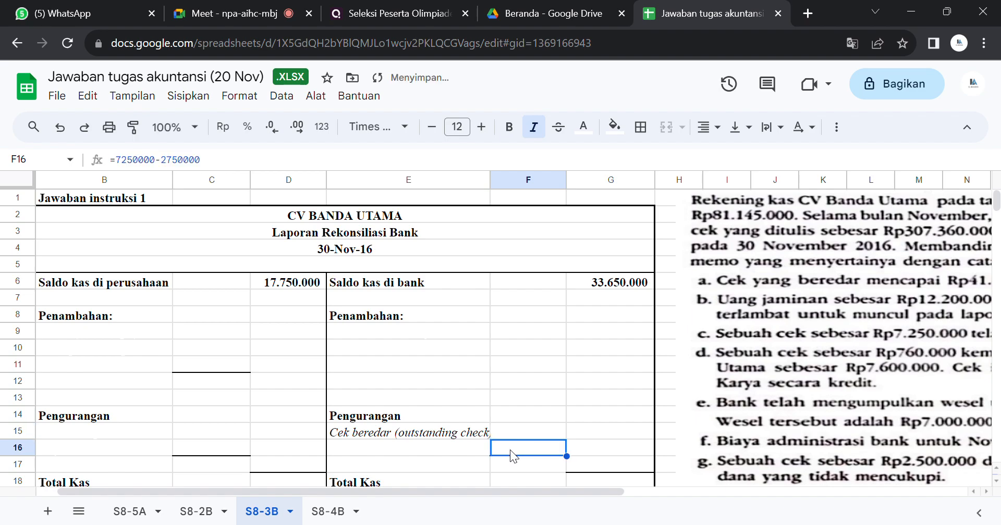
pyautogui.click(515, 432)
pyautogui.click(583, 127)
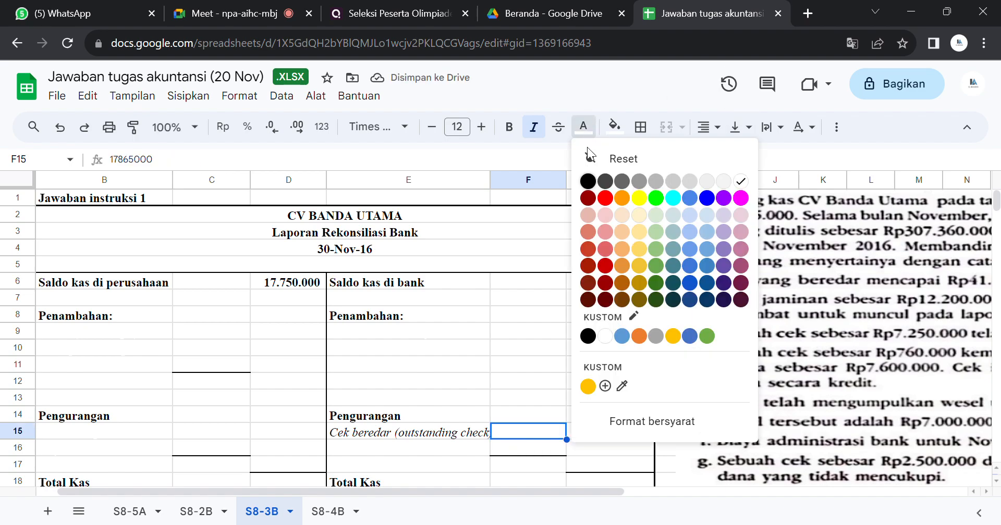
pyautogui.click(588, 181)
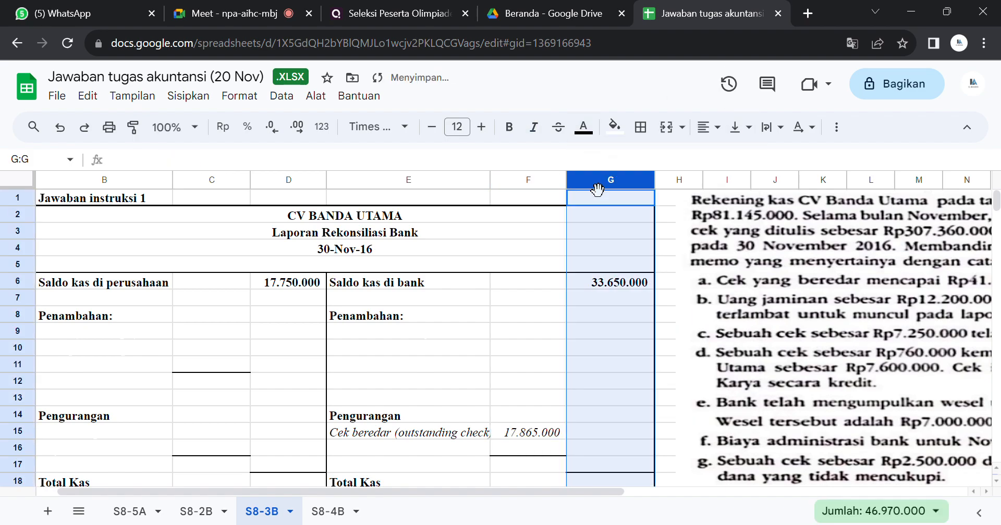
pyautogui.click(463, 433)
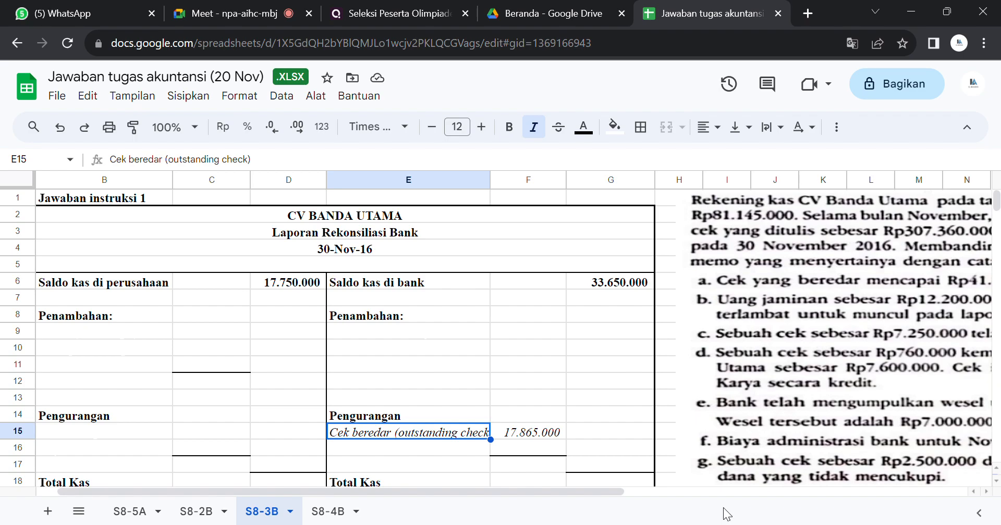
pyautogui.moveTo(611, 489); pyautogui.dragTo(796, 488)
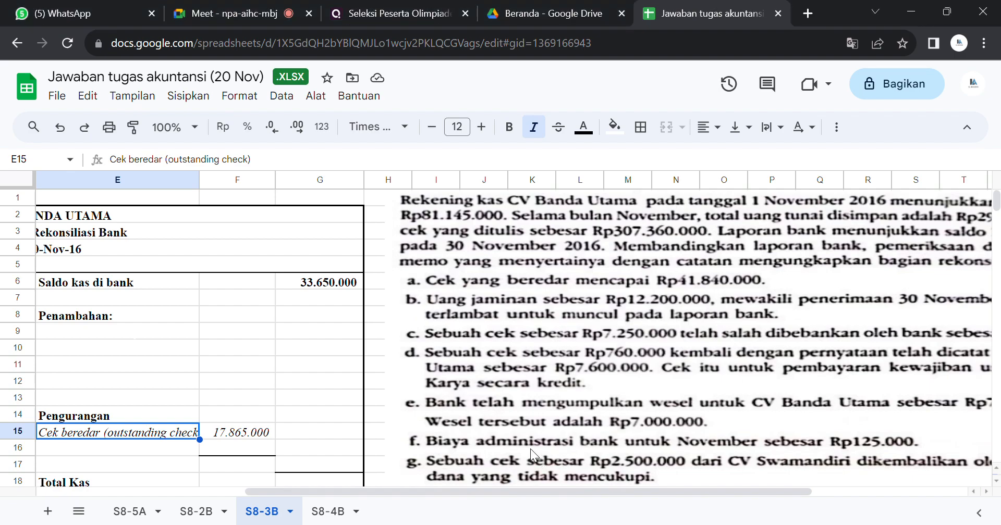
# Step: Reveal the "Setoran Dalam Perjalanan" label in E9 under the bank-side Penambahan by making its text black
pyautogui.click(183, 328)
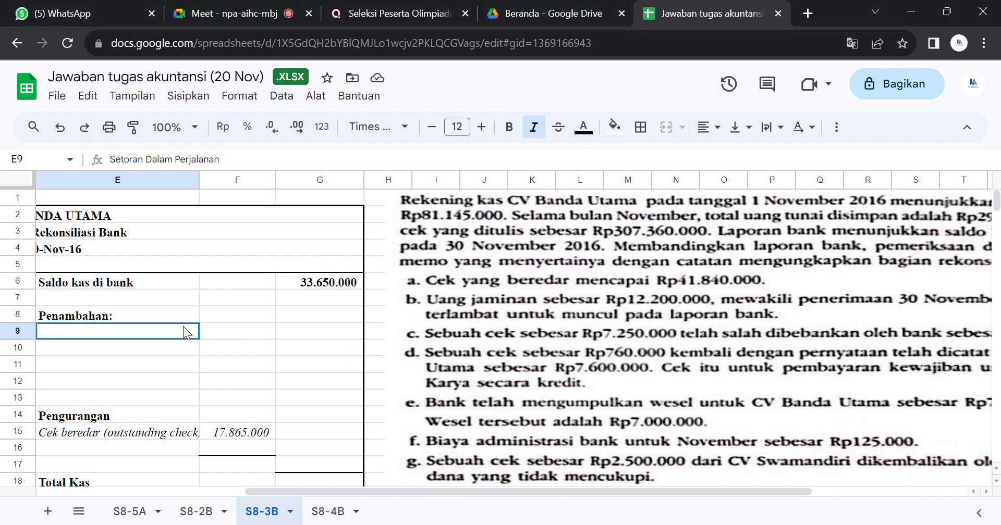
pyautogui.click(586, 128)
pyautogui.click(588, 180)
pyautogui.click(600, 186)
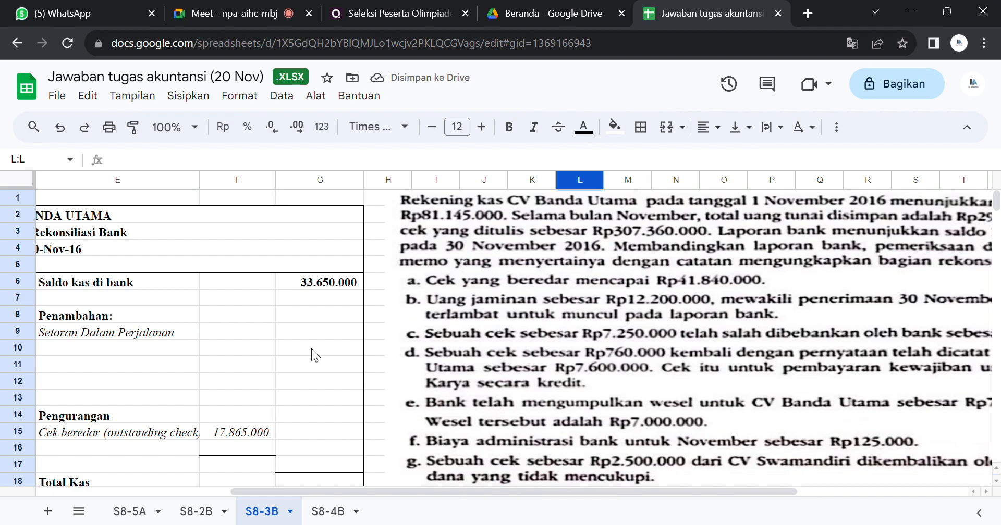
# Step: Enter 9150000 as the deposit in transit amount in G9 and make its text black
pyautogui.click(314, 331)
pyautogui.write('=SUM(F9)')
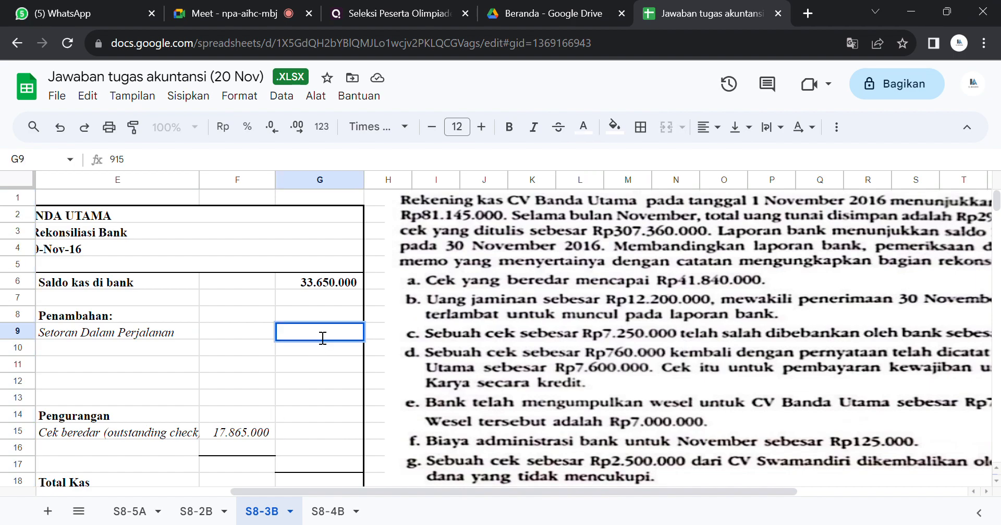
pyautogui.press('Return')
pyautogui.click(314, 331)
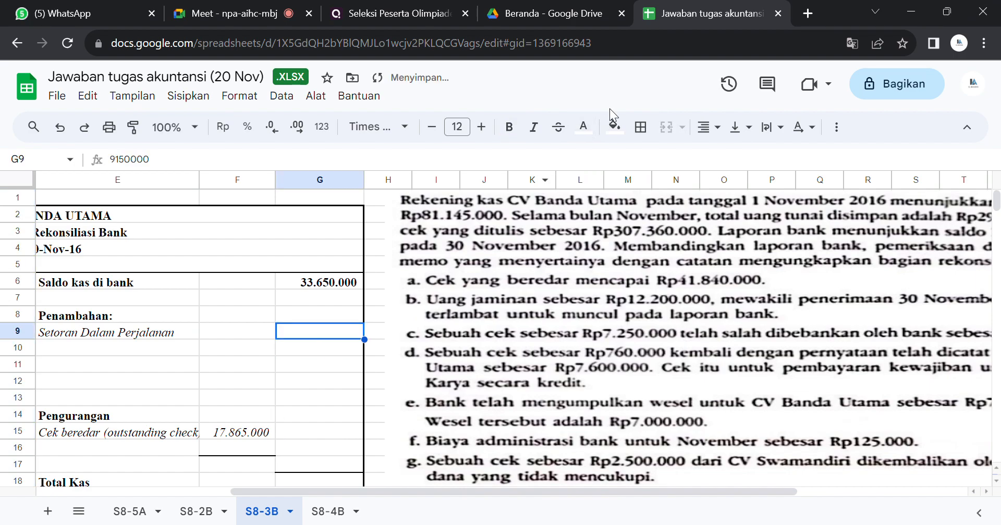
pyautogui.click(585, 127)
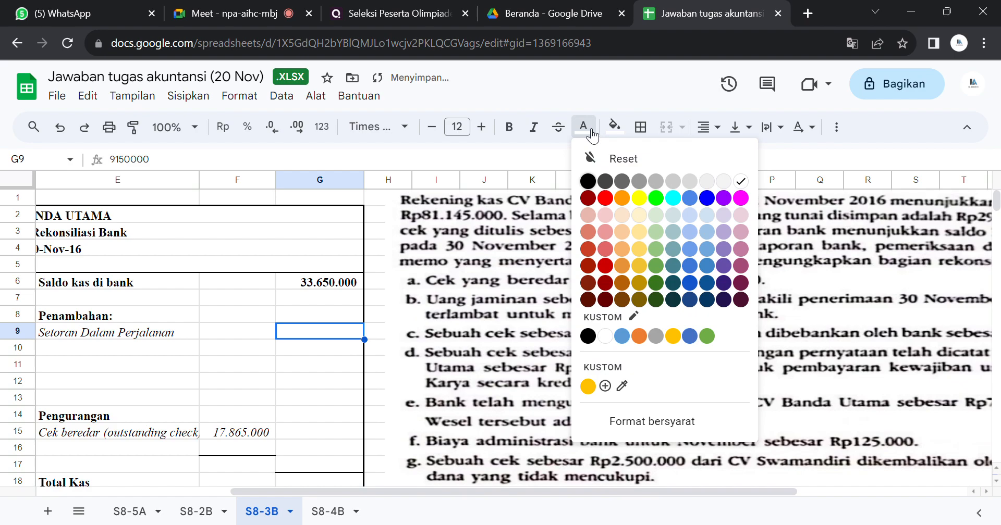
pyautogui.click(587, 180)
pyautogui.click(375, 353)
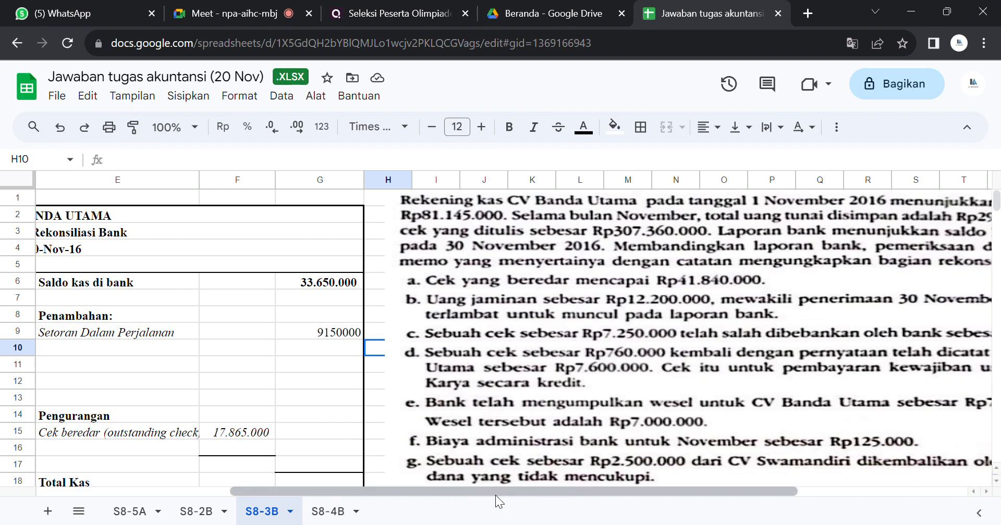
# Step: Reveal the "Inkaso (wesel tagih)" label in B9 under the company-side Penambahan by making its text black
pyautogui.moveTo(495, 492); pyautogui.dragTo(285, 454)
pyautogui.click(166, 327)
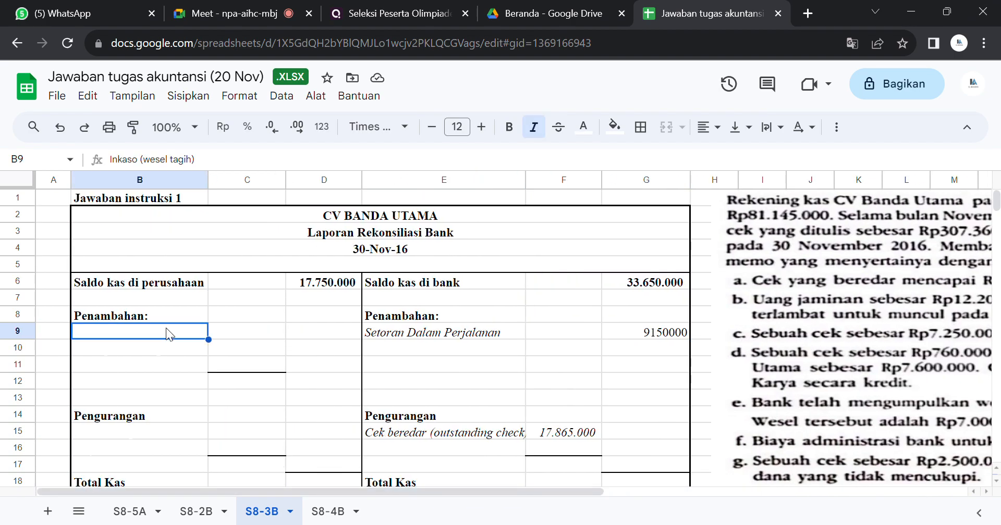
pyautogui.click(583, 127)
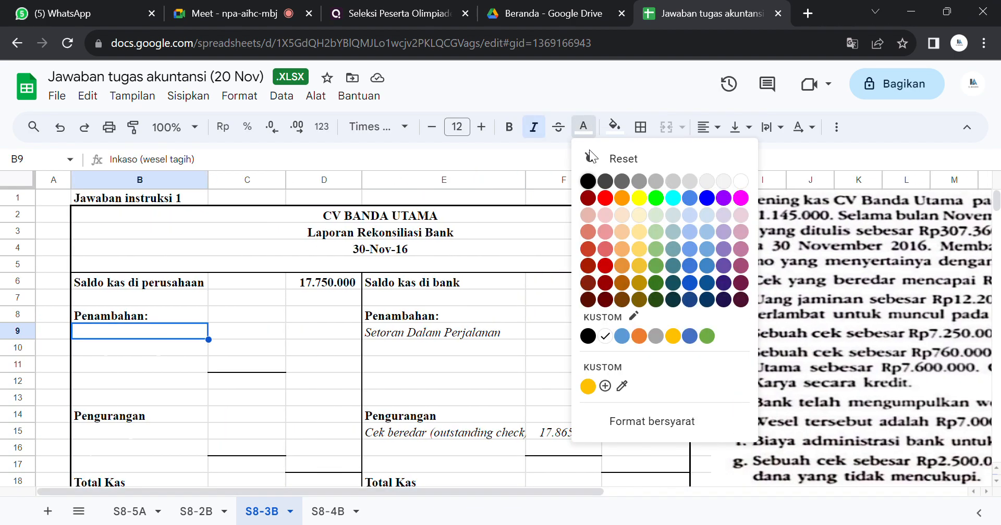
pyautogui.click(590, 183)
pyautogui.click(592, 181)
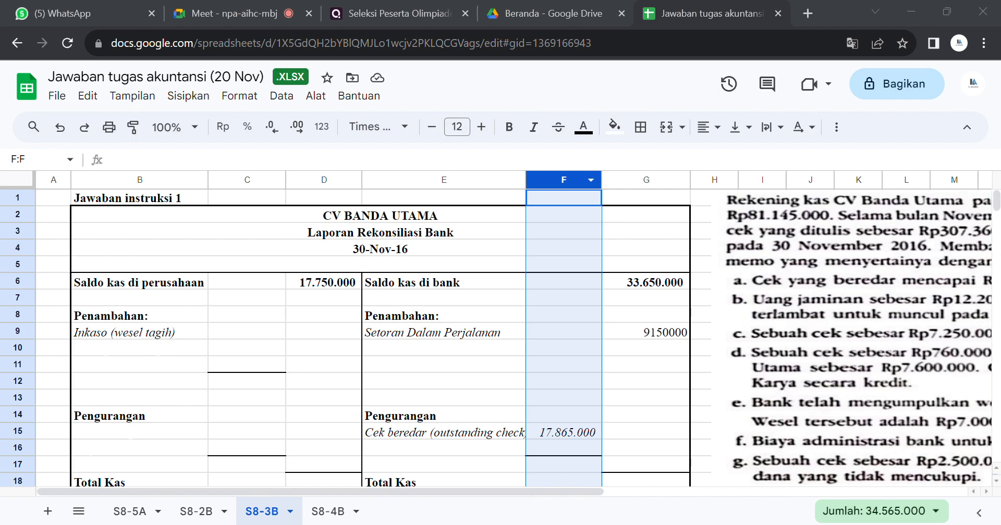
# Step: Replace the Inkaso (wesel tagih) amount in C9 with 5.750.000 and make its text black
pyautogui.click(542, 453)
pyautogui.click(273, 339)
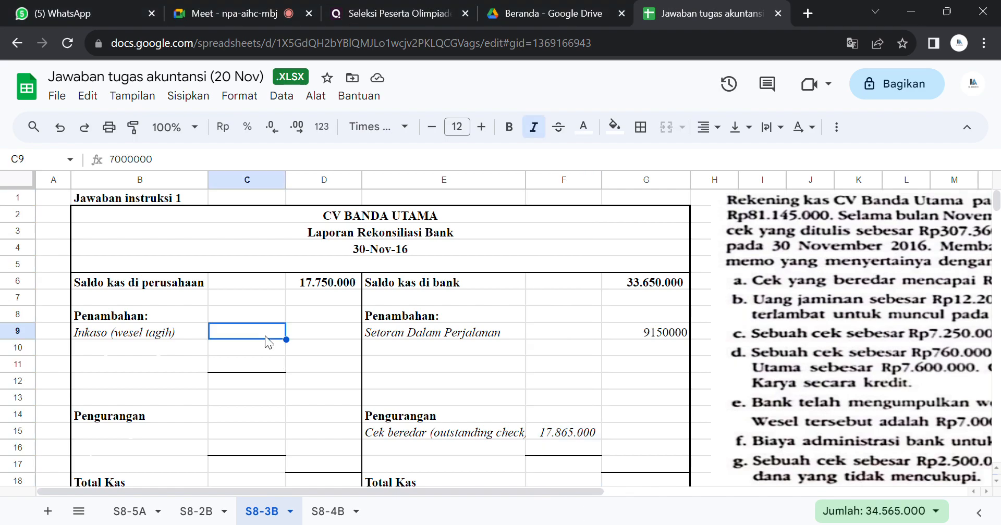
pyautogui.press('BackSpace')
pyautogui.write('5750000')
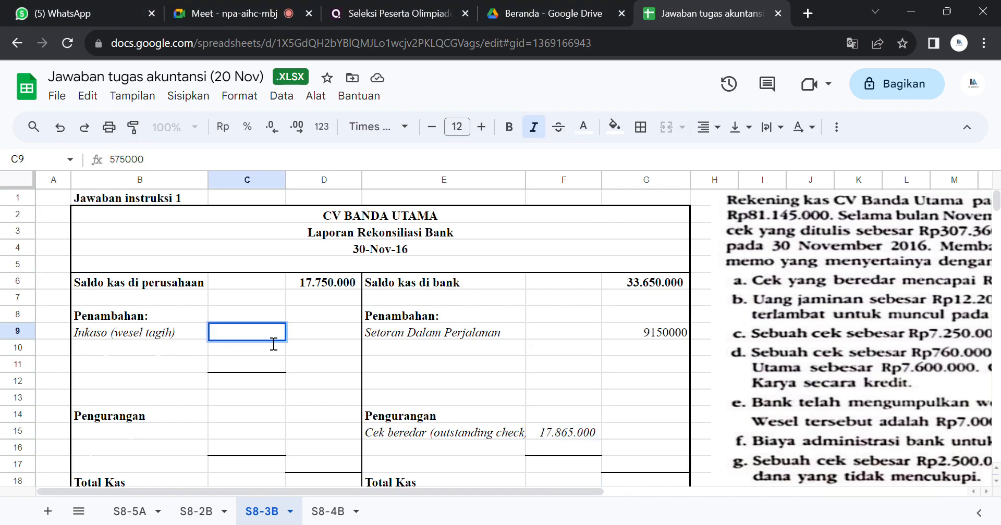
pyautogui.press('Return')
pyautogui.click(265, 336)
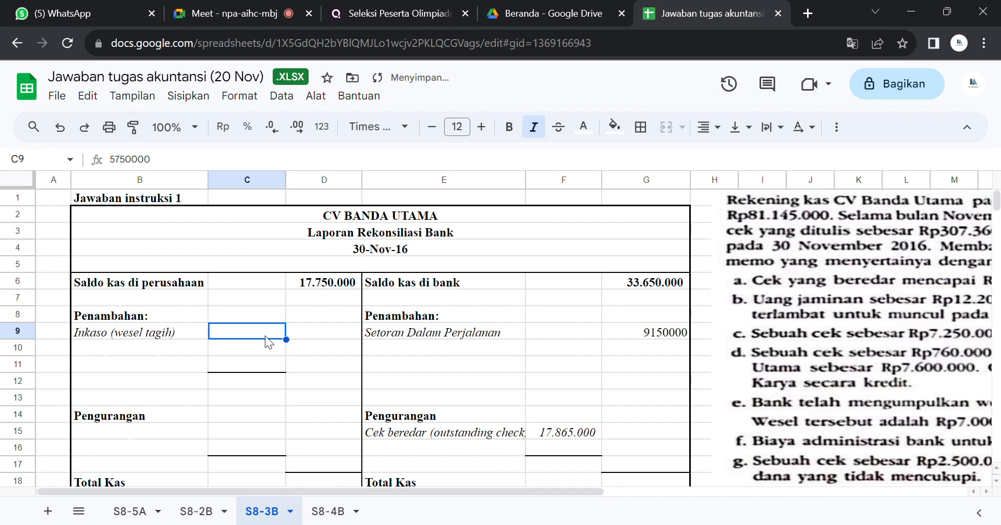
pyautogui.click(584, 127)
pyautogui.click(587, 181)
pyautogui.rightClick(585, 184)
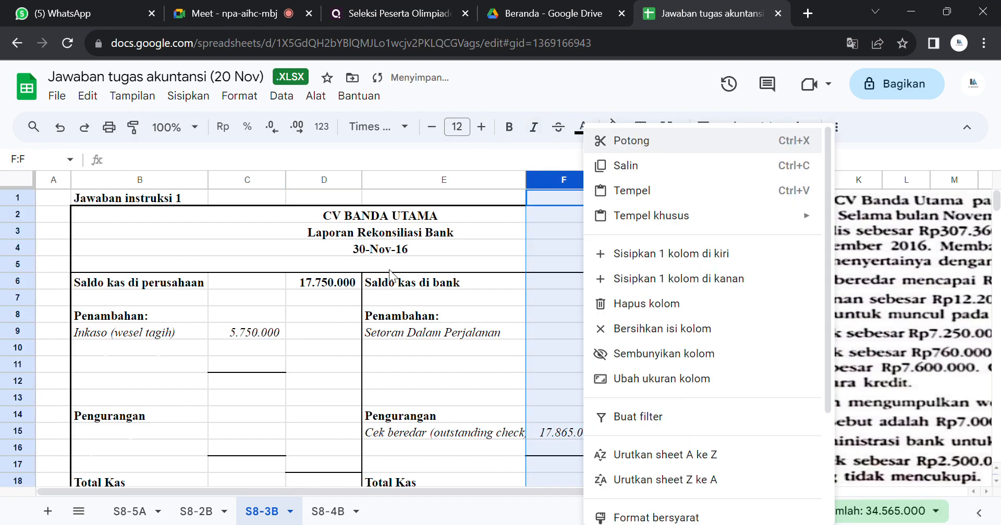
pyautogui.click(281, 336)
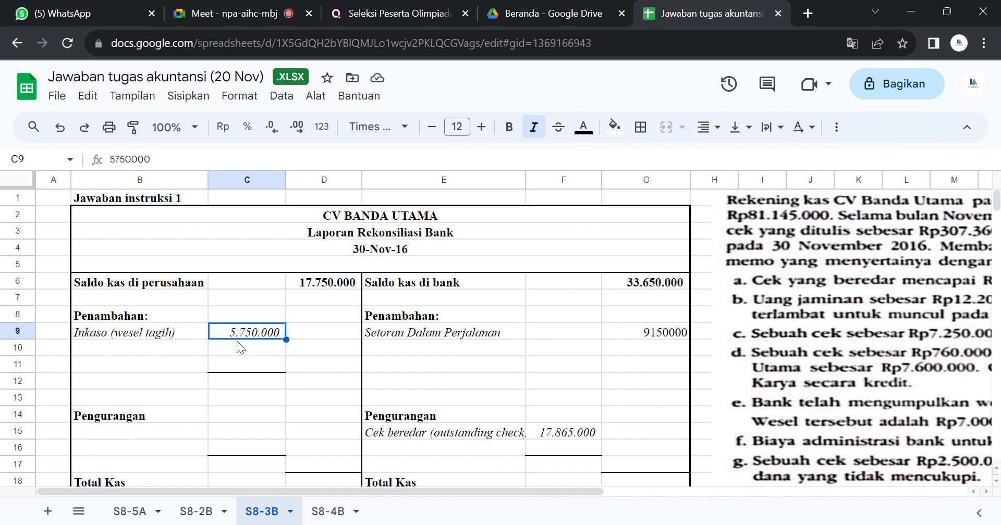
# Step: Reveal the "Pendapatan bunga wesel" label in B10 by making its text black
pyautogui.click(195, 348)
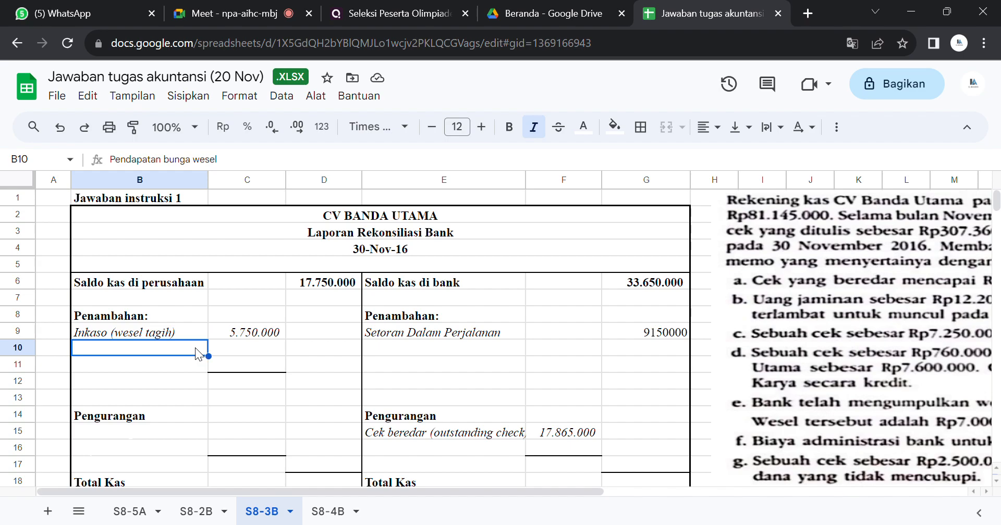
pyautogui.click(583, 126)
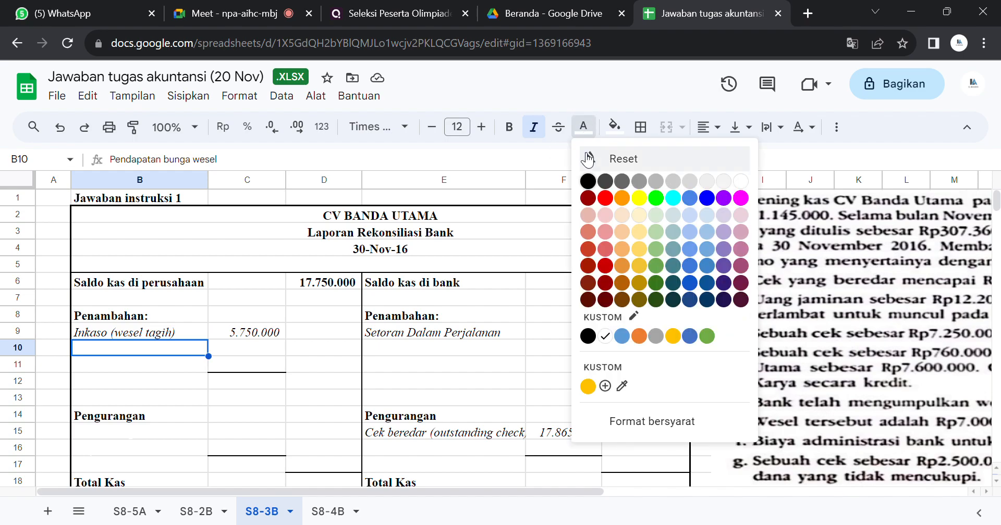
pyautogui.click(588, 182)
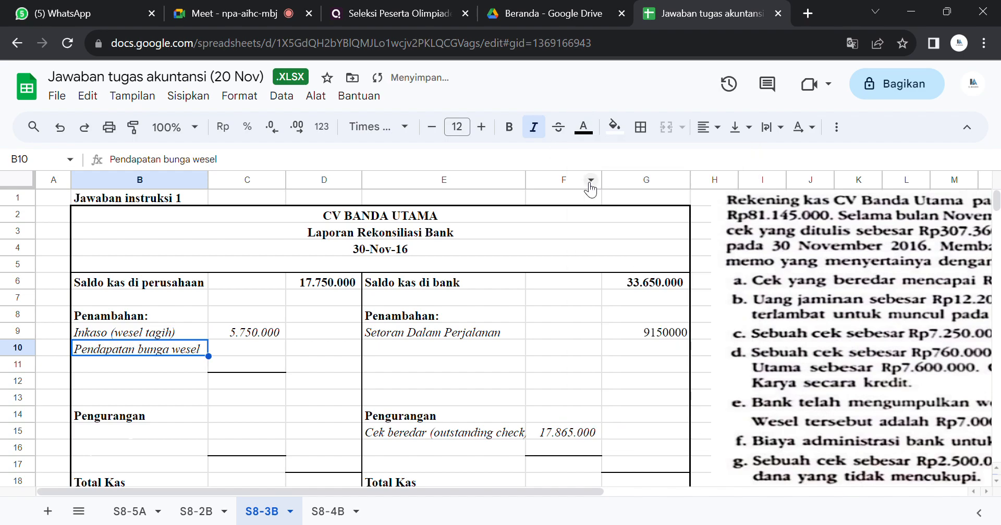
# Step: Replace the Pendapatan bunga wesel amount in C10 with 345.000 and make its text black
pyautogui.click(241, 351)
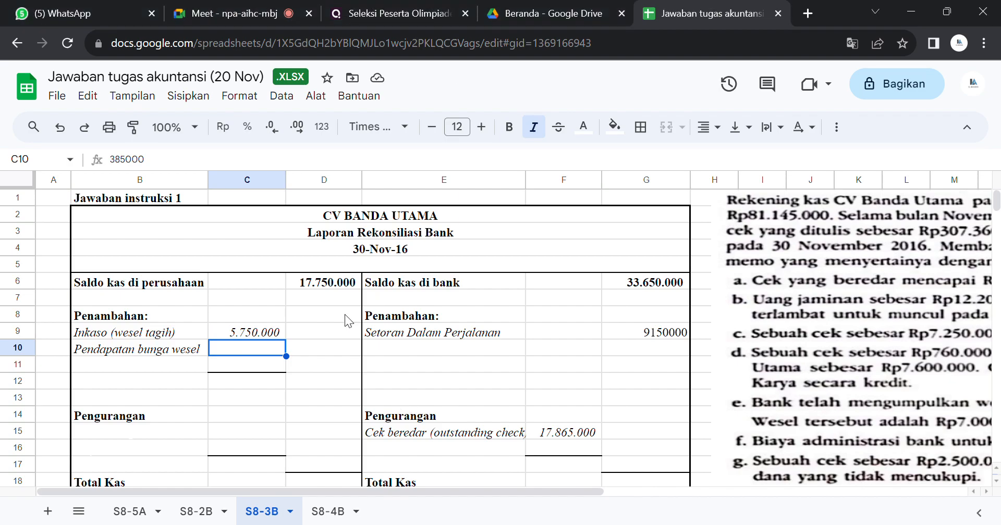
pyautogui.write('345000')
pyautogui.press('Return')
pyautogui.press('Up')
pyautogui.click(583, 127)
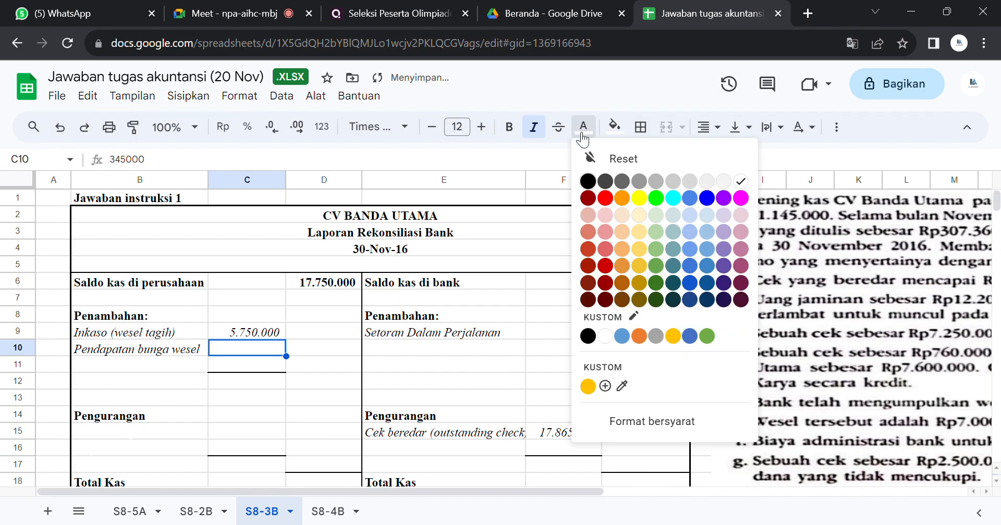
pyautogui.rightClick(584, 179)
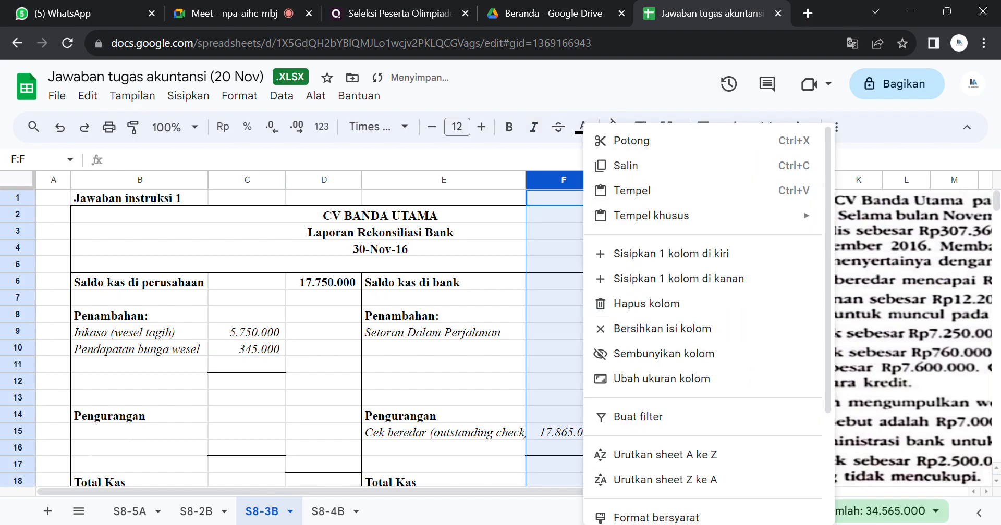
pyautogui.click(624, 421)
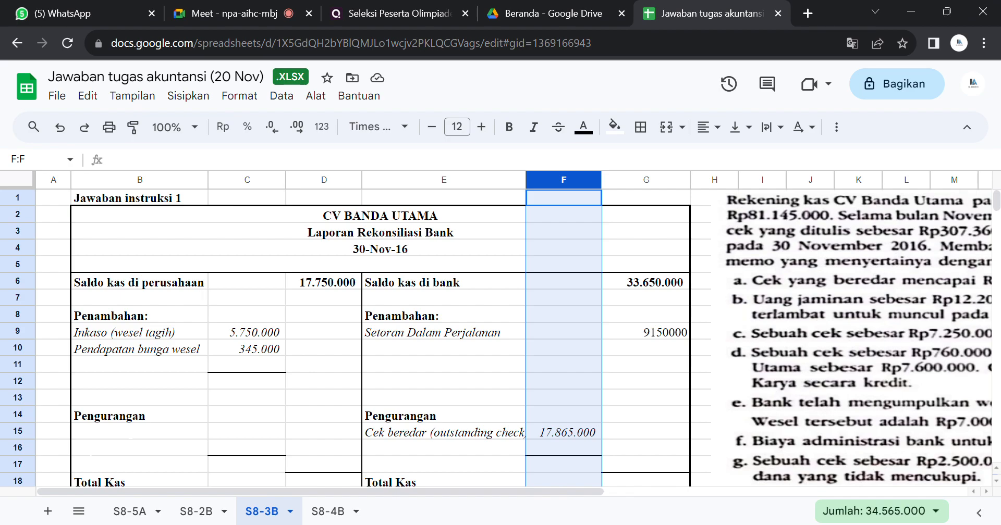
pyautogui.click(678, 476)
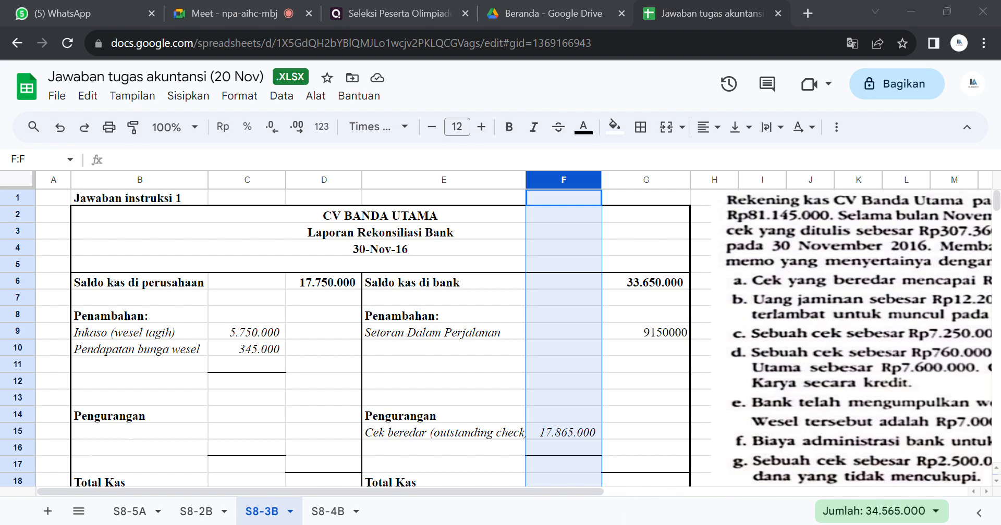
pyautogui.click(564, 484)
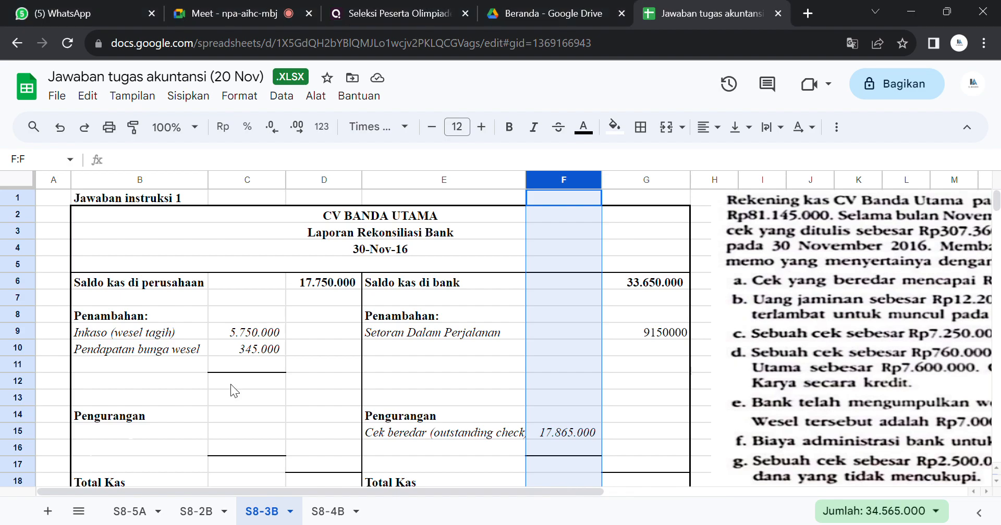
pyautogui.click(267, 359)
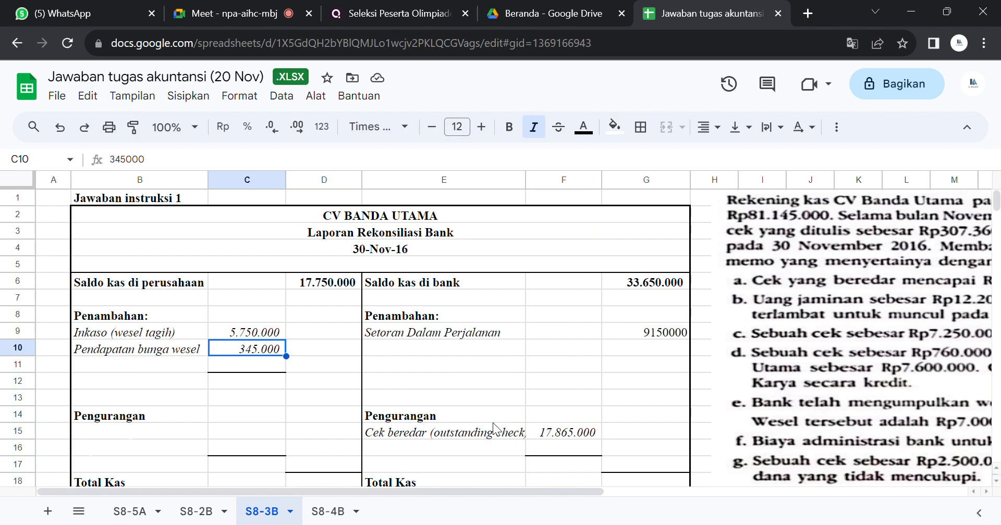
pyautogui.click(195, 350)
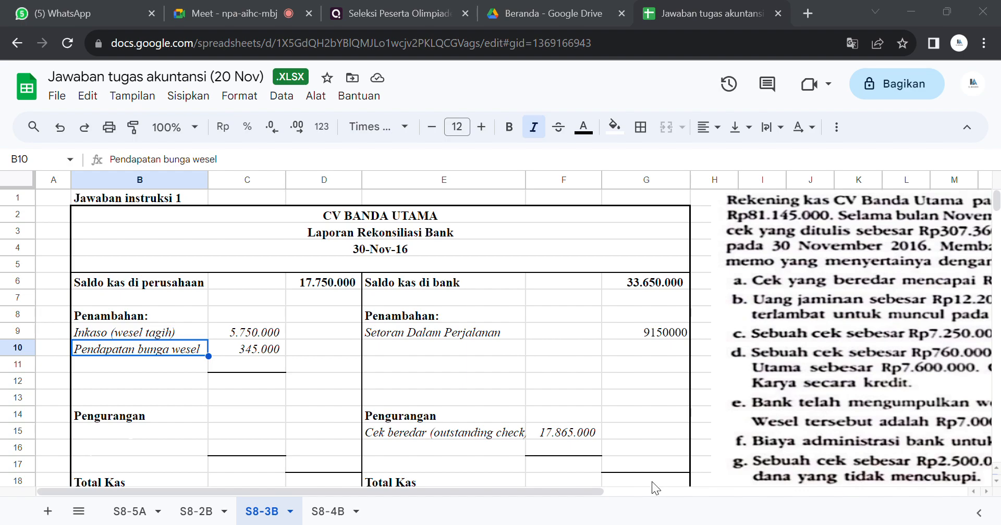
# Step: Reveal the "Koreksi cek" label in B11 under the company-side Penambahan by making its text black
pyautogui.click(99, 378)
pyautogui.click(102, 365)
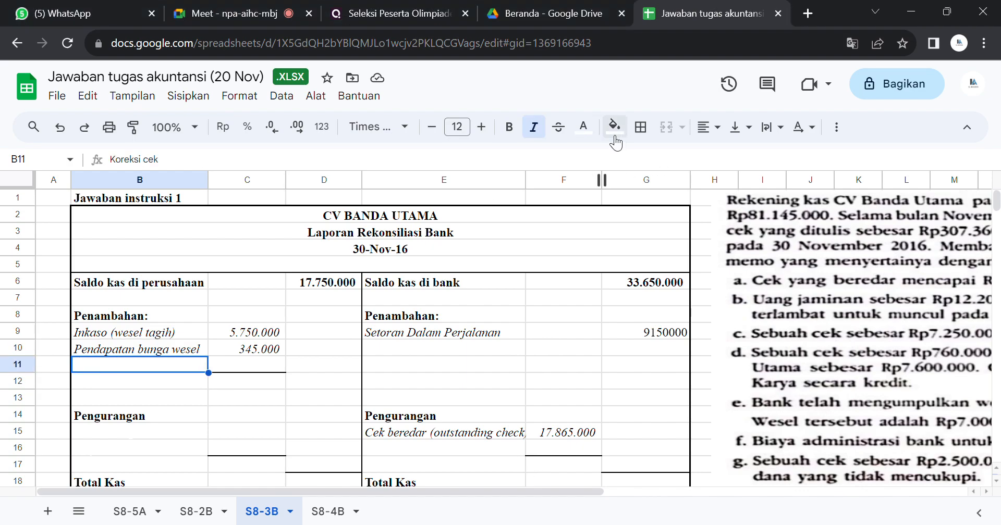
pyautogui.click(583, 127)
pyautogui.click(587, 182)
pyautogui.rightClick(584, 179)
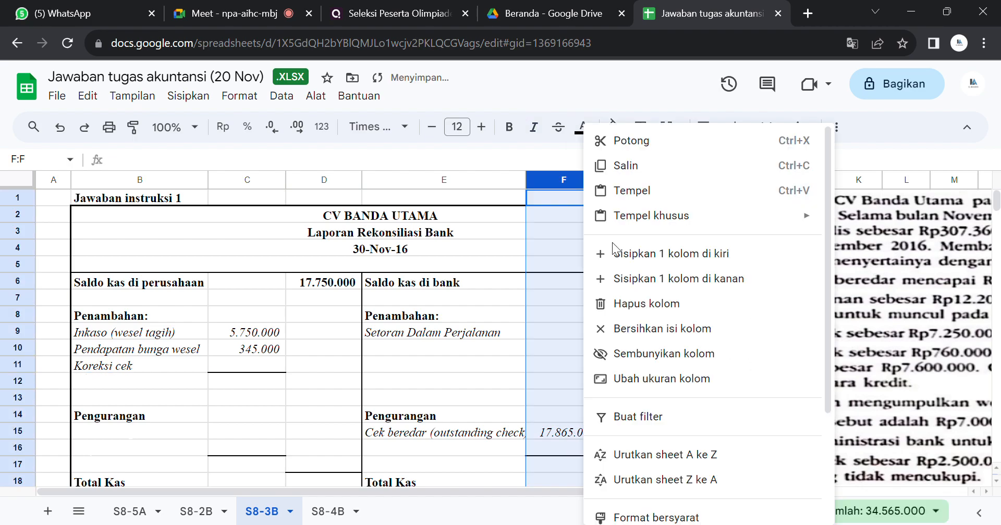
pyautogui.press('Escape')
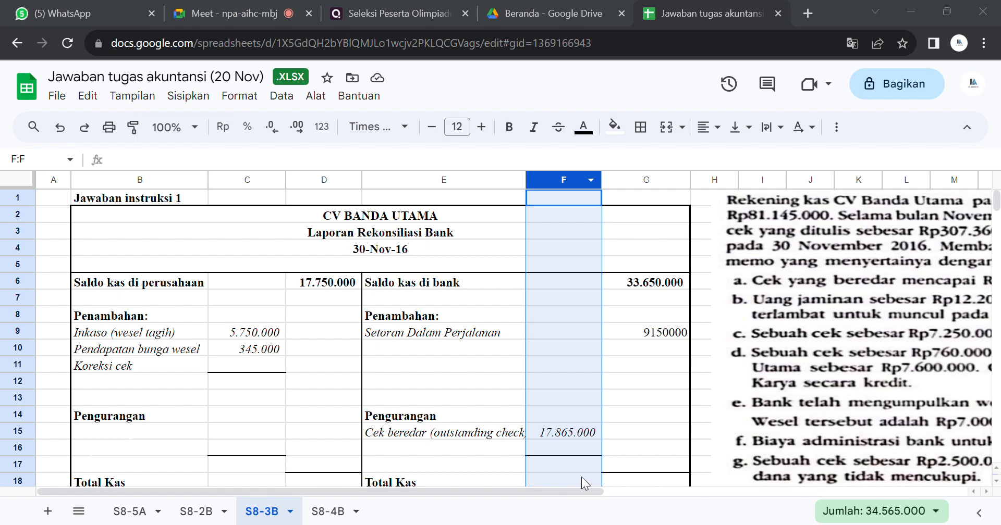
pyautogui.click(226, 363)
pyautogui.write('=9300')
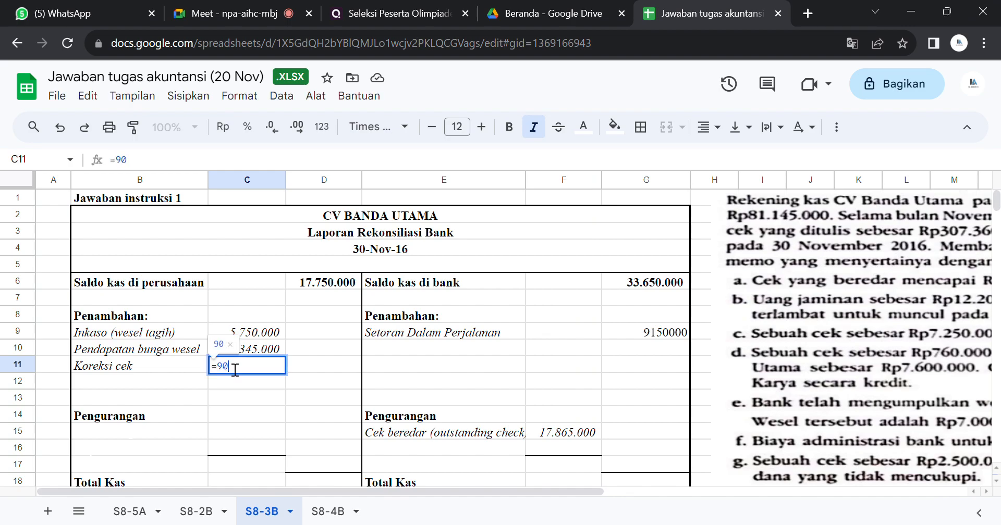
pyautogui.write('00-')
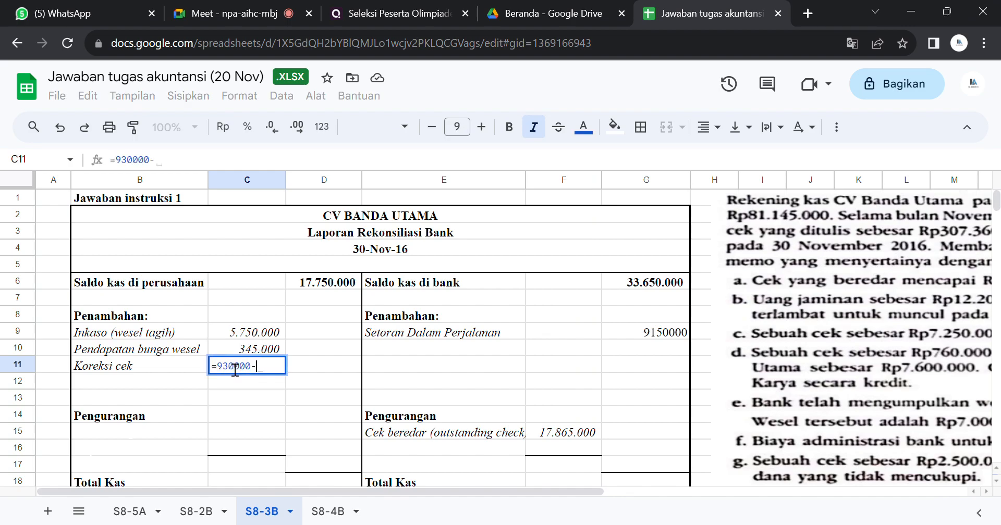
pyautogui.write('390000')
pyautogui.press('Return')
pyautogui.click(227, 361)
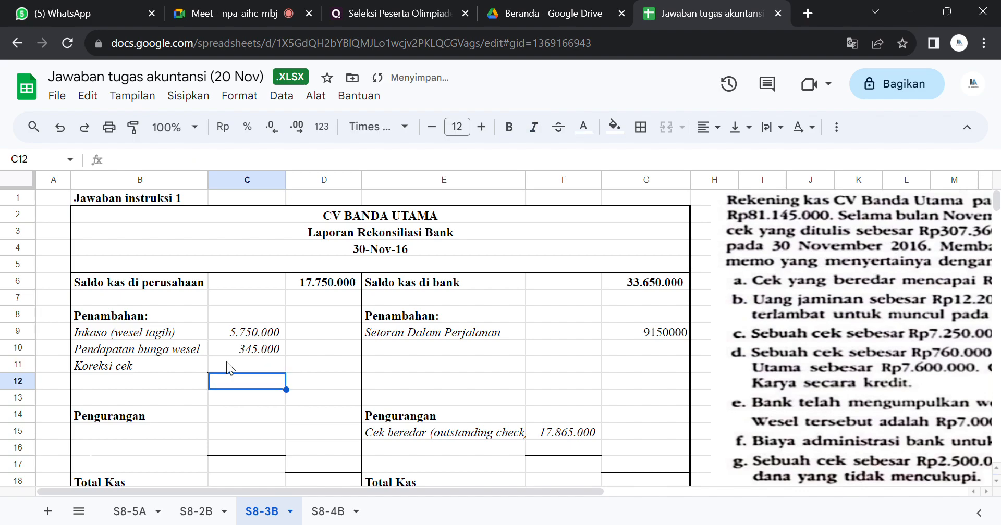
pyautogui.click(583, 127)
pyautogui.click(594, 181)
pyautogui.click(594, 182)
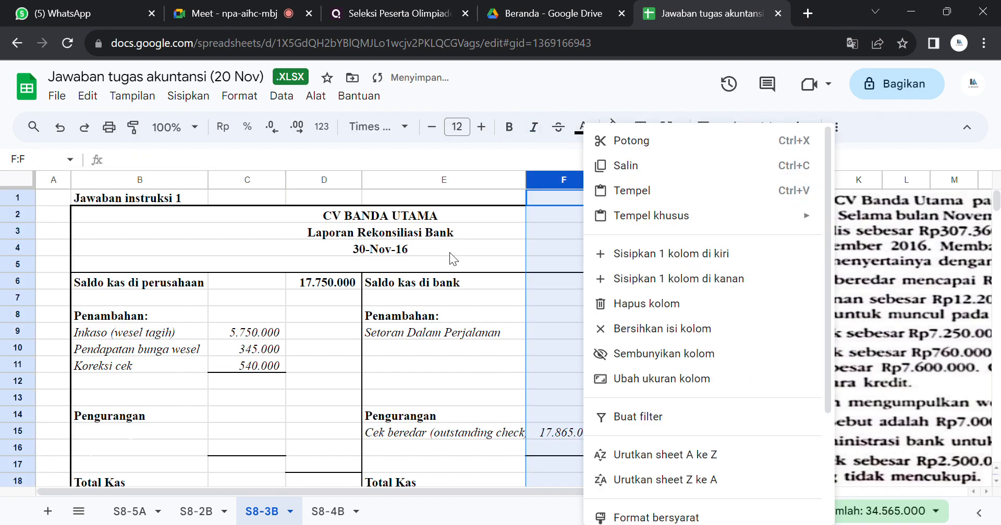
pyautogui.click(263, 353)
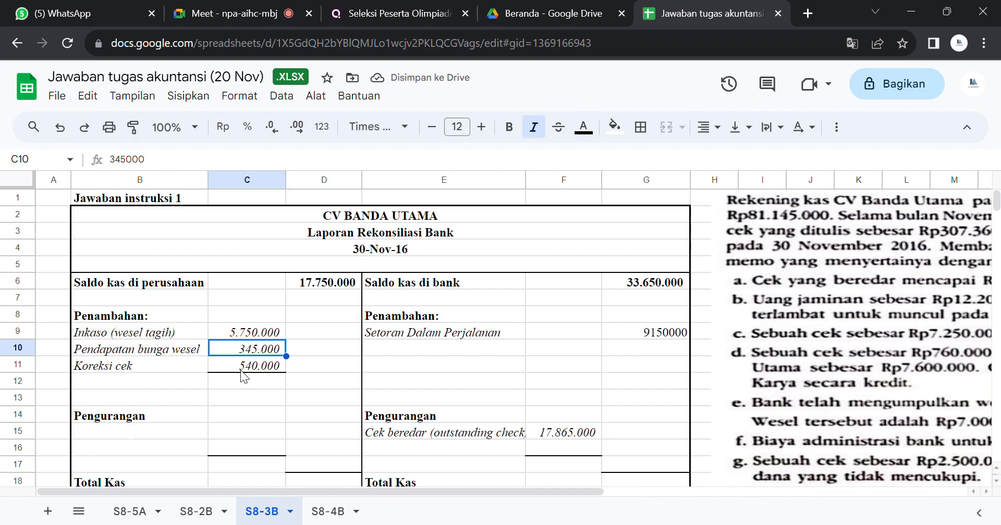
pyautogui.click(247, 370)
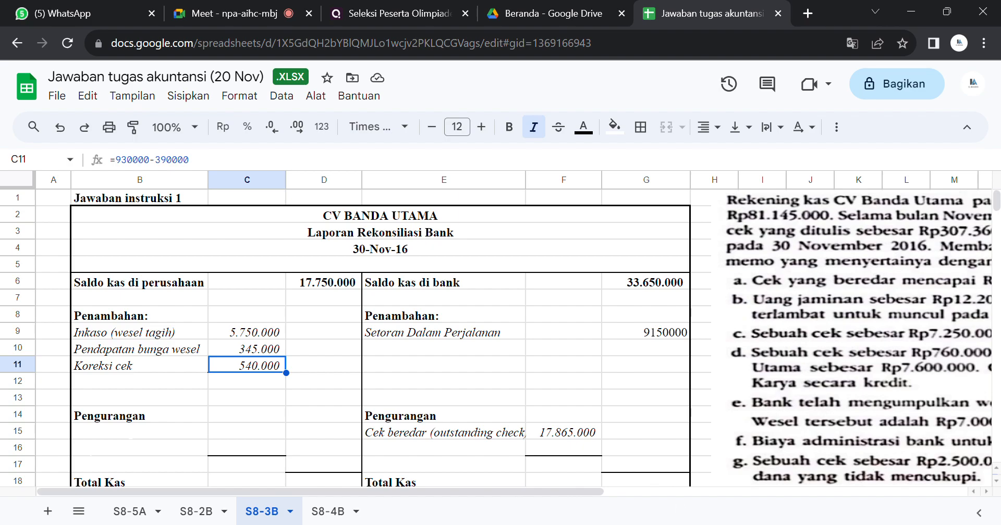
pyautogui.doubleClick(154, 365)
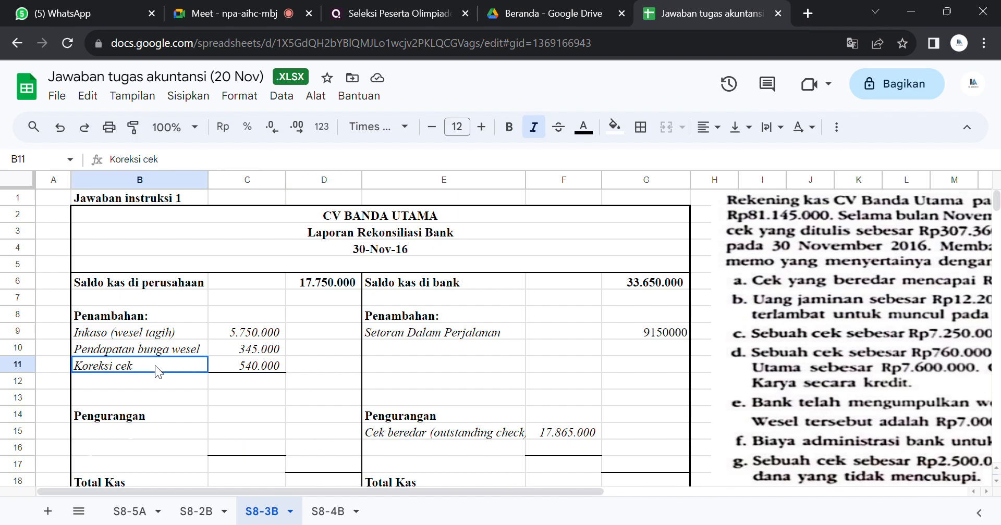
# Step: Extend the check correction label in B11 to read "Koreksi cek (utang)"
pyautogui.write('(u')
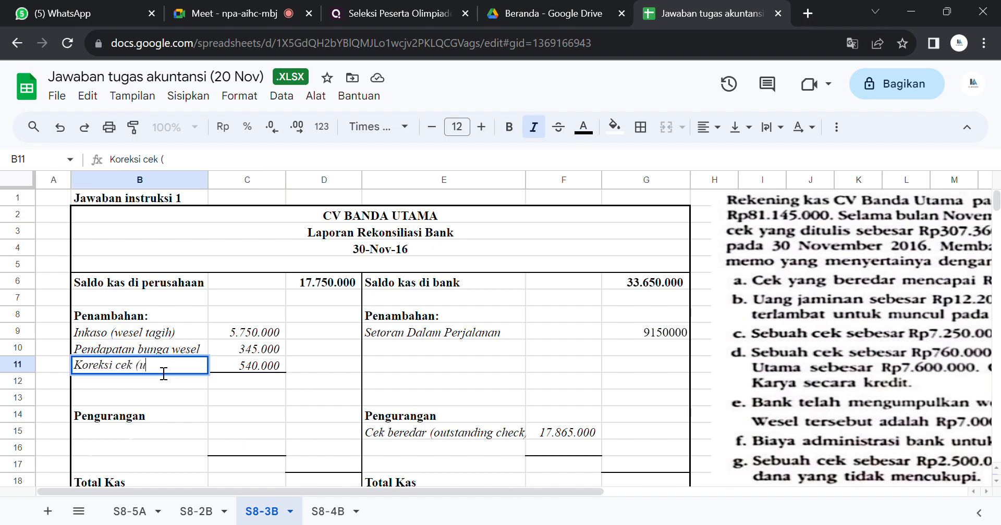
pyautogui.write('tang)')
pyautogui.press('Return')
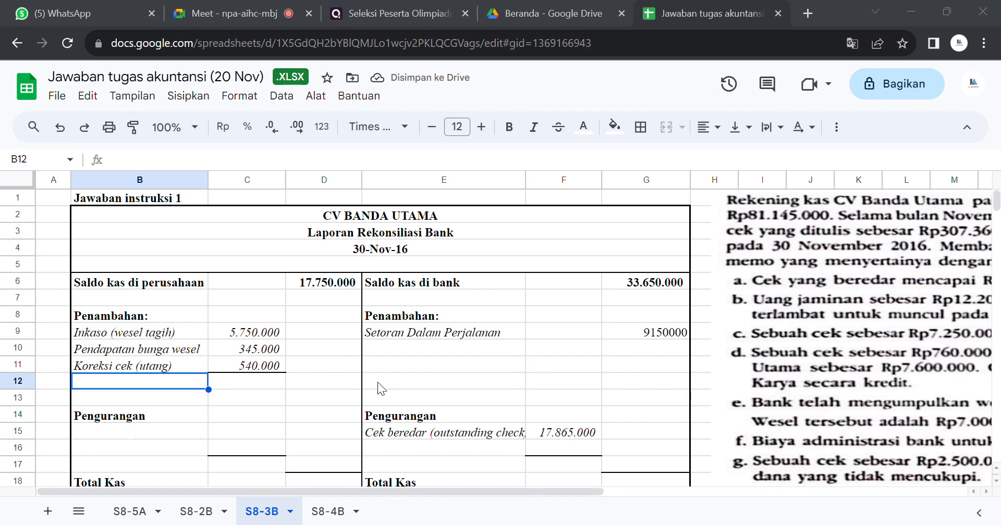
# Step: Reveal the "Koreksi cek" label in E16 under the bank-side Pengurangan by making its text black
pyautogui.click(555, 472)
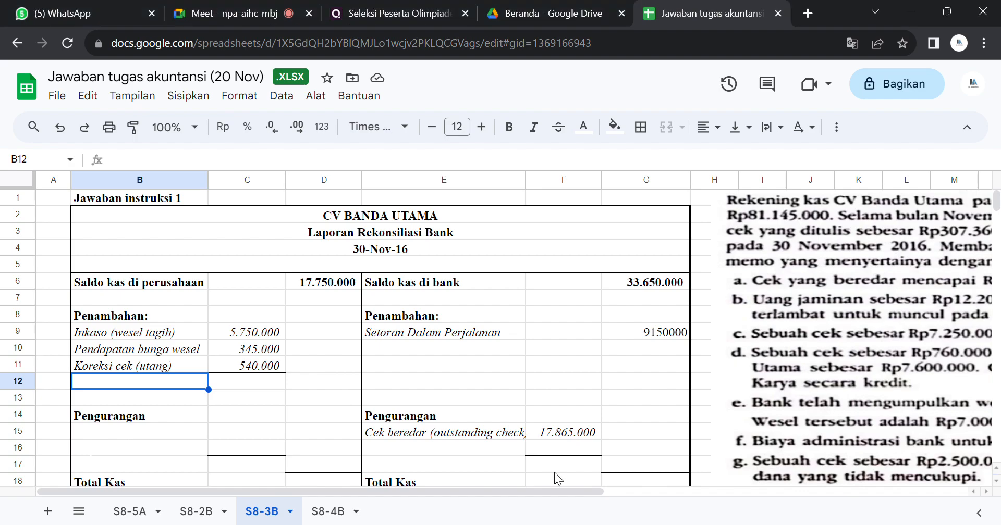
pyautogui.click(419, 448)
pyautogui.click(583, 127)
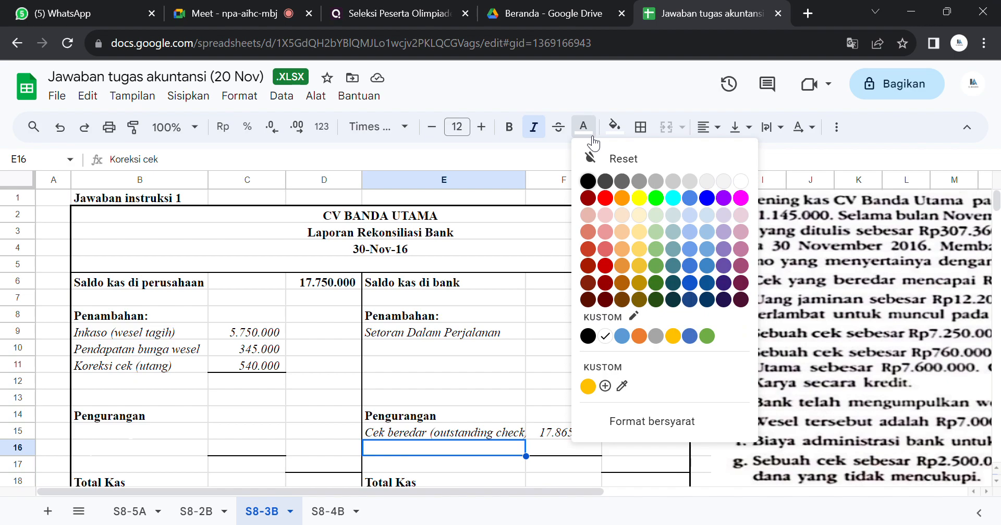
pyautogui.click(595, 182)
pyautogui.click(592, 181)
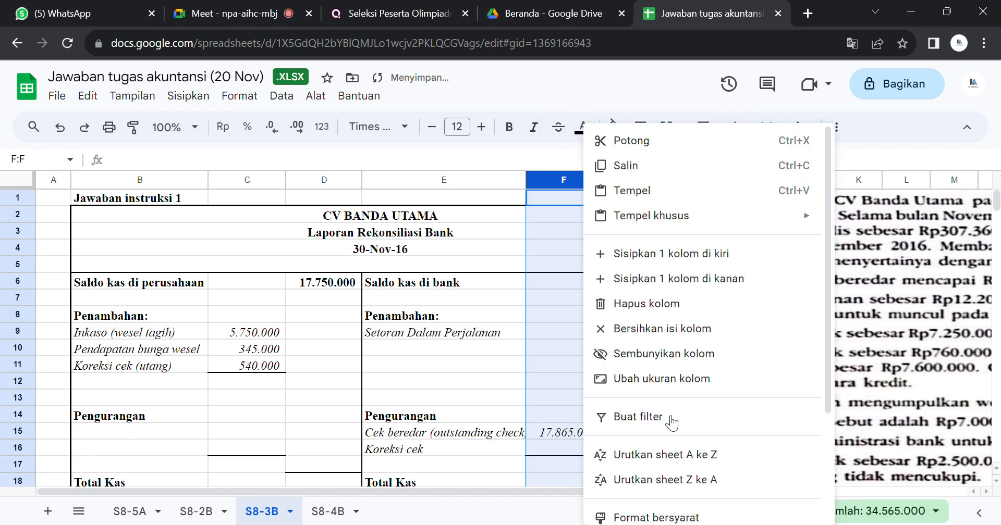
# Step: Replace the bank-side Koreksi cek amount in F16 with 630000 and make its text black
pyautogui.click(548, 448)
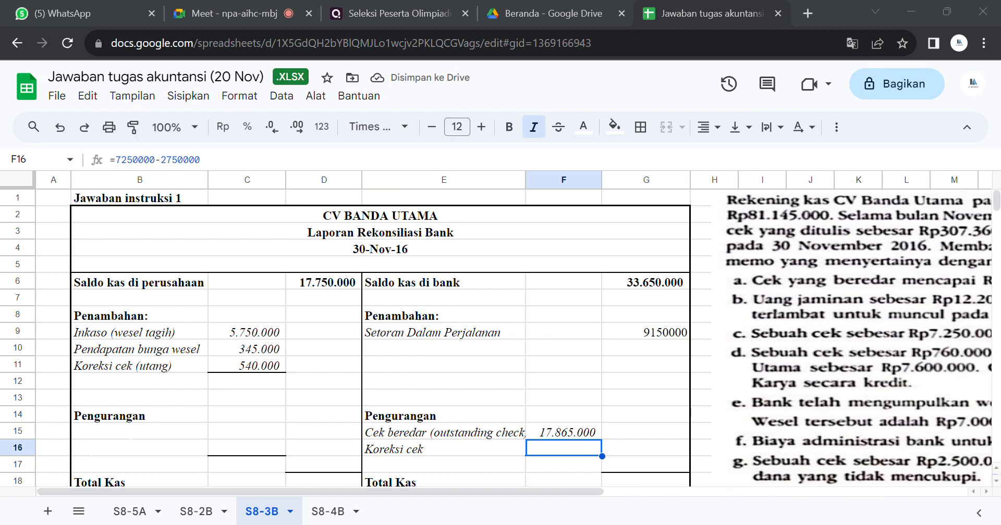
pyautogui.click(514, 476)
pyautogui.write('630000')
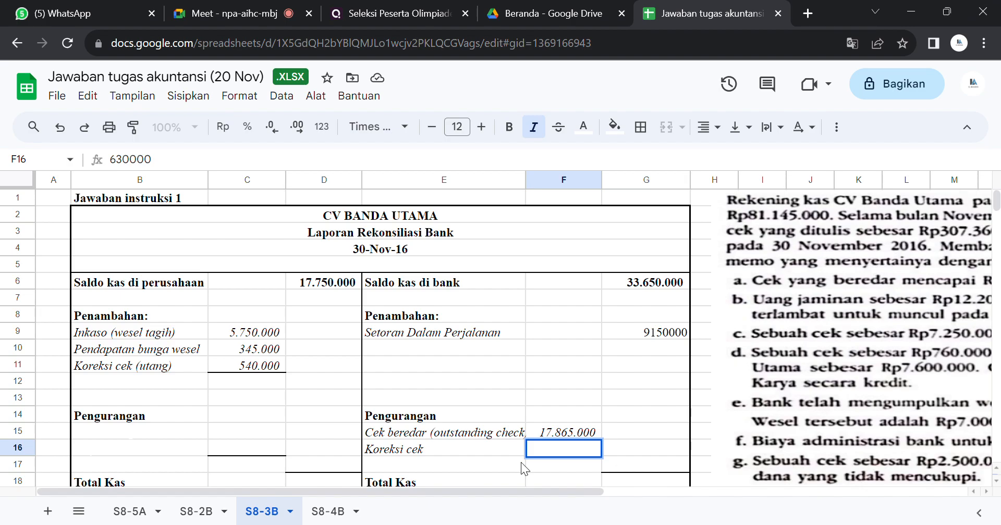
pyautogui.press('Return')
pyautogui.press('Up')
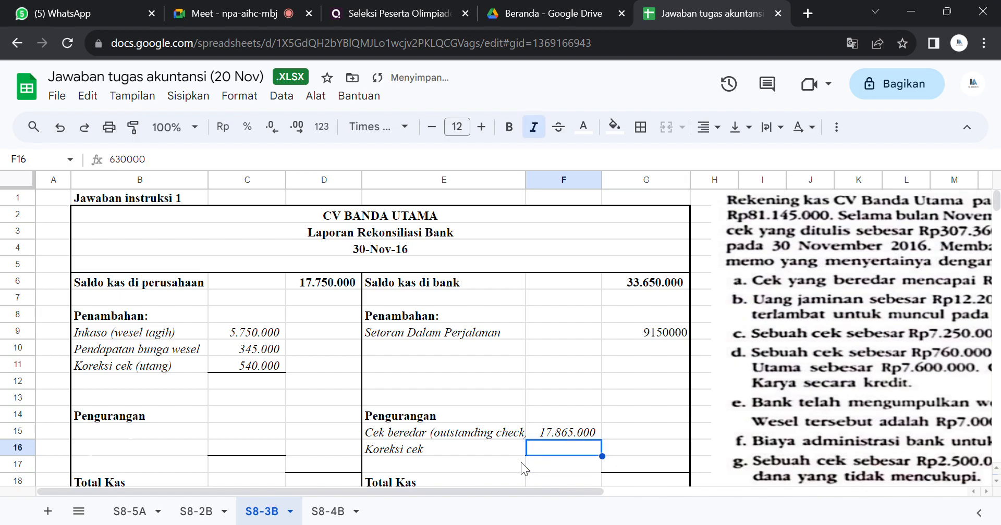
pyautogui.click(583, 127)
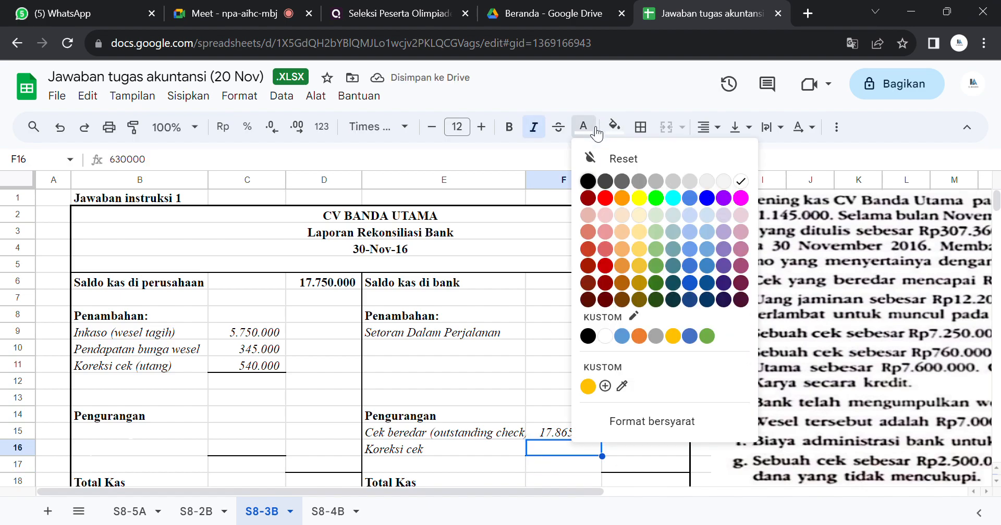
pyautogui.click(587, 181)
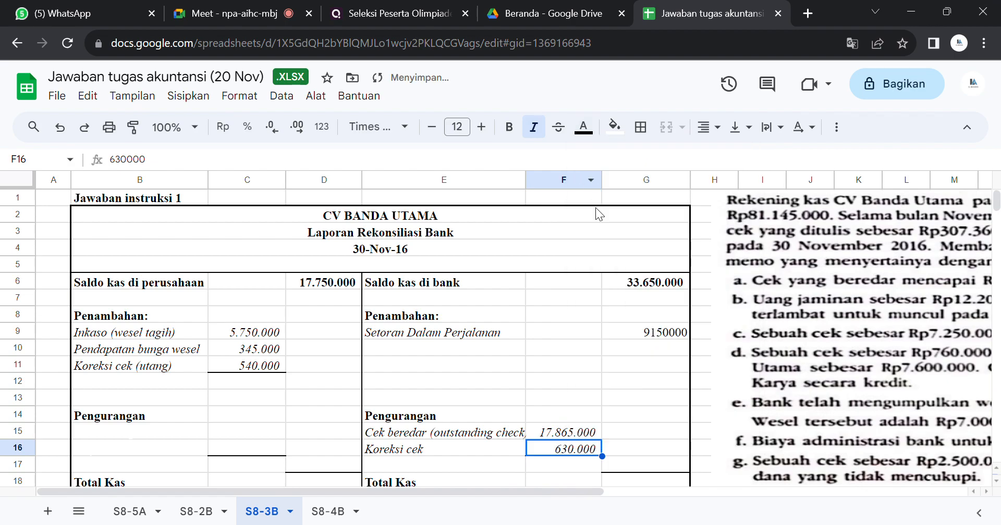
# Step: Look over the bank reconciliation report and the journal entries under Jawaban instruksi 2
pyautogui.click(528, 360)
pyautogui.press('Down')
pyautogui.press('Down')
pyautogui.press('Down')
pyautogui.press('Down')
pyautogui.press('Down')
pyautogui.press('Down')
pyautogui.press('Down')
pyautogui.press('Down')
pyautogui.press('Down')
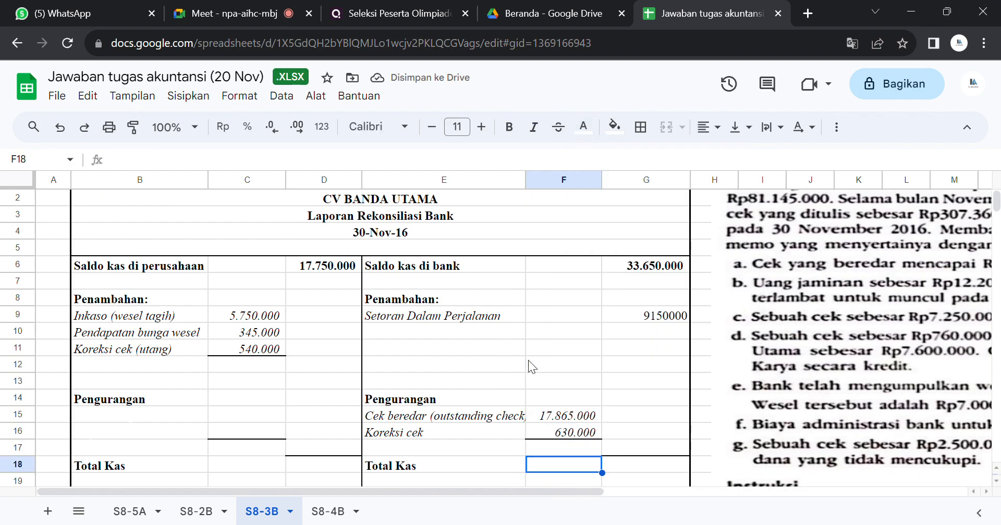
pyautogui.press('Down')
pyautogui.press('Down')
pyautogui.press('Down')
pyautogui.press('Down')
pyautogui.press('Down')
pyautogui.press('Down')
pyautogui.press('Down')
pyautogui.press('Up')
pyautogui.press('Up')
pyautogui.press('Up')
pyautogui.press('Up')
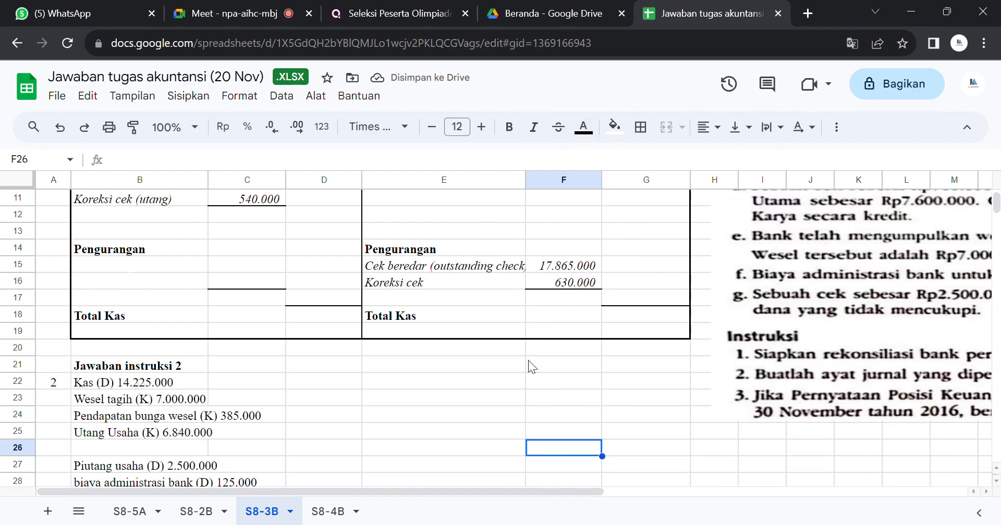
pyautogui.press('Up')
pyautogui.press('Up')
pyautogui.press('Up')
pyautogui.press('Up')
pyautogui.press('Up')
pyautogui.press('Up')
pyautogui.press('Up')
pyautogui.press('Up')
pyautogui.press('Up')
pyautogui.press('Up')
pyautogui.press('Up')
pyautogui.press('Up')
pyautogui.press('Up')
pyautogui.press('Up')
pyautogui.press('Up')
pyautogui.press('Up')
pyautogui.press('Up')
pyautogui.press('Up')
pyautogui.press('Up')
pyautogui.press('Up')
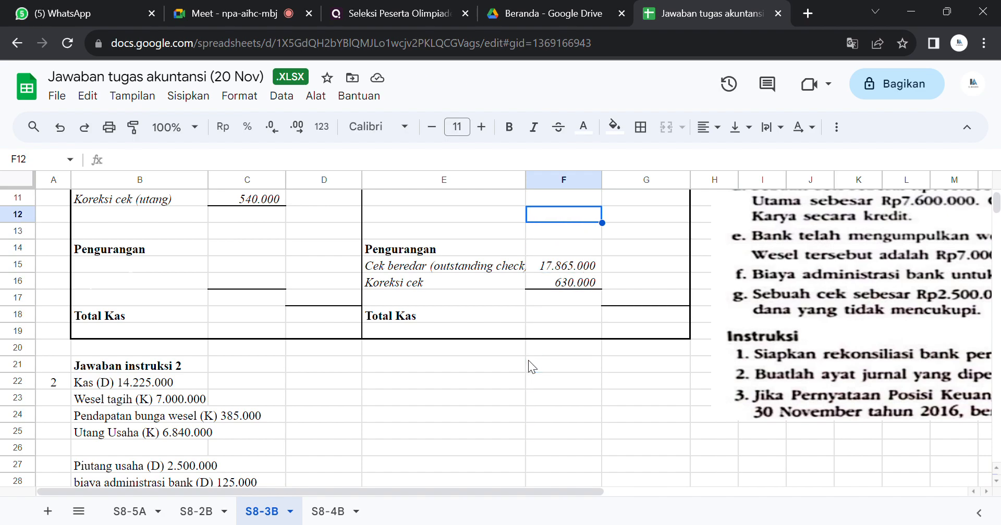
pyautogui.press('Up')
pyautogui.press('Down')
pyautogui.press('Down')
pyautogui.press('Down')
pyautogui.press('Down')
pyautogui.press('Down')
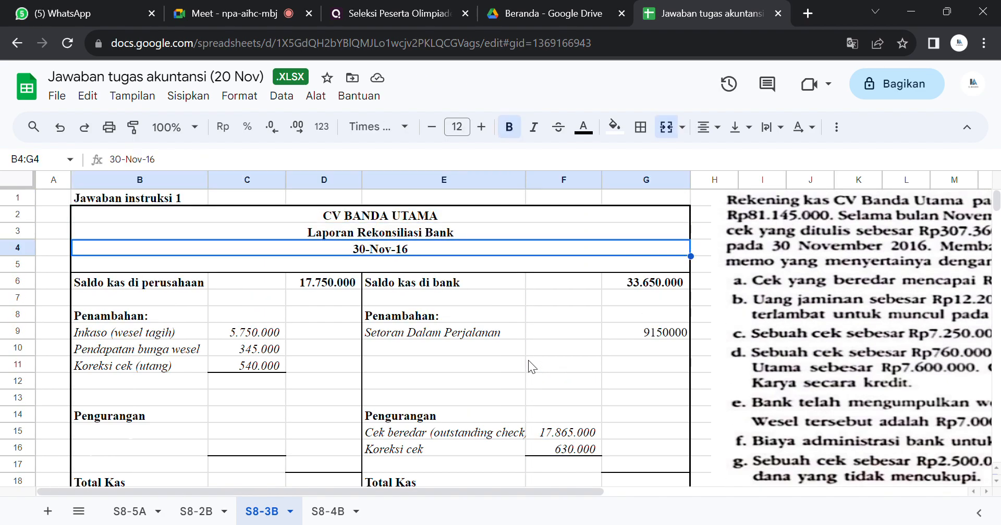
pyautogui.press('Down')
pyautogui.press('Down')
pyautogui.press('Down')
pyautogui.press('Down')
pyautogui.press('Down')
pyautogui.press('Down')
pyautogui.press('Down')
pyautogui.press('Down')
pyautogui.press('Down')
pyautogui.press('Down')
pyautogui.press('Down')
pyautogui.press('Down')
pyautogui.press('Down')
pyautogui.press('Down')
pyautogui.press('Down')
pyautogui.press('Down')
pyautogui.press('Down')
pyautogui.press('Down')
pyautogui.press('Down')
pyautogui.press('Down')
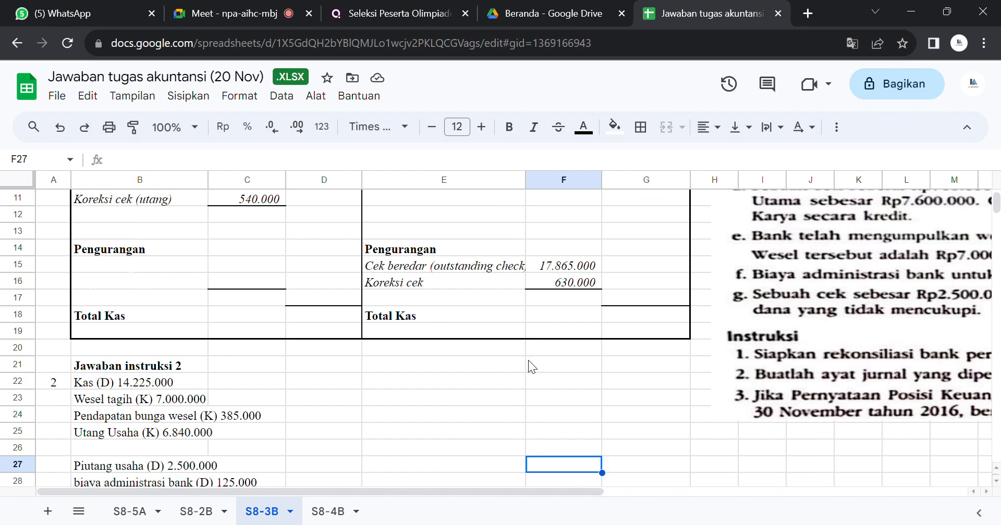
pyautogui.press('Up')
pyautogui.press('Up')
pyautogui.press('Up')
pyautogui.press('Up')
pyautogui.press('Up')
pyautogui.press('Up')
pyautogui.press('Up')
pyautogui.press('Up')
pyautogui.press('Up')
pyautogui.press('Up')
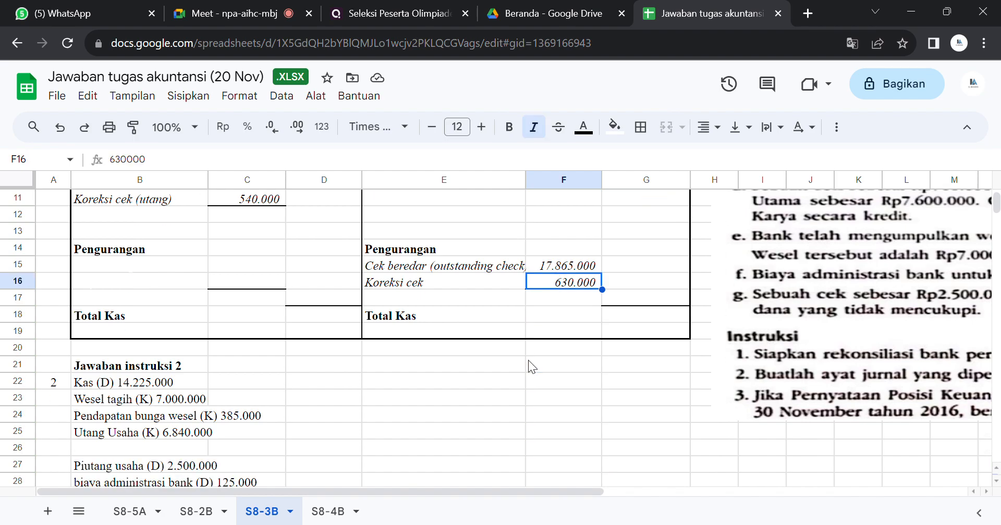
pyautogui.press('Up')
pyautogui.press('Up')
pyautogui.press('Up')
pyautogui.press('Up')
pyautogui.press('Up')
pyautogui.press('Up')
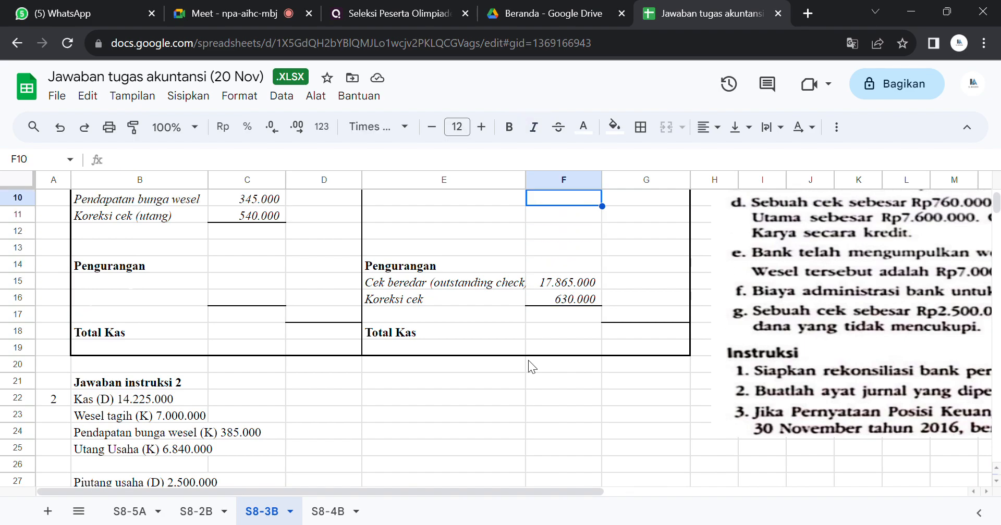
pyautogui.press('Up')
pyautogui.press('Up')
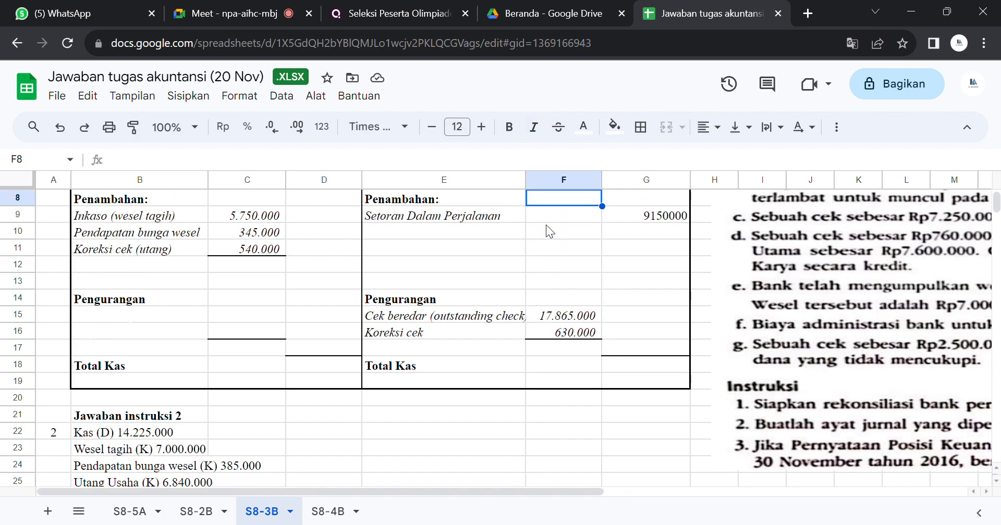
# Step: Widen column E so the "Cek beredar (outstanding check)" label fits fully
pyautogui.moveTo(525, 181); pyautogui.dragTo(540, 187)
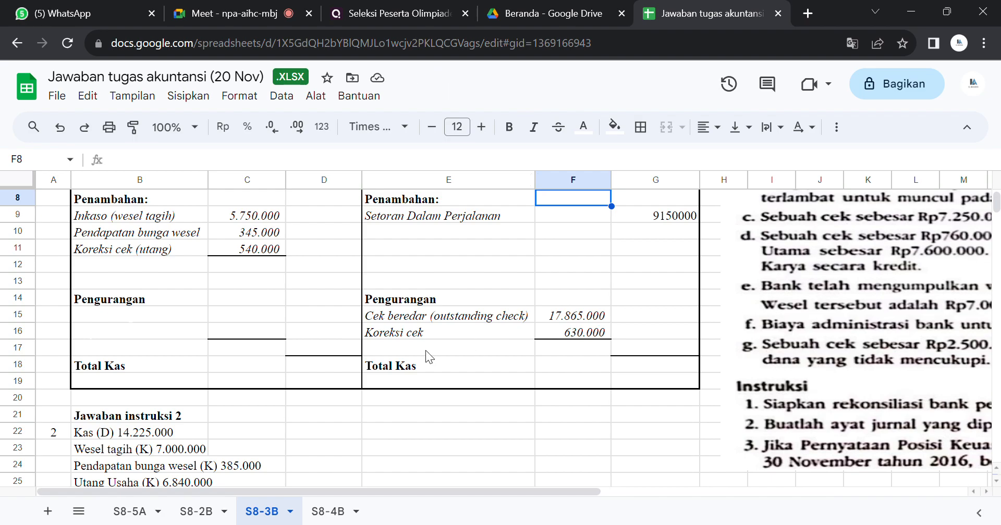
pyautogui.click(578, 417)
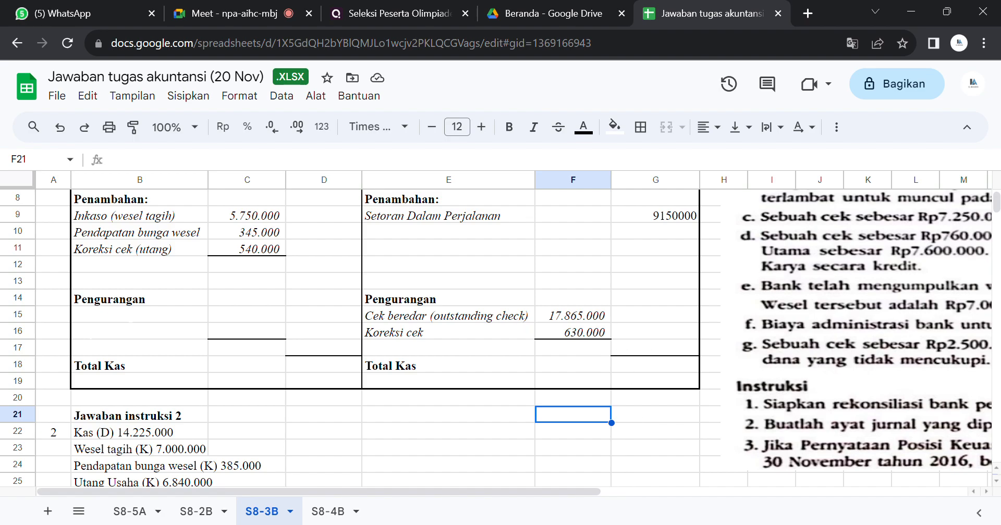
pyautogui.hotkey('alt', 'Tab')
# Step: Reveal the Biaya administrasi Bank label and its amount in B16:C16 by making the text black
pyautogui.click(189, 315)
pyautogui.moveTo(186, 331); pyautogui.dragTo(239, 332)
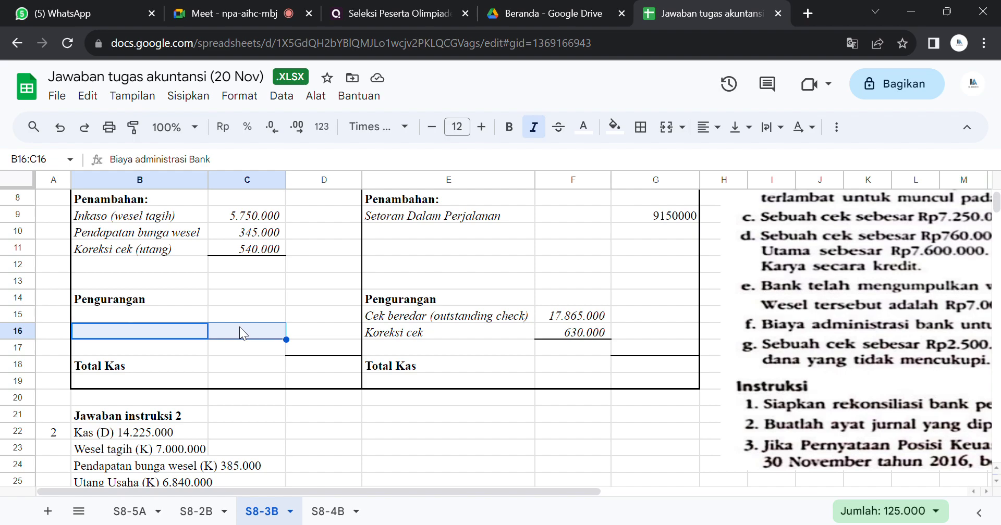
pyautogui.click(583, 127)
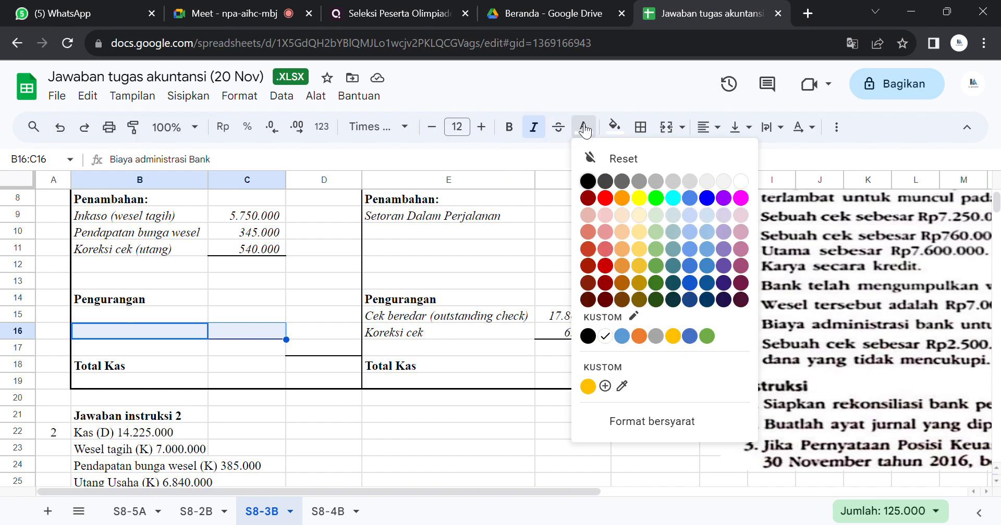
pyautogui.click(588, 180)
# Step: Replace the Biaya administrasi Bank amount in C16 with 80000
pyautogui.click(231, 333)
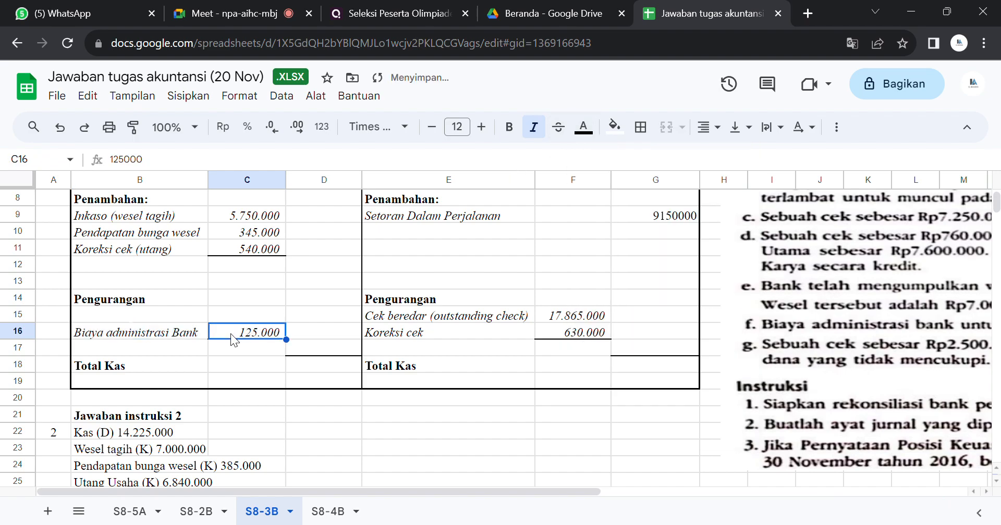
pyautogui.write('80000')
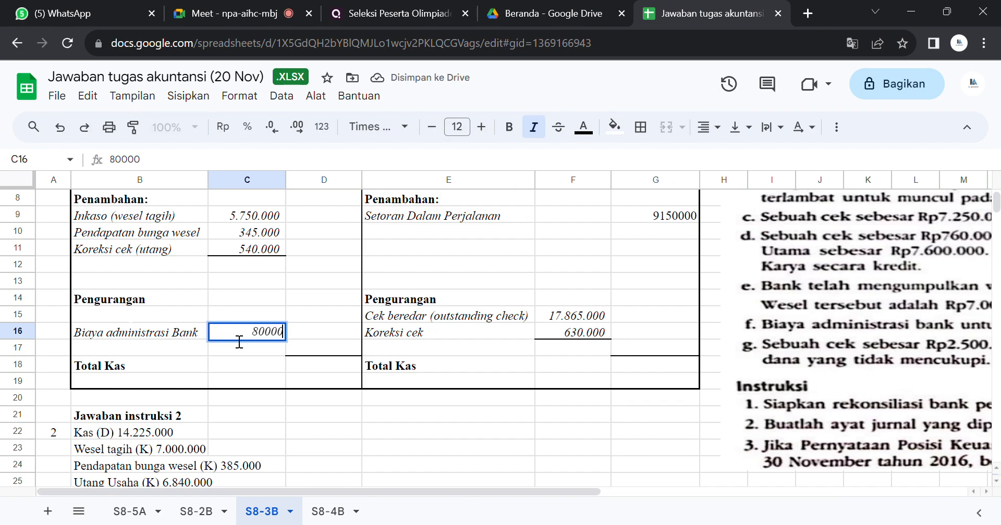
pyautogui.press('Return')
# Step: Clear the hidden Cek Kosong entry in row 15 under the company-side Pengurangan
pyautogui.press('Up')
pyautogui.press('Up')
pyautogui.press('Left')
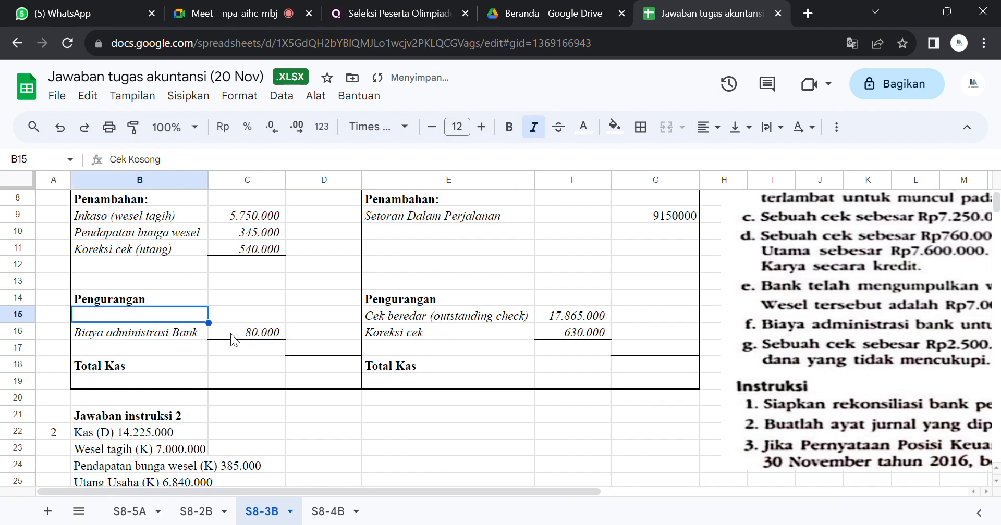
pyautogui.press('Right')
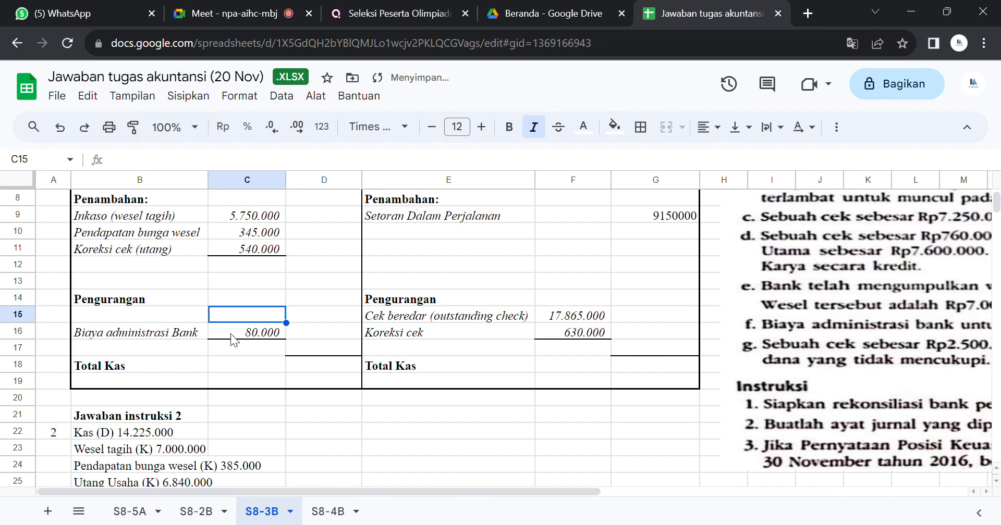
# Step: Make the text of the entire sheet black to reveal all remaining hidden cells
pyautogui.press('Right')
pyautogui.press('Down')
pyautogui.press('Down')
pyautogui.press('Down')
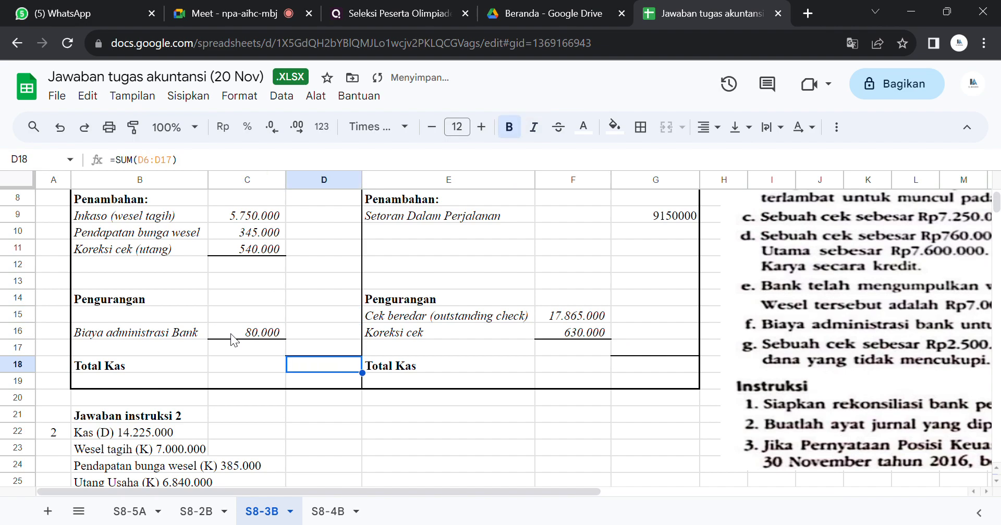
pyautogui.click(16, 180)
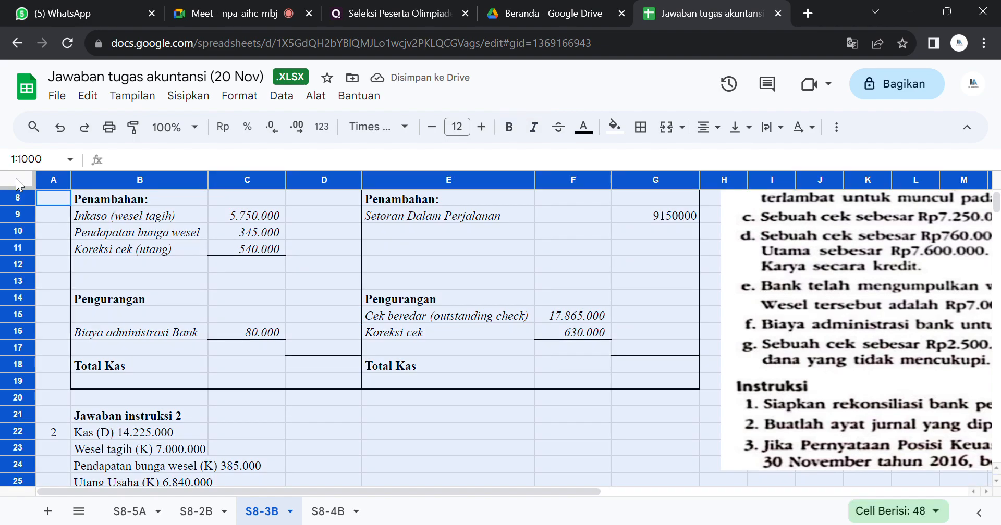
pyautogui.click(583, 127)
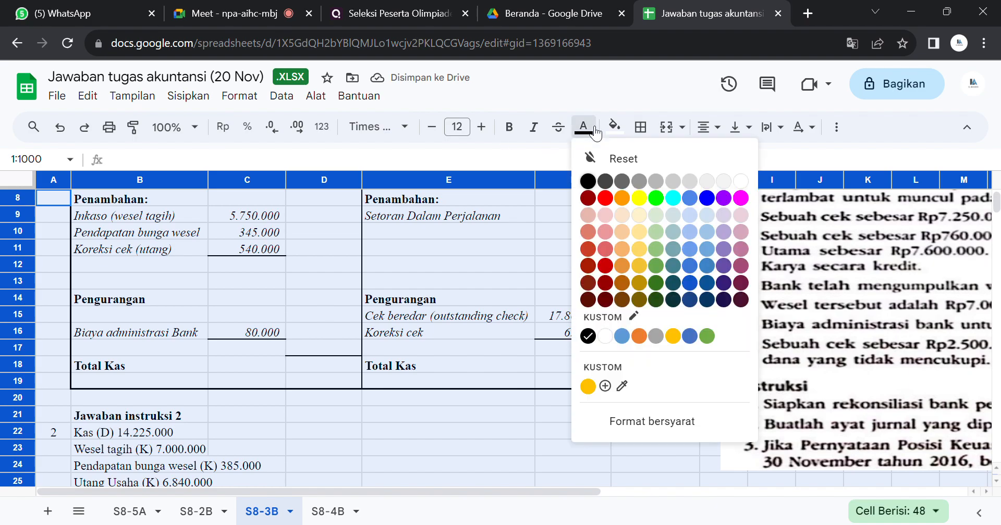
pyautogui.click(588, 181)
# Step: Clear the company-side subtotals and cash total in D12:D18
pyautogui.moveTo(339, 262); pyautogui.dragTo(336, 359)
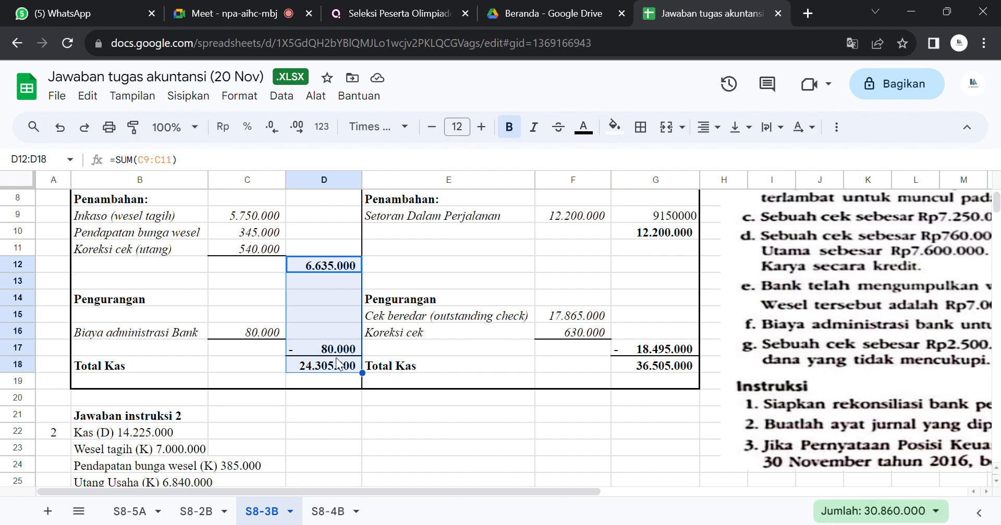
pyautogui.press('Delete')
# Step: Delete the 12.200.000 amount in F9 beside Setoran Dalam Perjalanan
pyautogui.press('Right')
pyautogui.press('Right')
pyautogui.press('Up')
pyautogui.press('Up')
pyautogui.press('Up')
pyautogui.press('Up')
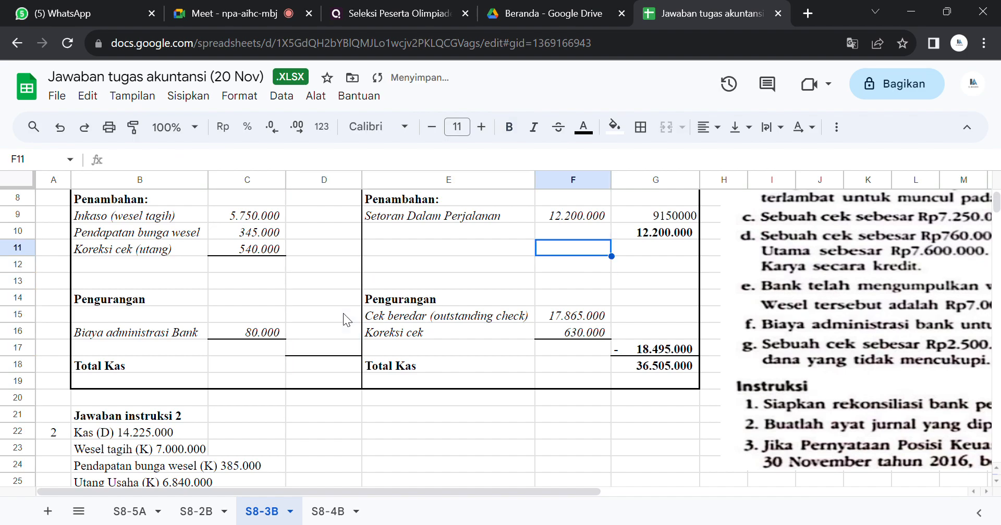
pyautogui.press('Right')
pyautogui.press('Down')
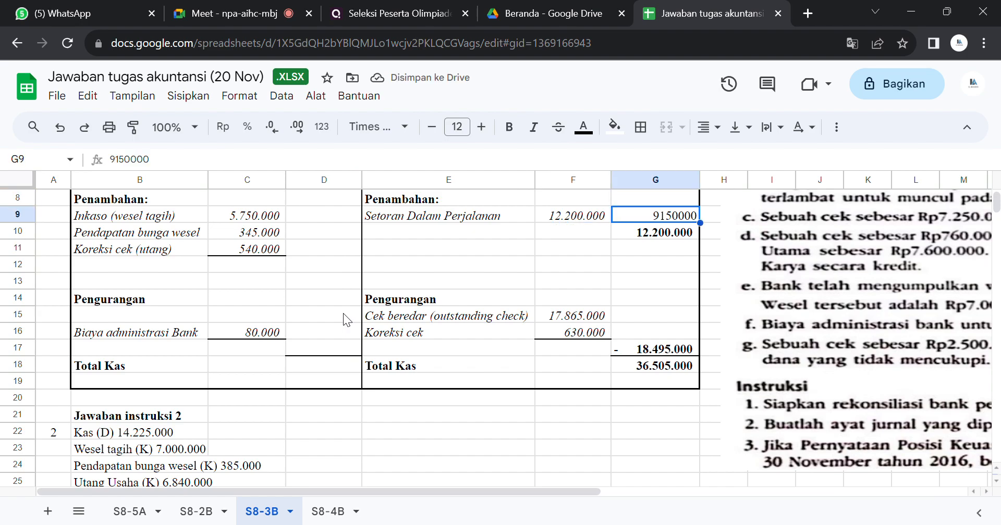
pyautogui.press('Up')
pyautogui.press('Up')
pyautogui.press('Up')
pyautogui.press('Up')
pyautogui.press('Up')
pyautogui.press('Up')
pyautogui.press('Up')
pyautogui.press('Up')
pyautogui.press('Down')
pyautogui.press('Down')
pyautogui.press('Down')
pyautogui.press('Down')
pyautogui.press('Down')
pyautogui.press('Down')
pyautogui.press('Down')
pyautogui.press('Down')
pyautogui.press('Left')
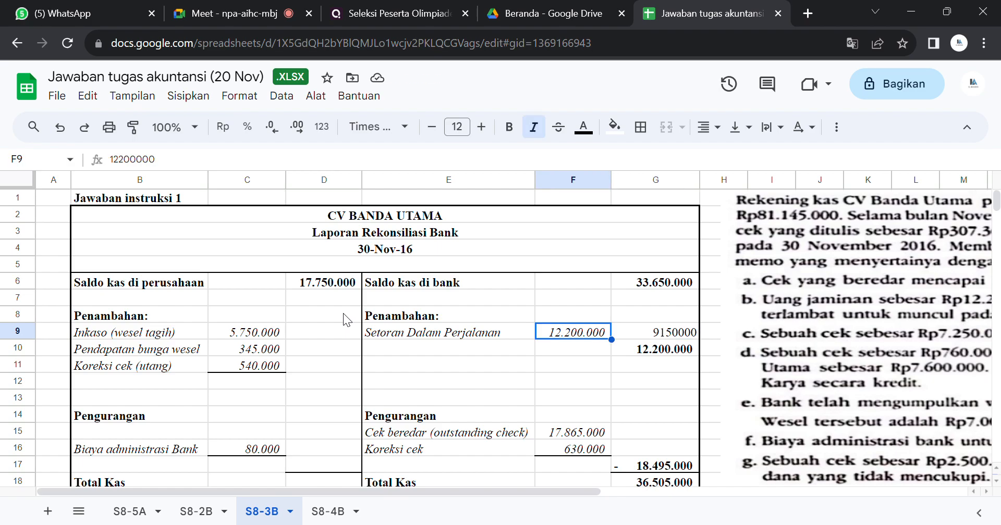
pyautogui.press('Delete')
pyautogui.press('Right')
pyautogui.press('Down')
pyautogui.press('Down')
pyautogui.press('Down')
pyautogui.press('Down')
pyautogui.press('Down')
pyautogui.press('Down')
pyautogui.press('Down')
pyautogui.press('Down')
pyautogui.press('Down')
pyautogui.press('Down')
pyautogui.press('Down')
pyautogui.press('Down')
pyautogui.press('Down')
pyautogui.press('Down')
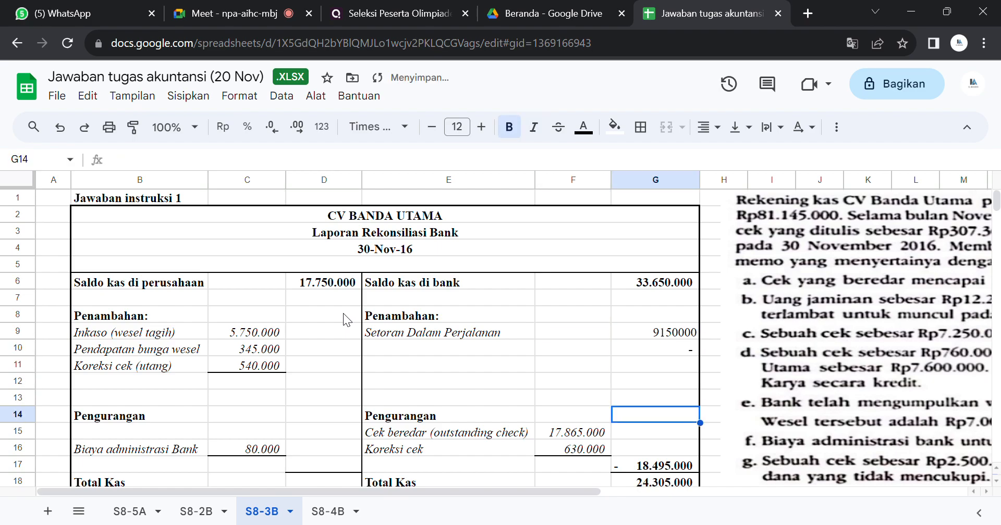
pyautogui.press('Up')
pyautogui.press('Up')
pyautogui.press('Up')
pyautogui.press('Up')
pyautogui.press('Up')
pyautogui.press('Up')
pyautogui.press('Up')
pyautogui.press('Up')
pyautogui.press('Up')
pyautogui.press('Up')
pyautogui.press('Up')
pyautogui.press('Up')
pyautogui.press('Up')
pyautogui.press('Up')
pyautogui.press('Up')
pyautogui.press('Up')
pyautogui.press('Up')
pyautogui.press('Up')
pyautogui.press('Up')
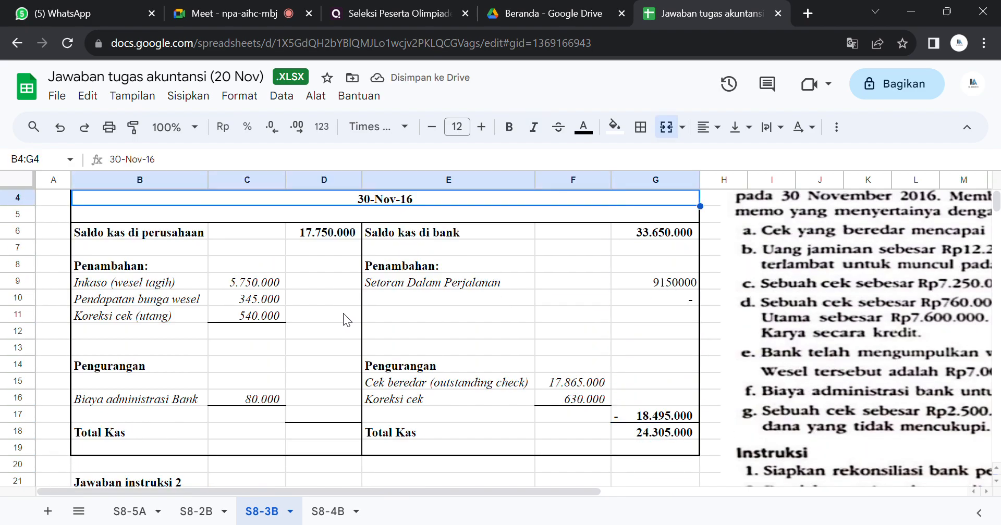
# Step: Enter a SUM formula in D12 that totals the company-side additions in C9:C11
pyautogui.click(325, 332)
pyautogui.write('=')
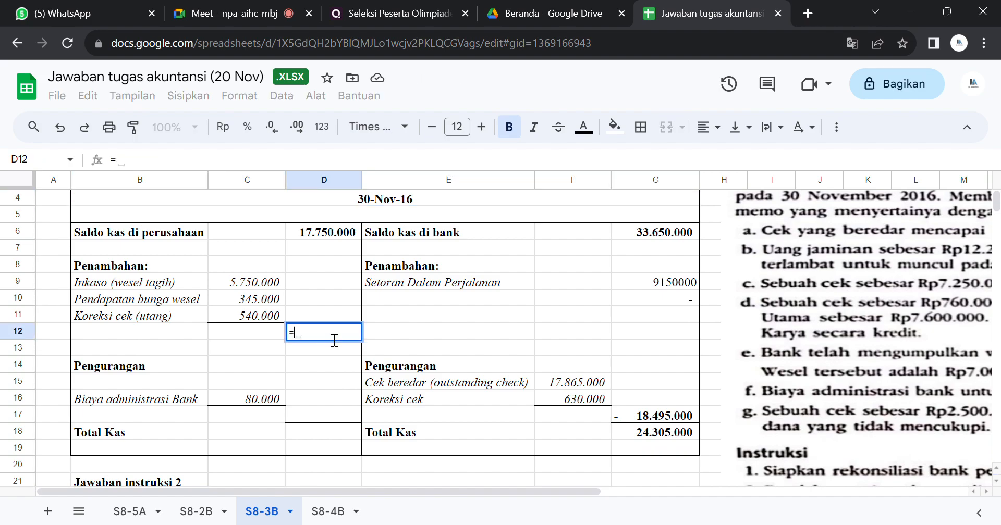
pyautogui.write('sum(')
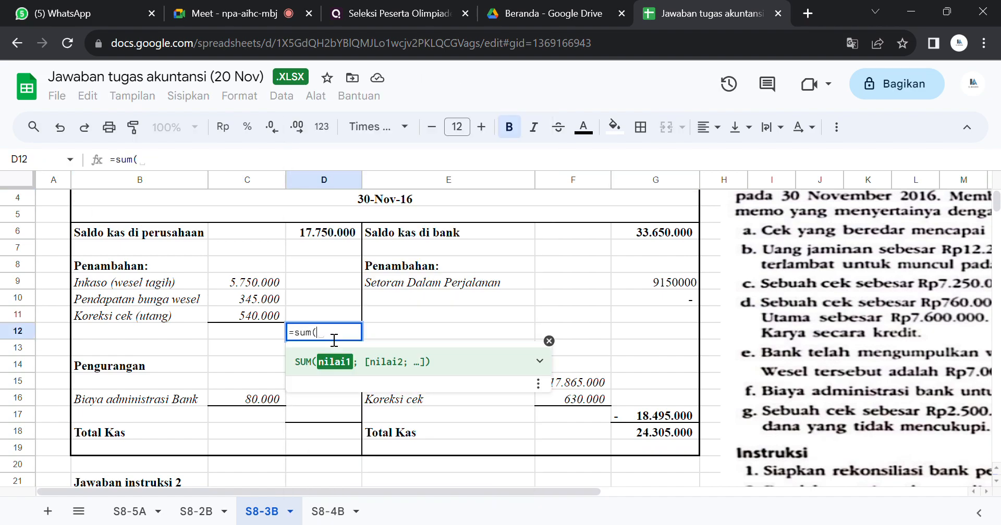
pyautogui.moveTo(259, 283); pyautogui.dragTo(257, 318)
pyautogui.press('Return')
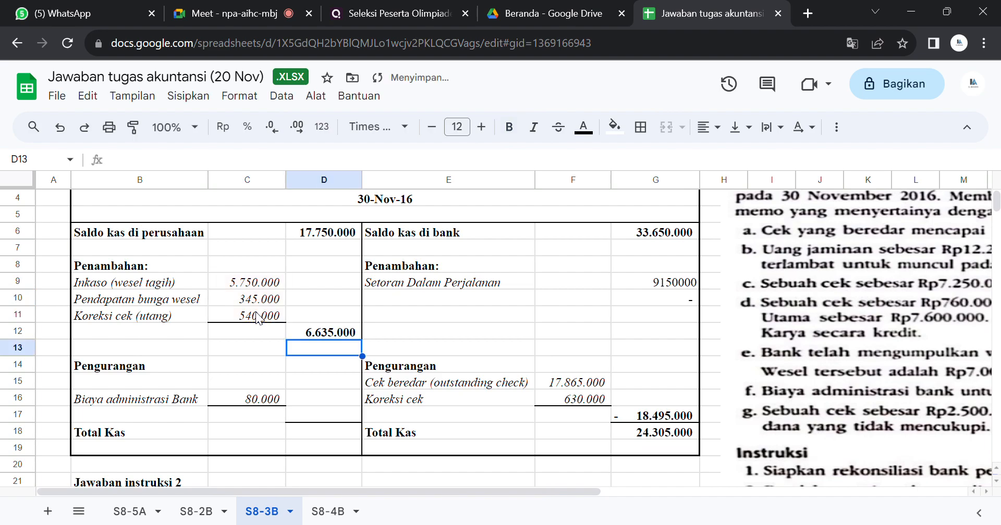
# Step: Enter the company-side Pengurangan subtotal in D17 as negative 80000
pyautogui.press('Down')
pyautogui.press('Down')
pyautogui.press('Down')
pyautogui.press('Down')
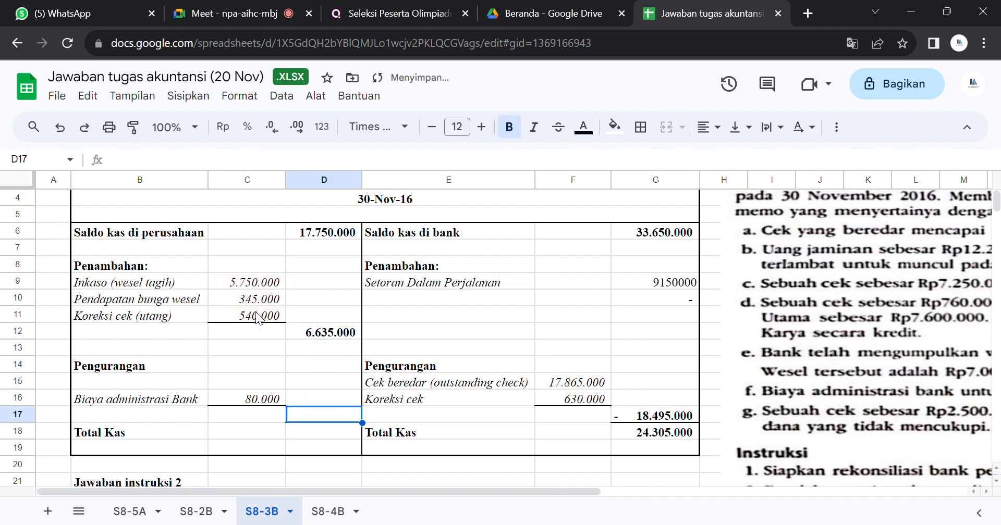
pyautogui.write('80000')
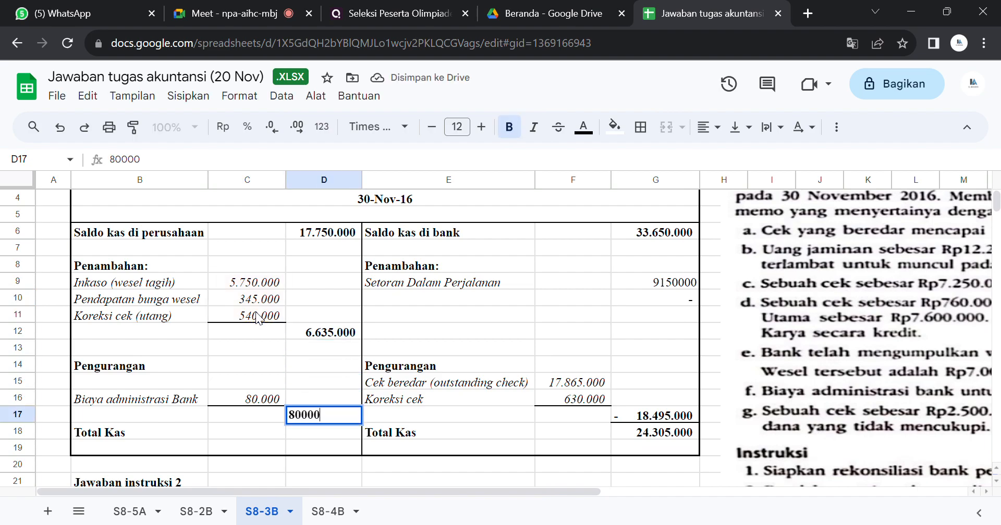
pyautogui.press('Return')
pyautogui.write('=')
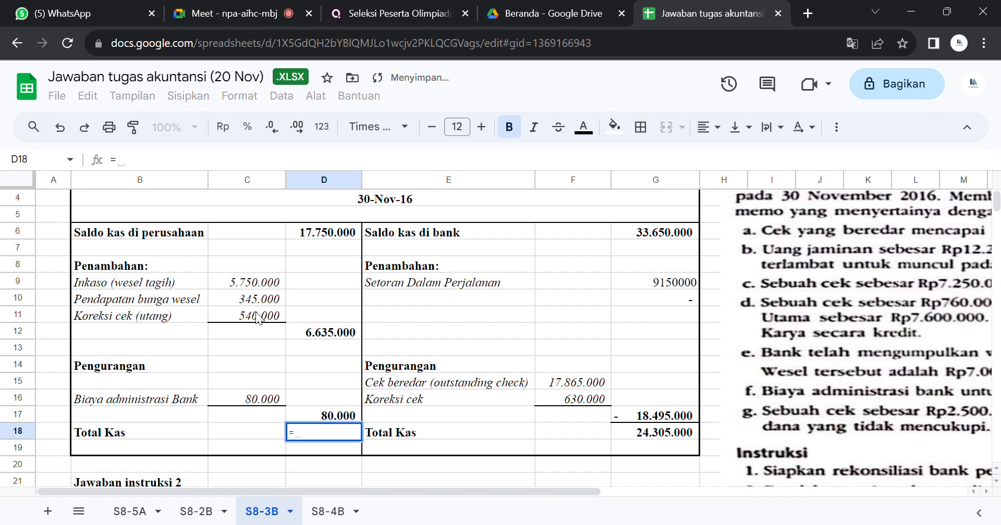
pyautogui.press('BackSpace')
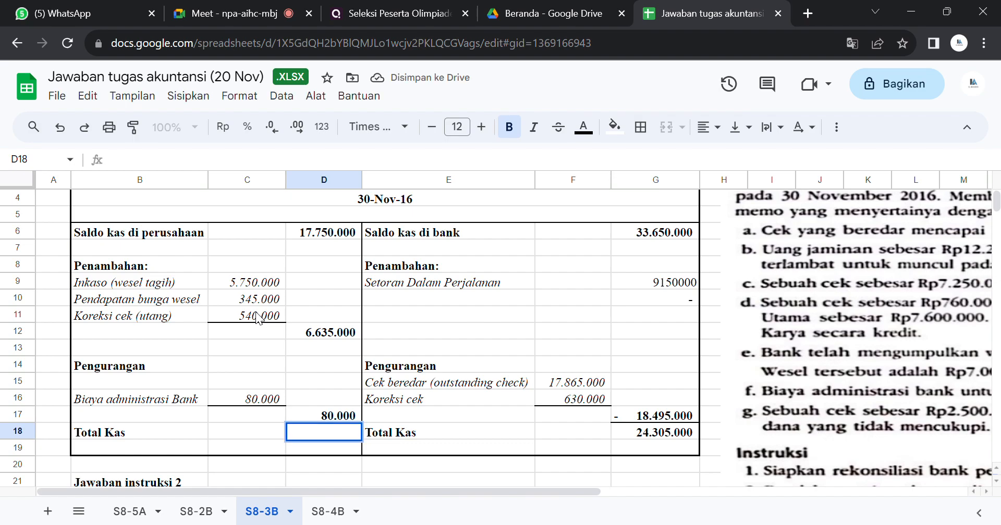
pyautogui.press('Up')
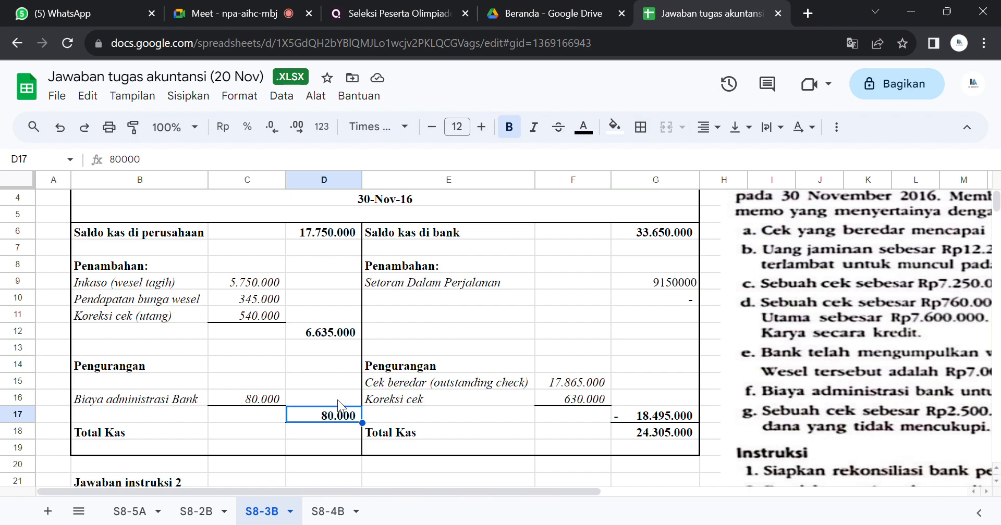
pyautogui.doubleClick(324, 415)
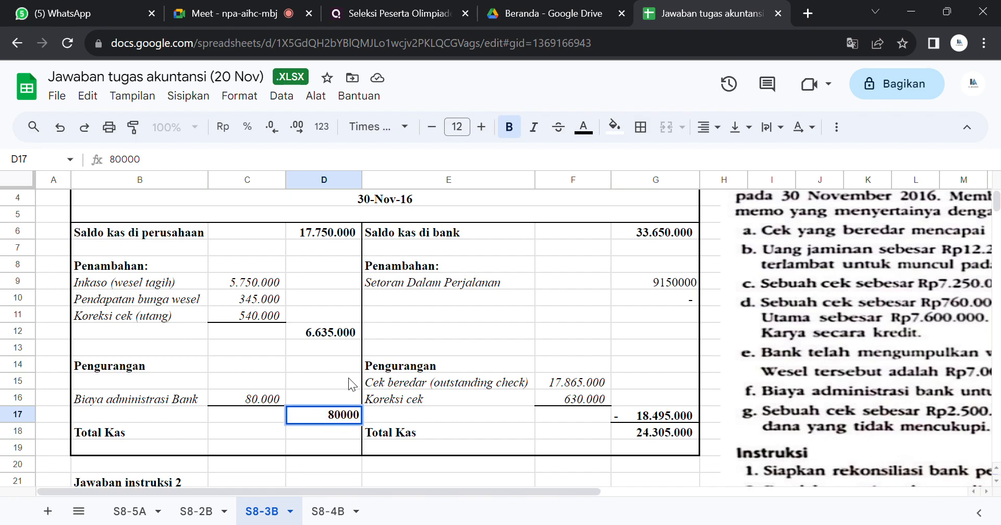
pyautogui.press('Return')
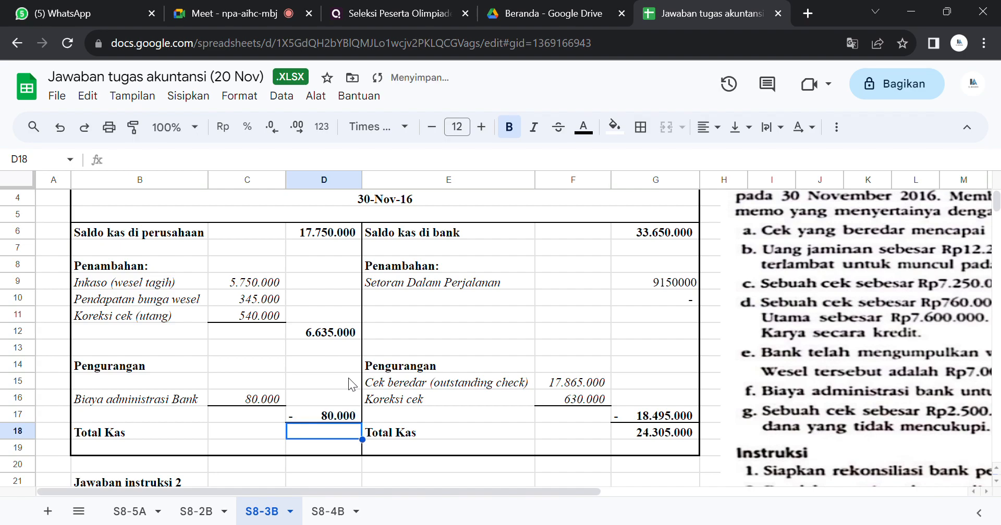
# Step: Calculate the company-side Total Kas in D18 with the formula =D6+D12+D17
pyautogui.write('=')
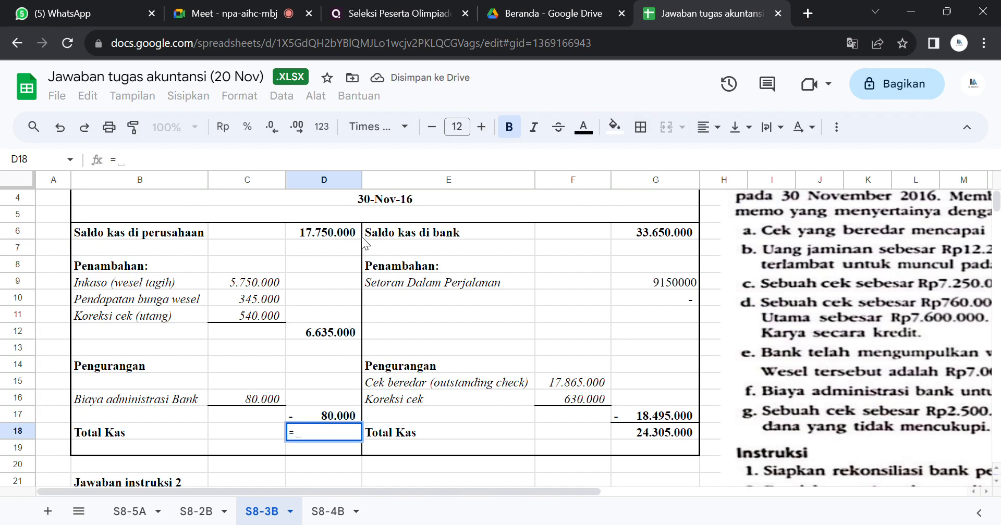
pyautogui.click(345, 234)
pyautogui.write('+')
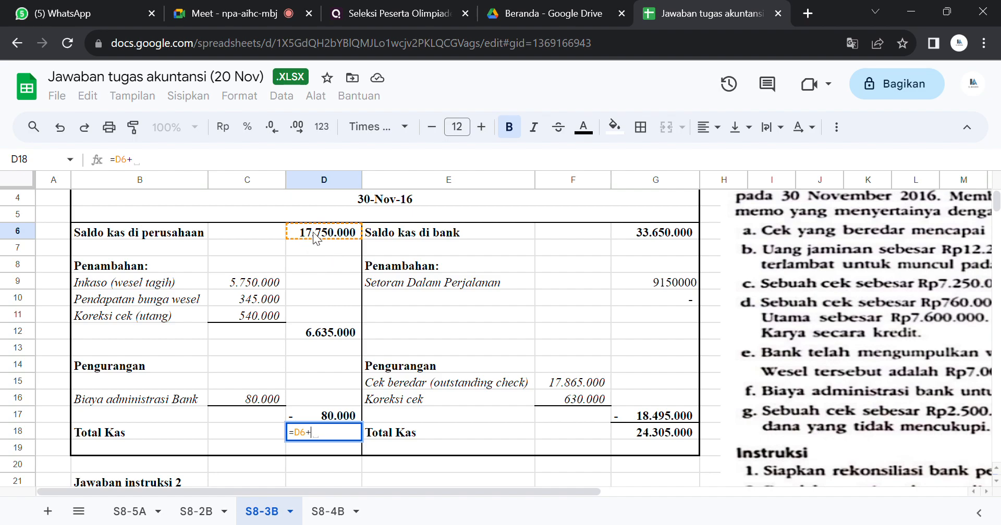
pyautogui.click(341, 338)
pyautogui.write('+')
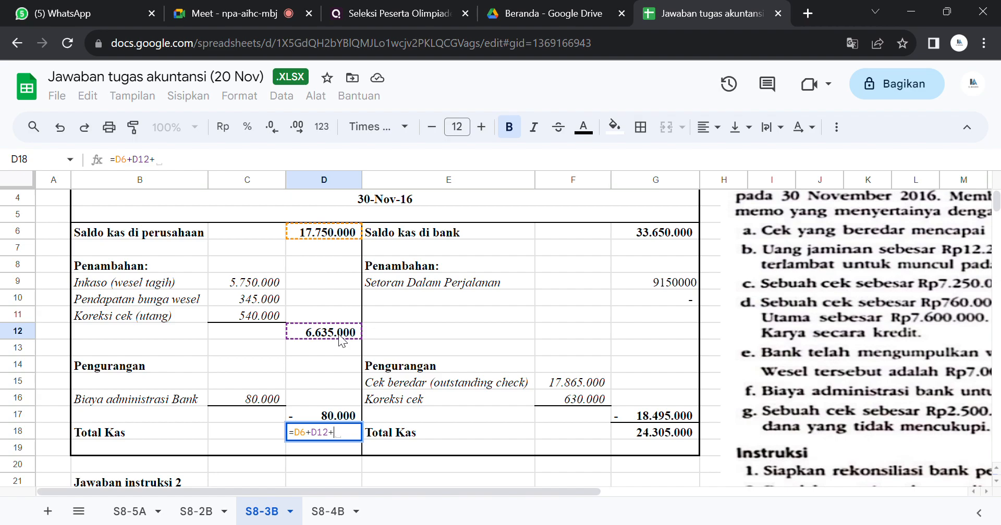
pyautogui.click(345, 416)
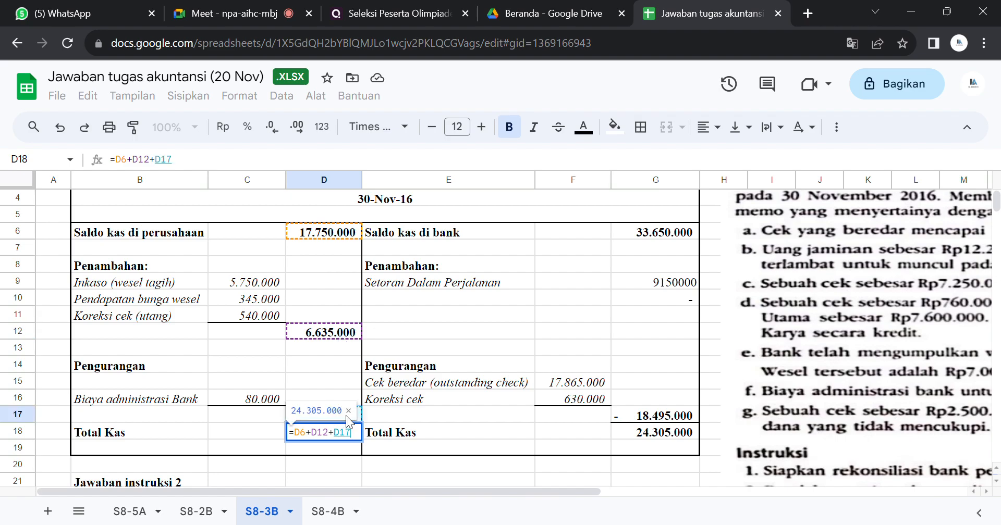
pyautogui.press('Return')
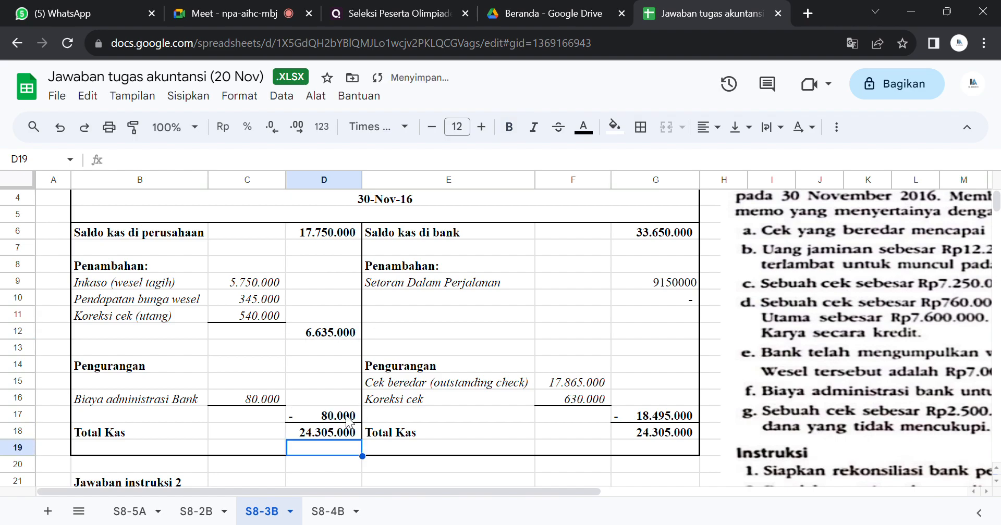
# Step: Examine the bank-side Setoran Dalam Perjalanan cells and the first journal entries under Jawaban instruksi 2
pyautogui.press('Right')
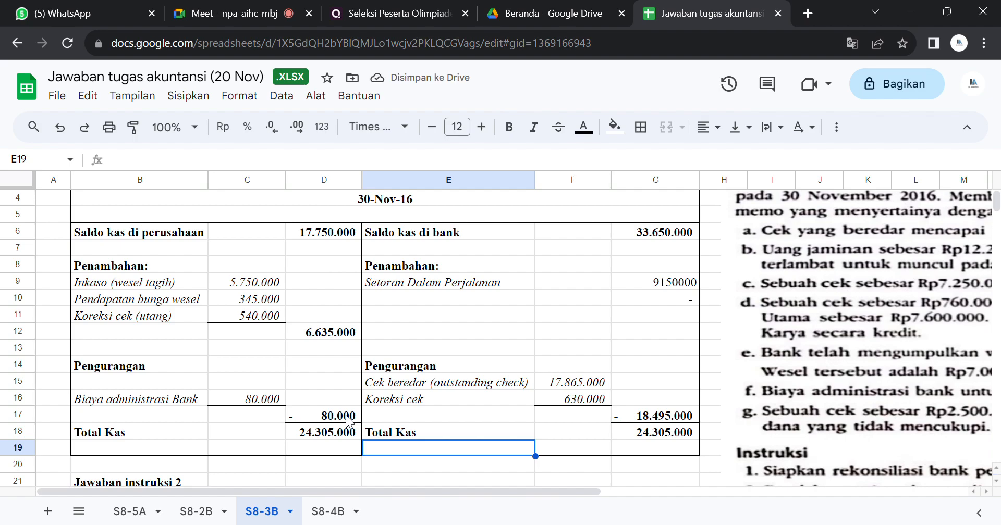
pyautogui.click(678, 302)
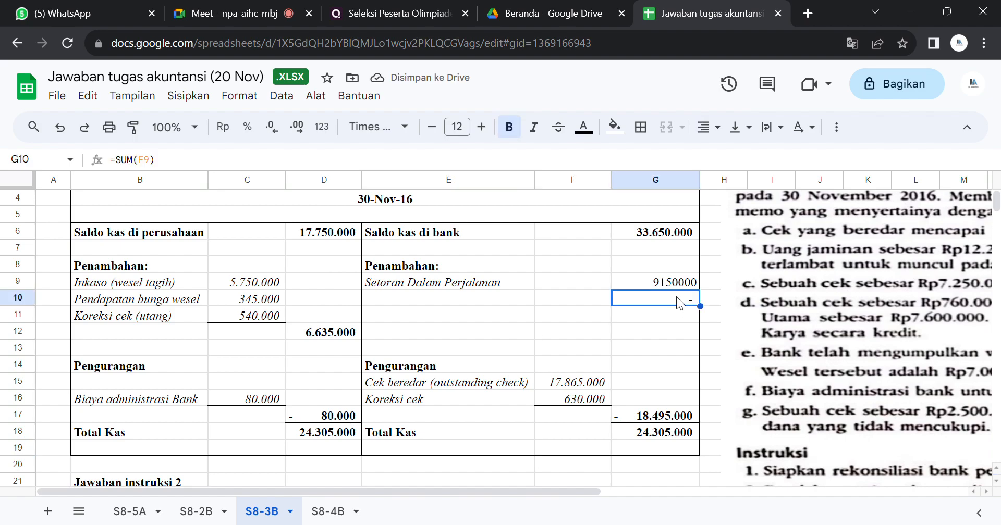
pyautogui.click(669, 285)
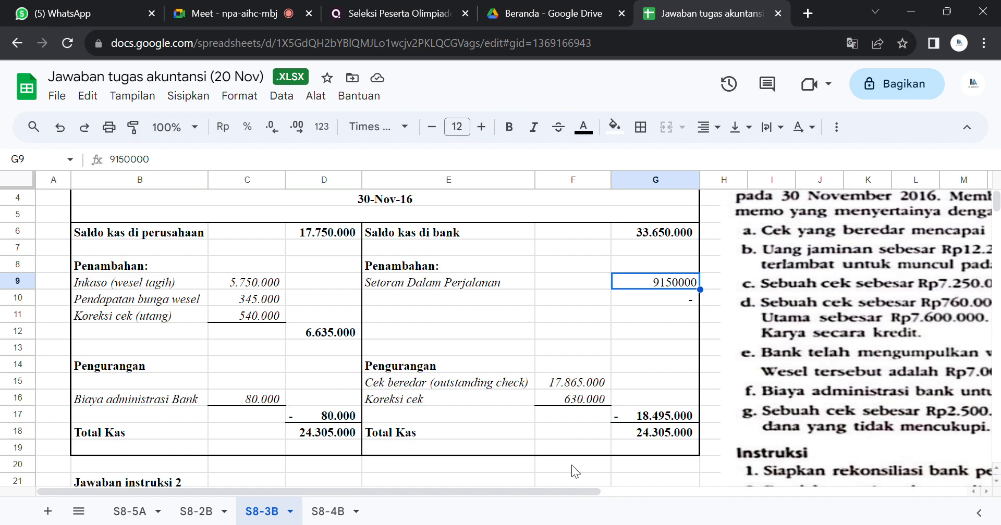
pyautogui.click(533, 477)
pyautogui.press('Down')
pyautogui.press('Down')
pyautogui.press('Down')
pyautogui.press('Down')
pyautogui.press('Down')
pyautogui.press('Down')
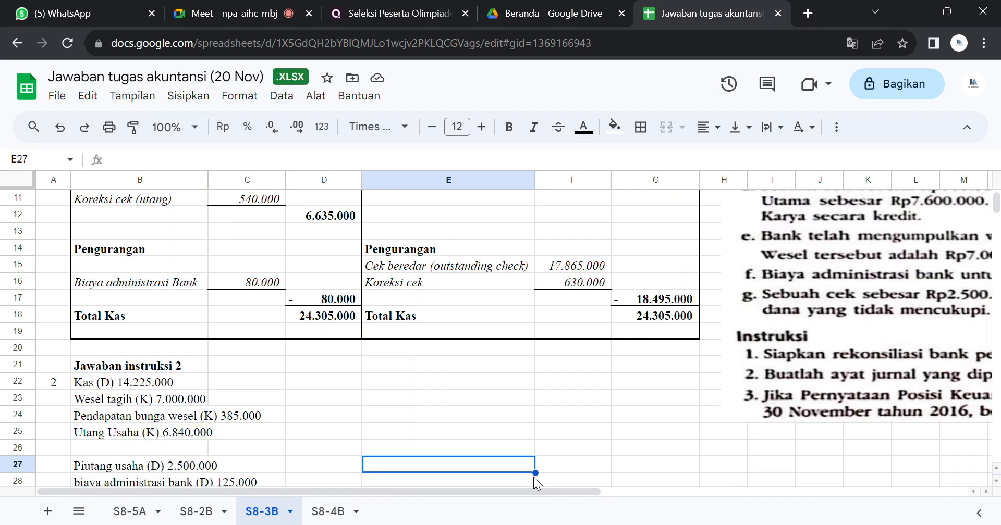
pyautogui.click(91, 388)
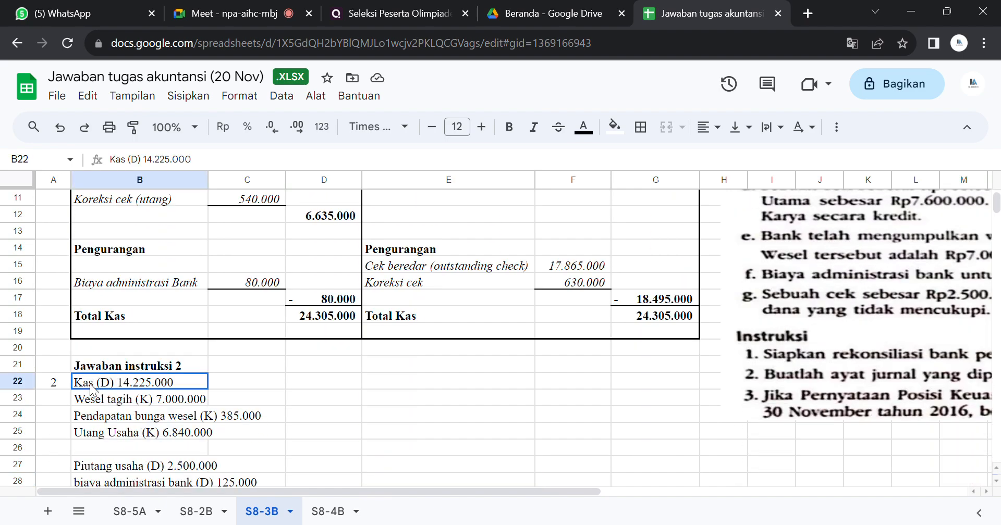
pyautogui.click(109, 398)
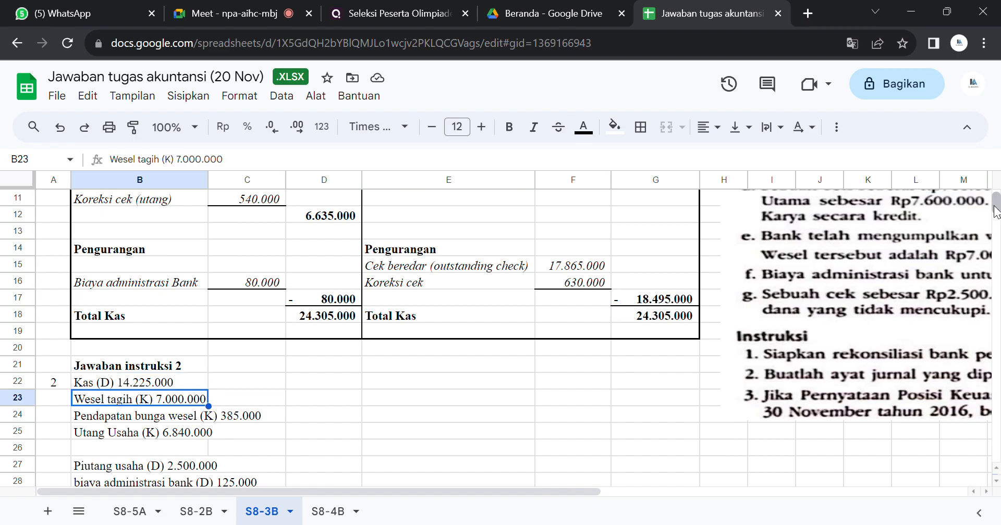
# Step: Review the company-side additions and deductions of the reconciliation for comparison with the Jawaban instruksi 2 journal entries
pyautogui.scroll(3, 996, 211)
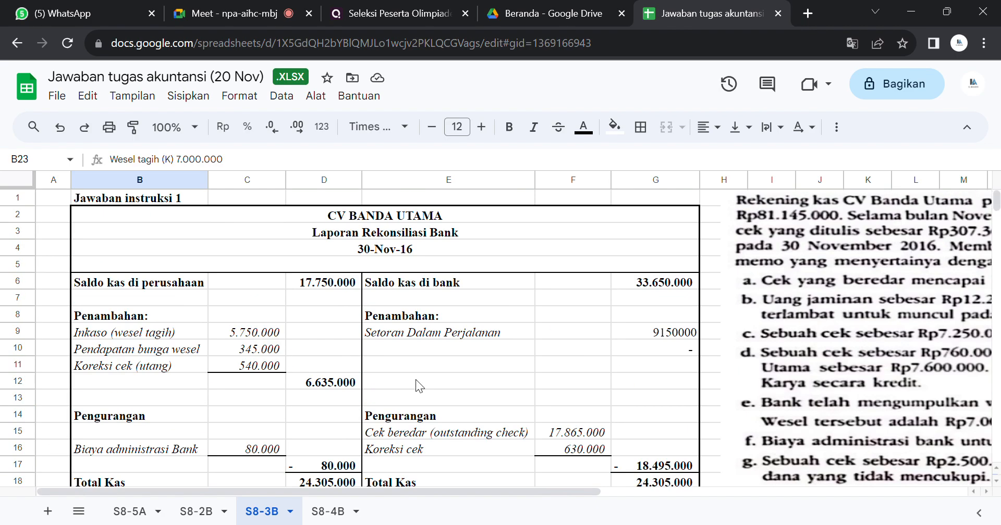
pyautogui.click(250, 366)
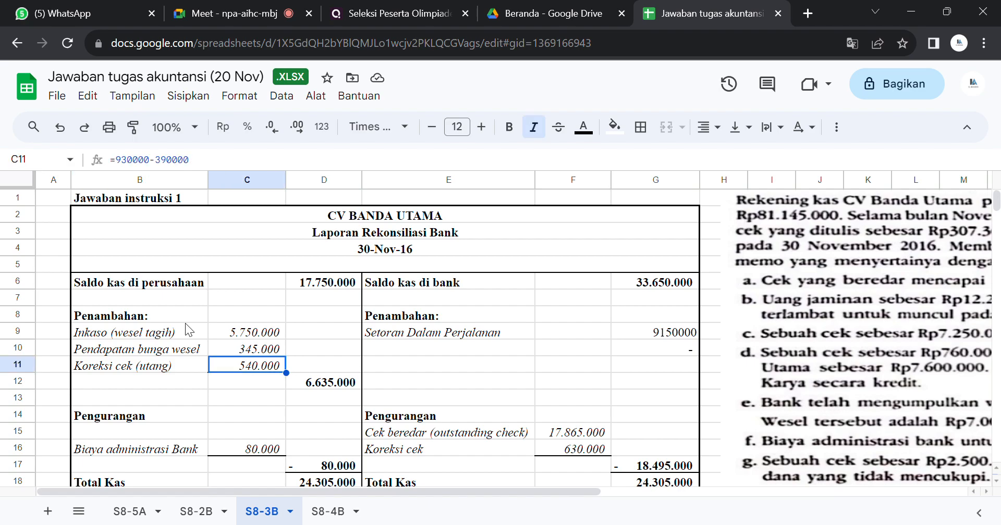
pyautogui.click(684, 524)
pyautogui.click(183, 402)
pyautogui.press('Down')
pyautogui.press('Down')
pyautogui.press('Down')
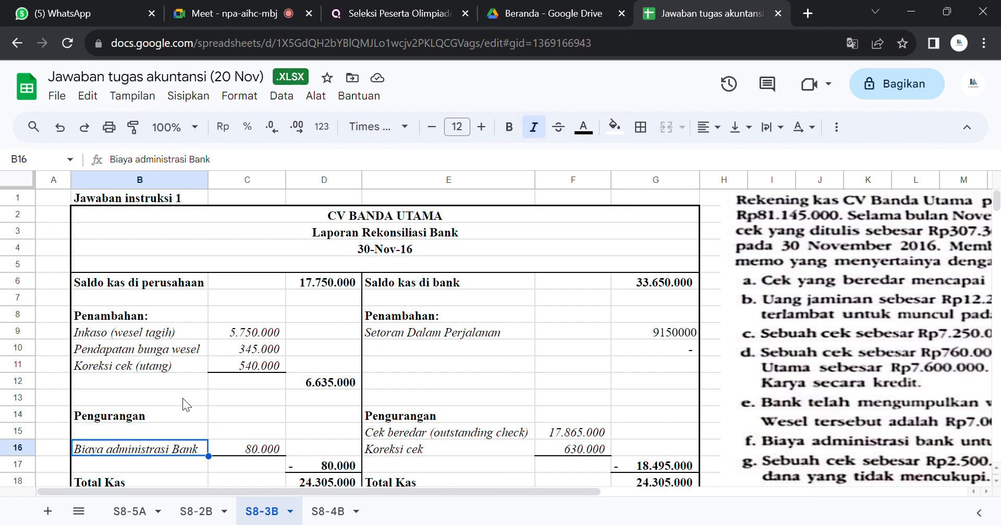
pyautogui.press('Down')
pyautogui.press('Down')
pyautogui.press('Down')
pyautogui.press('Down')
pyautogui.press('Down')
pyautogui.press('Down')
pyautogui.press('Down')
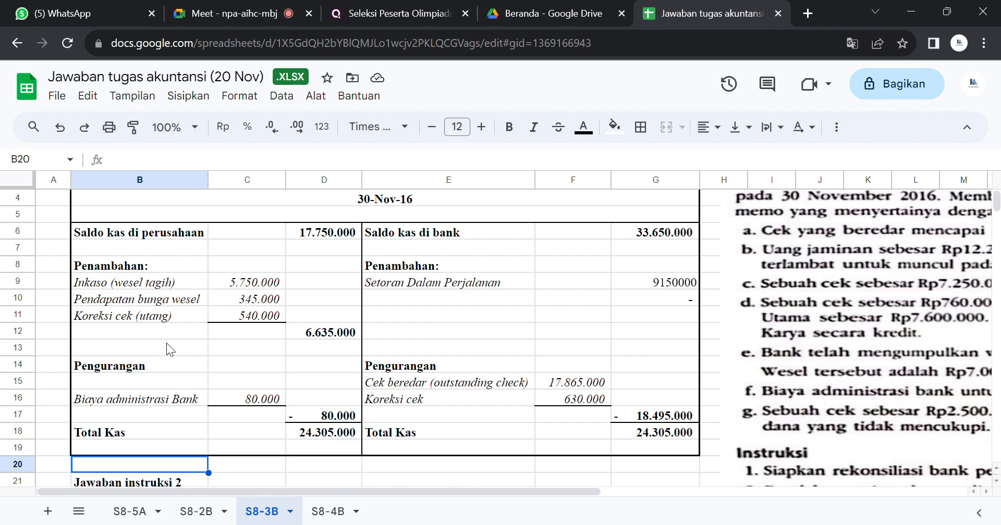
pyautogui.press('Down')
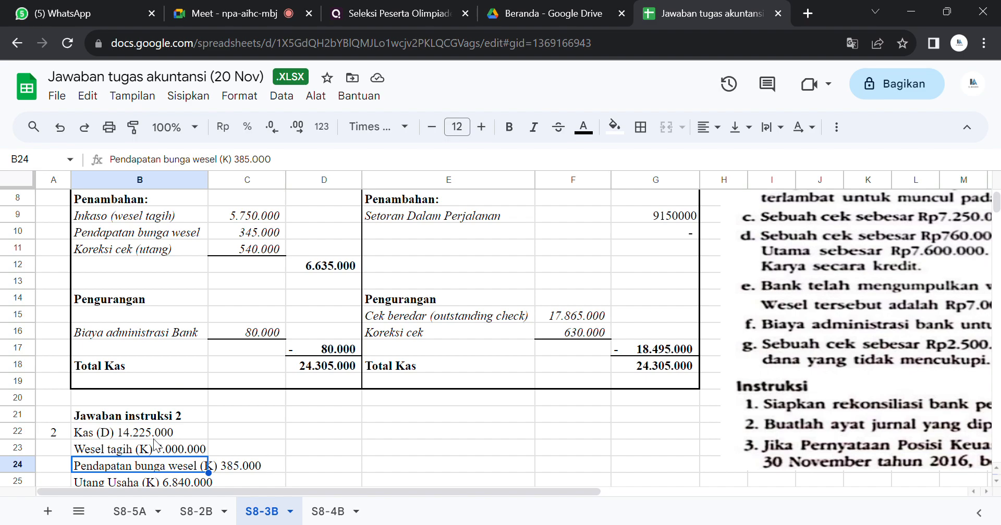
# Step: Change the Kas (D) amount in B22 under Jawaban instruksi 2 to 6.635.000
pyautogui.click(87, 436)
pyautogui.doubleClick(127, 431)
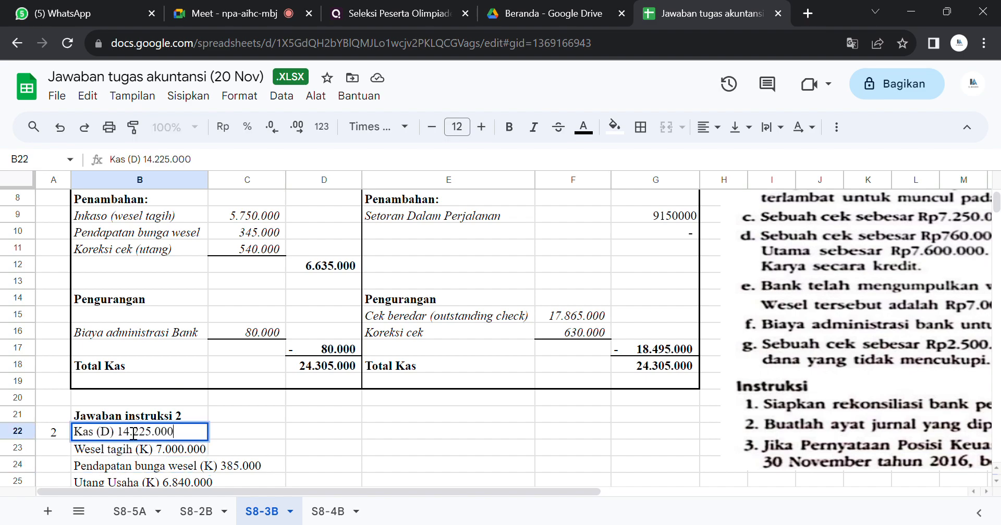
pyautogui.press('BackSpace')
pyautogui.press('BackSpace')
pyautogui.press('BackSpace')
pyautogui.press('BackSpace')
pyautogui.press('BackSpace')
pyautogui.press('BackSpace')
pyautogui.press('BackSpace')
pyautogui.press('BackSpace')
pyautogui.press('BackSpace')
pyautogui.press('BackSpace')
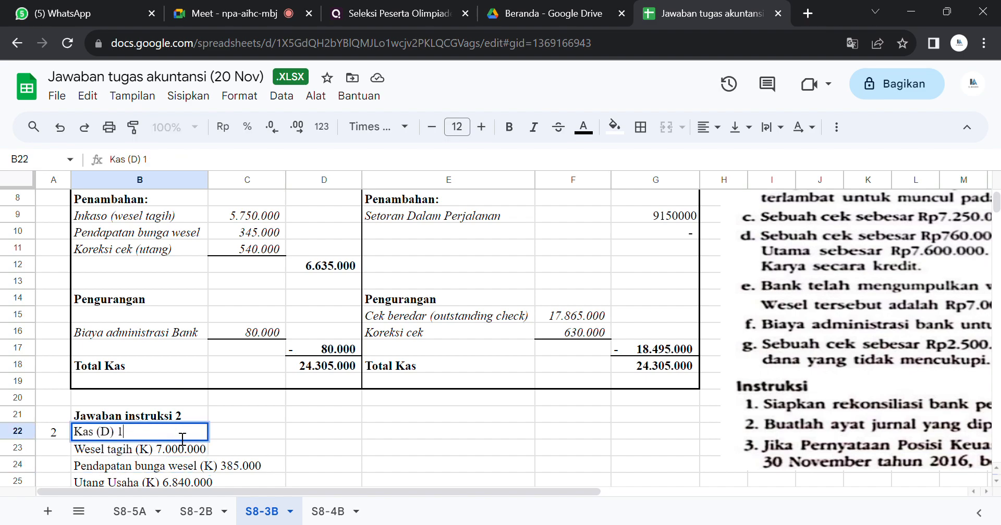
pyautogui.write('6.635.000')
pyautogui.press('Return')
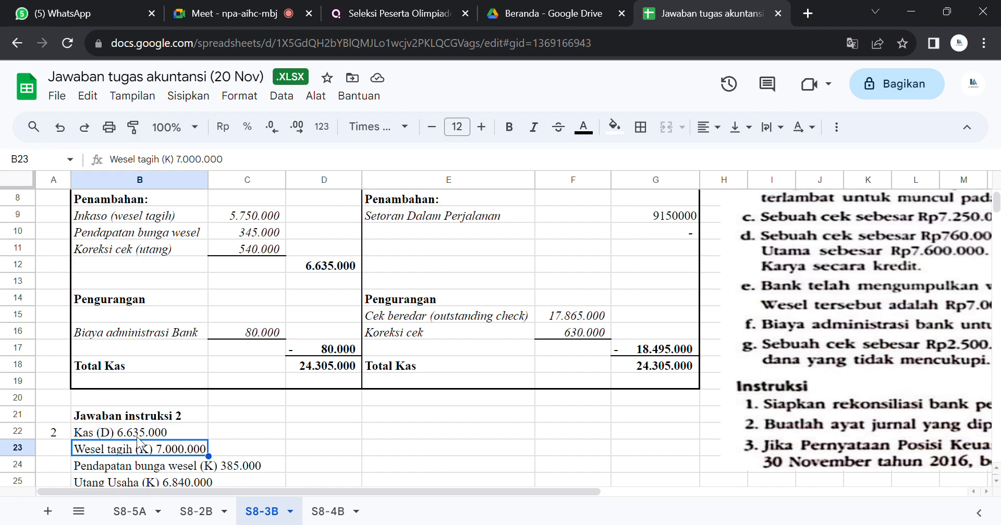
# Step: Change the Wesel tagih (K) amount in B23 to 5.750.000
pyautogui.doubleClick(185, 455)
pyautogui.press('BackSpace')
pyautogui.press('BackSpace')
pyautogui.press('BackSpace')
pyautogui.press('BackSpace')
pyautogui.press('BackSpace')
pyautogui.press('BackSpace')
pyautogui.press('BackSpace')
pyautogui.press('BackSpace')
pyautogui.press('BackSpace')
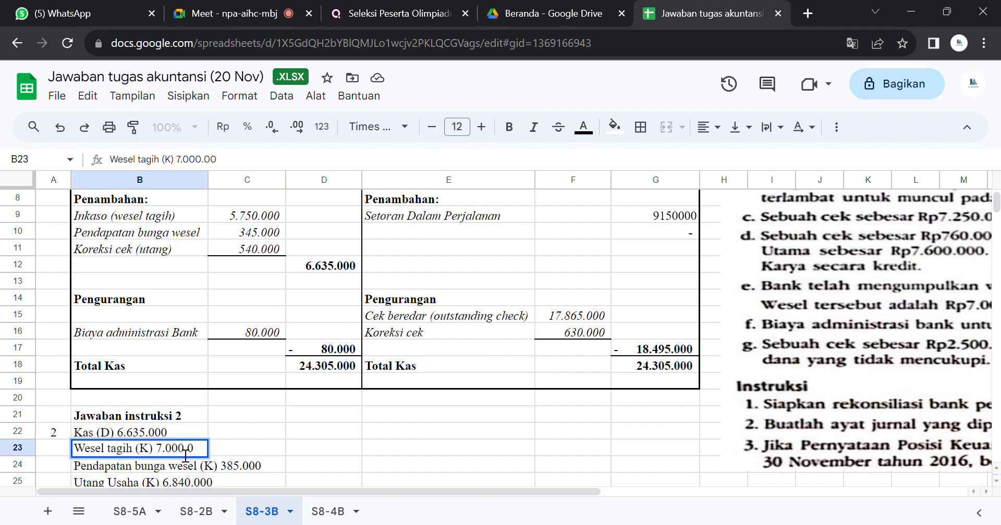
pyautogui.write('5.750.000')
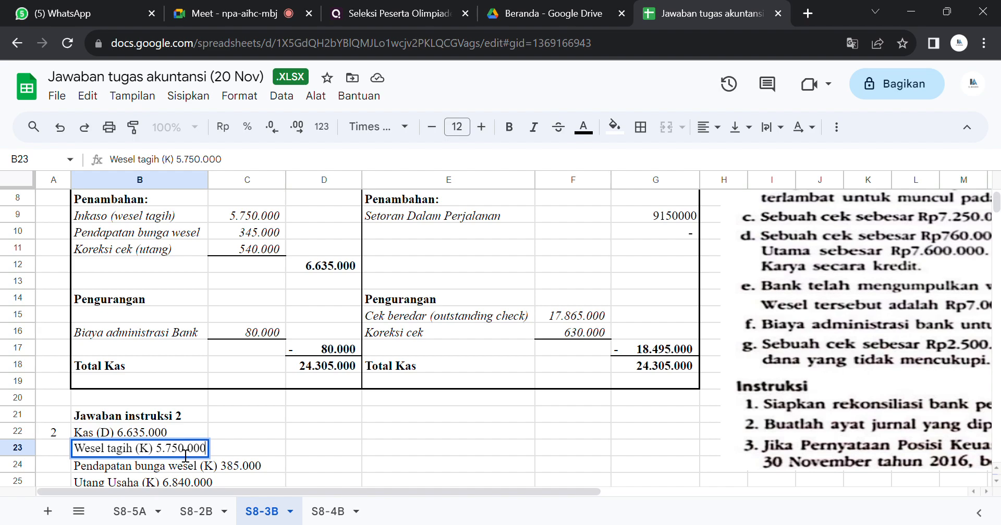
pyautogui.press('Return')
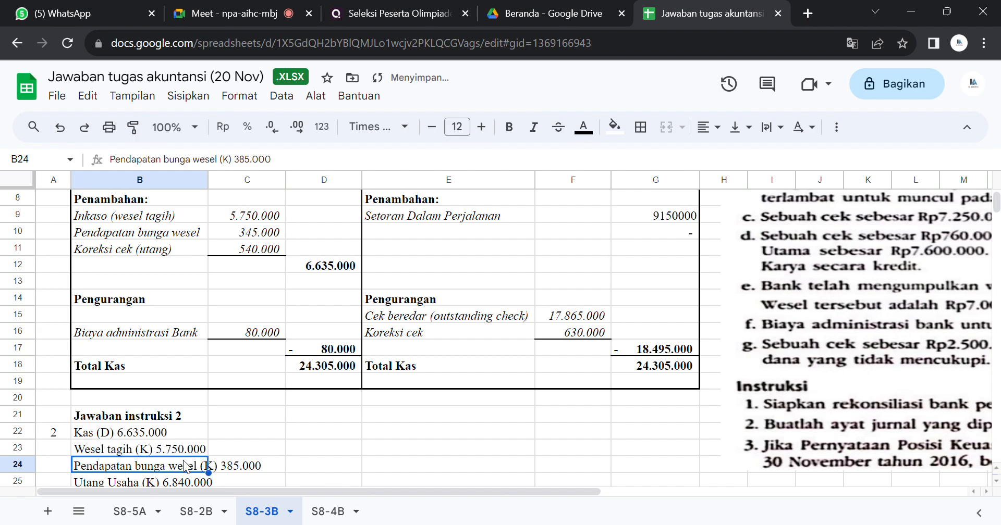
# Step: Change the Pendapatan bunga wesel (K) amount in B24 to 345.000
pyautogui.doubleClick(185, 469)
pyautogui.press('BackSpace')
pyautogui.press('BackSpace')
pyautogui.press('BackSpace')
pyautogui.press('BackSpace')
pyautogui.press('BackSpace')
pyautogui.press('BackSpace')
pyautogui.press('BackSpace')
pyautogui.press('BackSpace')
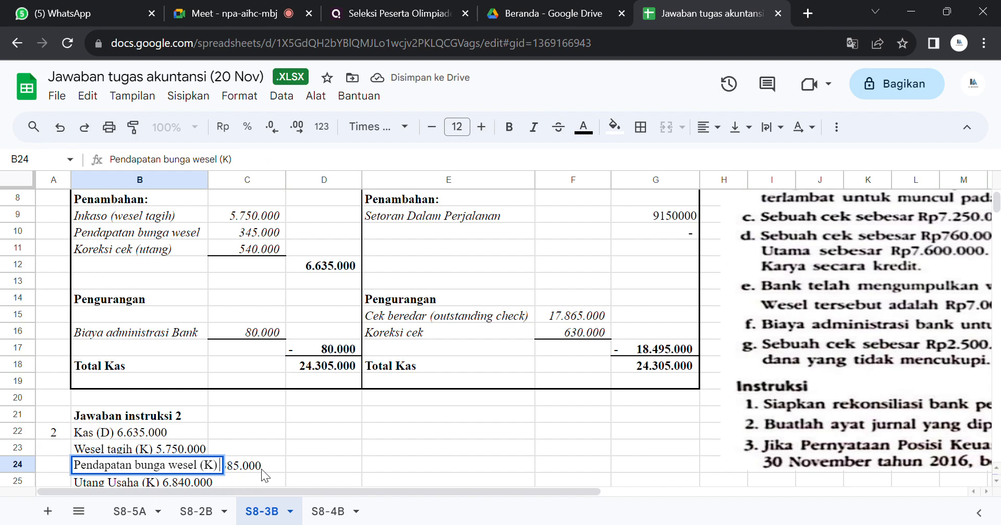
pyautogui.write('345.000')
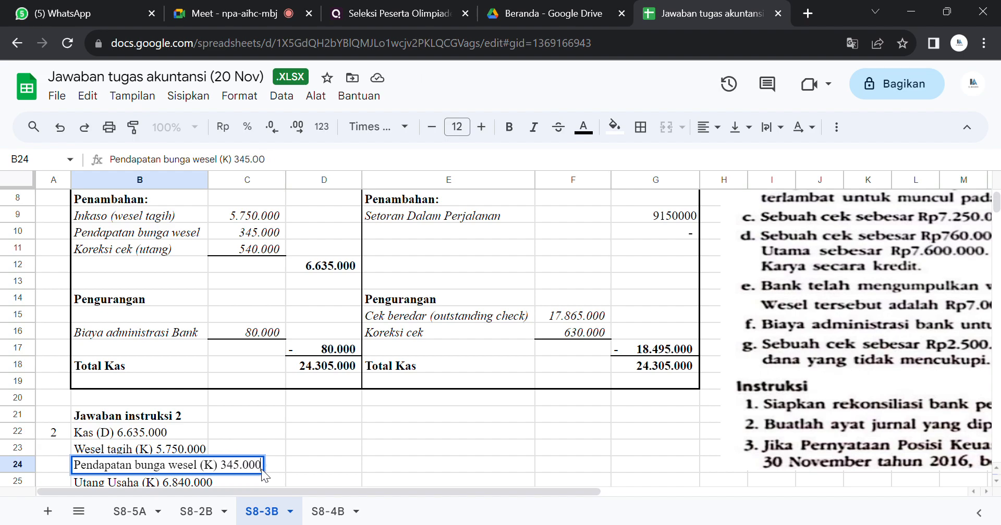
pyautogui.press('Return')
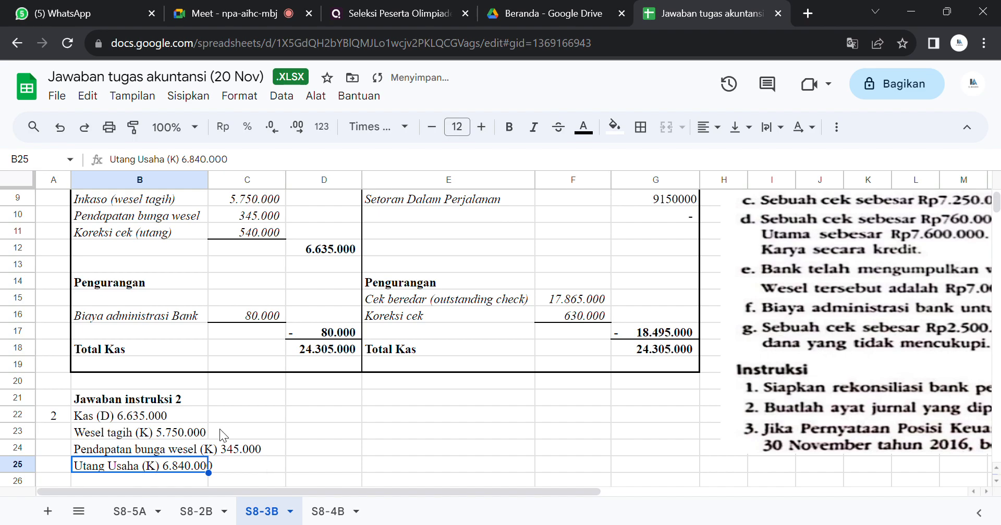
# Step: Change the Utang Usaha (K) amount in B25 under Jawaban instruksi 2 to 540.000
pyautogui.doubleClick(200, 472)
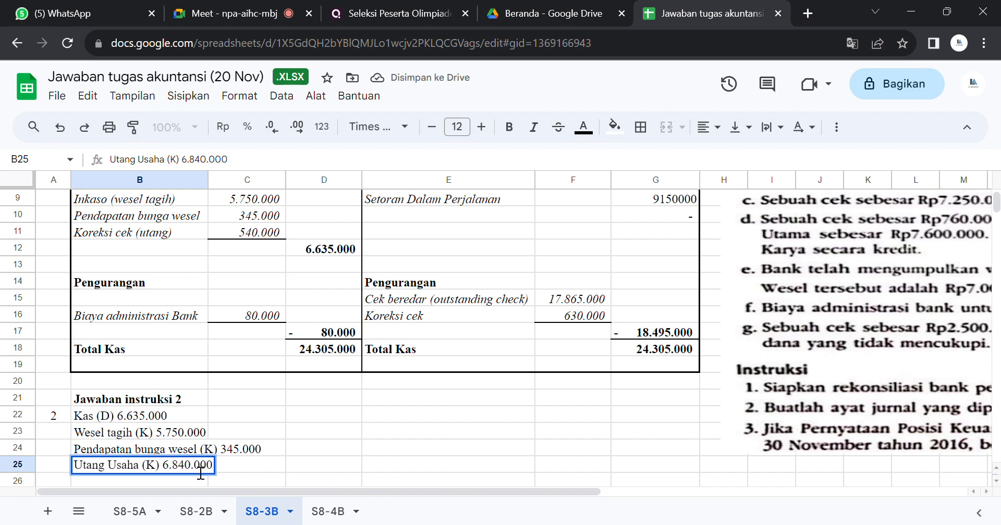
pyautogui.press('BackSpace')
pyautogui.press('BackSpace')
pyautogui.press('BackSpace')
pyautogui.press('BackSpace')
pyautogui.press('BackSpace')
pyautogui.write('540')
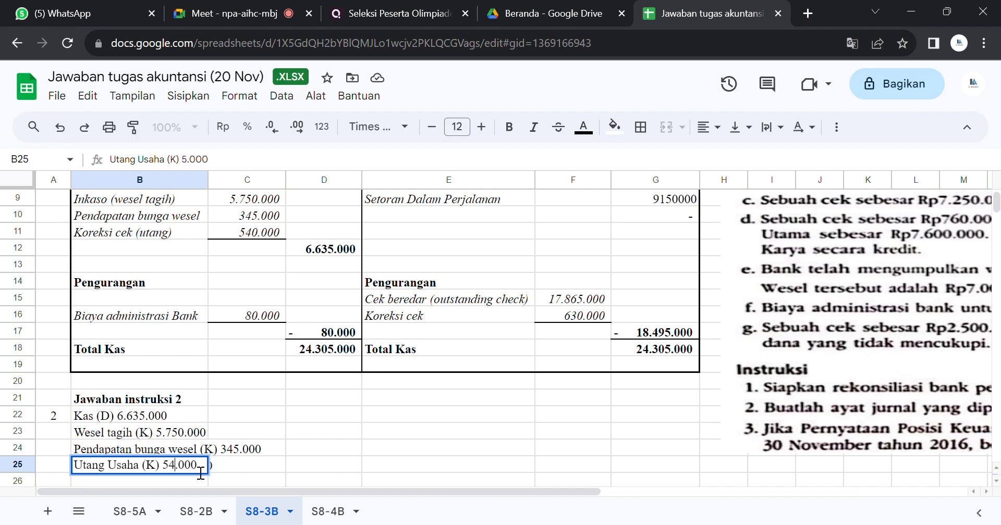
pyautogui.click(287, 452)
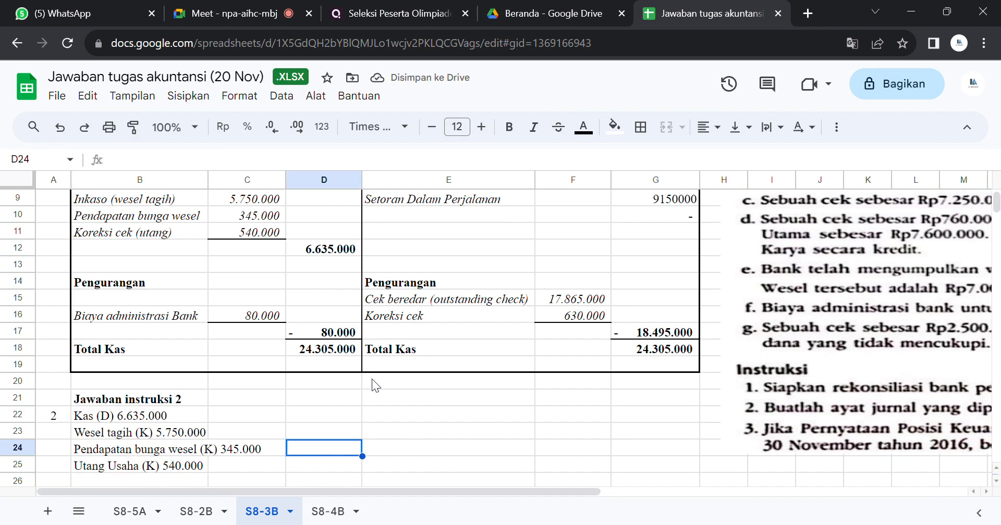
# Step: Clear the Piutang usaha (D) entry in B27 from the second journal entry
pyautogui.click(254, 464)
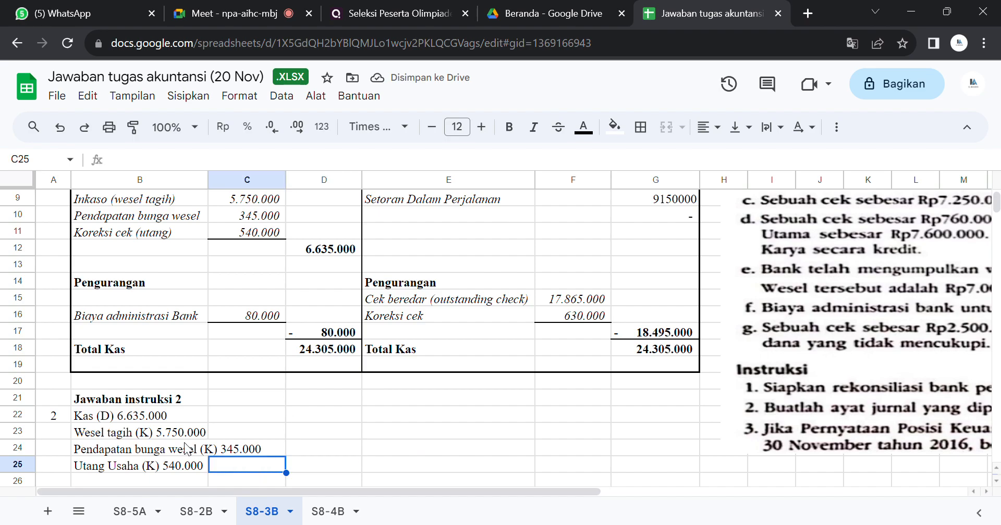
pyautogui.press('Down')
pyautogui.press('Down')
pyautogui.press('Down')
pyautogui.press('Down')
pyautogui.press('Down')
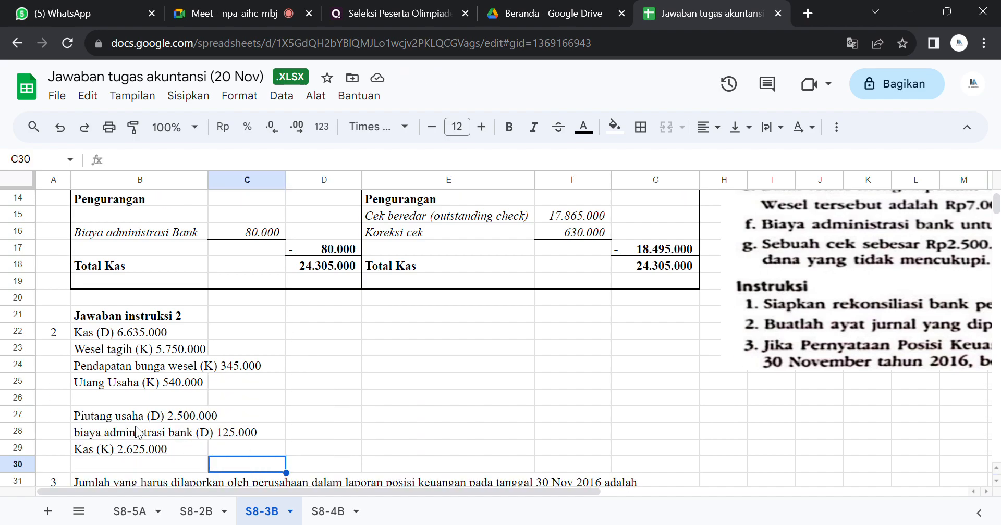
pyautogui.click(132, 425)
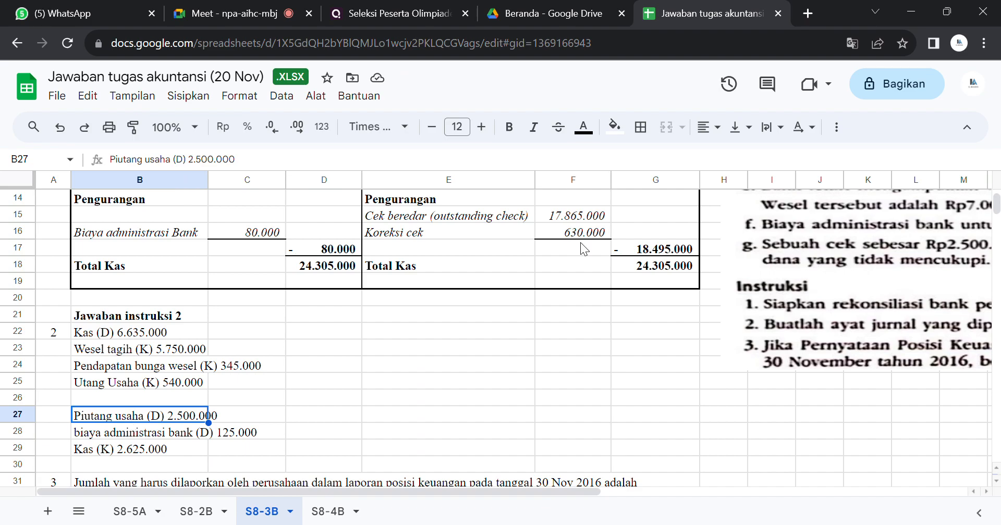
pyautogui.press('Delete')
pyautogui.press('Down')
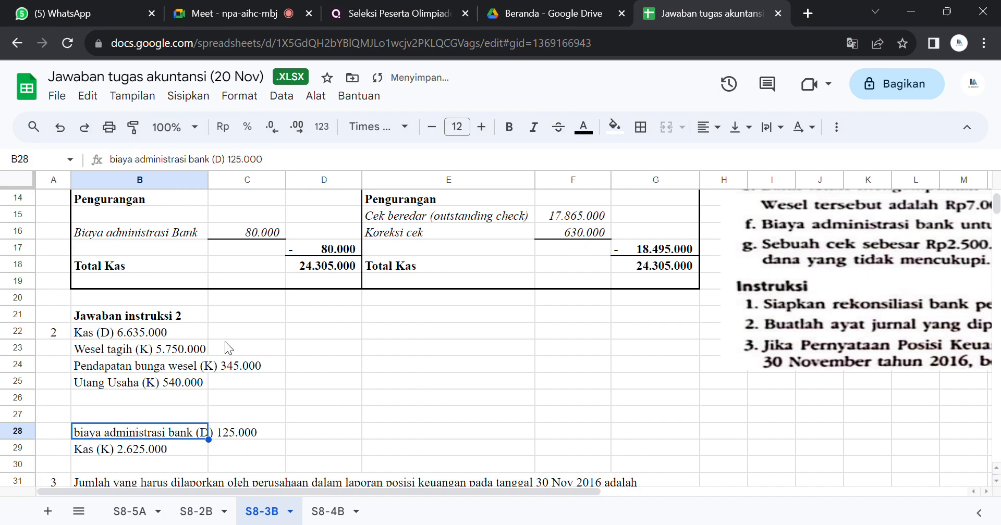
# Step: Change the biaya administrasi bank (D) amount in B28 to 80.000
pyautogui.doubleClick(224, 434)
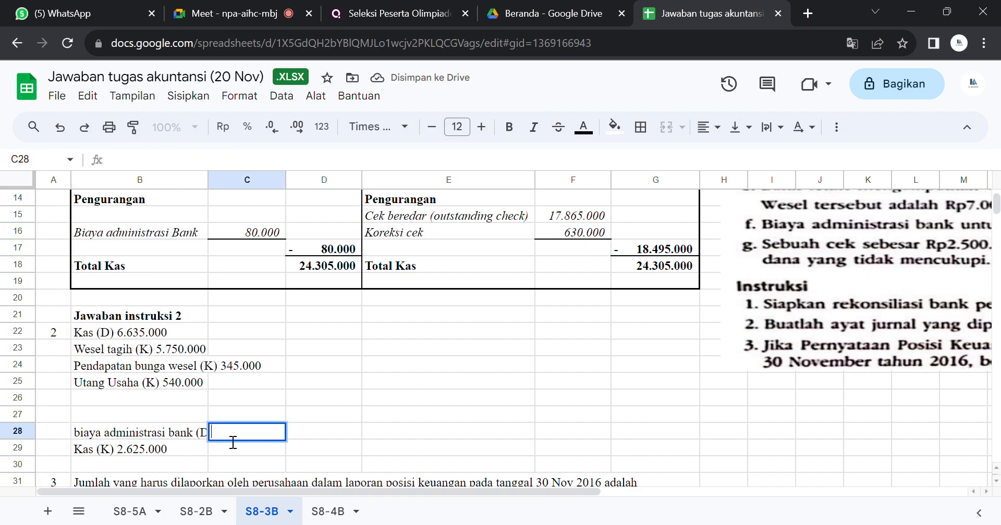
pyautogui.doubleClick(149, 434)
pyautogui.press('BackSpace')
pyautogui.press('BackSpace')
pyautogui.press('BackSpace')
pyautogui.press('BackSpace')
pyautogui.press('BackSpace')
pyautogui.press('BackSpace')
pyautogui.press('BackSpace')
pyautogui.write('80.000')
pyautogui.press('Return')
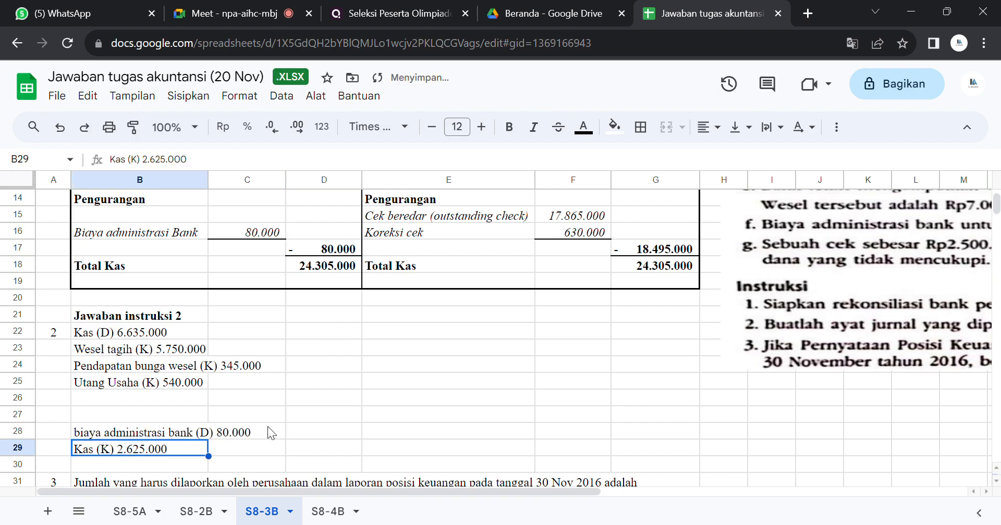
# Step: Change the Kas (K) amount in B29 to 80.000
pyautogui.doubleClick(152, 454)
pyautogui.press('BackSpace')
pyautogui.press('BackSpace')
pyautogui.press('BackSpace')
pyautogui.press('BackSpace')
pyautogui.press('BackSpace')
pyautogui.write('80')
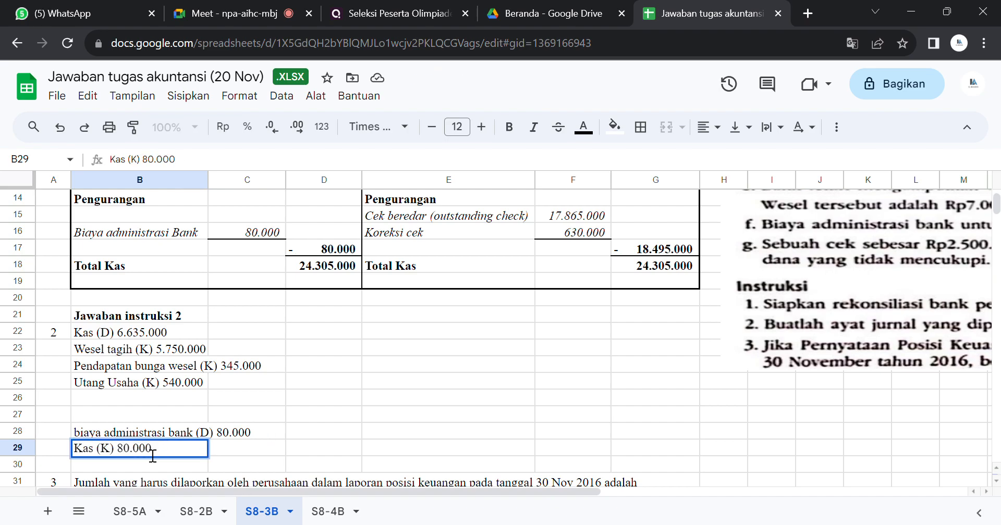
pyautogui.press('Return')
pyautogui.click(412, 448)
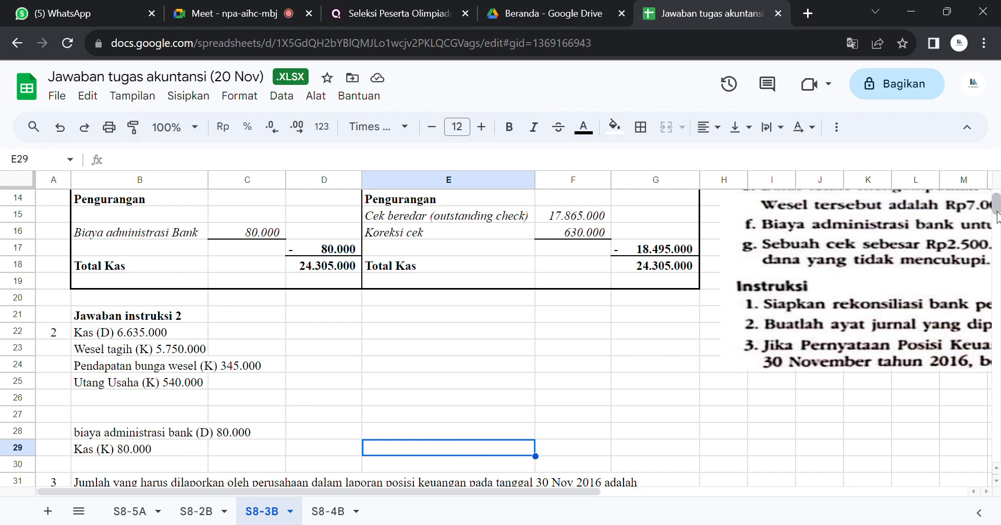
pyautogui.scroll(2, 998, 208)
pyautogui.scroll(-2, 998, 209)
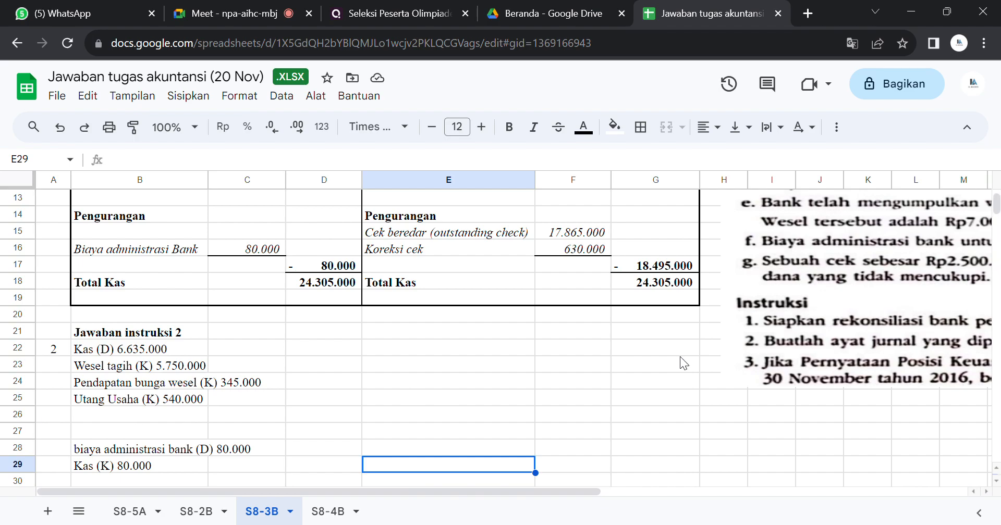
pyautogui.click(698, 524)
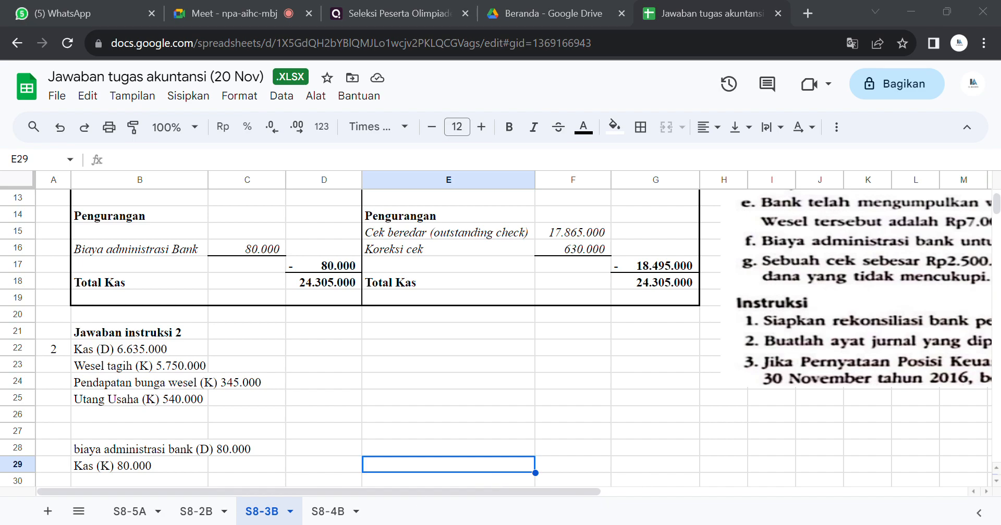
# Step: Set the amount reported in the 30 Nov 2016 laporan posisi keuangan, in B32 under answer 3, to 24.305.000, matching Total Kas
pyautogui.click(253, 430)
pyautogui.press('Down')
pyautogui.press('Down')
pyautogui.press('Down')
pyautogui.press('Down')
pyautogui.press('Down')
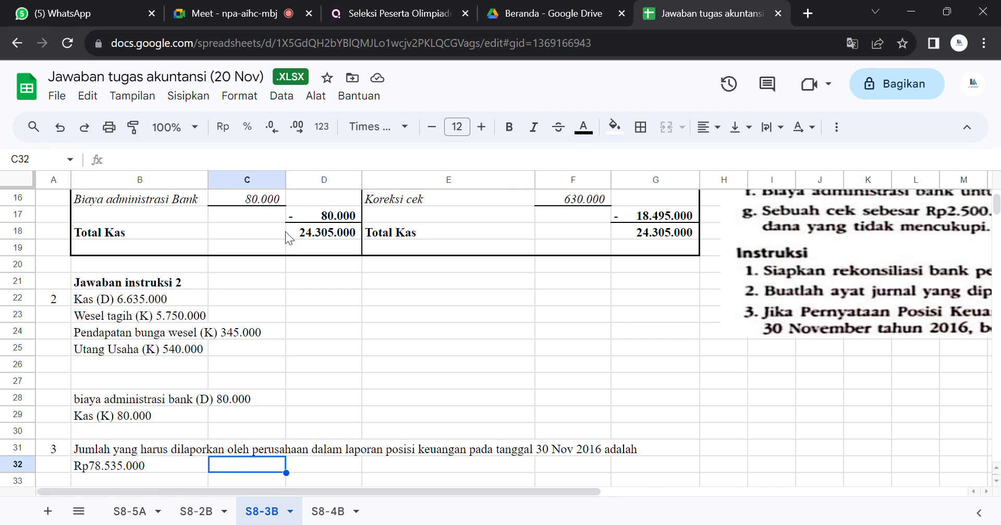
pyautogui.click(310, 238)
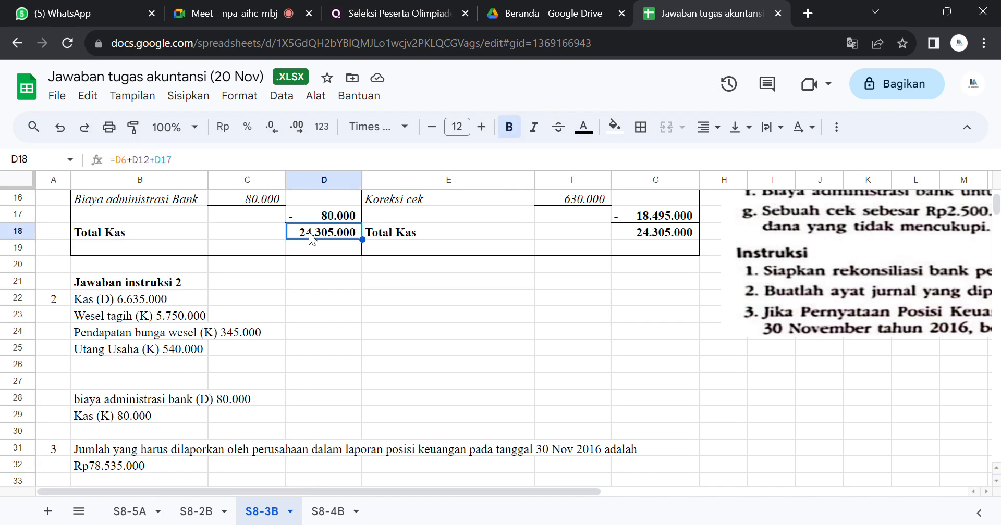
pyautogui.click(124, 465)
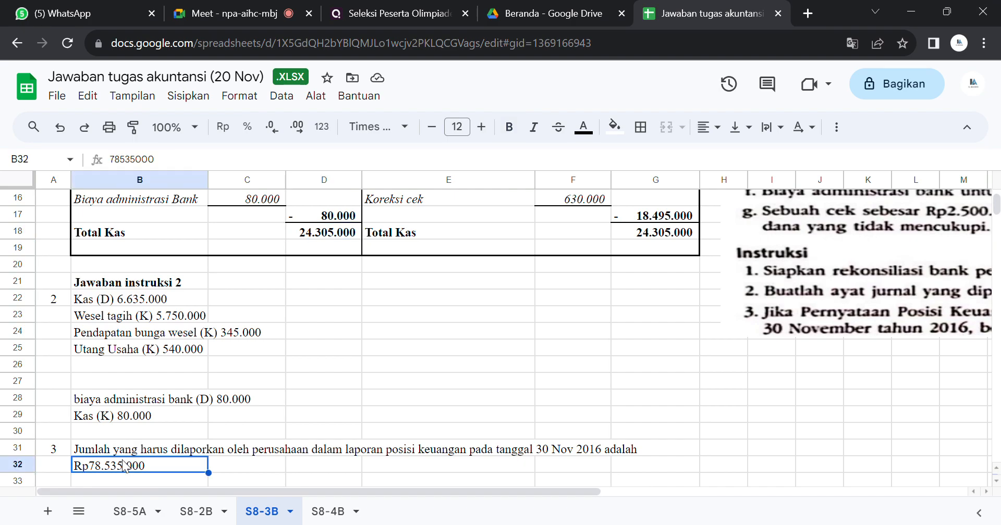
pyautogui.write('24.305.000')
pyautogui.press('Return')
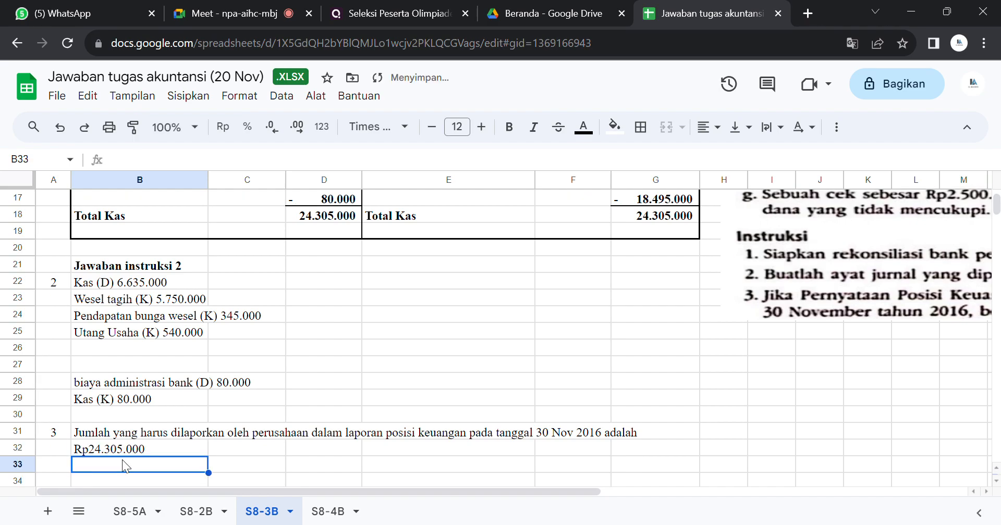
pyautogui.press('Up')
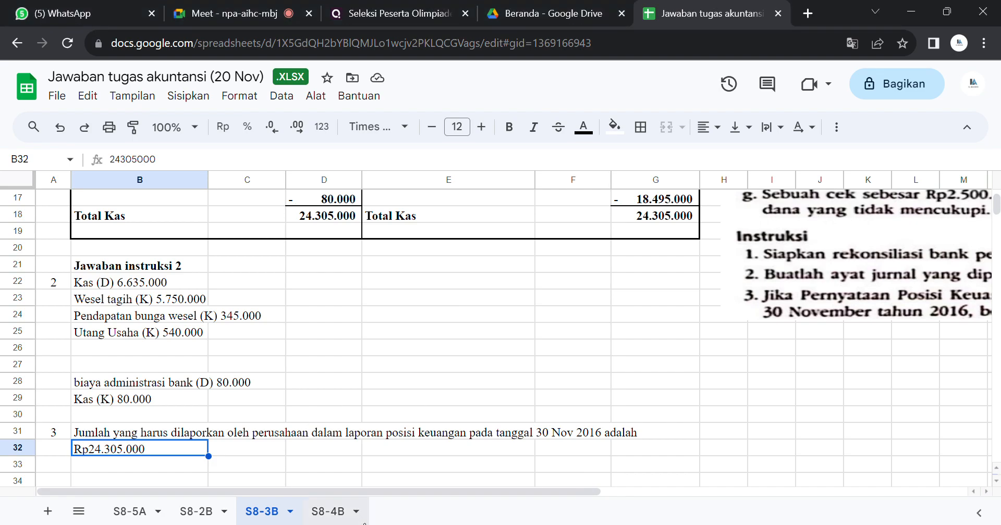
# Step: Open sheet S8-4B and read the problem text beside the blank CV Banda Utama reconciliation
pyautogui.click(329, 512)
pyautogui.click(590, 349)
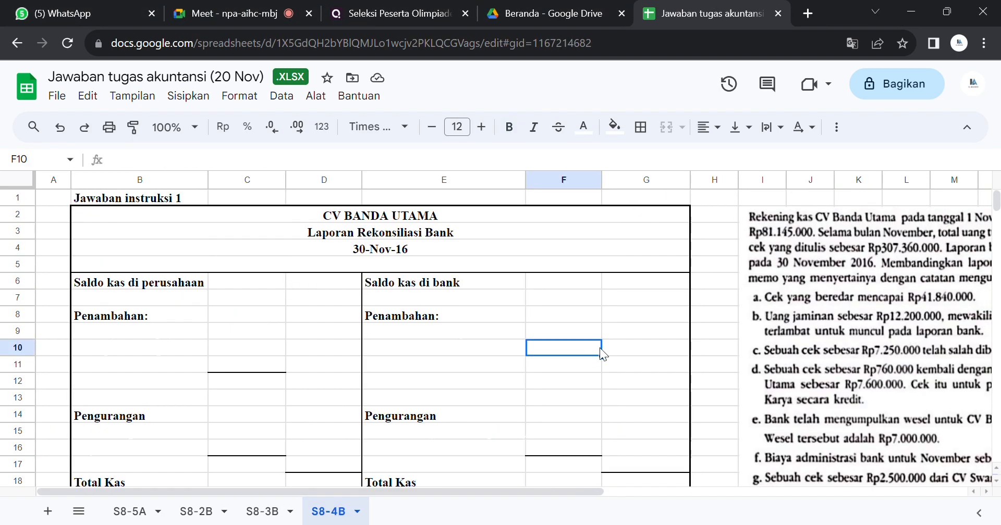
pyautogui.moveTo(587, 493); pyautogui.dragTo(784, 465)
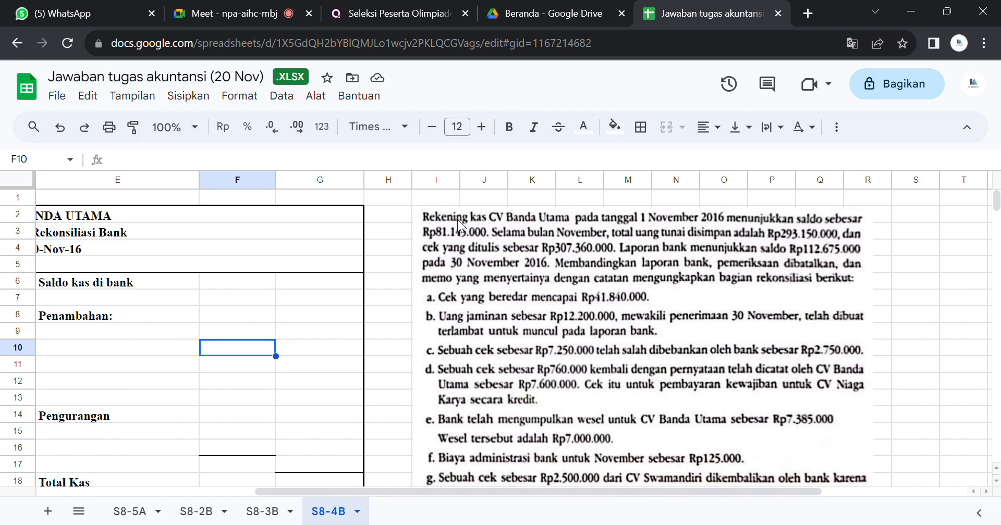
pyautogui.moveTo(370, 489); pyautogui.dragTo(202, 464)
# Step: Reveal the hidden Saldo kas di perusahaan amount in D6 by setting its text colour to black
pyautogui.click(300, 281)
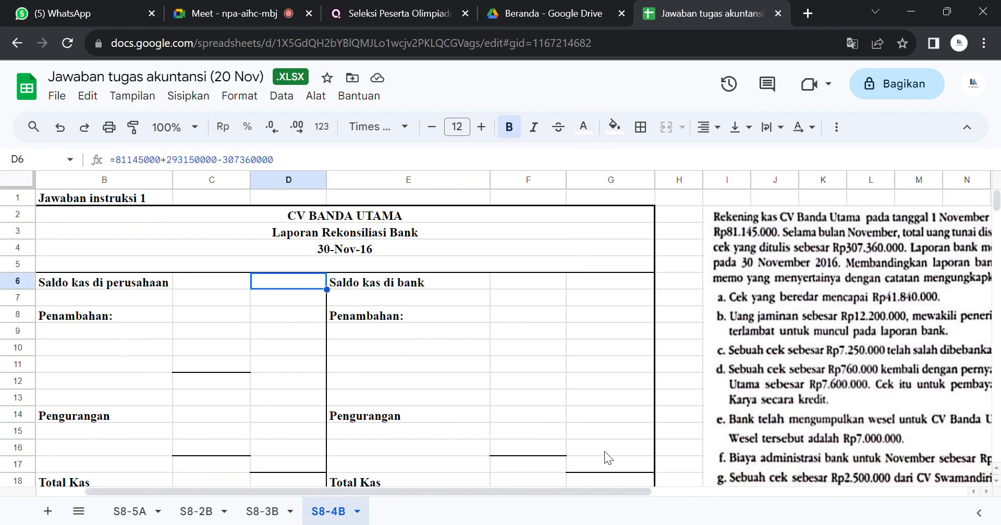
pyautogui.moveTo(593, 495); pyautogui.dragTo(796, 464)
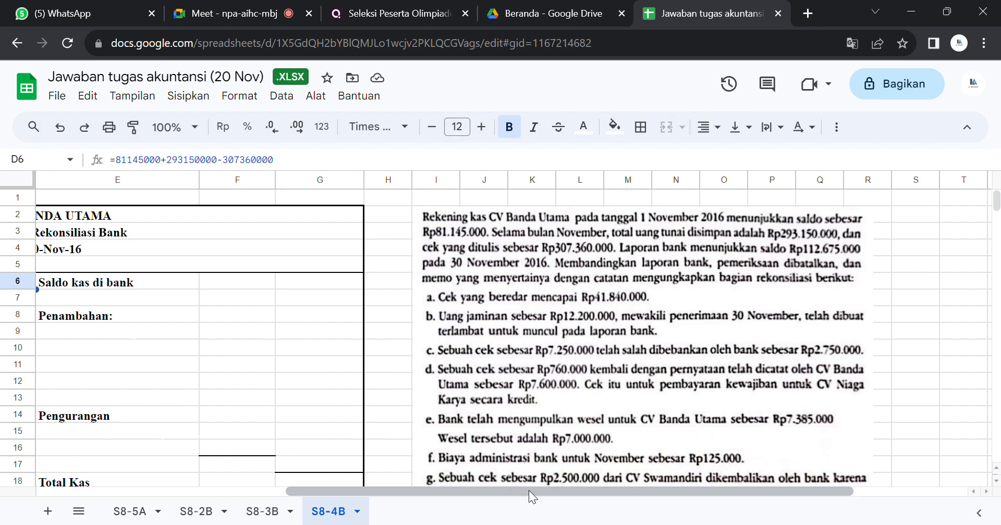
pyautogui.moveTo(529, 491); pyautogui.dragTo(286, 492)
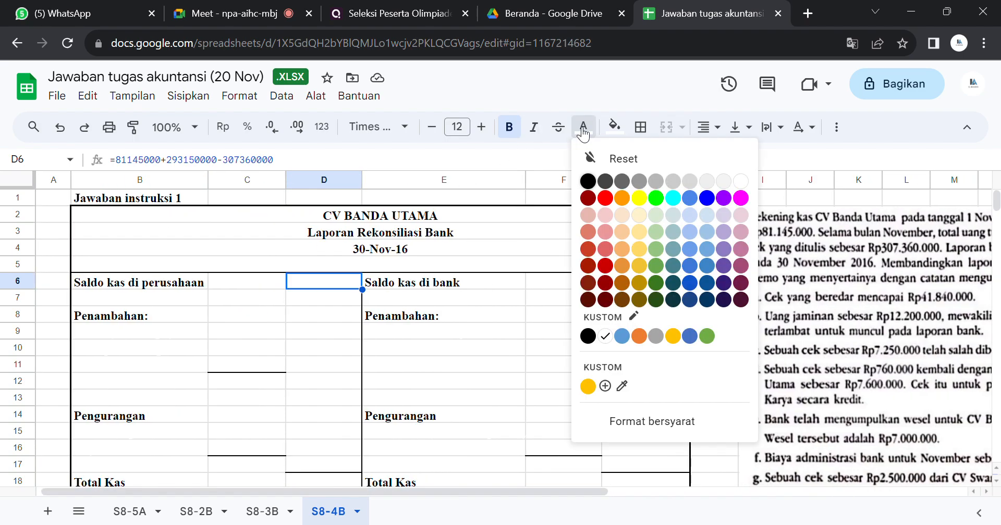
pyautogui.click(587, 180)
pyautogui.rightClick(591, 180)
pyautogui.click(336, 282)
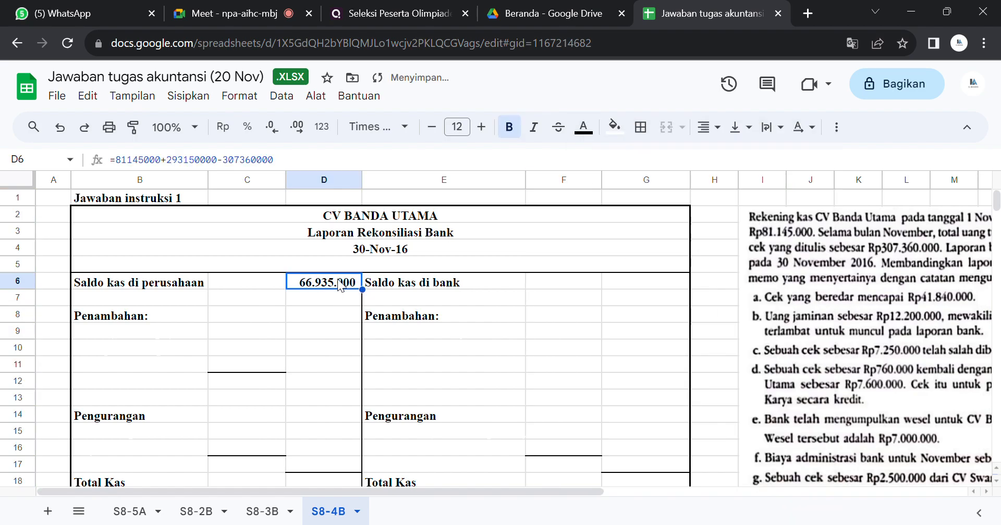
# Step: Reveal the hidden Saldo kas di bank amount in G6 by setting its text colour to black
pyautogui.moveTo(437, 487); pyautogui.dragTo(690, 465)
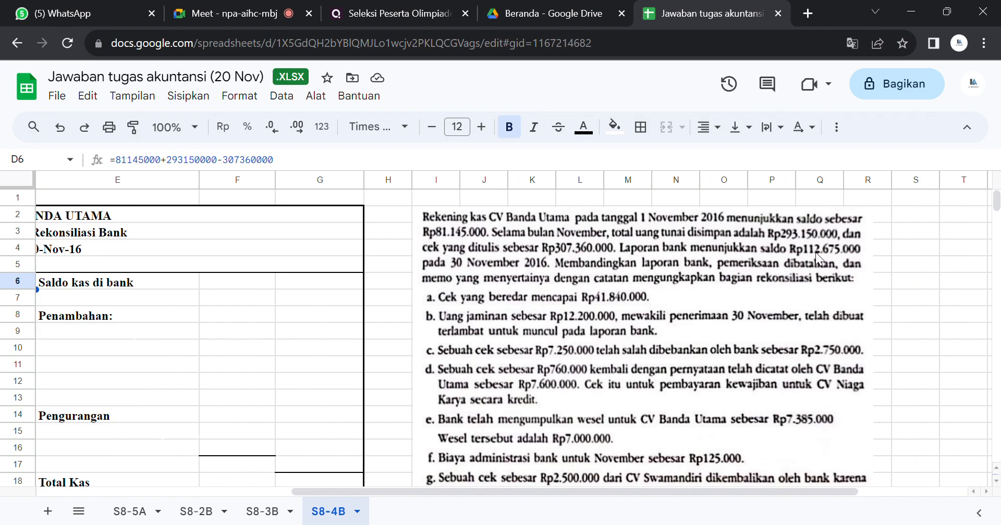
pyautogui.click(351, 279)
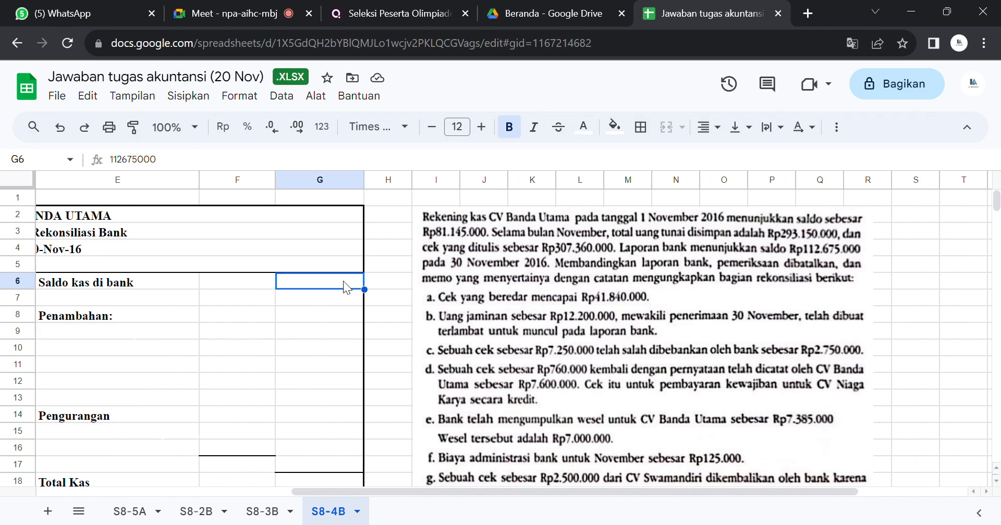
pyautogui.click(583, 128)
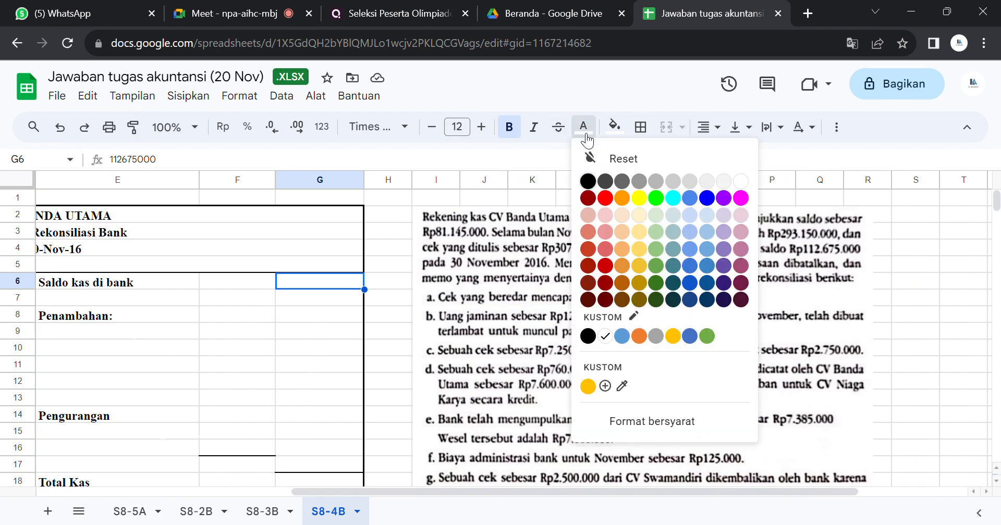
pyautogui.click(587, 181)
pyautogui.rightClick(580, 180)
pyautogui.click(387, 282)
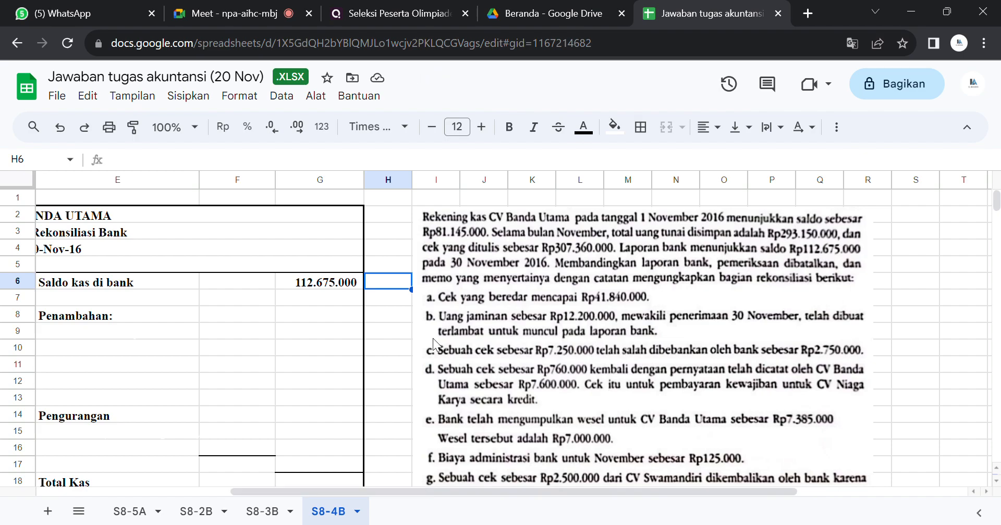
# Step: Examine the problem's lettered items alongside the Penambahan and Pengurangan sections of the reconciliation on S8-4B
pyautogui.click(392, 331)
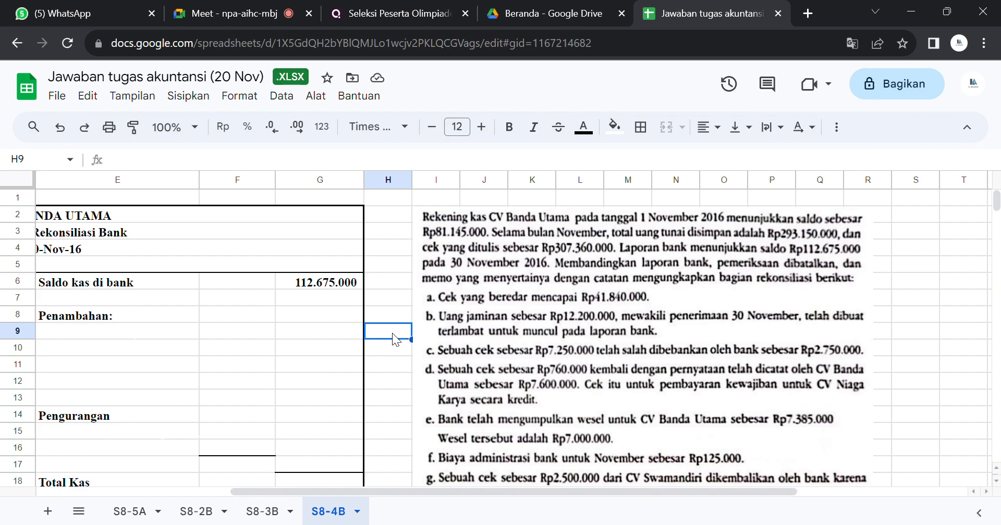
pyautogui.click(374, 361)
pyautogui.press('Left')
pyautogui.press('Left')
pyautogui.press('Left')
pyautogui.press('Left')
pyautogui.press('Left')
pyautogui.press('Left')
pyautogui.press('Left')
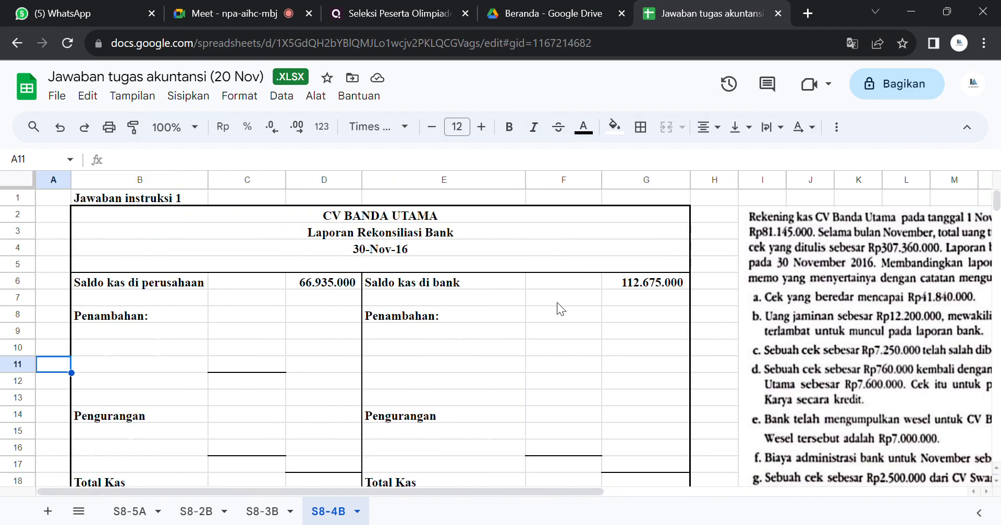
pyautogui.click(608, 333)
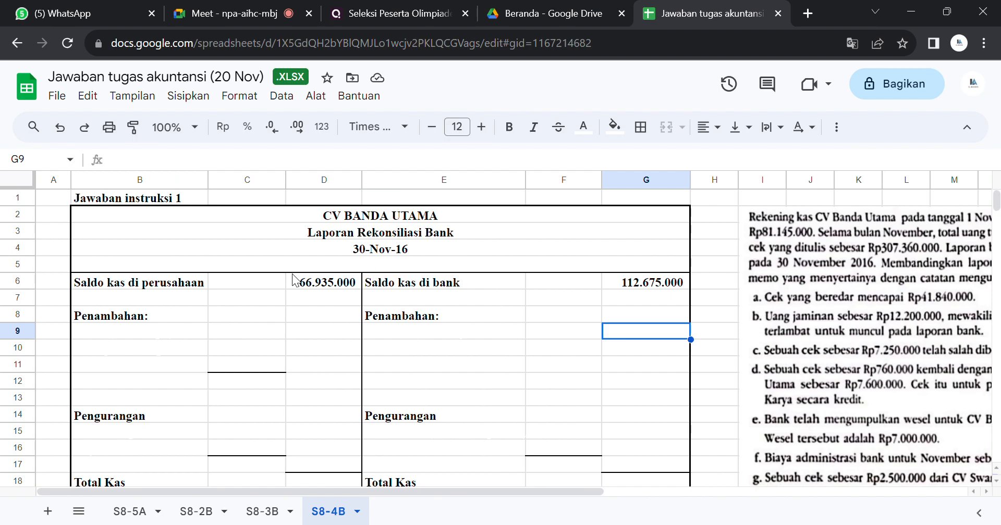
pyautogui.click(448, 263)
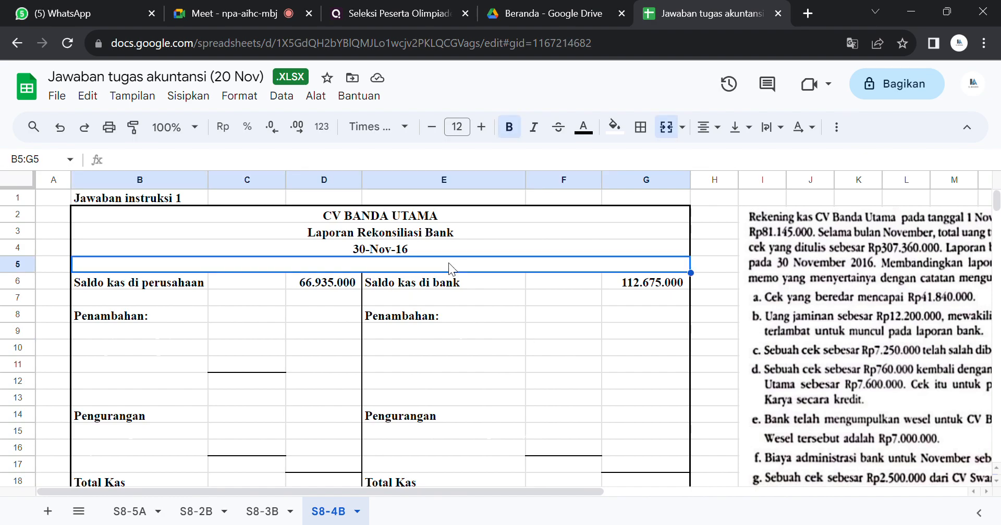
pyautogui.click(518, 360)
pyautogui.press('Right')
pyautogui.press('Right')
pyautogui.press('Right')
pyautogui.press('Right')
pyautogui.press('Right')
pyautogui.press('Right')
pyautogui.press('Right')
pyautogui.press('Right')
pyautogui.press('Right')
pyautogui.press('Right')
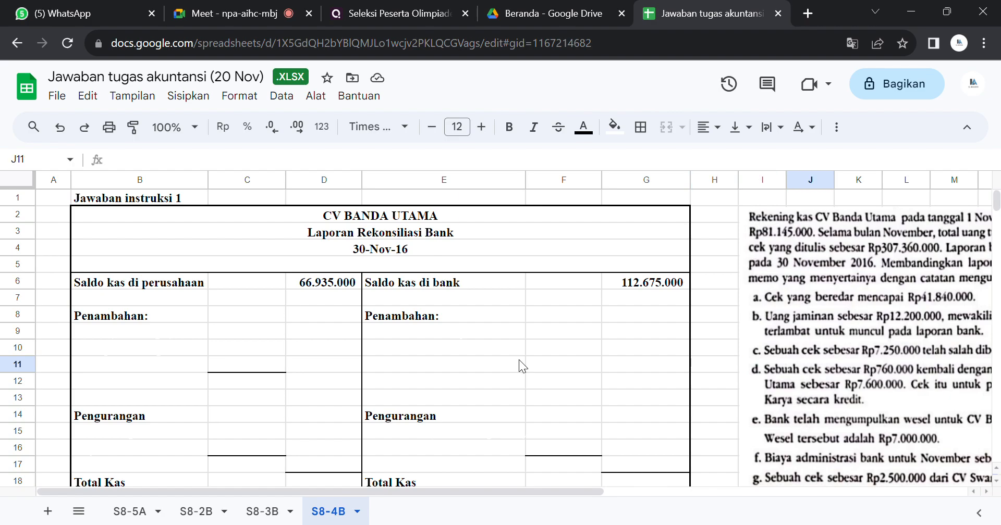
pyautogui.press('Right')
pyautogui.press('Right')
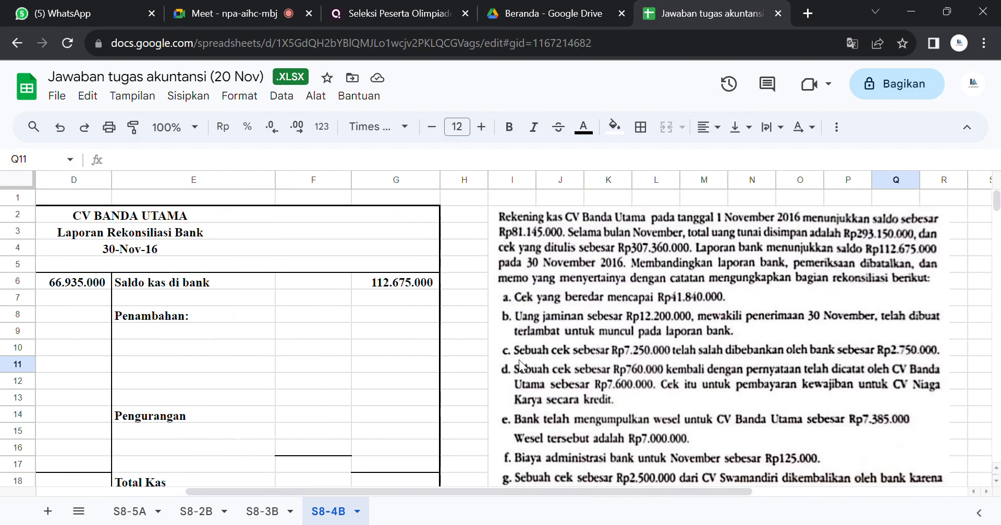
pyautogui.press('Right')
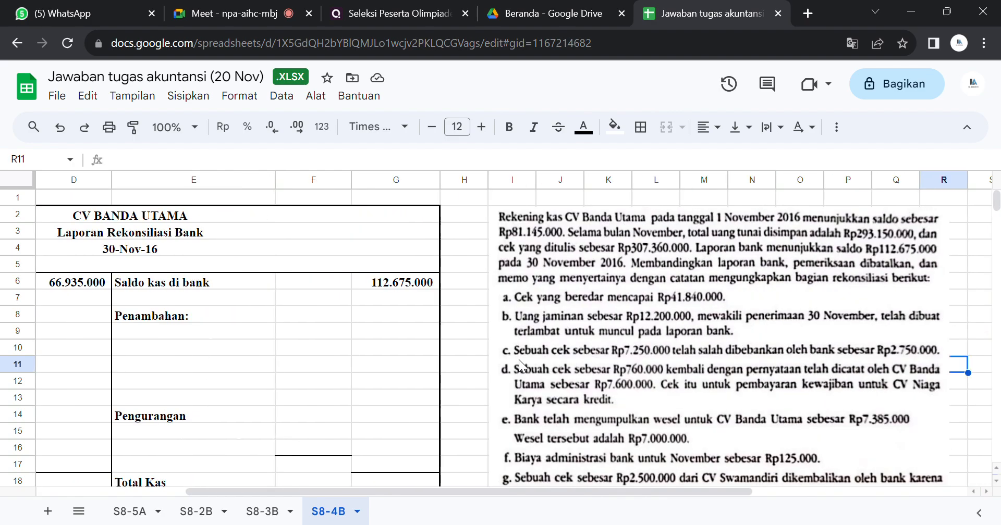
# Step: Review both sides of the reconciliation form and the full problem text, including its instructions, on S8-4B
pyautogui.click(367, 327)
pyautogui.press('Down')
pyautogui.press('Down')
pyautogui.press('Down')
pyautogui.press('Down')
pyautogui.press('Down')
pyautogui.press('Down')
pyautogui.press('Down')
pyautogui.press('Down')
pyautogui.press('Down')
pyautogui.press('Down')
pyautogui.press('Down')
pyautogui.press('Down')
pyautogui.press('Down')
pyautogui.press('Down')
pyautogui.press('Down')
pyautogui.press('Down')
pyautogui.press('Down')
pyautogui.press('Down')
pyautogui.press('Down')
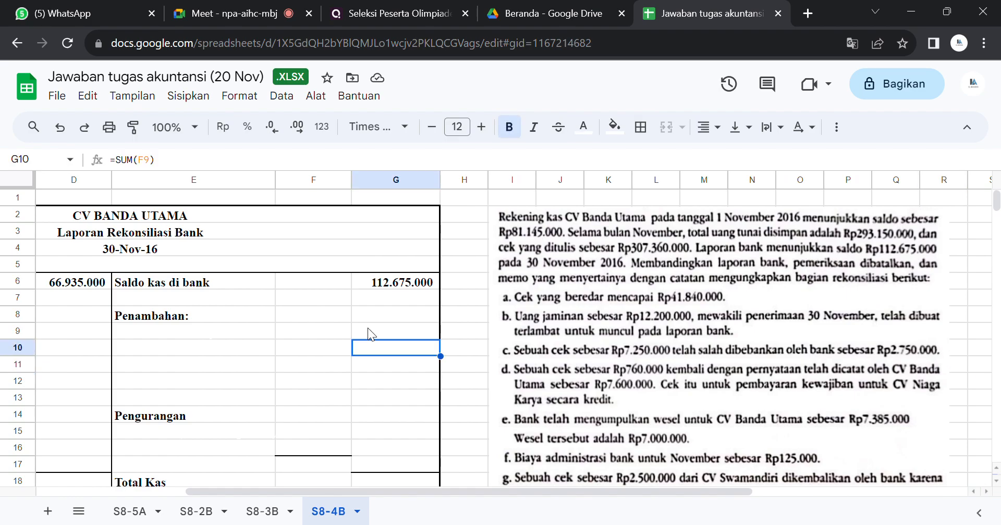
pyautogui.press('Up')
pyautogui.press('Up')
pyautogui.press('Up')
pyautogui.press('Up')
pyautogui.press('Up')
pyautogui.press('Up')
pyautogui.press('Up')
pyautogui.press('Up')
pyautogui.press('Up')
pyautogui.press('Up')
pyautogui.press('Up')
pyautogui.press('Up')
pyautogui.press('Up')
pyautogui.press('Up')
pyautogui.press('Up')
pyautogui.press('Up')
pyautogui.press('Up')
pyautogui.press('Up')
pyautogui.press('Up')
pyautogui.press('Up')
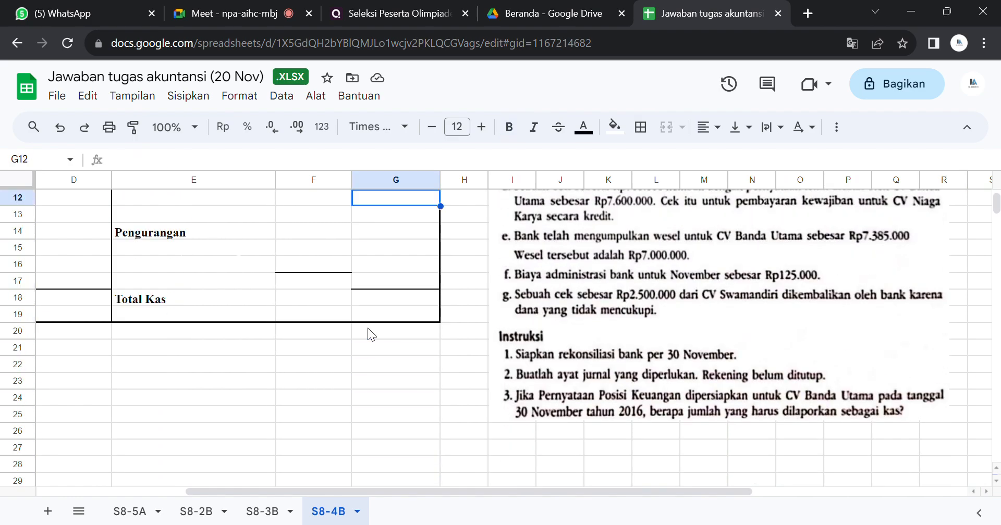
pyautogui.press('Down')
pyautogui.press('Down')
pyautogui.press('Down')
pyautogui.press('Down')
pyautogui.press('Down')
pyautogui.press('Down')
pyautogui.press('Down')
pyautogui.press('Down')
pyautogui.press('Down')
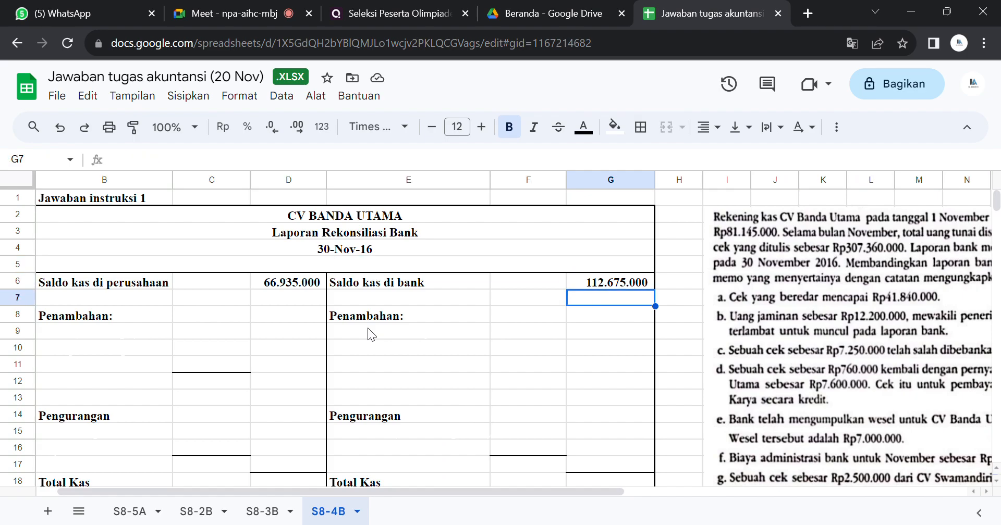
pyautogui.press('Right')
pyautogui.press('Right')
pyautogui.press('Right')
pyautogui.press('Right')
pyautogui.press('Right')
pyautogui.press('Right')
pyautogui.press('Right')
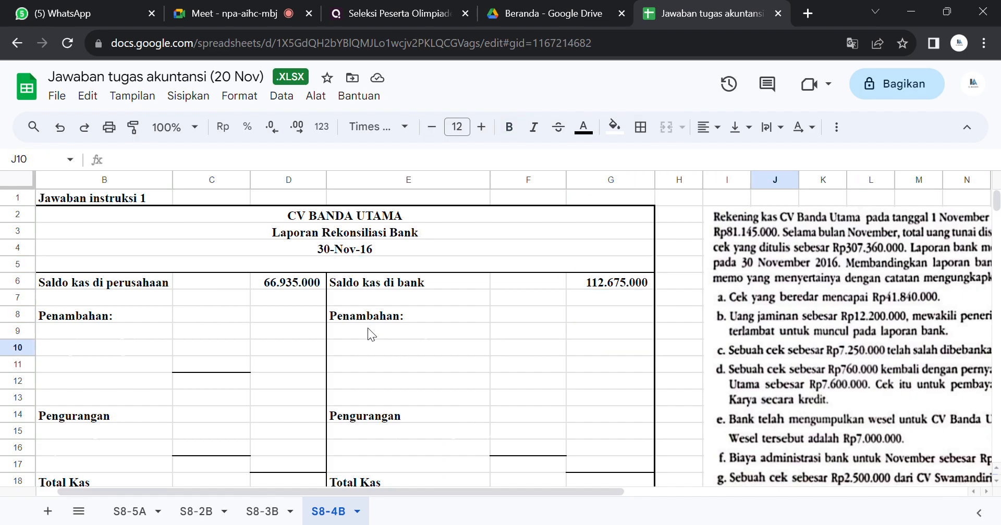
pyautogui.press('Right')
pyautogui.press('Right')
pyautogui.press('Right')
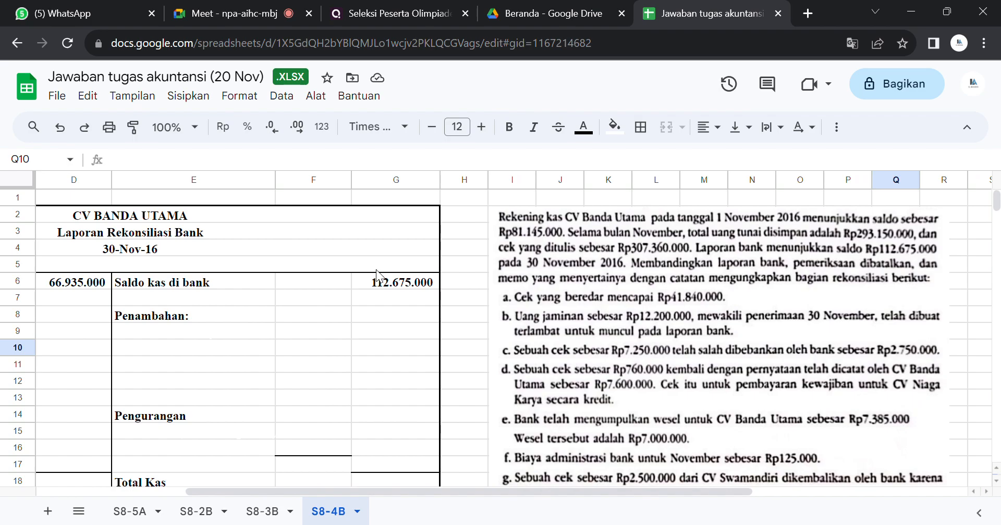
# Step: Move the problem text image closer to the reconciliation so that it starts in column H
pyautogui.moveTo(533, 291); pyautogui.dragTo(491, 286)
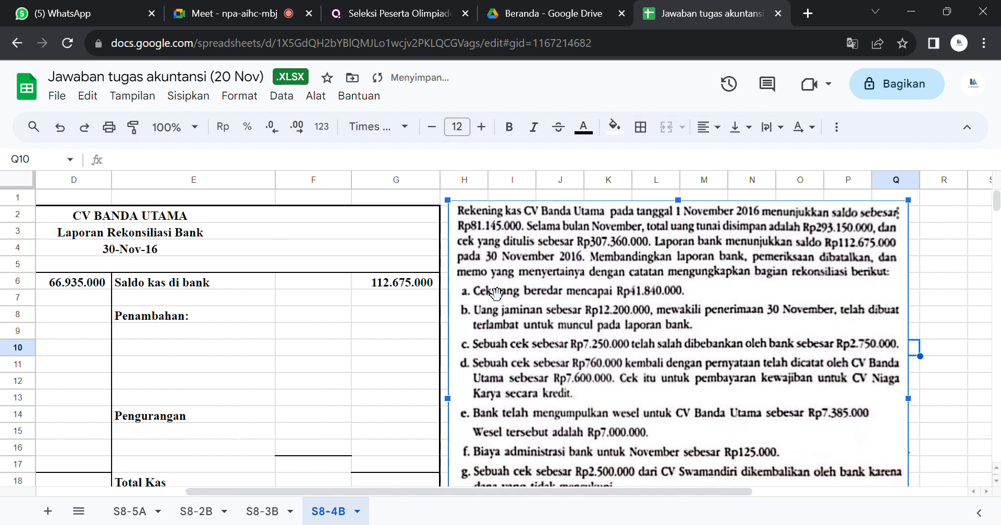
pyautogui.click(393, 298)
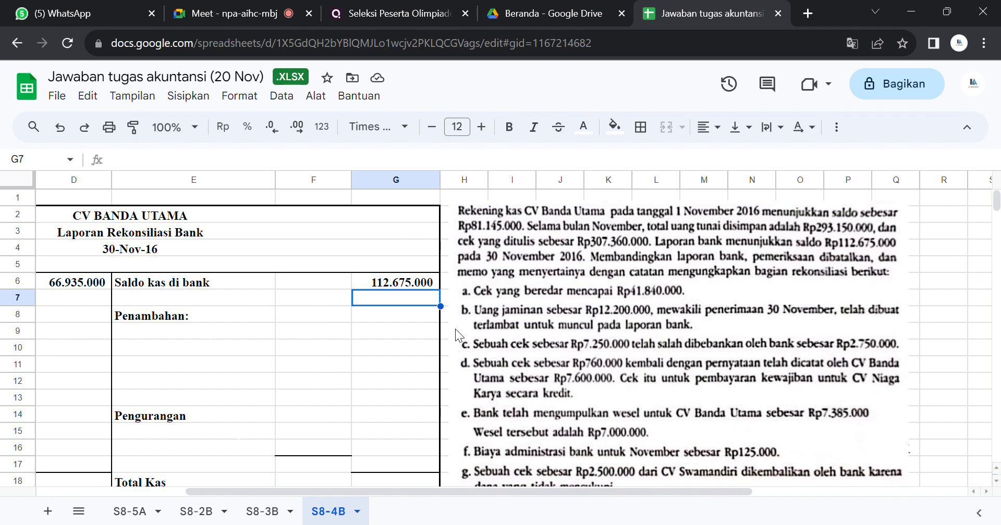
pyautogui.click(363, 321)
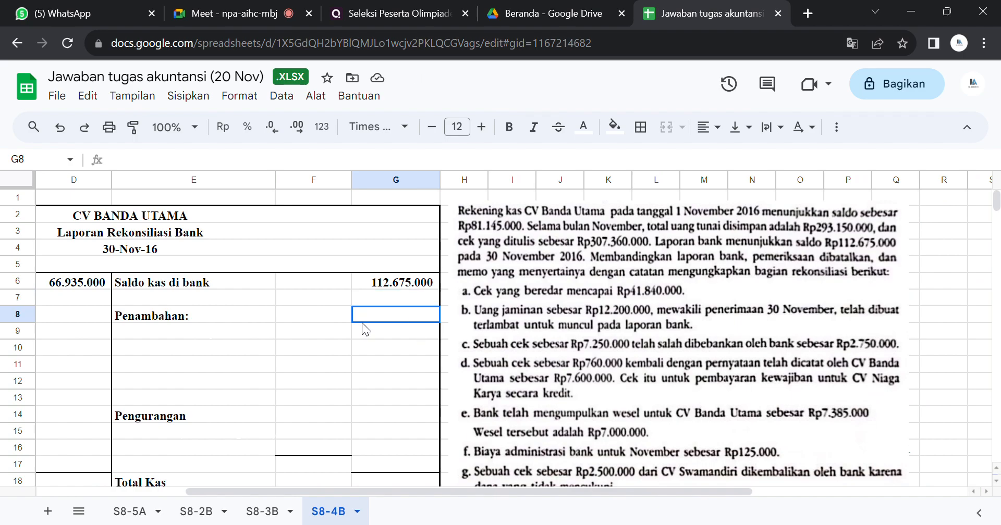
pyautogui.click(254, 316)
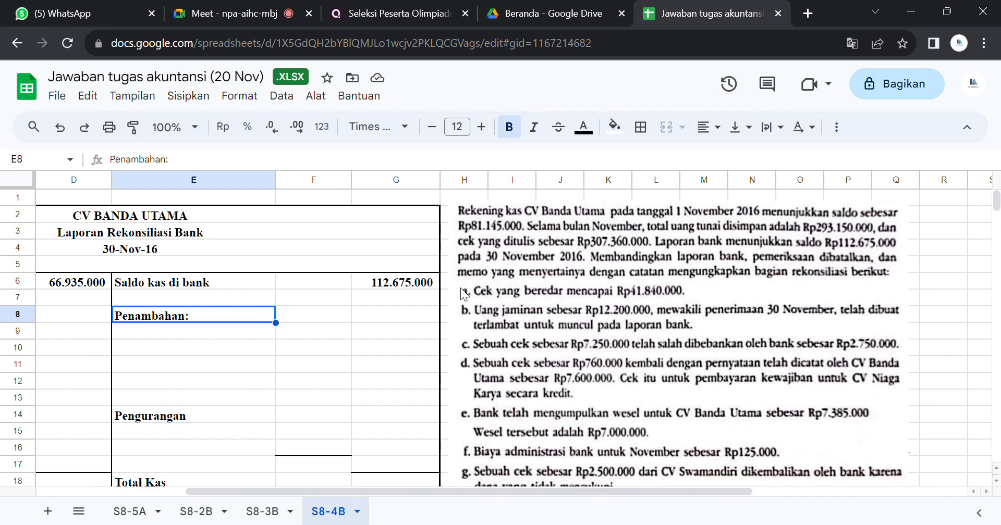
# Step: Reveal the hidden Cek beredar (outstanding check) entry in E15:G15 under Pengurangan by setting its text colour to black
pyautogui.moveTo(483, 496)
pyautogui.mouseDown()
pyautogui.moveTo(415, 491)
pyautogui.moveTo(471, 490)
pyautogui.mouseUp()
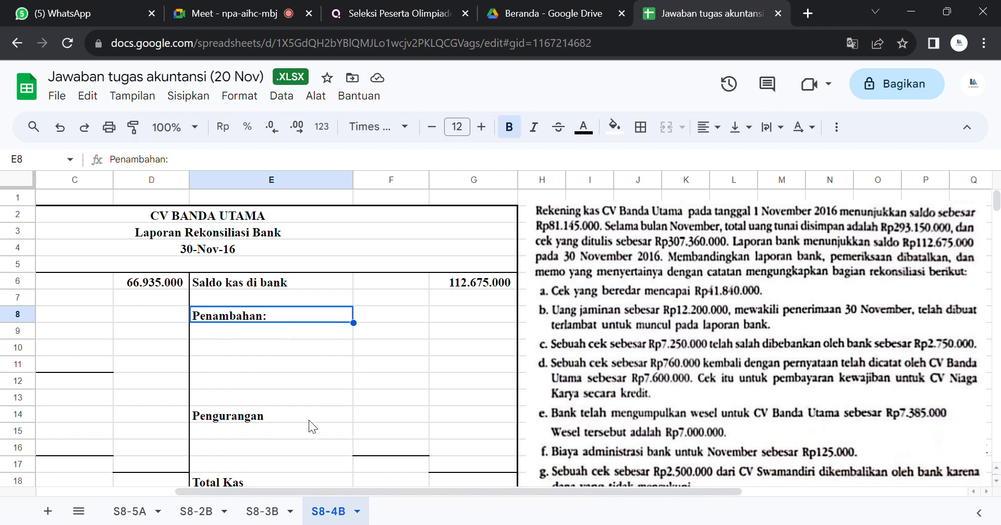
pyautogui.click(295, 430)
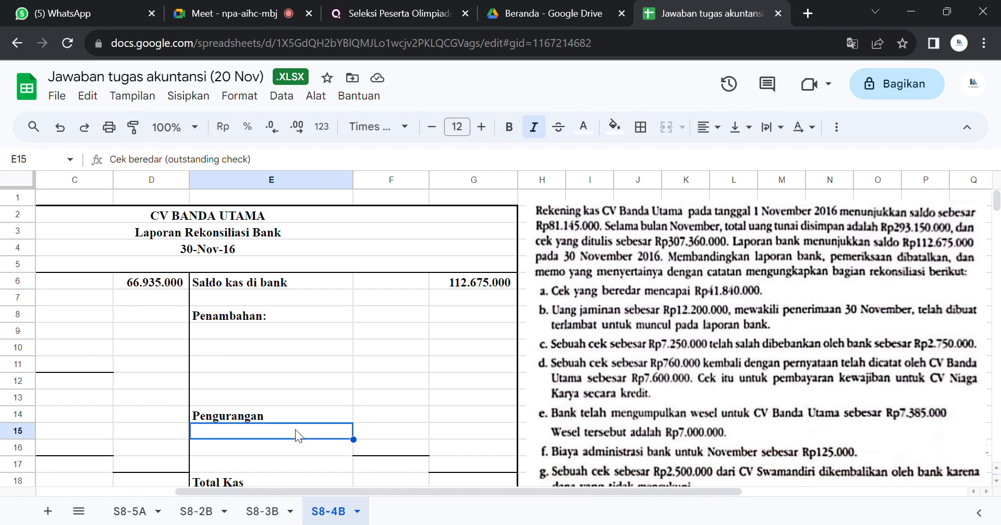
pyautogui.moveTo(317, 429); pyautogui.dragTo(471, 427)
pyautogui.click(583, 127)
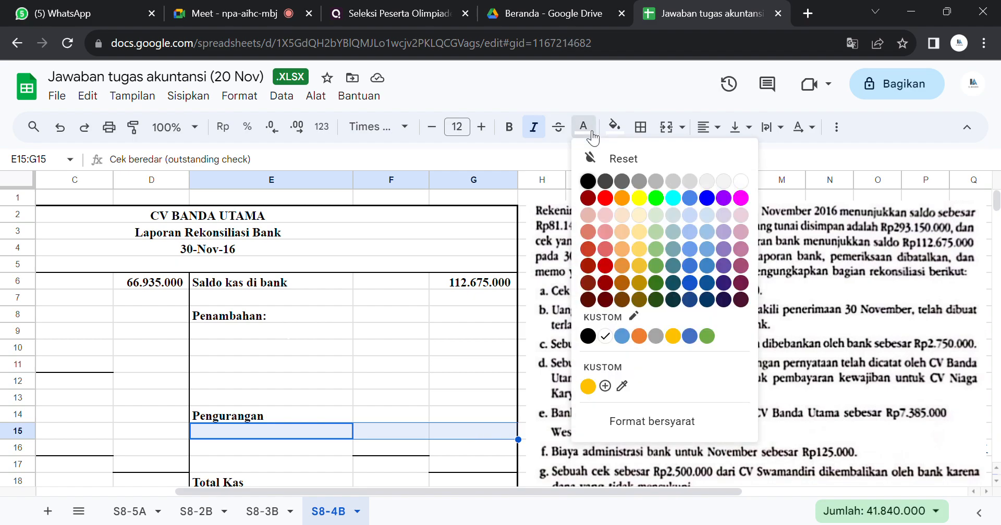
pyautogui.click(588, 181)
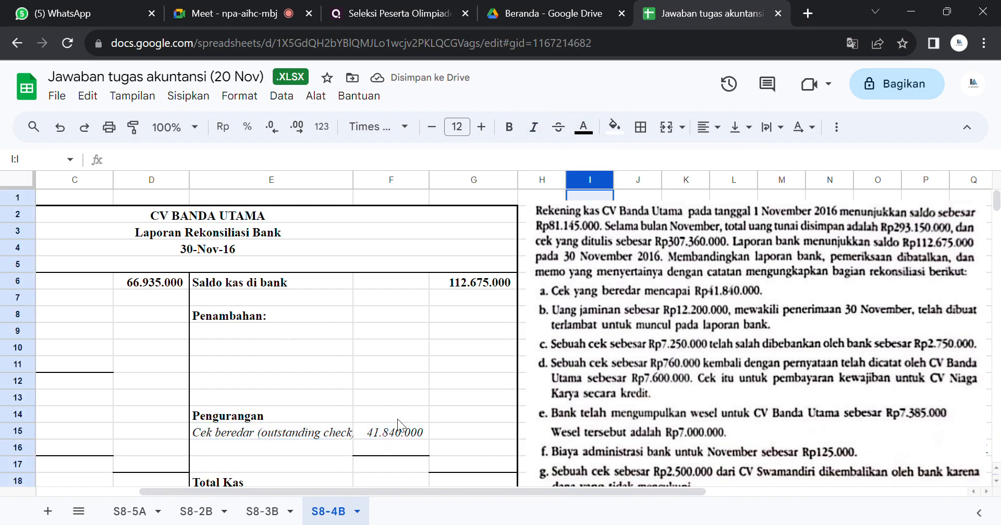
pyautogui.click(391, 434)
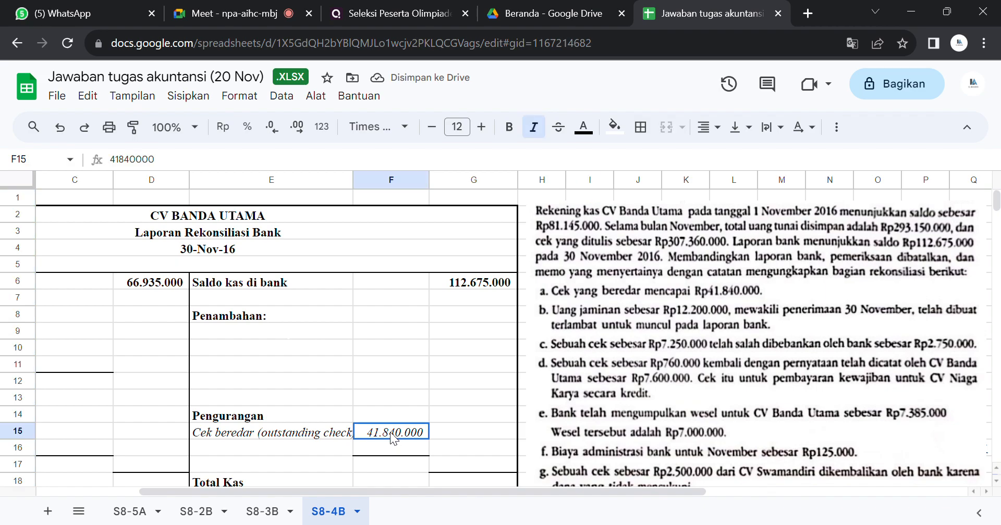
pyautogui.click(455, 428)
pyautogui.press('Right')
pyautogui.press('Right')
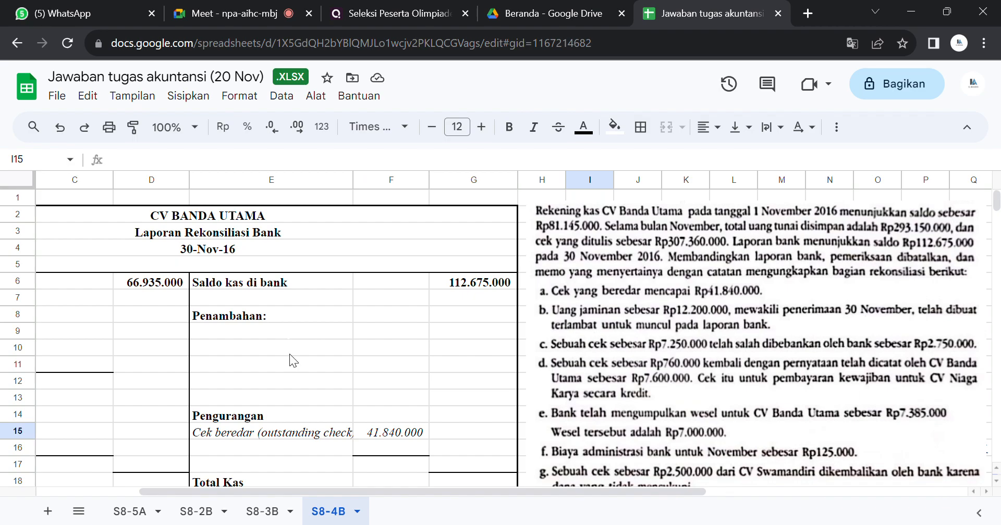
# Step: Reveal the hidden Setoran Dalam Perjalanan entry in E9:G9 under Penambahan by setting its text colour to black
pyautogui.moveTo(269, 333); pyautogui.dragTo(482, 336)
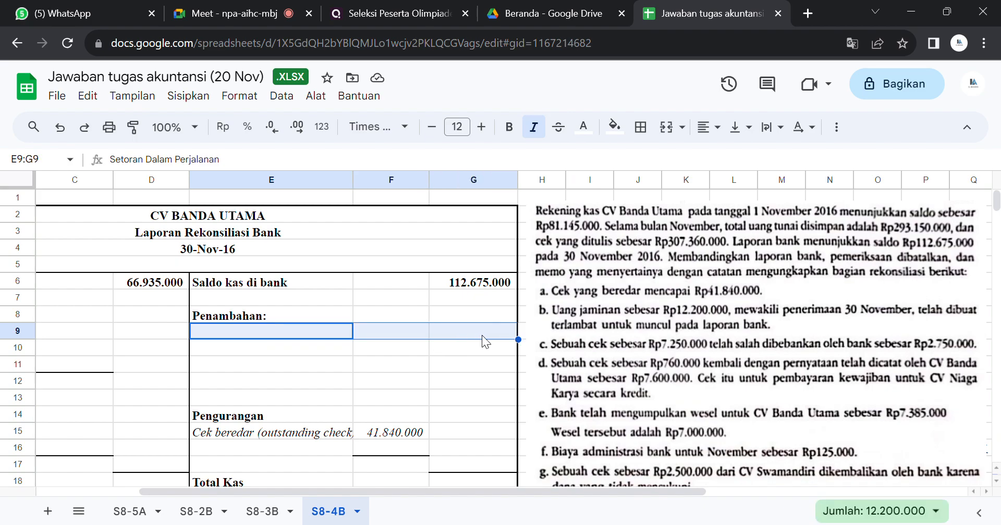
pyautogui.click(589, 145)
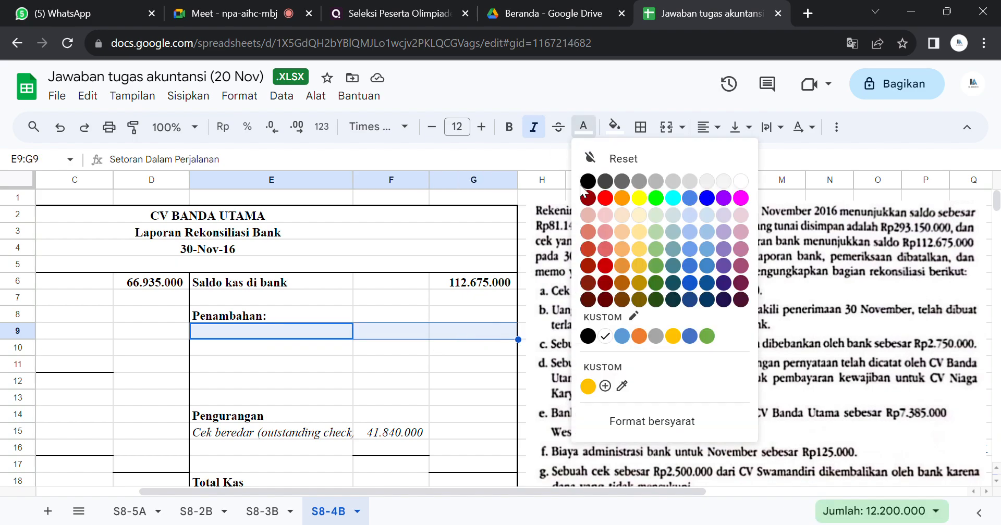
pyautogui.click(590, 185)
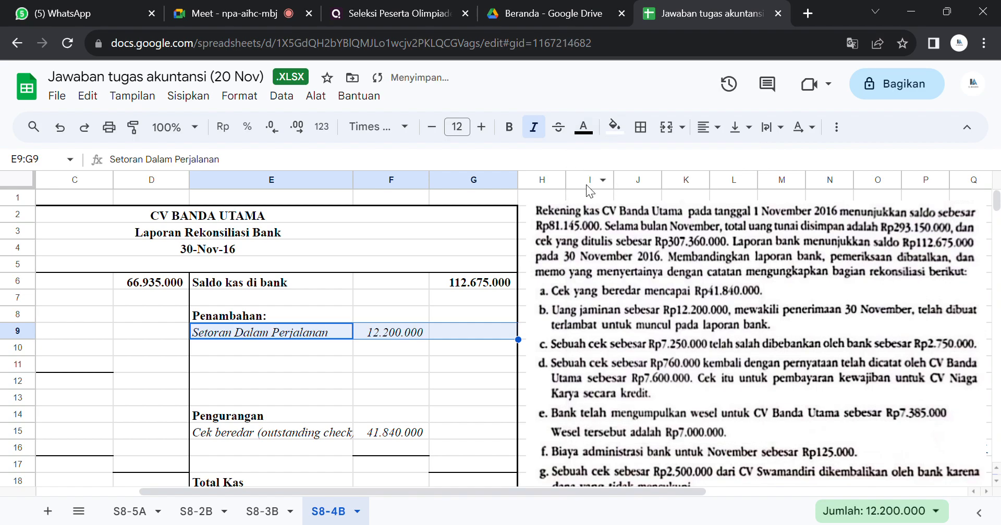
pyautogui.click(275, 342)
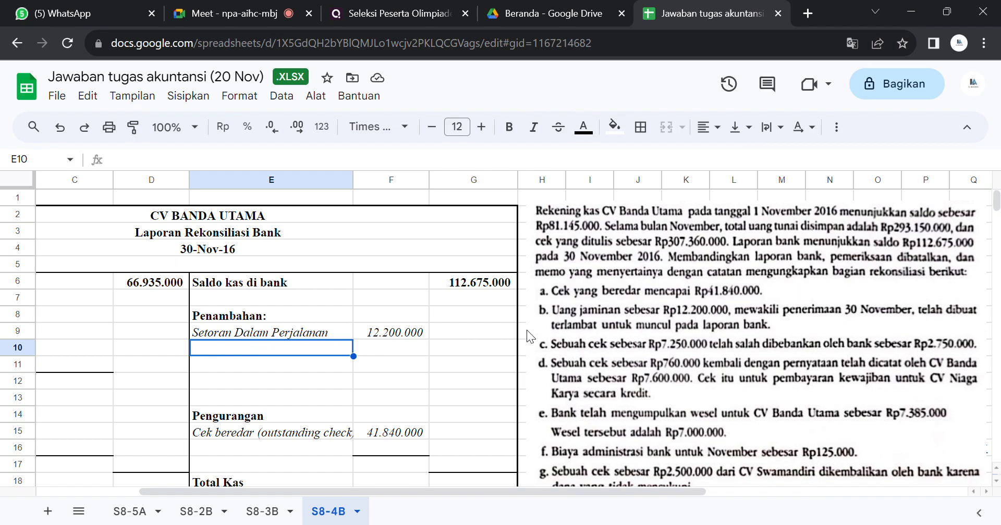
pyautogui.click(515, 321)
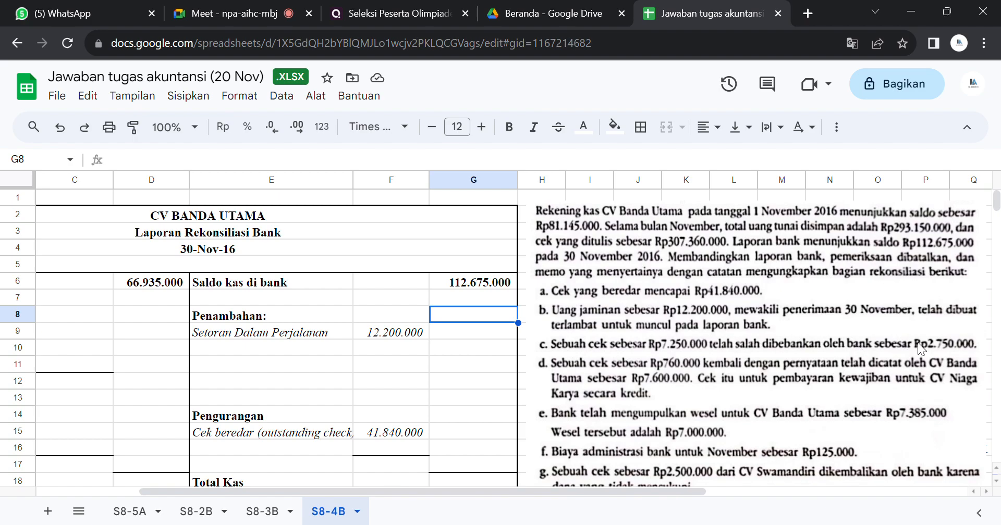
# Step: Shift the problem text image slightly so that it sits flush against the outer edge of column G
pyautogui.click(673, 367)
pyautogui.moveTo(673, 367); pyautogui.dragTo(659, 369)
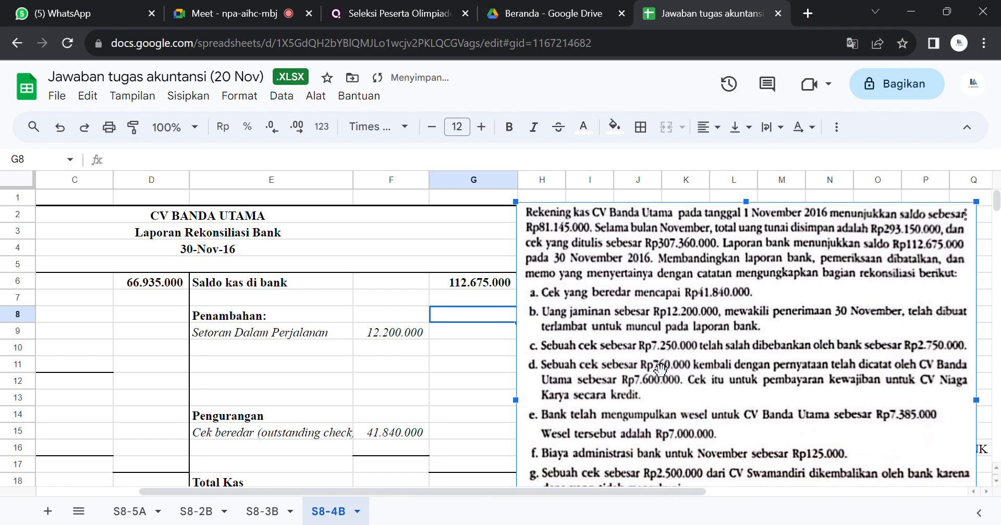
pyautogui.click(450, 349)
pyautogui.press('Down')
pyautogui.press('Down')
pyautogui.press('Down')
pyautogui.press('Down')
pyautogui.press('Down')
pyautogui.press('Down')
pyautogui.press('Down')
pyautogui.press('Down')
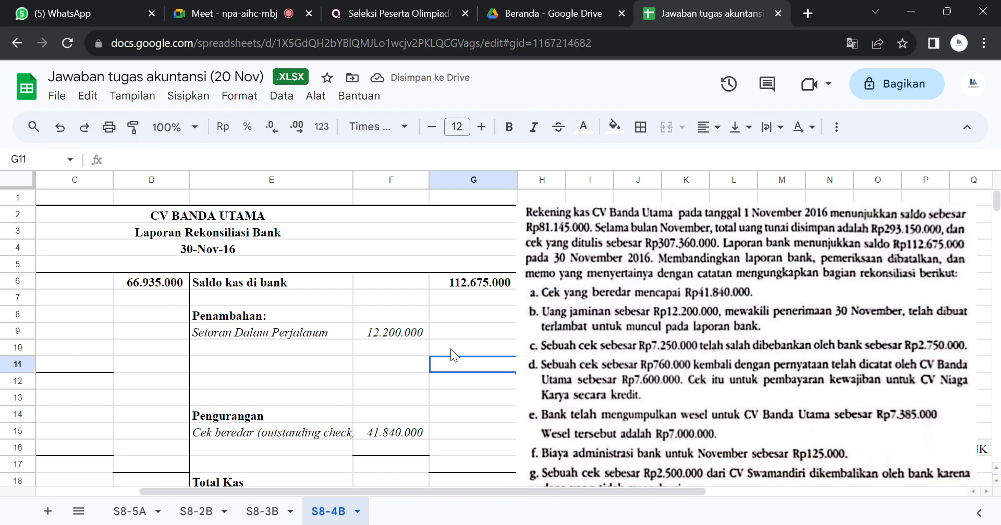
pyautogui.press('Down')
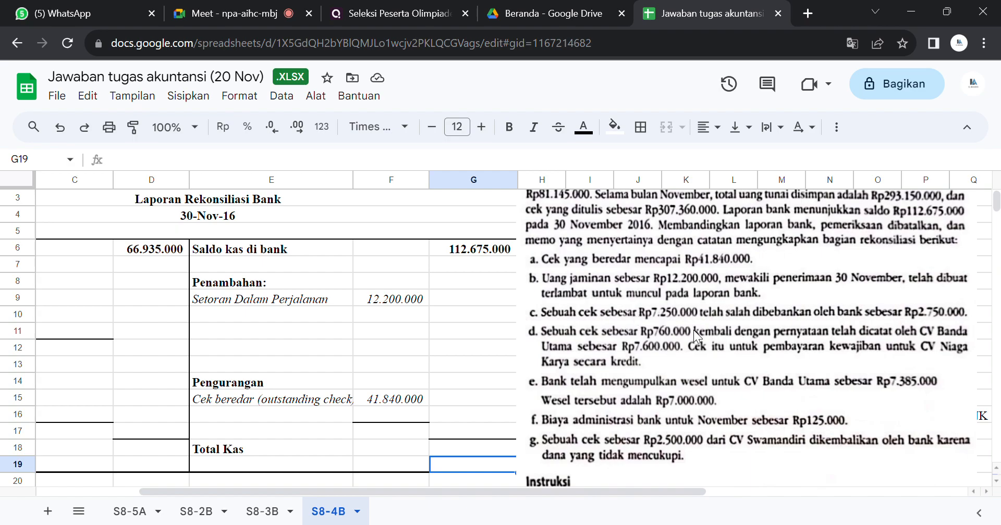
# Step: Reveal the hidden bank-side Koreksi cek amount in F16 and its label in E16 by setting their text colour to black
pyautogui.click(383, 415)
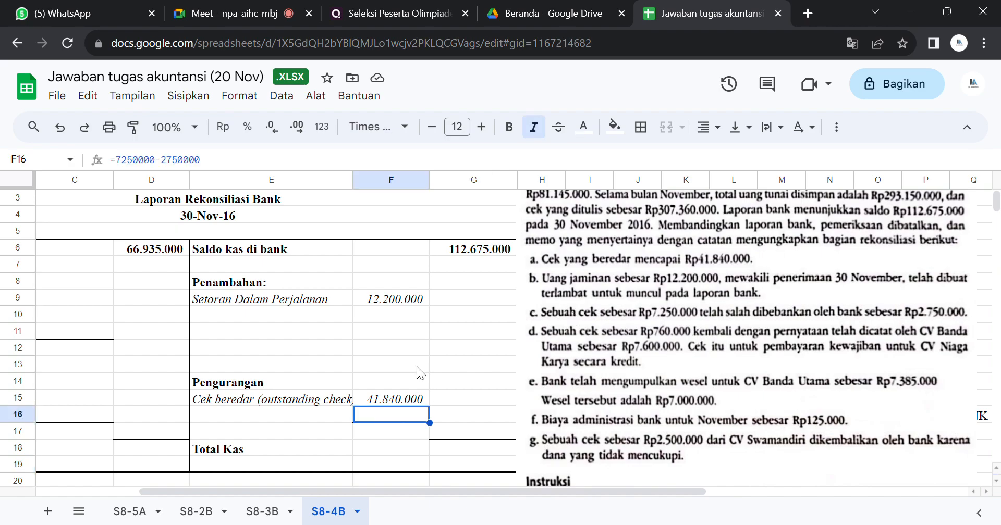
pyautogui.click(583, 127)
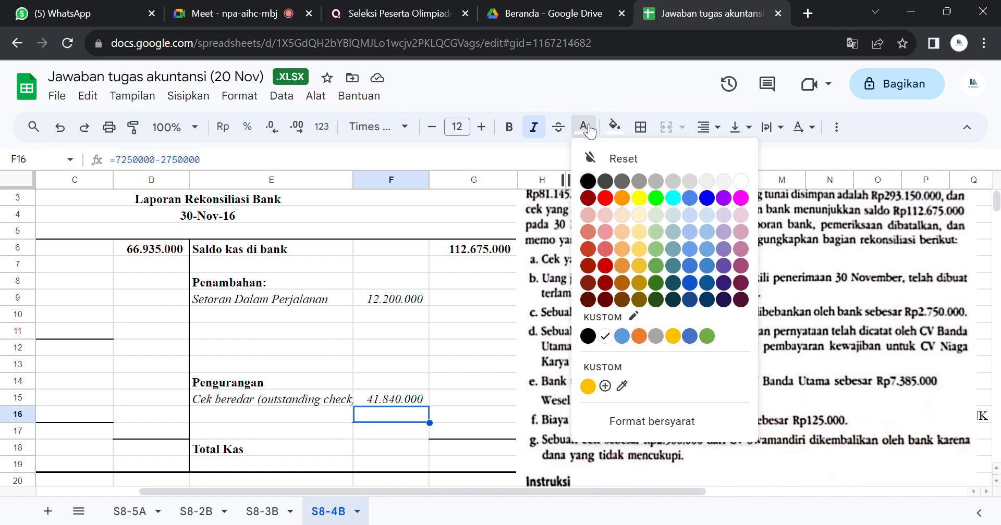
pyautogui.click(587, 181)
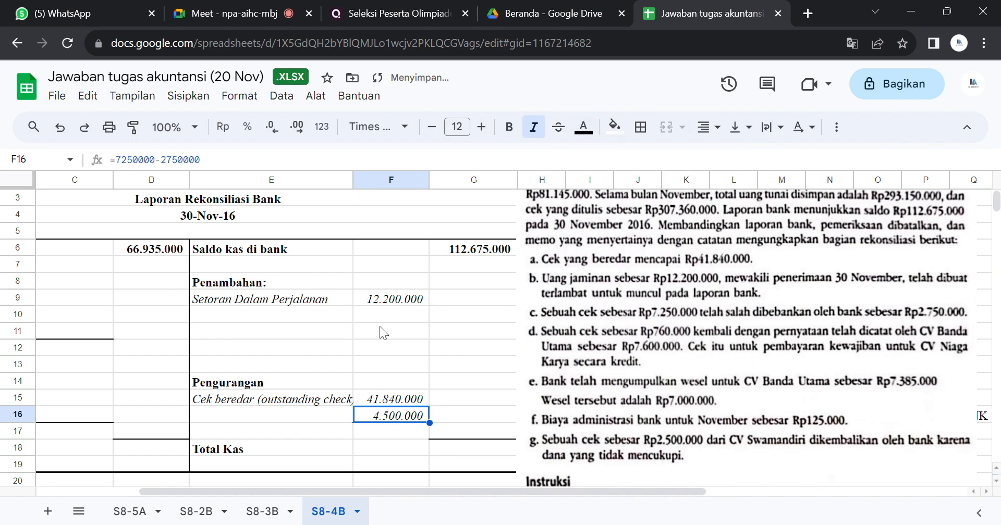
pyautogui.click(316, 412)
pyautogui.click(583, 127)
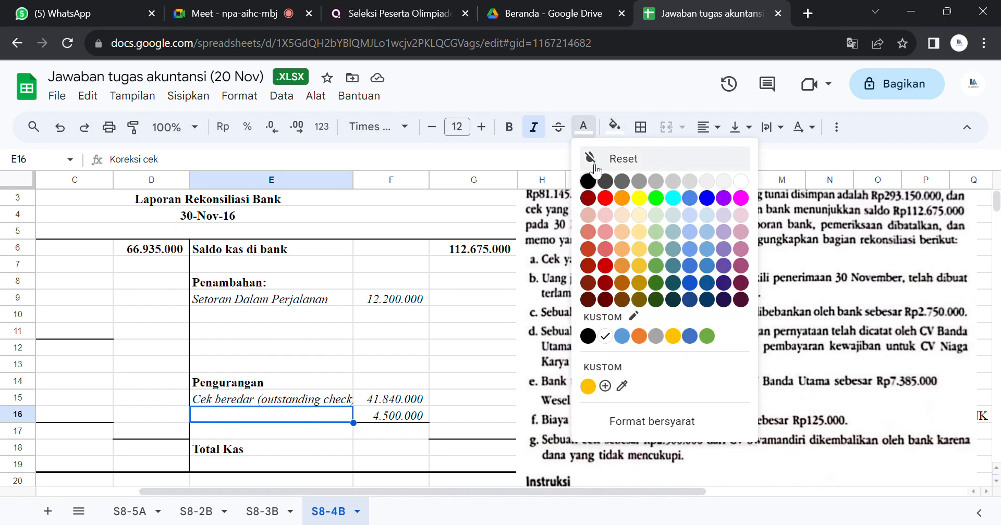
pyautogui.click(595, 166)
pyautogui.click(590, 180)
pyautogui.click(292, 421)
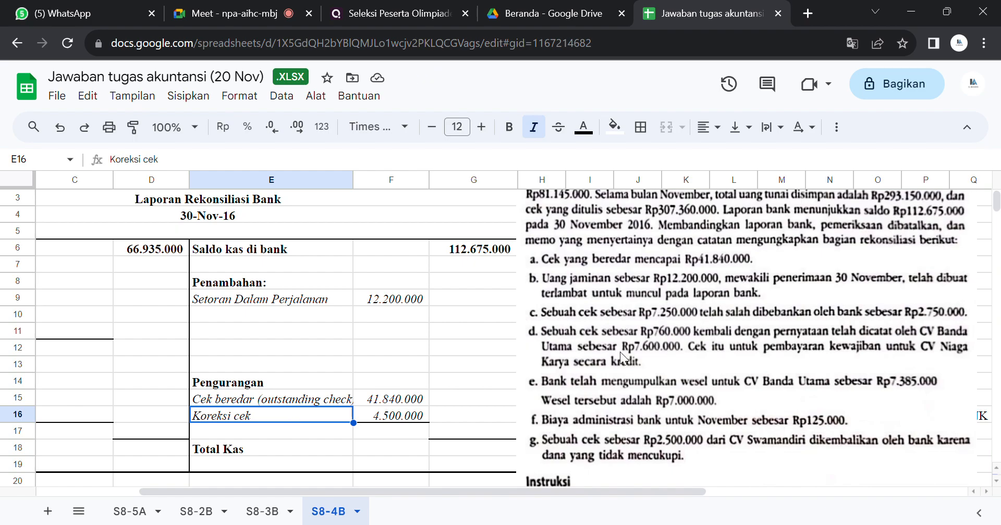
# Step: Examine problem item d and look for its matching hidden entry among rows 9 to 11 of the company-side Penambahan section
pyautogui.click(538, 345)
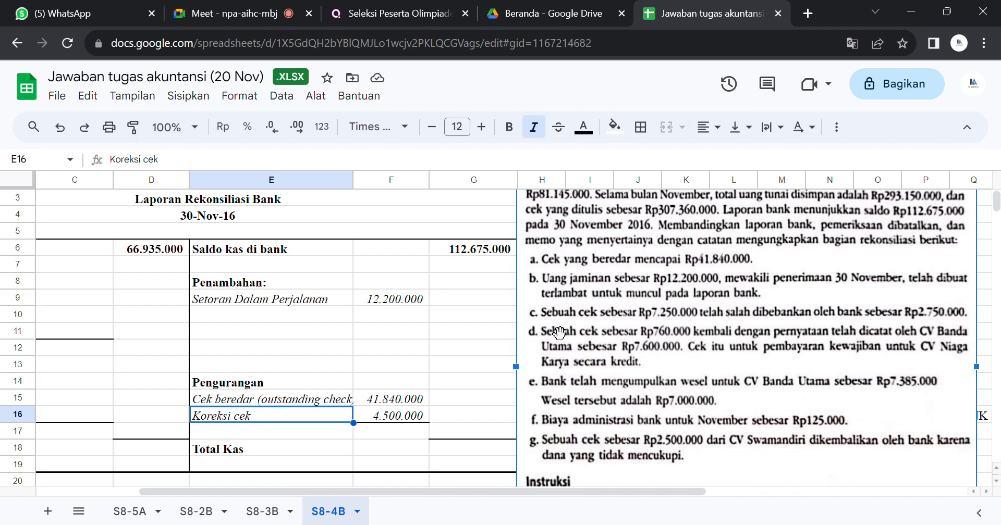
pyautogui.click(364, 348)
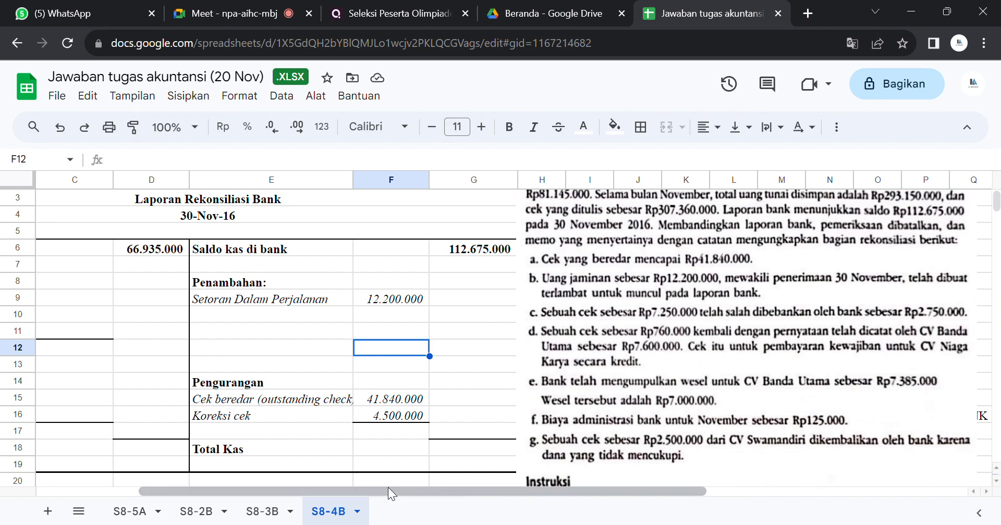
pyautogui.moveTo(387, 489); pyautogui.dragTo(373, 489)
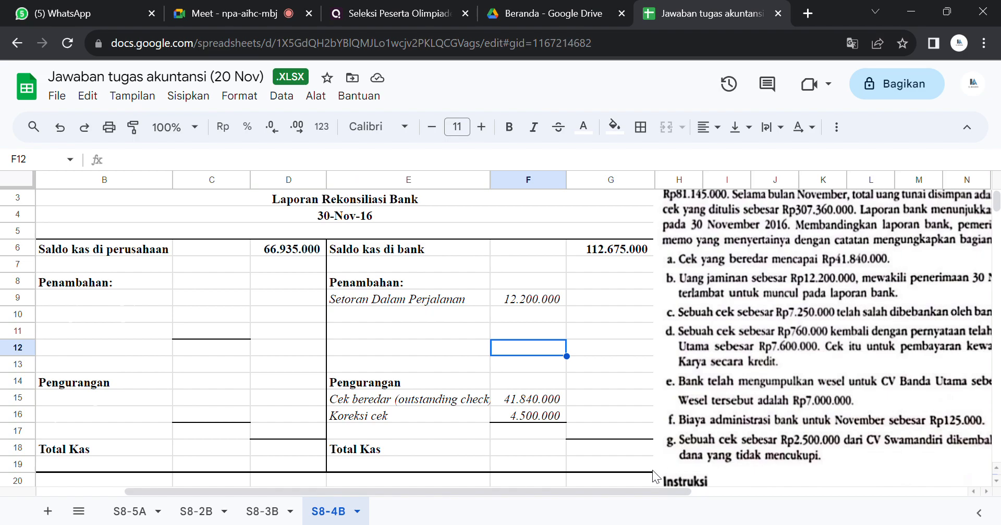
pyautogui.moveTo(636, 488); pyautogui.dragTo(710, 471)
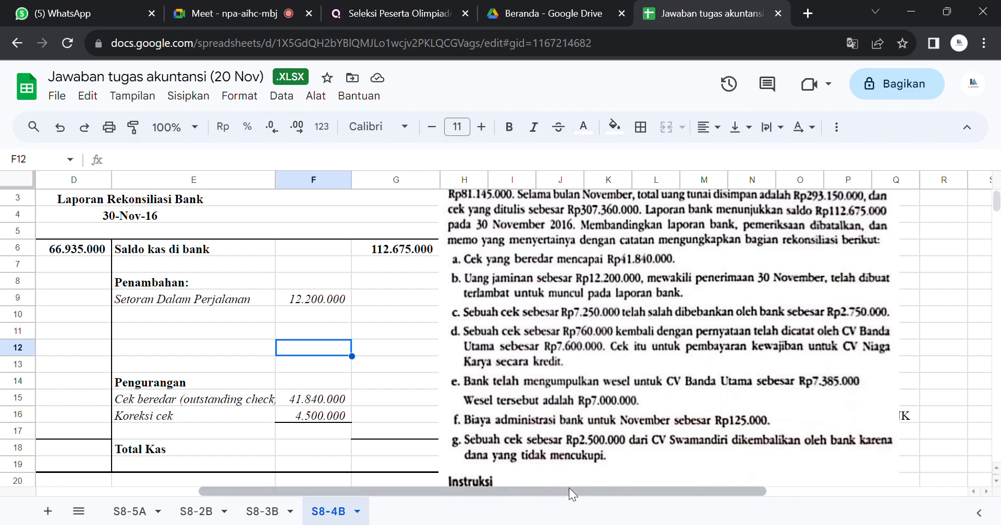
pyautogui.moveTo(567, 495); pyautogui.dragTo(336, 454)
pyautogui.click(200, 292)
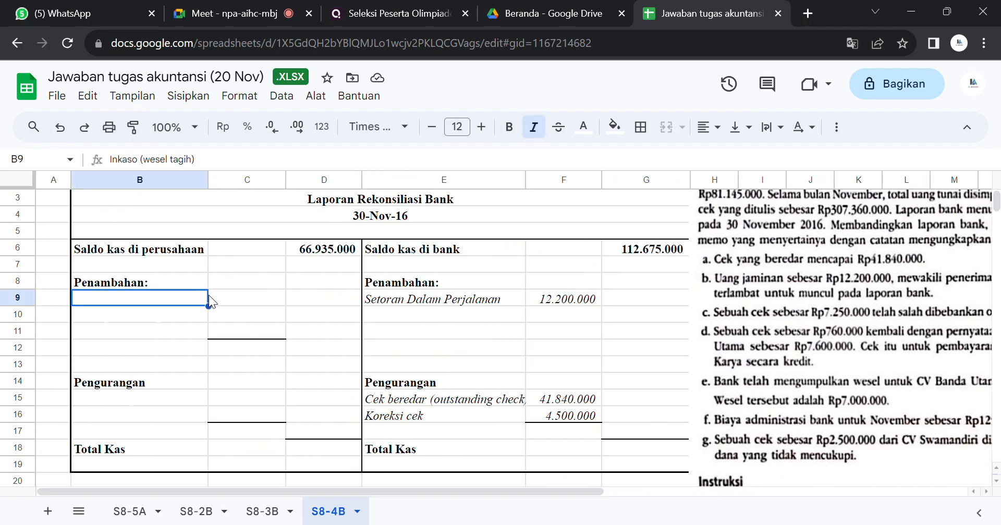
pyautogui.click(235, 298)
pyautogui.moveTo(238, 307)
pyautogui.mouseDown()
pyautogui.moveTo(240, 318)
pyautogui.moveTo(230, 307)
pyautogui.mouseUp()
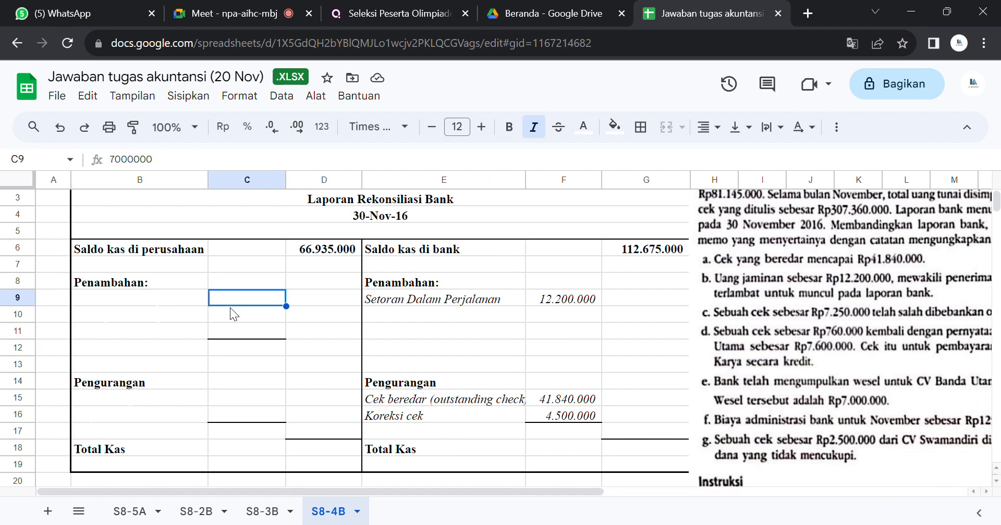
pyautogui.click(235, 315)
pyautogui.click(200, 332)
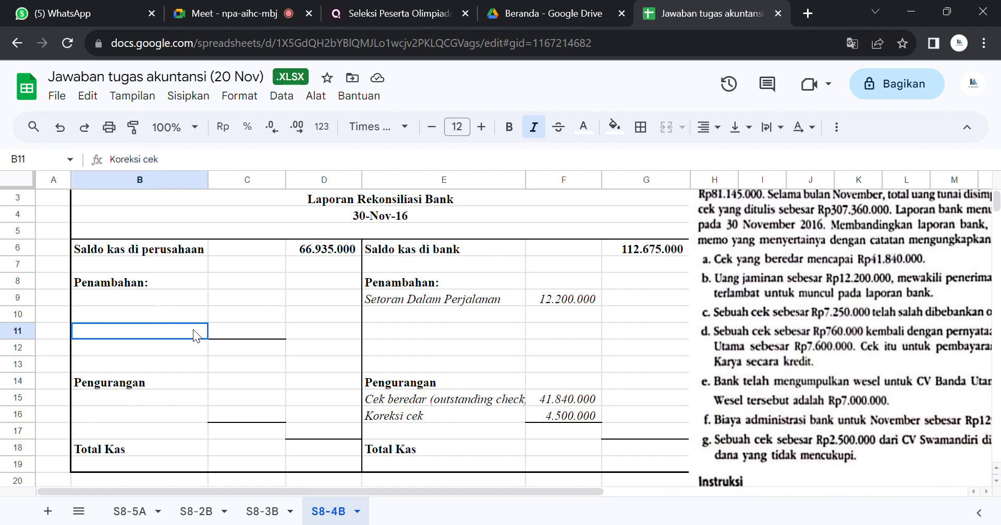
# Step: Reveal the hidden company-side Koreksi cek entry in B11:C11 under Penambahan by setting its text colour to black
pyautogui.click(232, 330)
pyautogui.moveTo(232, 329)
pyautogui.mouseDown()
pyautogui.moveTo(145, 321)
pyautogui.moveTo(249, 328)
pyautogui.mouseUp()
pyautogui.click(176, 327)
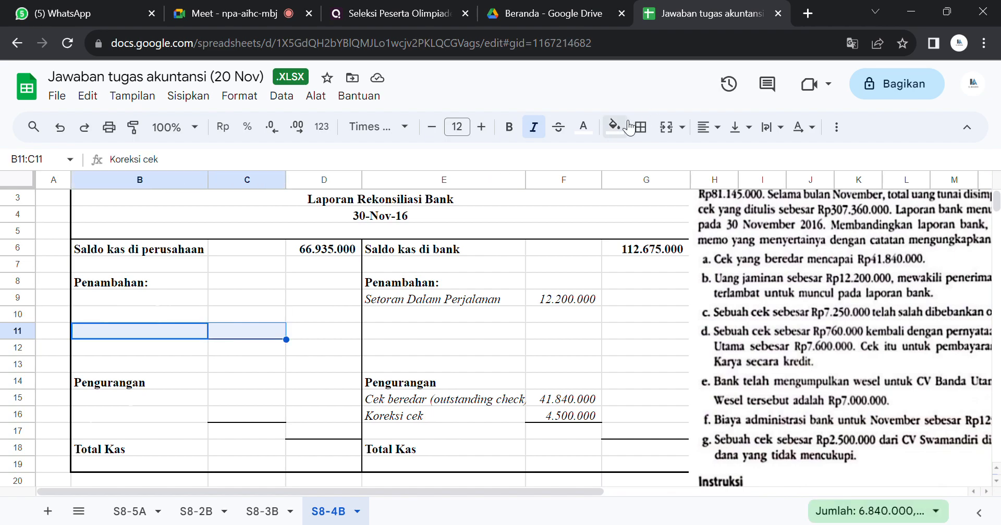
pyautogui.click(583, 127)
pyautogui.click(592, 181)
pyautogui.click(593, 181)
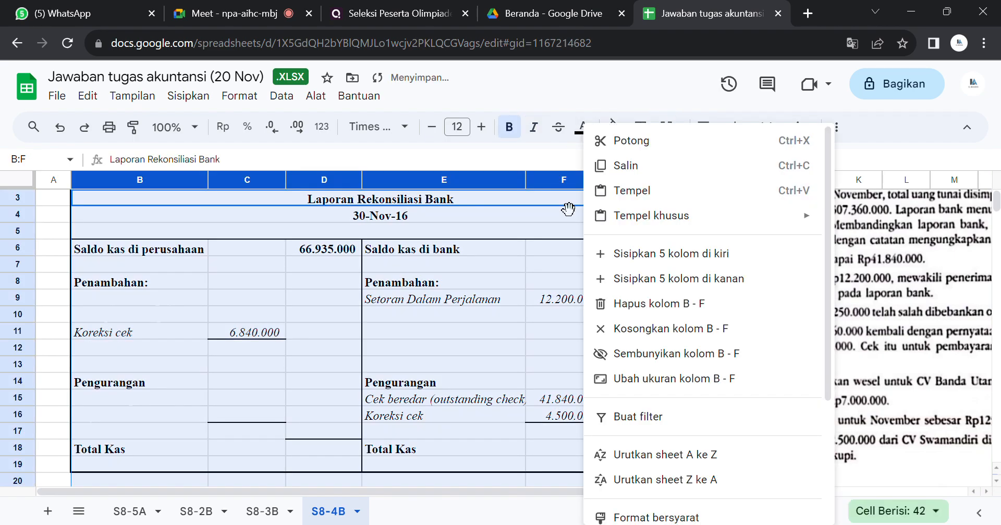
pyautogui.click(443, 371)
pyautogui.click(593, 333)
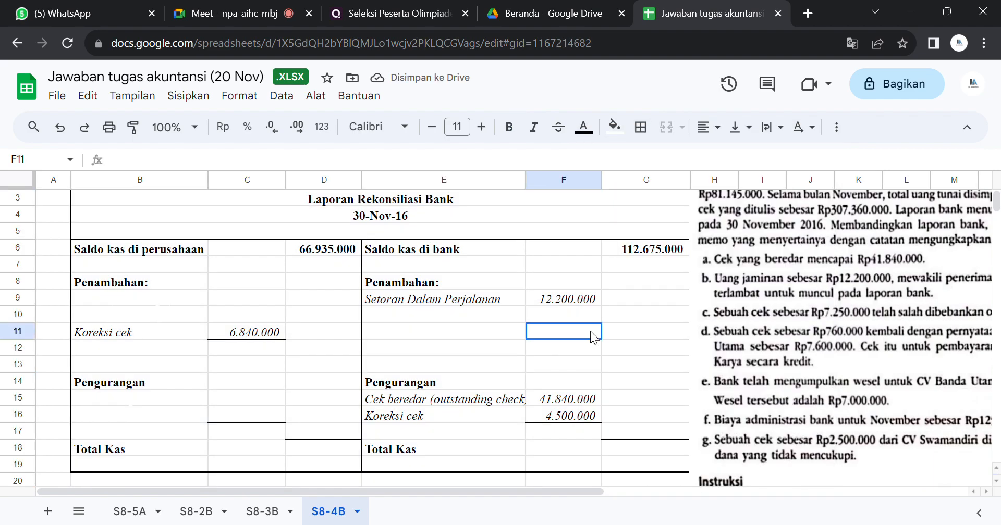
# Step: Read problem item e and reveal the matching Inkaso and Pendapatan bunga wesel entries in B9:C10 by setting their text colour to black
pyautogui.moveTo(583, 488); pyautogui.dragTo(764, 480)
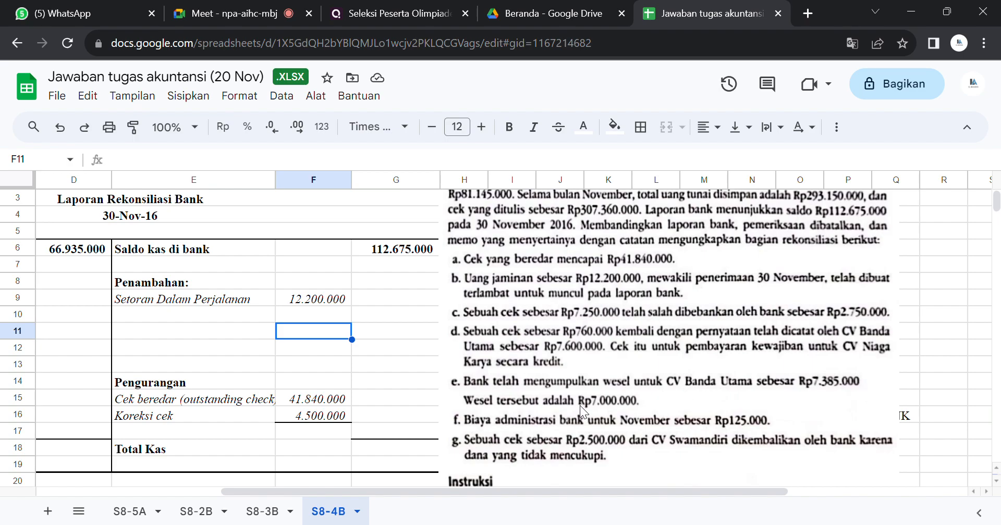
pyautogui.moveTo(501, 493); pyautogui.dragTo(289, 483)
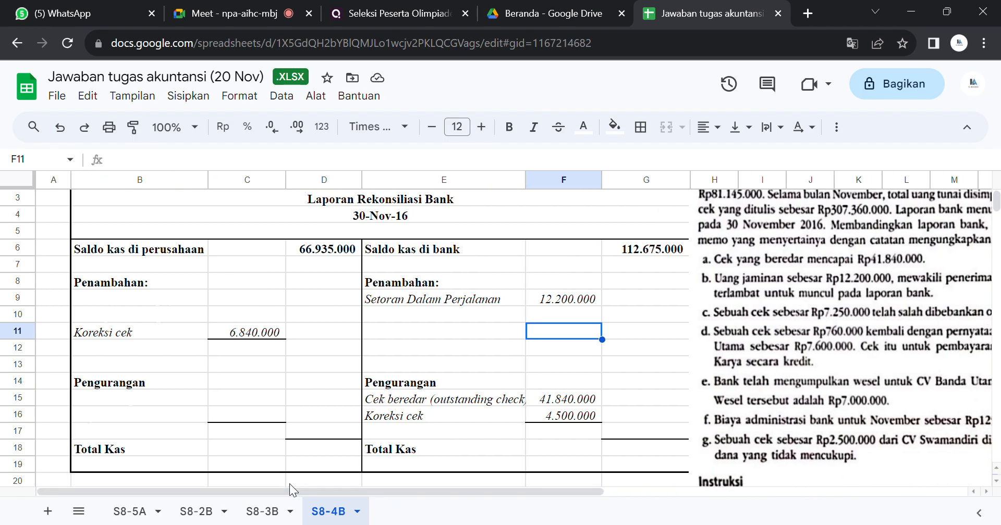
pyautogui.moveTo(177, 301); pyautogui.dragTo(244, 313)
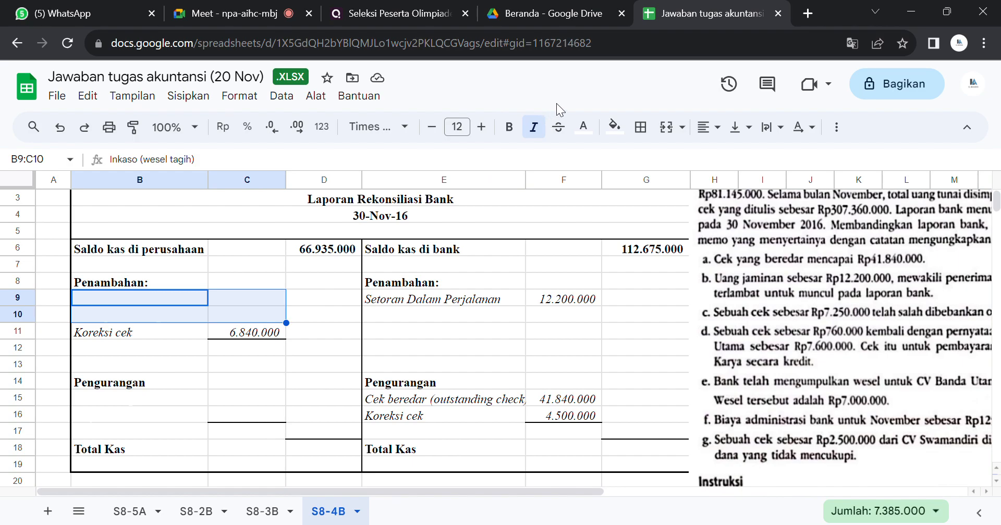
pyautogui.click(583, 130)
pyautogui.click(590, 180)
pyautogui.click(593, 180)
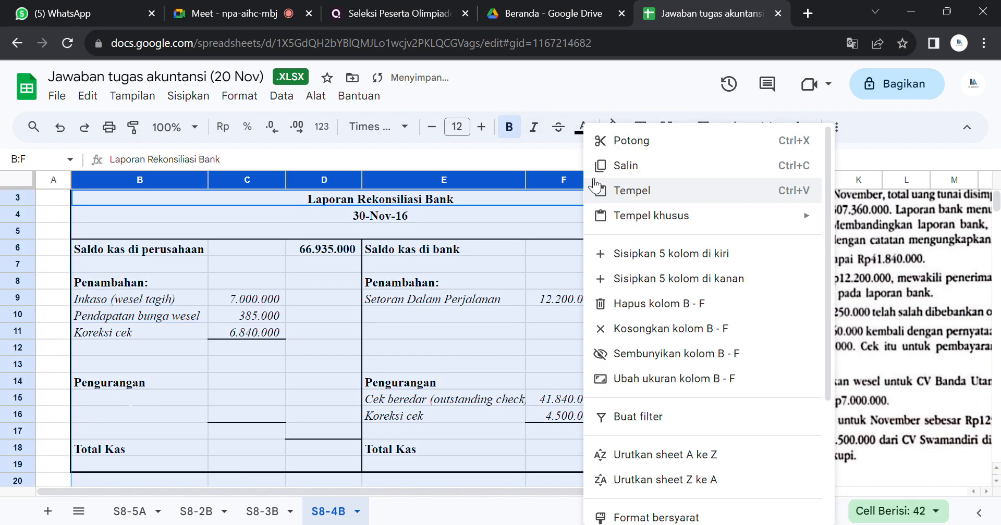
pyautogui.click(305, 304)
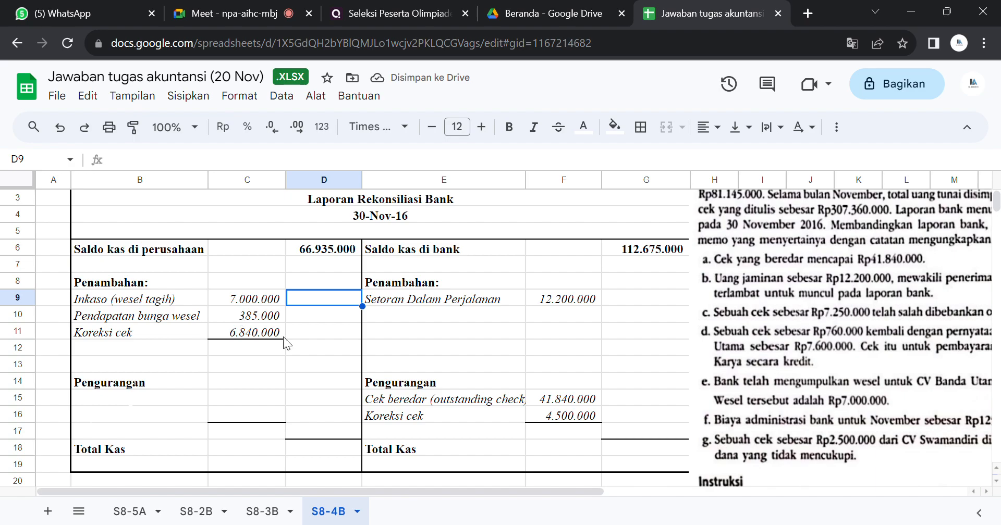
# Step: Read problem item f and reveal the matching Biaya administrasi Bank entry in B16:C16 by setting its text colour to black
pyautogui.click(269, 318)
pyautogui.moveTo(482, 489); pyautogui.dragTo(666, 477)
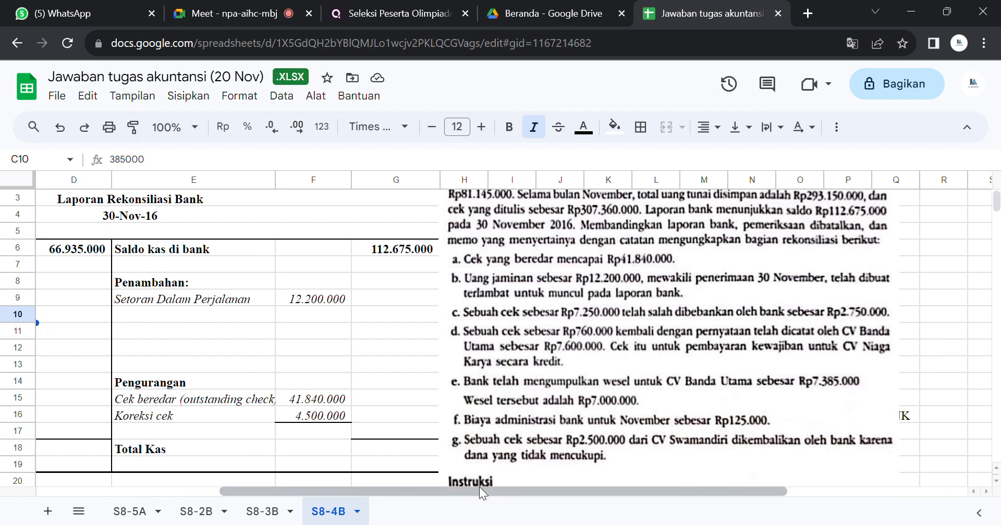
pyautogui.moveTo(479, 491); pyautogui.dragTo(465, 510)
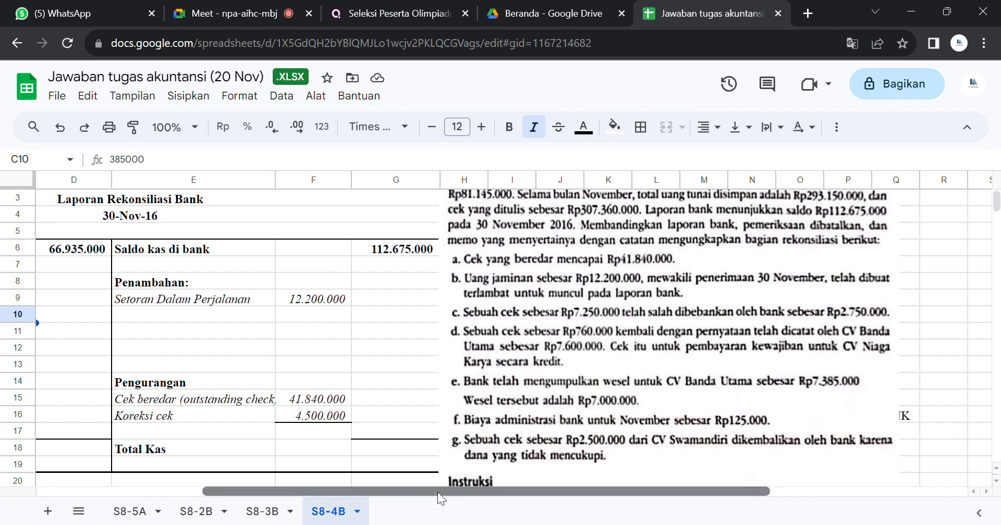
pyautogui.moveTo(437, 492); pyautogui.dragTo(240, 488)
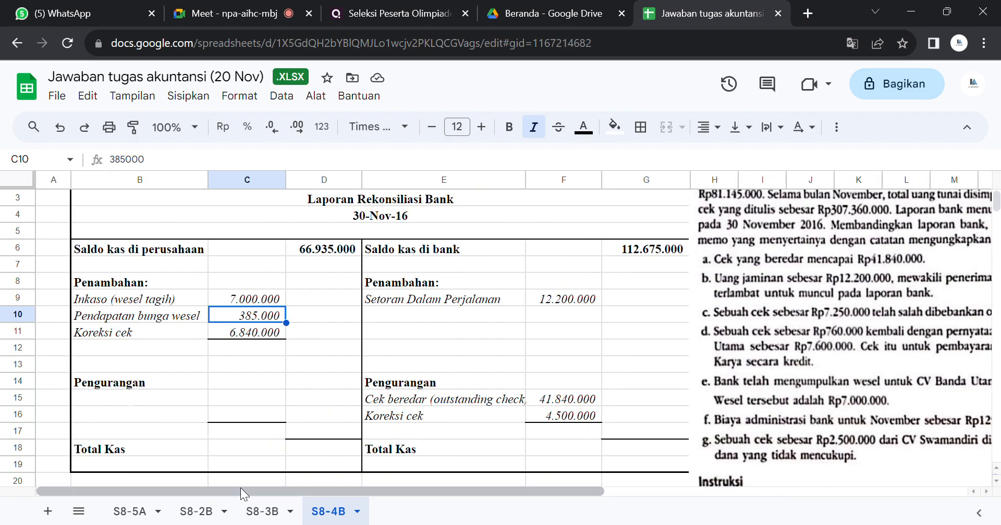
pyautogui.moveTo(182, 401); pyautogui.dragTo(222, 400)
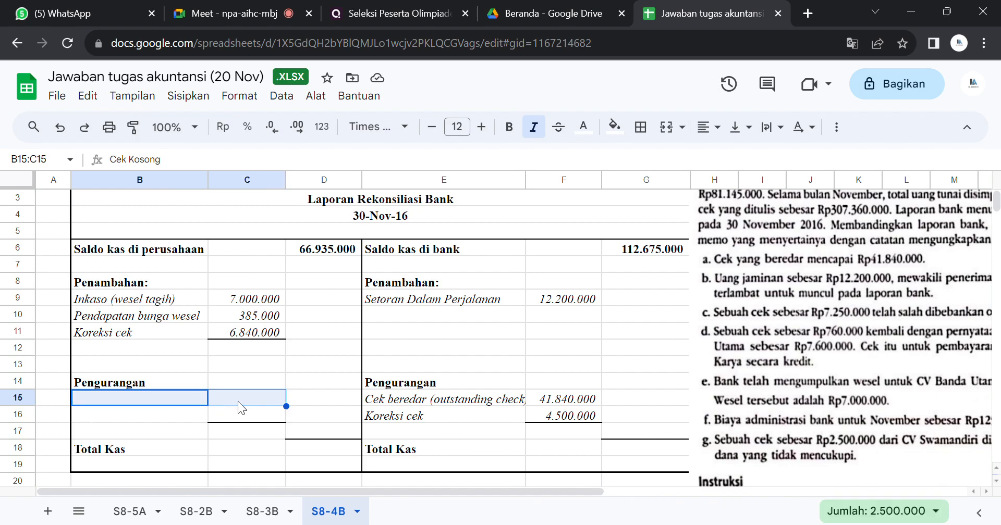
pyautogui.moveTo(159, 415); pyautogui.dragTo(247, 416)
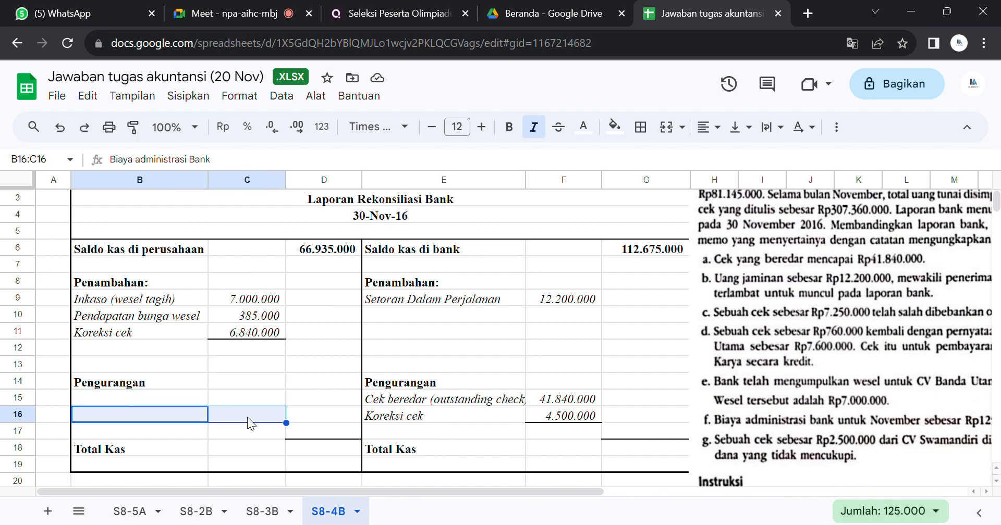
pyautogui.click(583, 127)
pyautogui.click(586, 177)
pyautogui.click(591, 180)
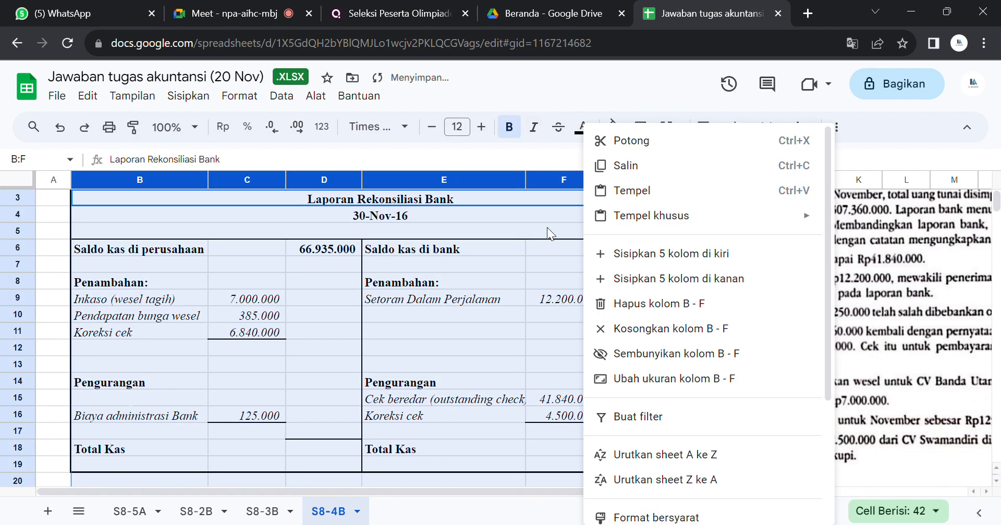
pyautogui.click(298, 402)
# Step: Read problem item g and reveal the matching Cek Kosong entry in B15:C15 by setting its text colour to black
pyautogui.moveTo(440, 490); pyautogui.dragTo(702, 468)
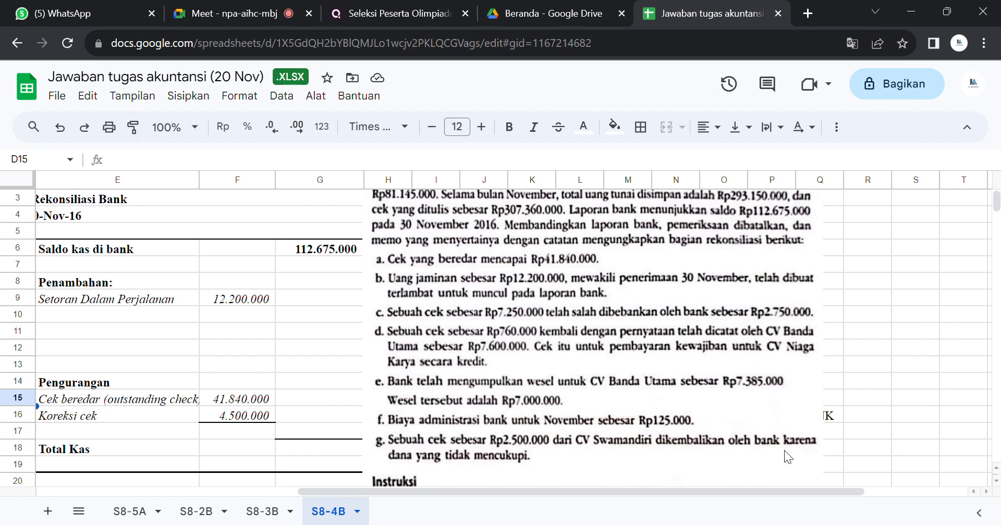
pyautogui.click(831, 414)
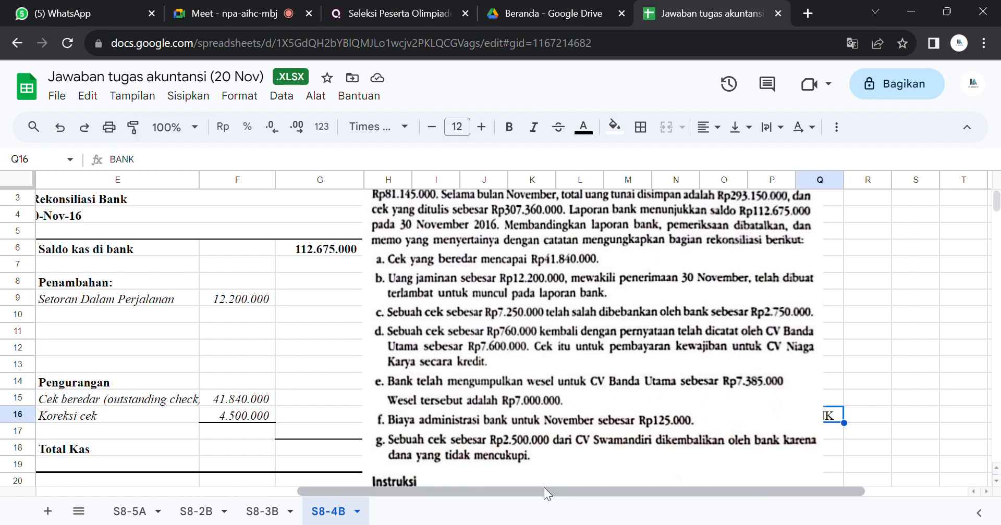
pyautogui.moveTo(397, 492); pyautogui.dragTo(120, 483)
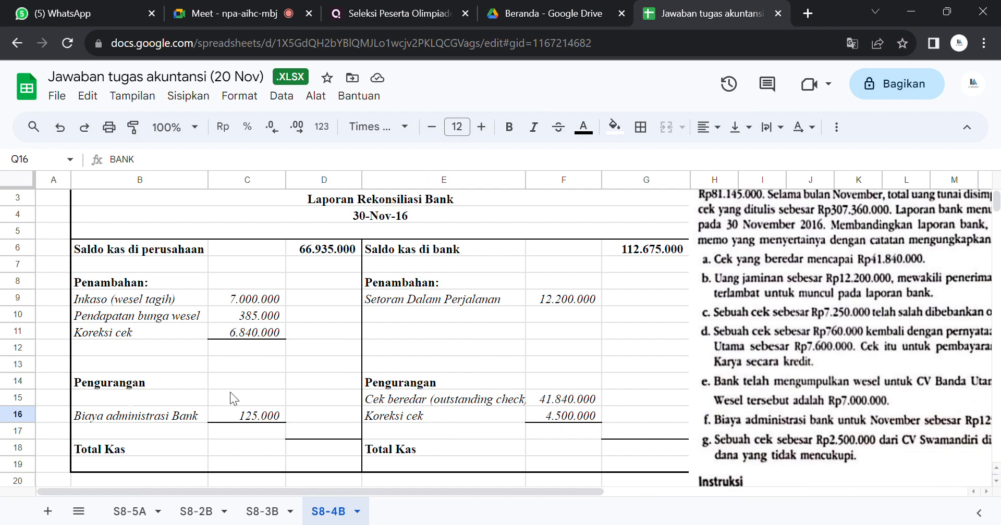
pyautogui.click(184, 405)
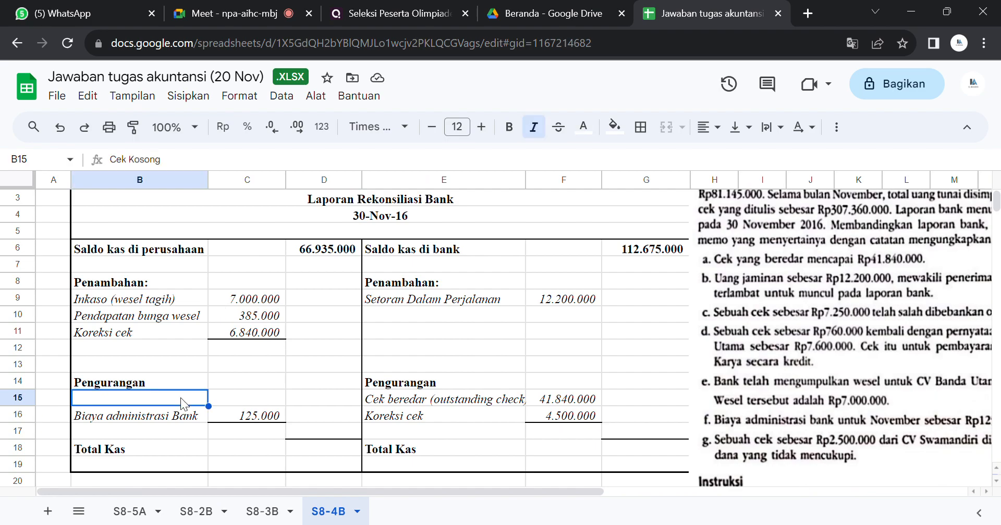
pyautogui.moveTo(184, 404); pyautogui.dragTo(248, 403)
pyautogui.click(590, 128)
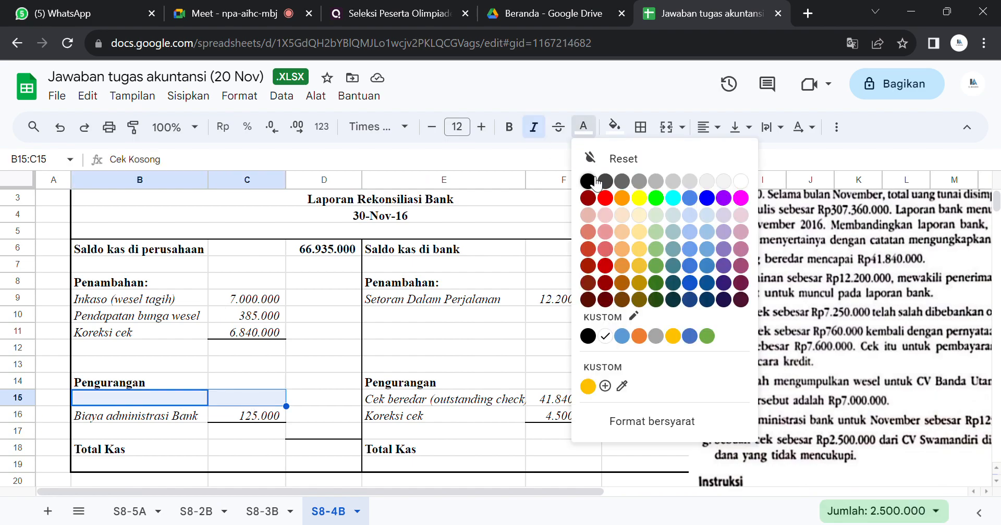
pyautogui.click(589, 179)
pyautogui.click(592, 180)
pyautogui.click(422, 420)
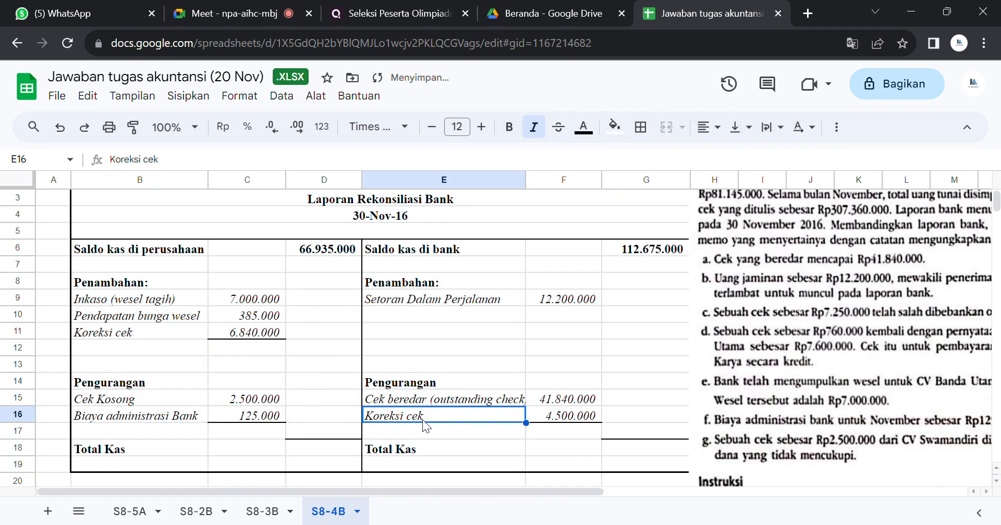
# Step: Reveal the hidden subtotals and Total Kas amounts on both sides of the reconciliation by setting the report body's text colour to black
pyautogui.moveTo(559, 492)
pyautogui.mouseDown()
pyautogui.moveTo(721, 486)
pyautogui.moveTo(558, 487)
pyautogui.mouseUp()
pyautogui.moveTo(158, 252); pyautogui.dragTo(683, 463)
pyautogui.click(583, 127)
pyautogui.click(594, 183)
pyautogui.click(591, 179)
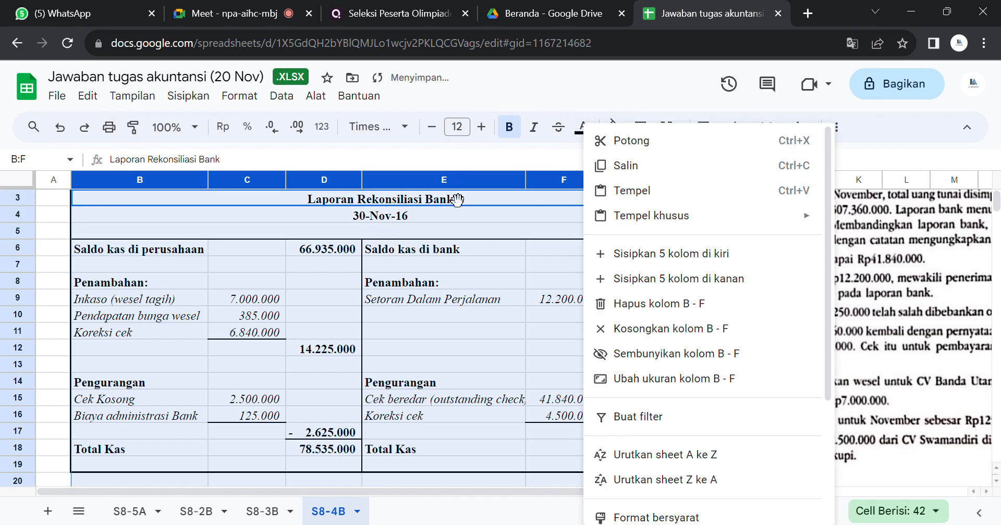
pyautogui.click(284, 315)
# Step: Inspect the company-side formulas for the Penambahan subtotal in D12, the Pengurangan subtotal in D17 and Total Kas in D18
pyautogui.click(304, 354)
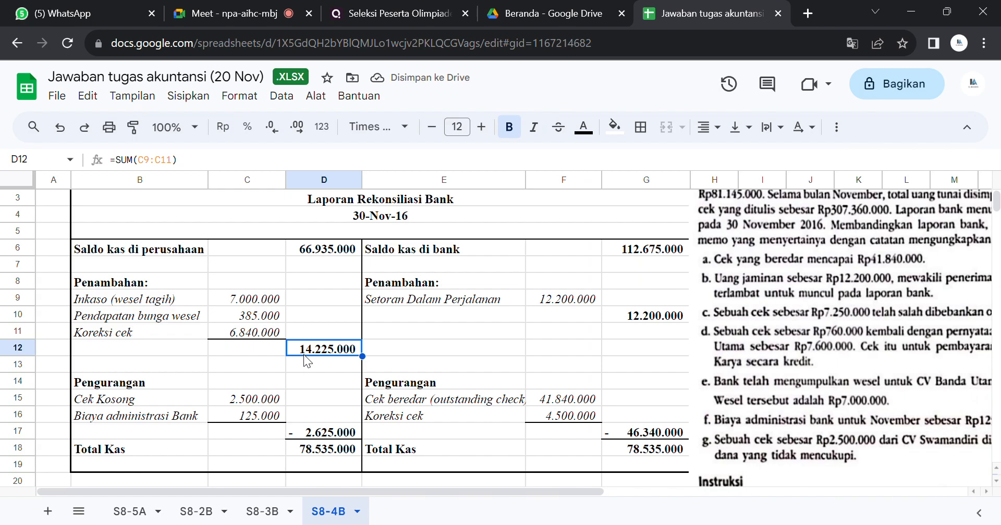
pyautogui.click(305, 436)
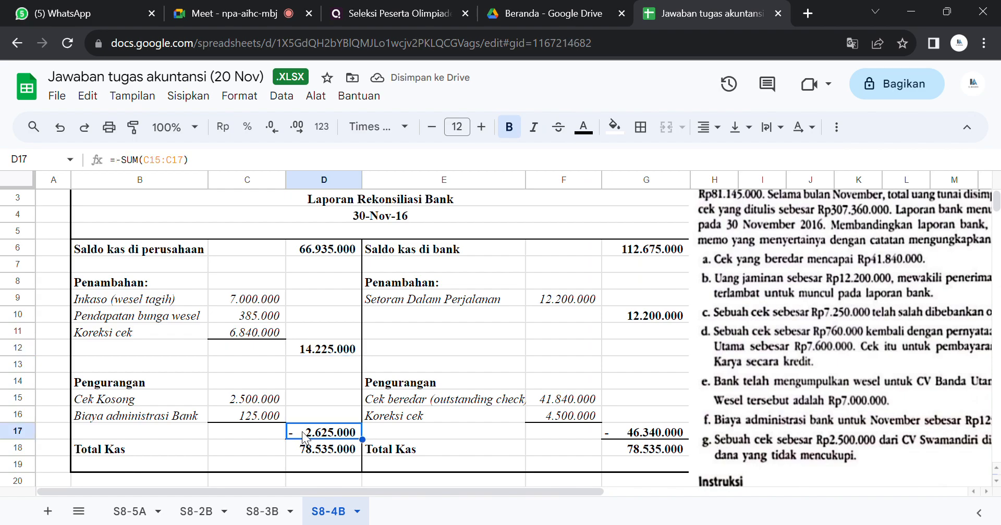
pyautogui.click(352, 454)
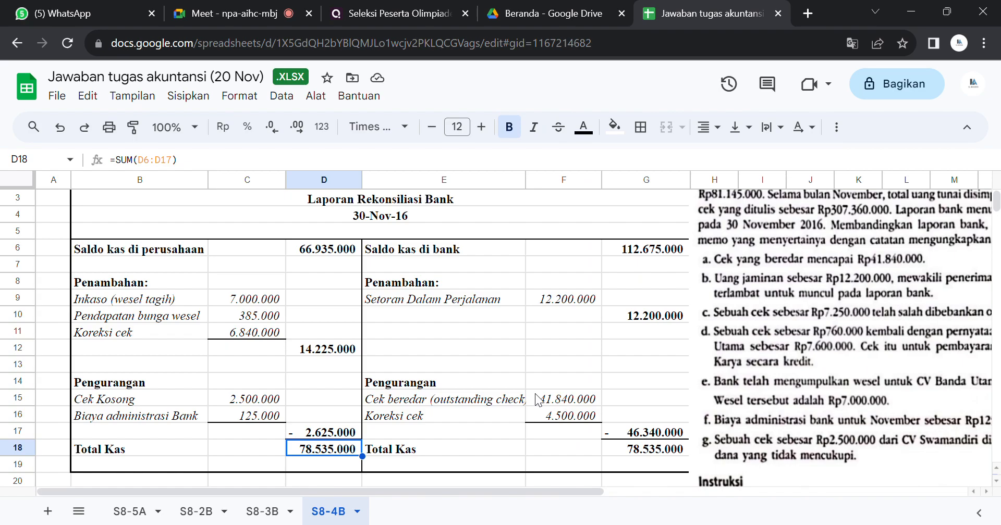
# Step: Compare the instruction 2 journal entries in B22:B29 with the company-side Penambahan and Pengurangan items of the reconciliation
pyautogui.press('Down')
pyautogui.press('Down')
pyautogui.press('Down')
pyautogui.press('Down')
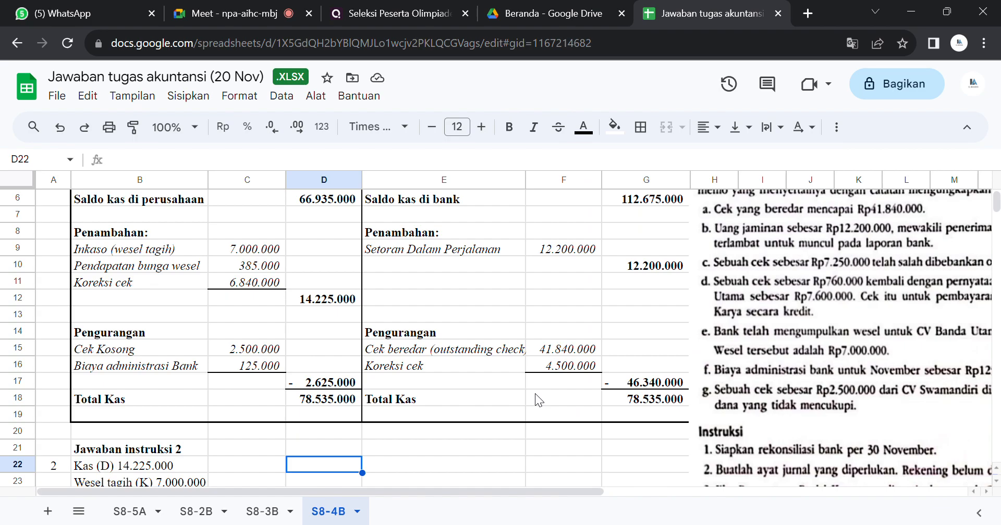
pyautogui.press('Down')
pyautogui.press('Down')
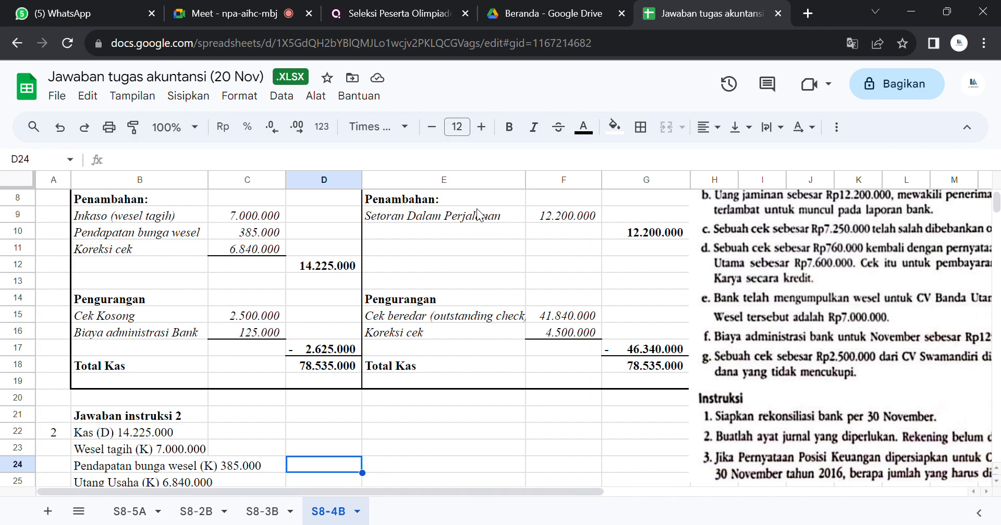
pyautogui.click(328, 266)
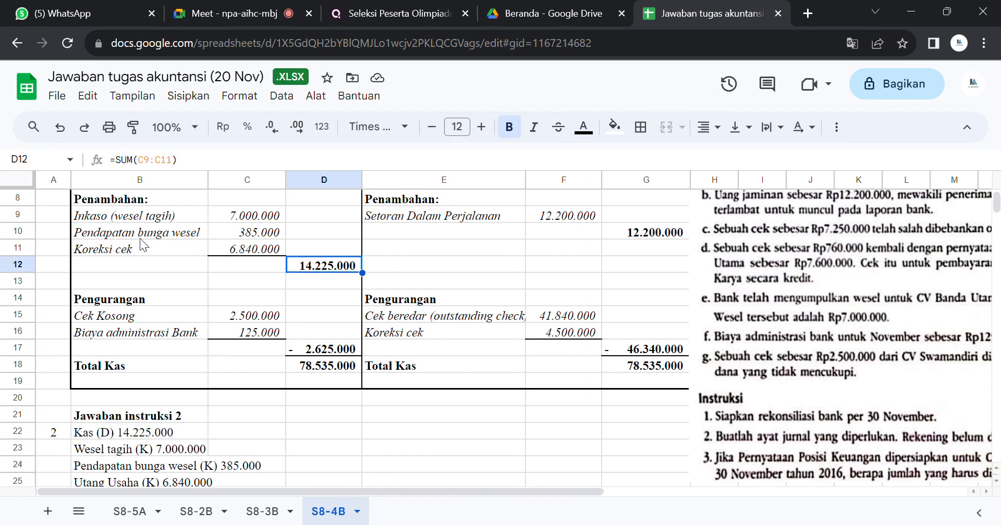
pyautogui.click(95, 437)
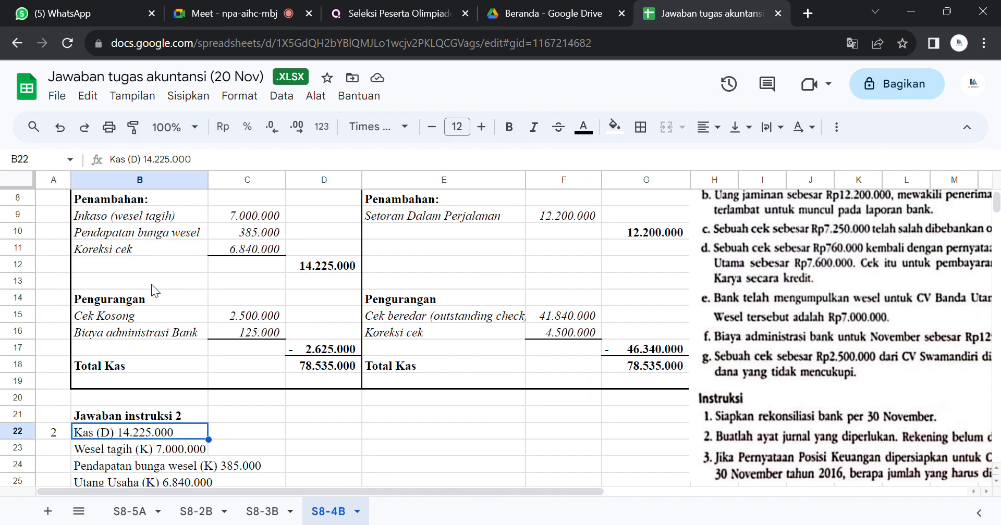
pyautogui.moveTo(155, 215); pyautogui.dragTo(149, 247)
pyautogui.moveTo(137, 449); pyautogui.dragTo(141, 482)
pyautogui.scroll(-2, 156, 448)
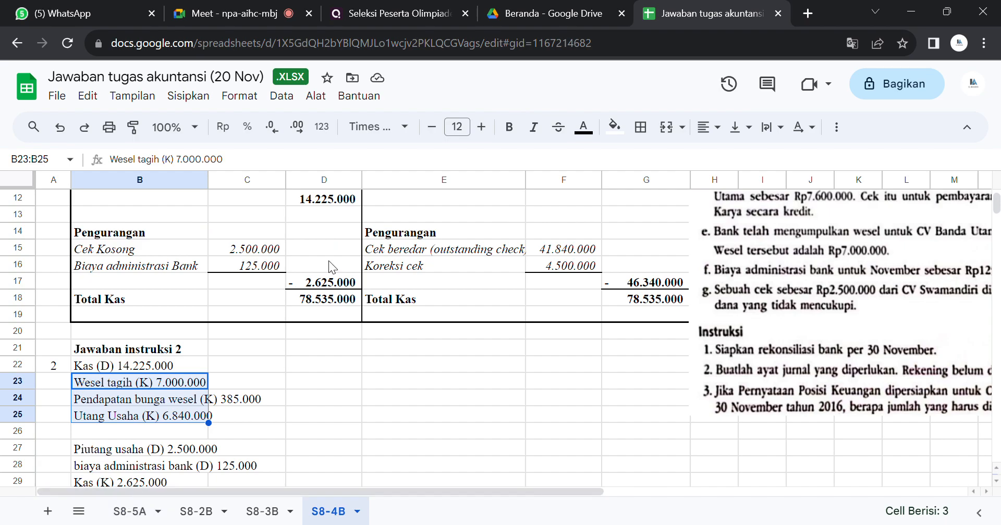
pyautogui.click(129, 448)
pyautogui.moveTo(129, 448); pyautogui.dragTo(131, 466)
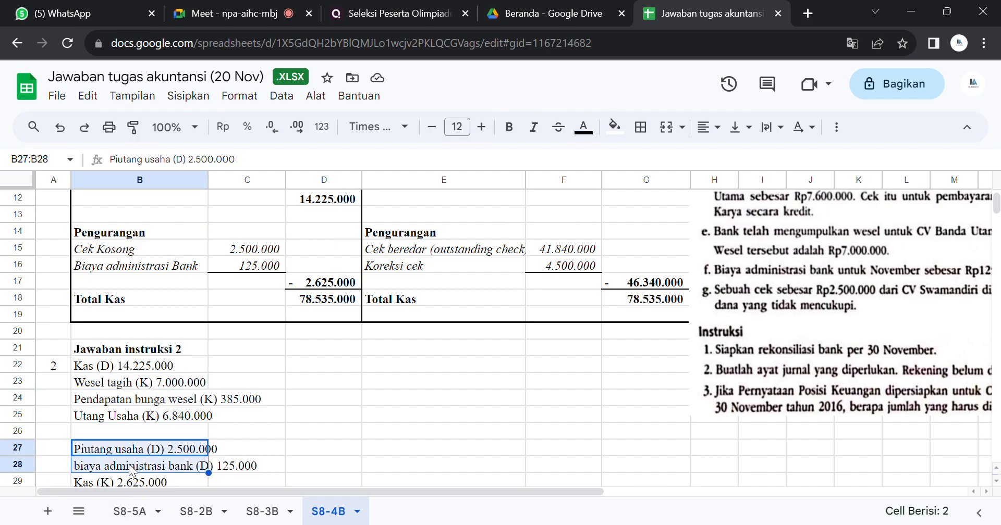
pyautogui.click(385, 384)
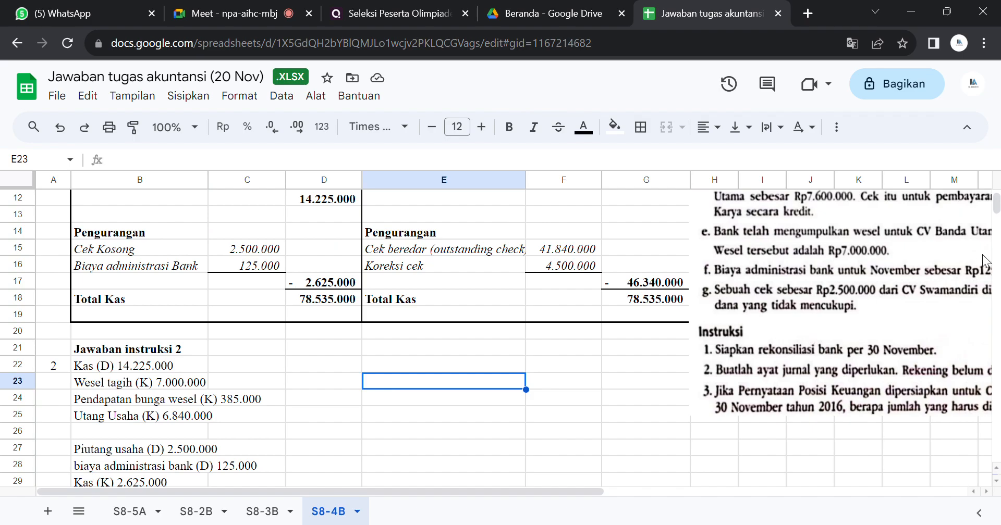
# Step: Read the instruction 3 answer in rows 31 and 32, and return to the reconciliation report
pyautogui.moveTo(594, 491)
pyautogui.mouseDown()
pyautogui.moveTo(744, 475)
pyautogui.moveTo(597, 490)
pyautogui.mouseUp()
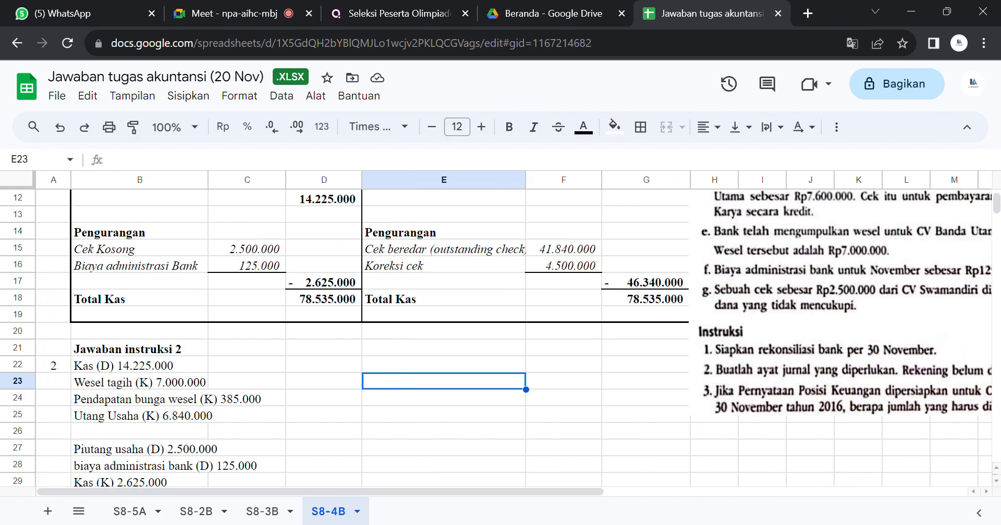
pyautogui.click(344, 410)
pyautogui.press('Down')
pyautogui.press('Down')
pyautogui.press('Down')
pyautogui.press('Down')
pyautogui.press('Down')
pyautogui.press('Down')
pyautogui.press('Down')
pyautogui.press('Down')
pyautogui.press('Down')
pyautogui.press('Down')
pyautogui.press('Down')
pyautogui.press('Down')
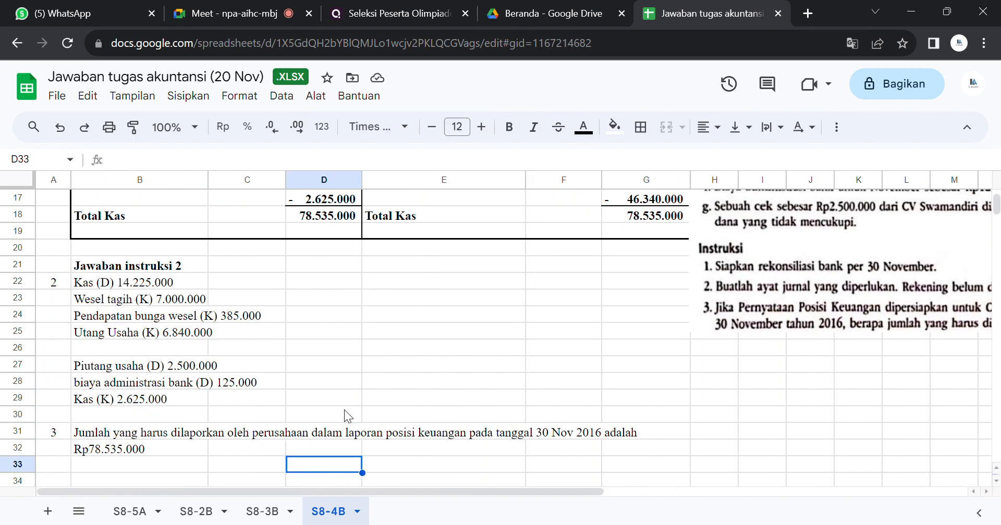
pyautogui.press('Up')
pyautogui.press('Up')
pyautogui.press('Up')
pyautogui.press('Up')
pyautogui.press('Up')
pyautogui.press('Up')
pyautogui.press('Up')
pyautogui.press('Up')
pyautogui.press('Up')
pyautogui.press('Up')
pyautogui.press('Up')
pyautogui.press('Up')
pyautogui.press('Up')
pyautogui.press('Up')
pyautogui.press('Up')
pyautogui.press('Up')
pyautogui.press('Up')
pyautogui.press('Up')
pyautogui.press('Up')
pyautogui.press('Up')
pyautogui.press('Up')
pyautogui.press('Up')
pyautogui.press('Up')
pyautogui.press('Up')
pyautogui.press('Up')
pyautogui.press('Up')
pyautogui.press('Up')
pyautogui.press('Up')
pyautogui.press('Up')
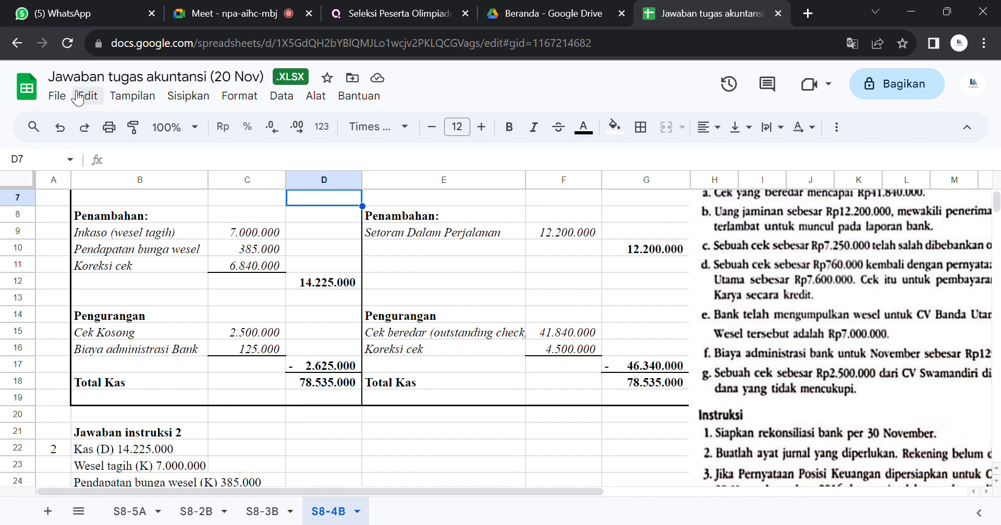
# Step: Download the workbook as a Microsoft Excel (.xlsx) file
pyautogui.click(57, 96)
pyautogui.moveTo(132, 313)
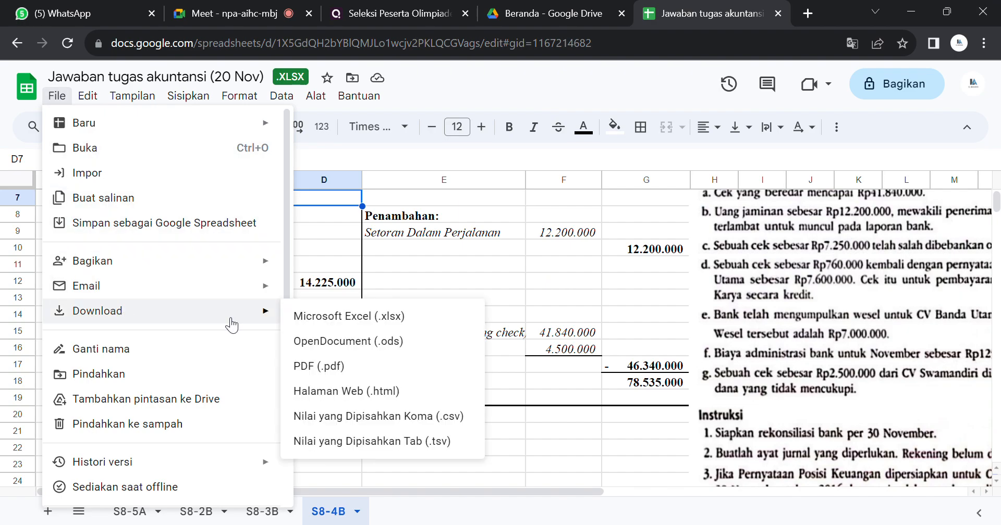
pyautogui.click(331, 319)
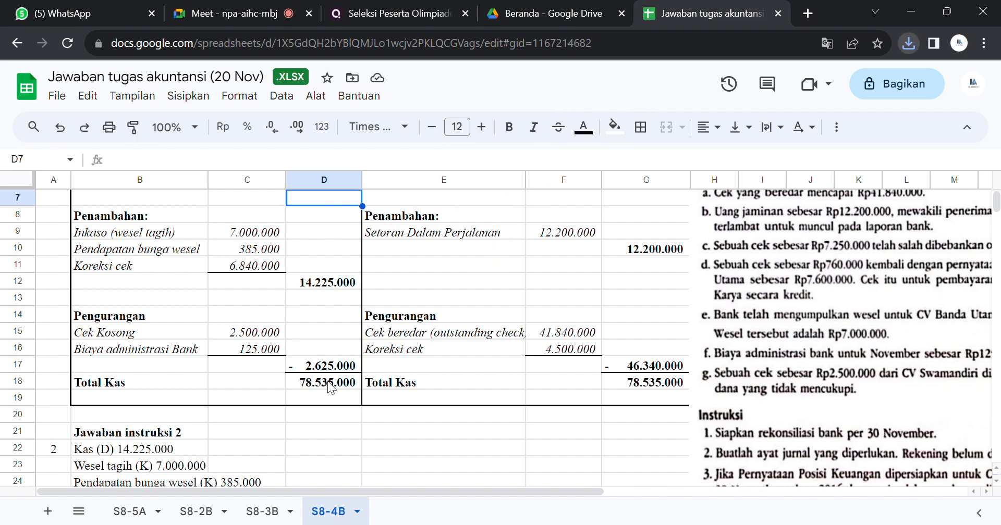
pyautogui.click(332, 432)
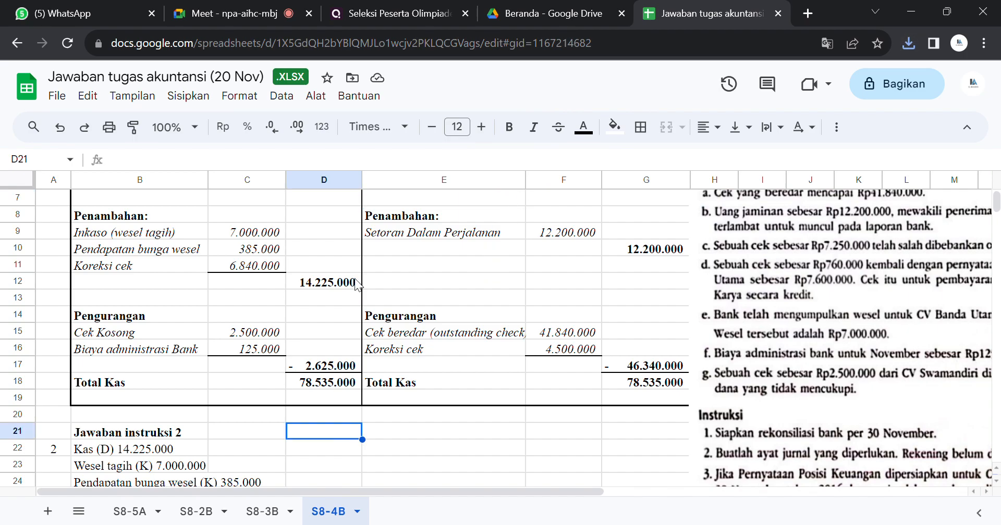